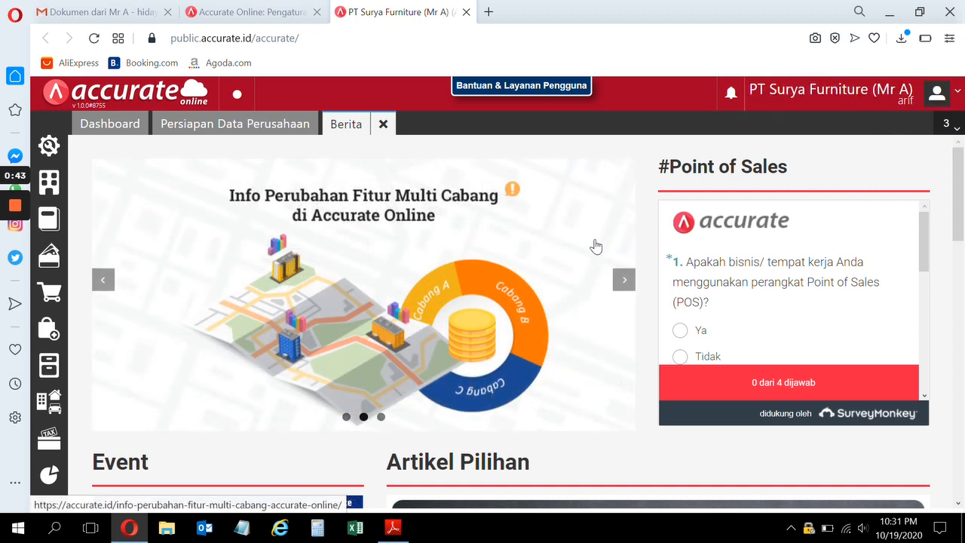
Step: Check the Fitur Penjualan exercises in the training PDF, and display the Neraca (Induk Skontro) report in Accurate Online as of 28/01/2019
click(395, 530)
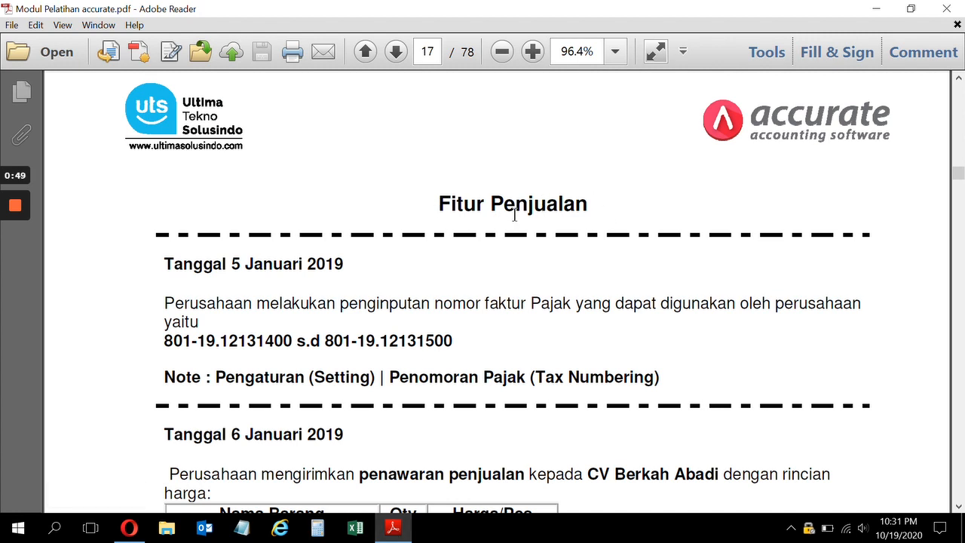
click(122, 532)
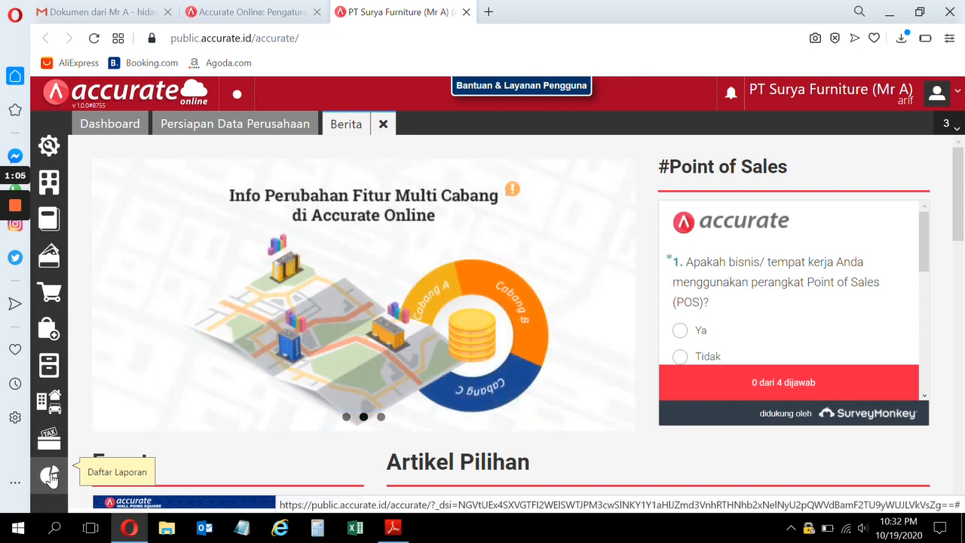
click(50, 474)
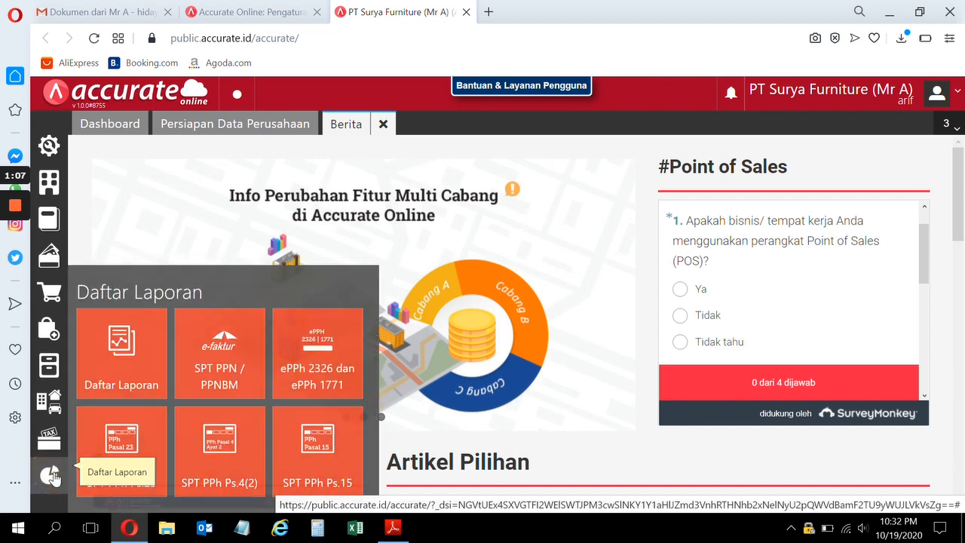
click(134, 370)
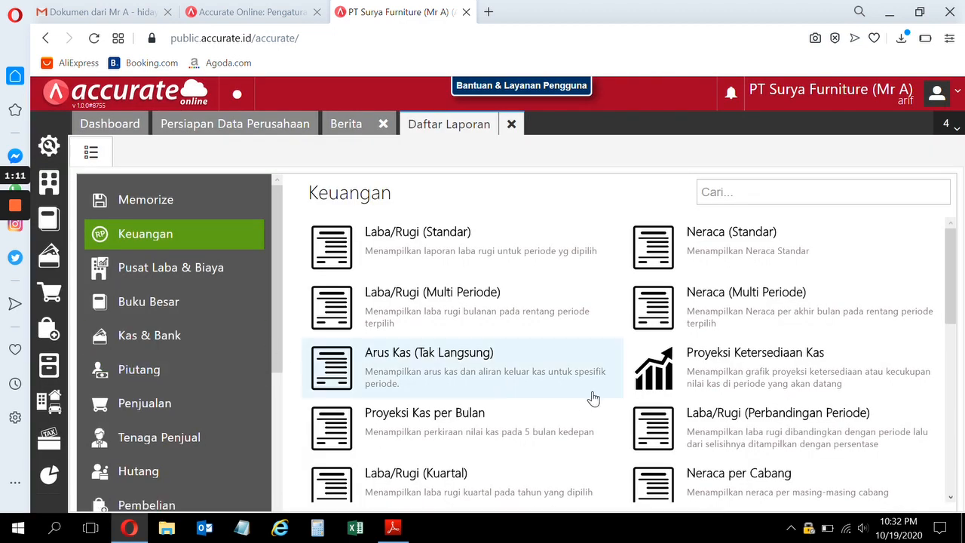
drag(954, 251, 950, 335)
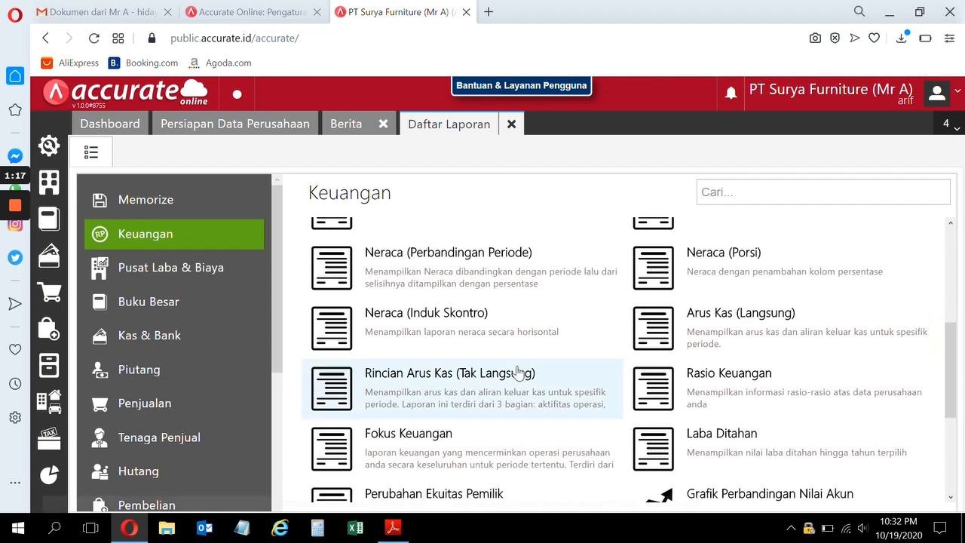
click(423, 330)
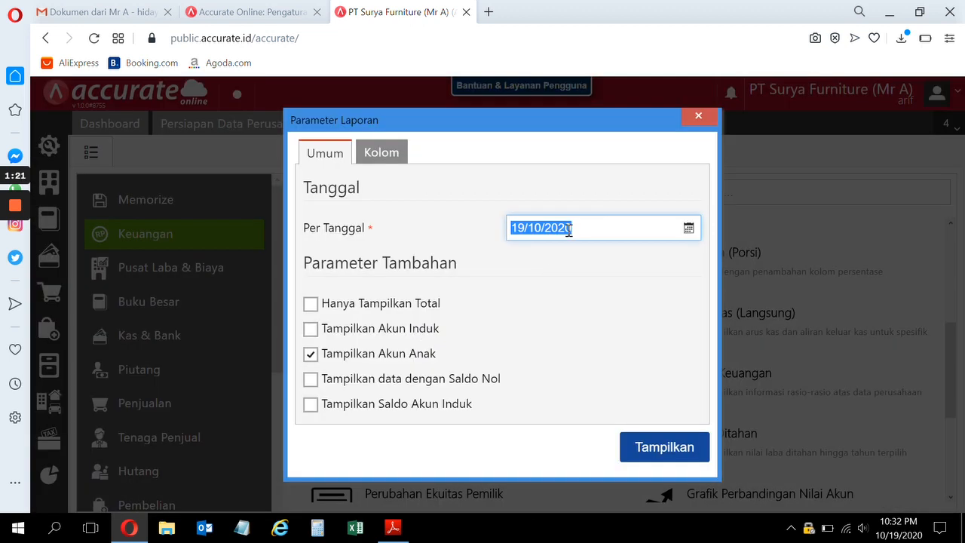
text(28/01/2019)
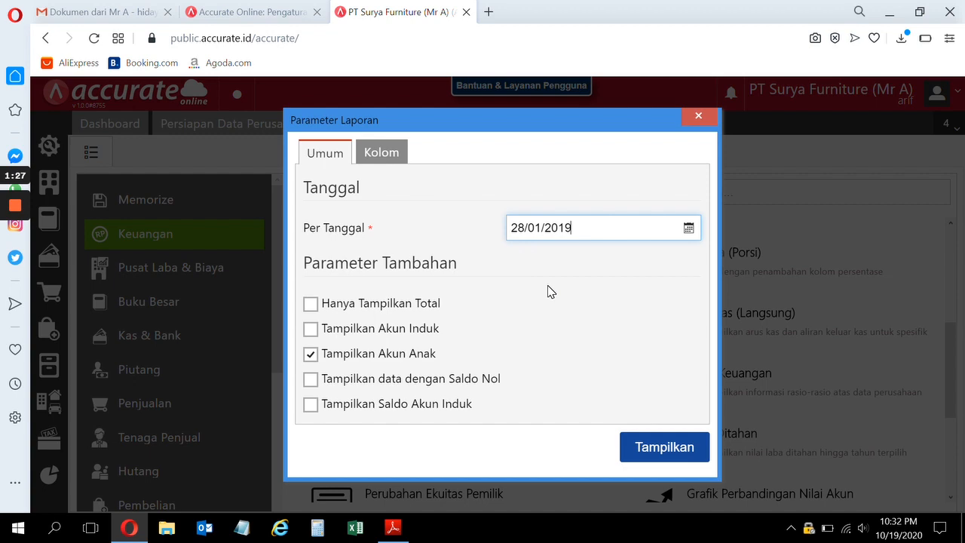
click(651, 447)
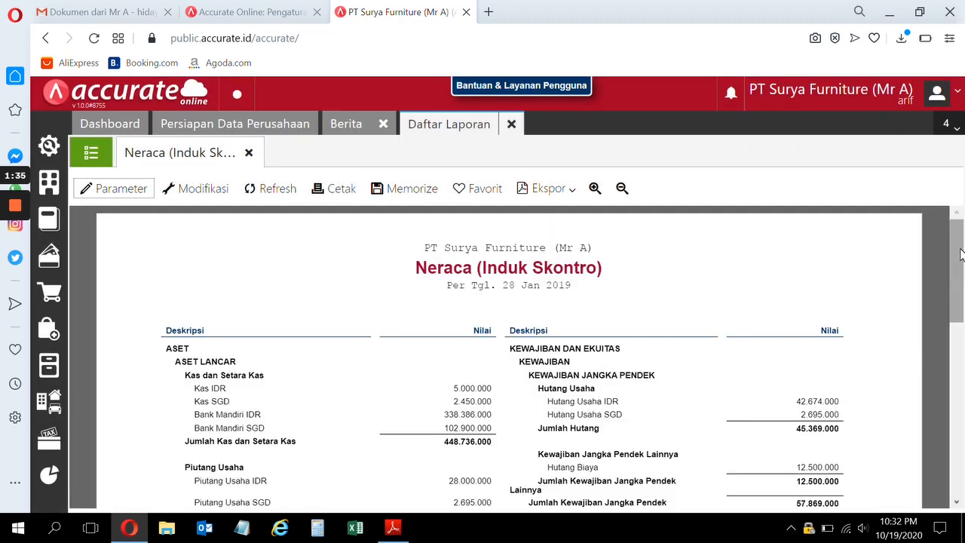
Step: Review the Neraca (Induk Skontro) report down to its asset and liability totals, and close the Daftar Laporan and Berita pages
drag(961, 254, 959, 377)
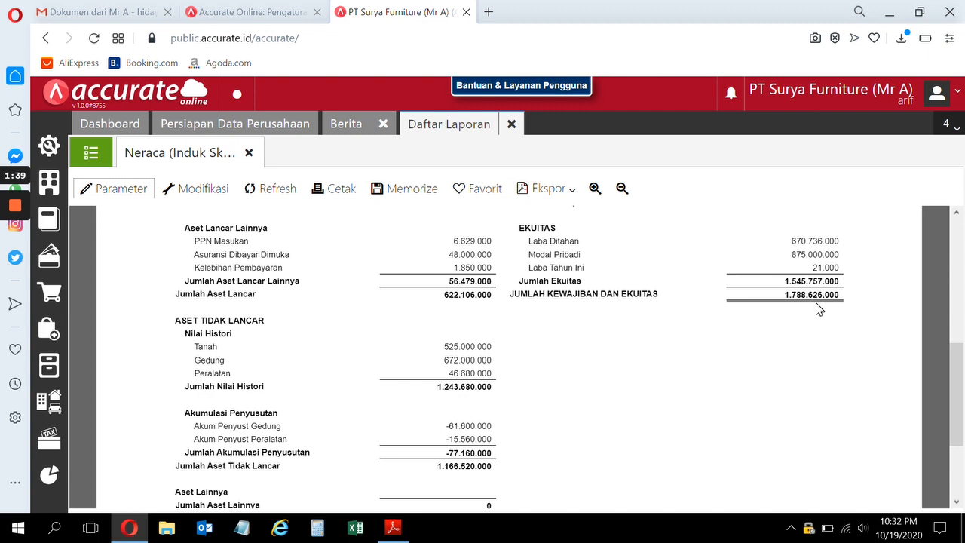
click(962, 386)
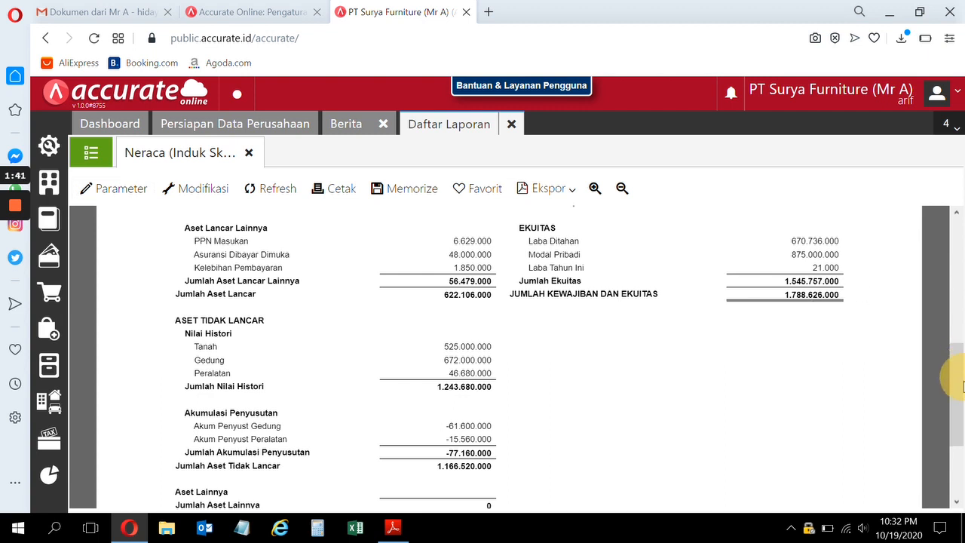
drag(957, 392, 960, 471)
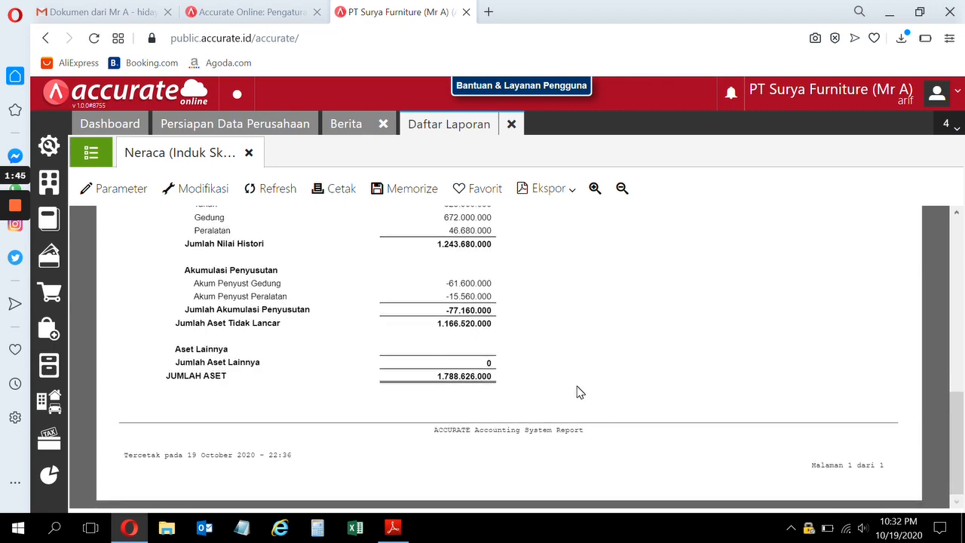
drag(956, 411, 960, 232)
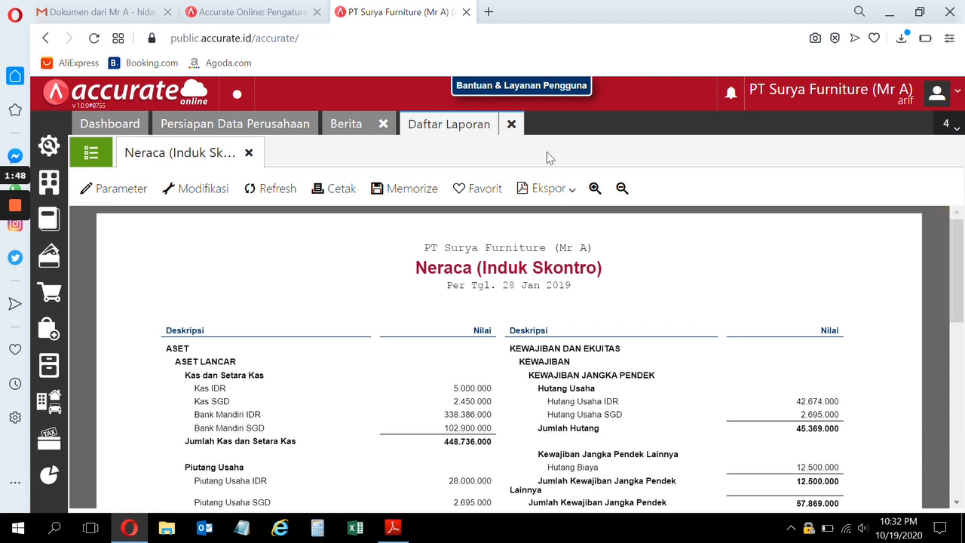
click(510, 123)
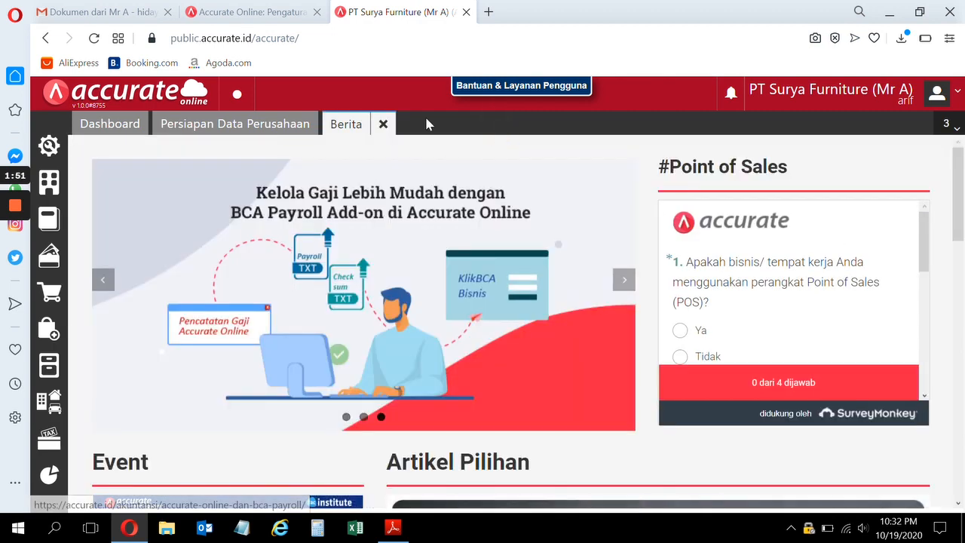
click(383, 125)
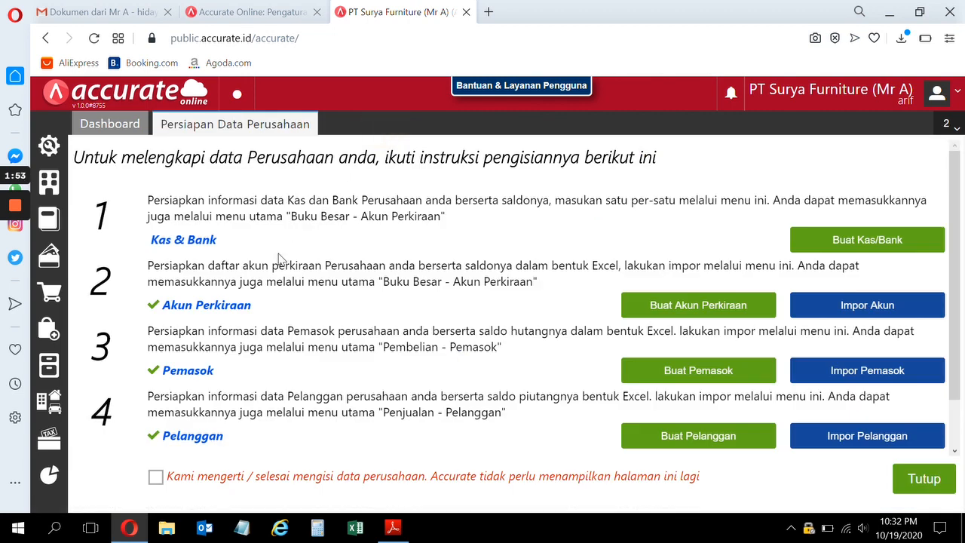
Step: Check the 5 January 2019 exercise in the training PDF, and open a new Penomoran Pajak entry in Accurate Online
click(393, 528)
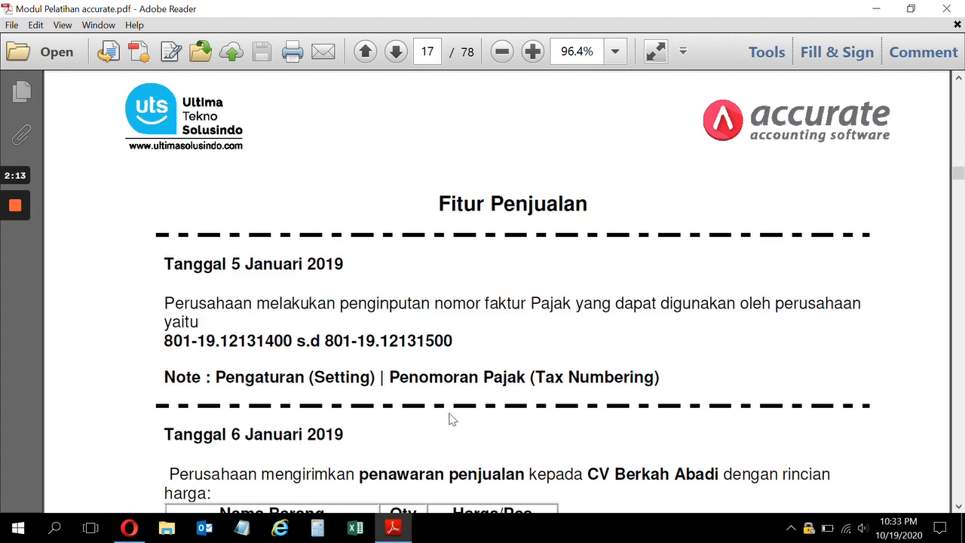
click(128, 527)
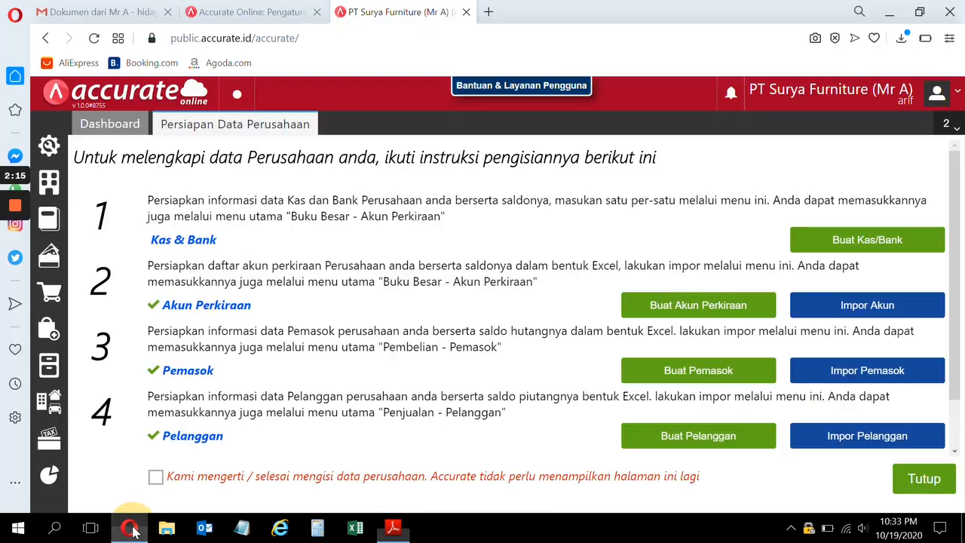
click(49, 147)
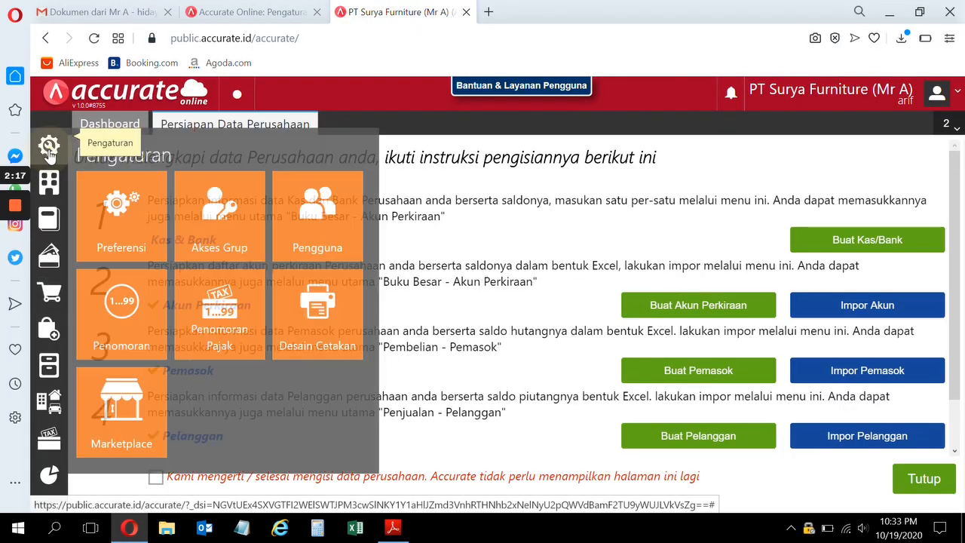
click(205, 309)
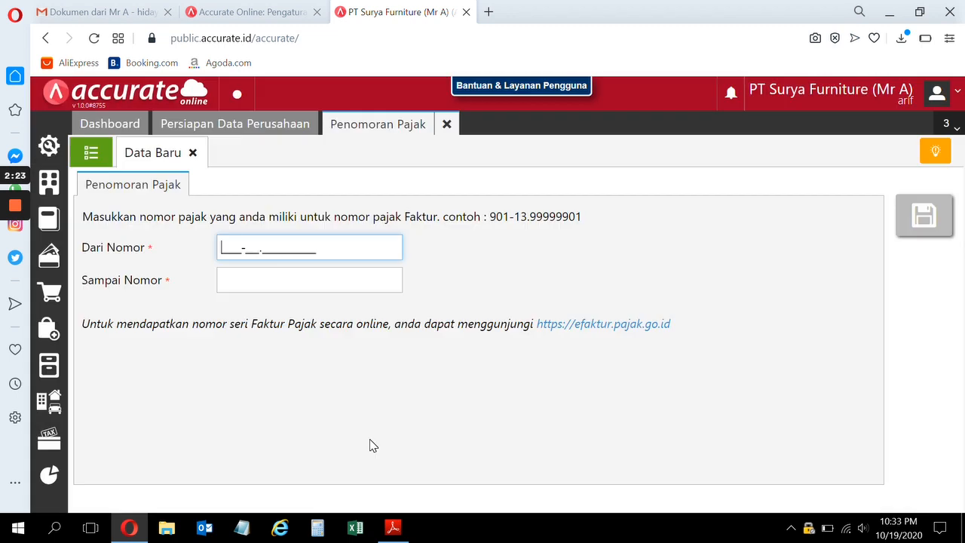
Step: Copy the starting tax invoice number 801-19.12131400 from the training PDF into Dari Nomor in Accurate Online
click(393, 527)
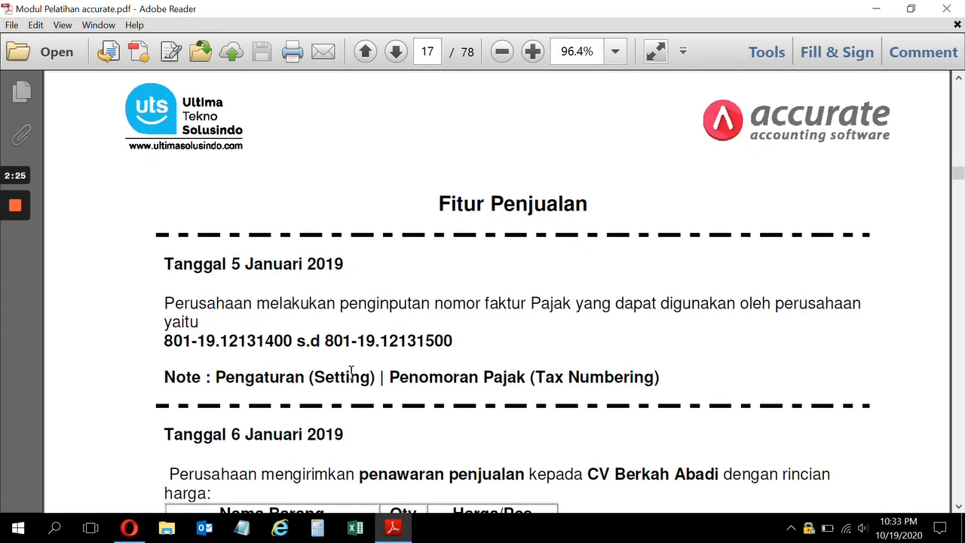
drag(163, 341, 293, 343)
key(ctrl+c)
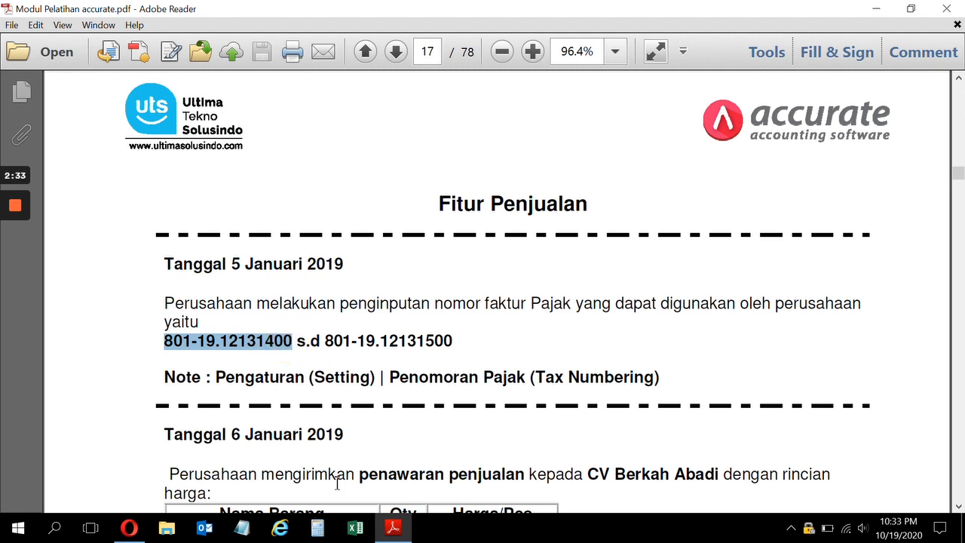
click(130, 529)
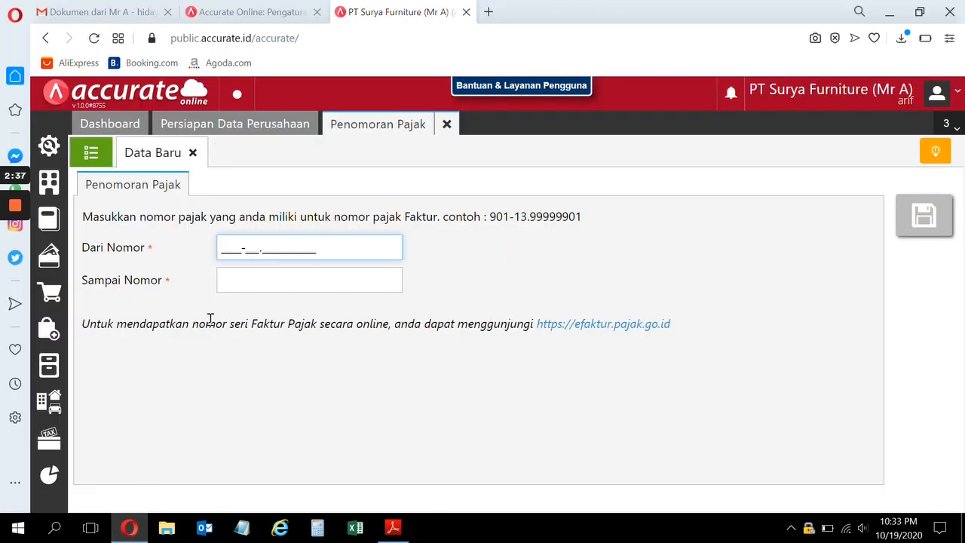
key(ctrl+v)
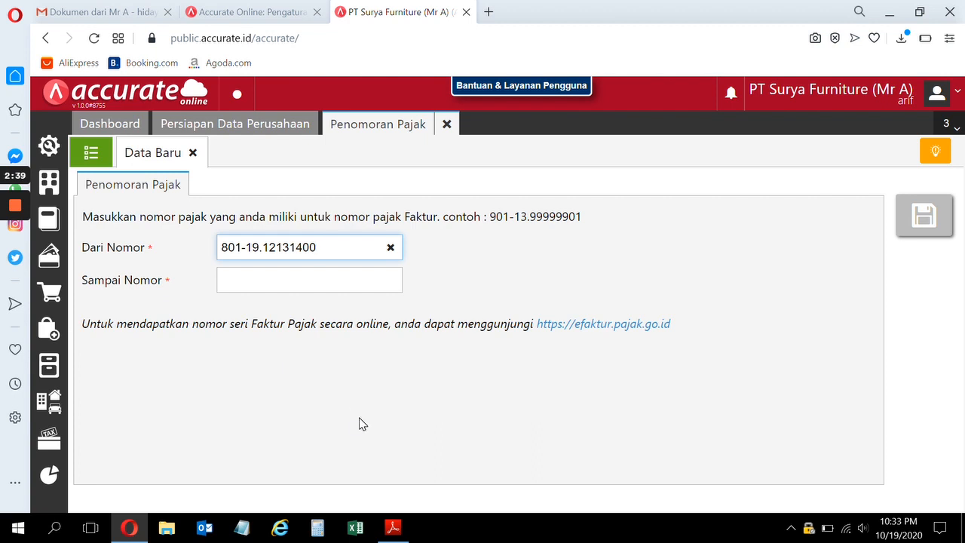
Step: Copy the ending tax invoice number 801-19.12131500 from the training PDF into Sampai Nomor in Accurate Online, and save the number range
mouse_move(401, 533)
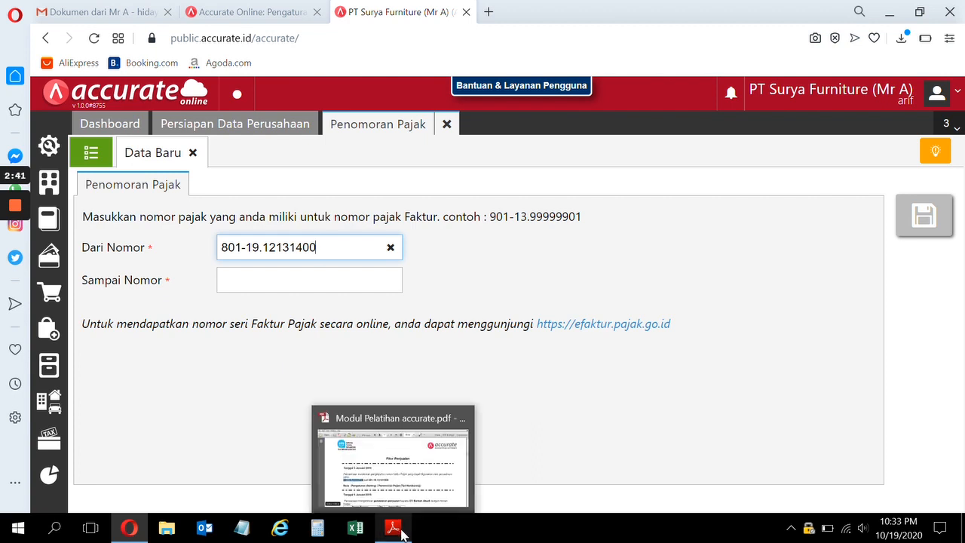
click(403, 459)
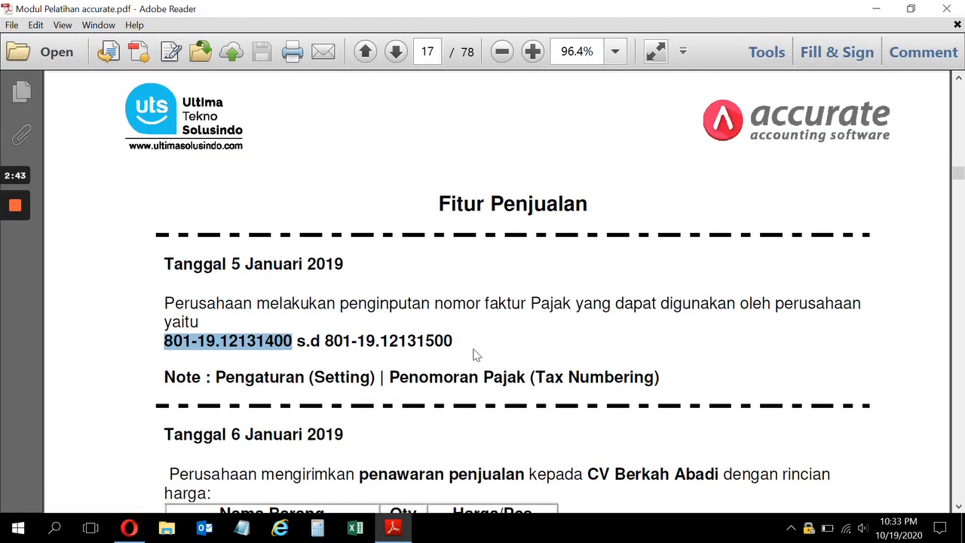
mouse_move(458, 341)
mouse_down()
mouse_move(318, 340)
mouse_move(450, 343)
mouse_up()
key(ctrl+c)
click(326, 340)
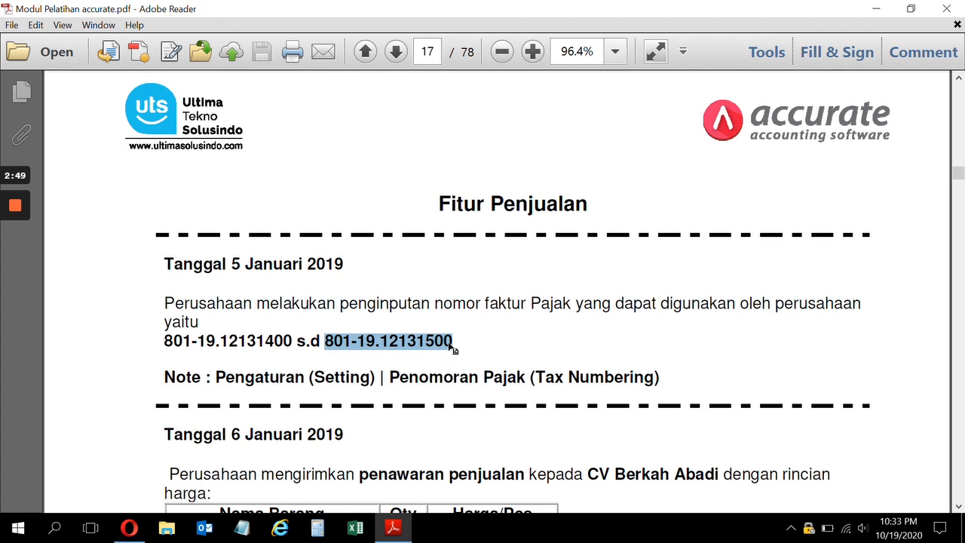
click(128, 527)
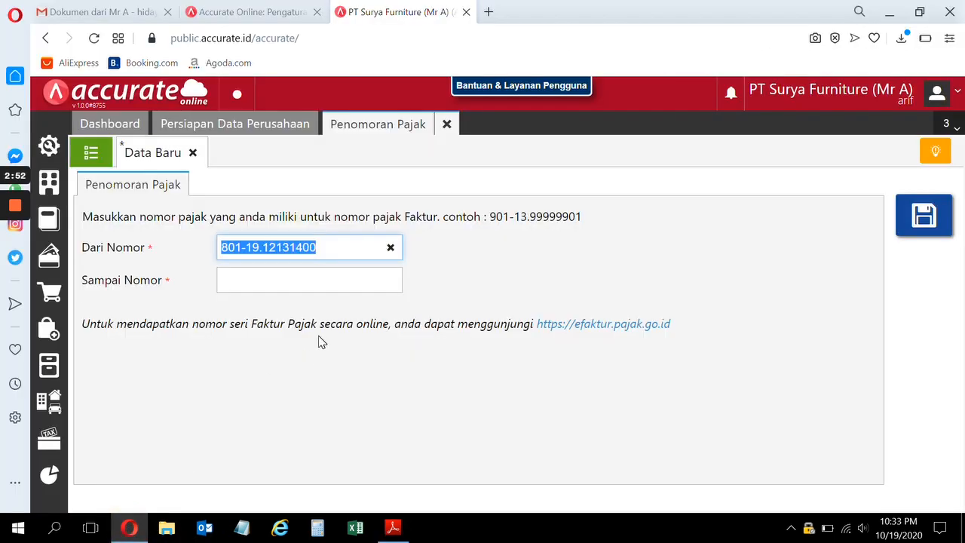
click(240, 277)
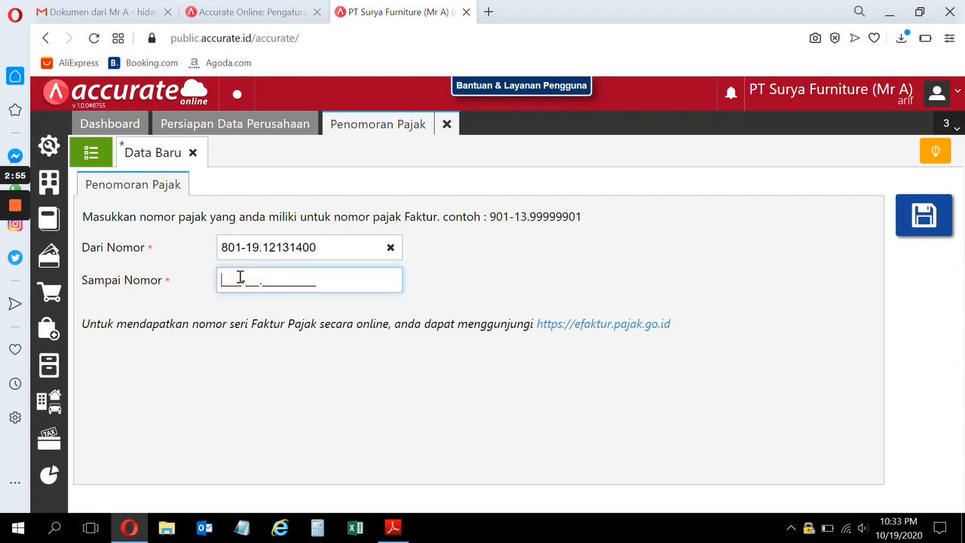
key(ctrl+v)
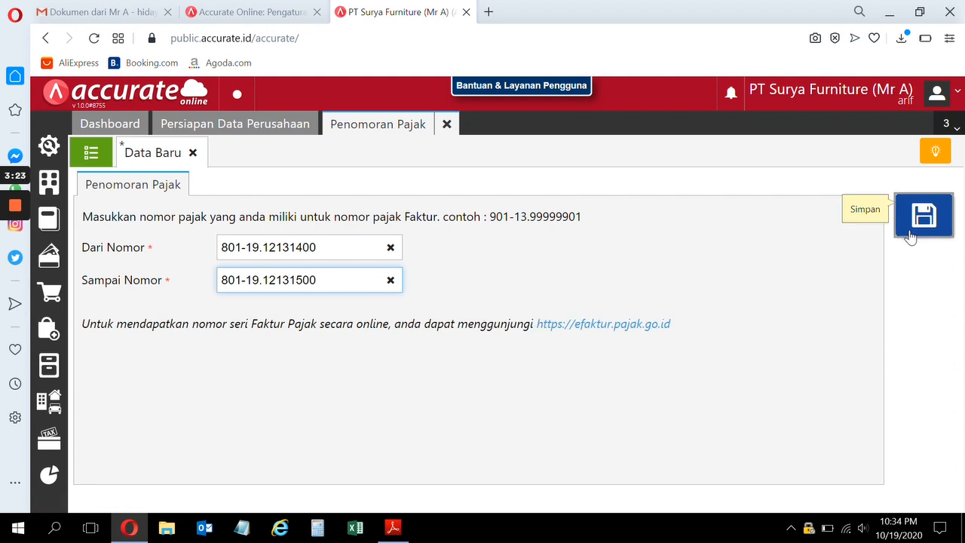
click(942, 219)
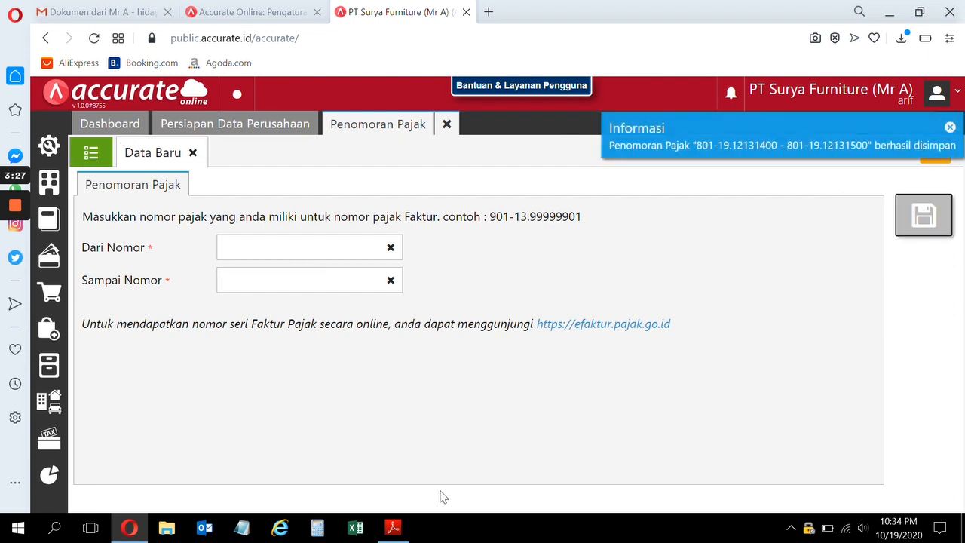
Step: Read the 6 January 2019 sales quotation exercise in the training PDF, and view the list of tax number ranges in Accurate Online
click(393, 526)
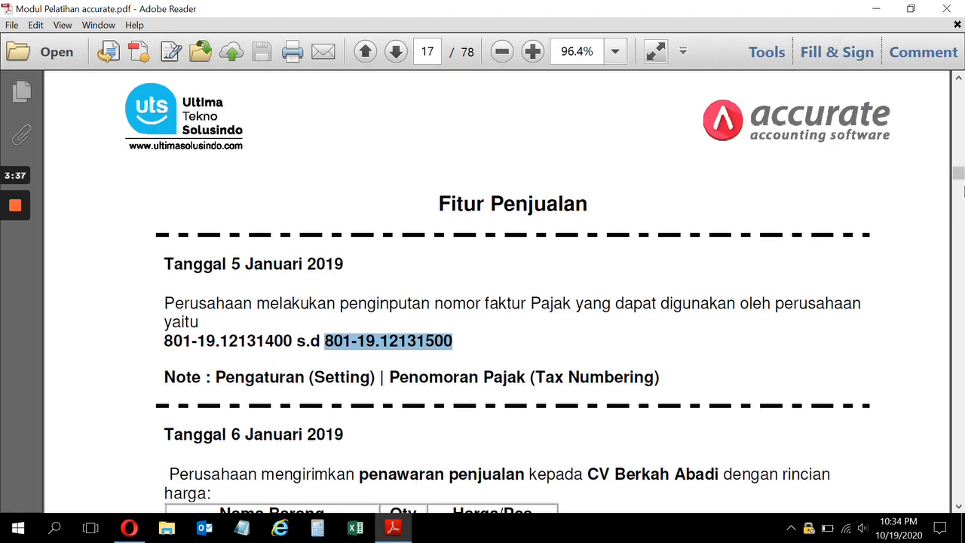
drag(958, 176, 959, 177)
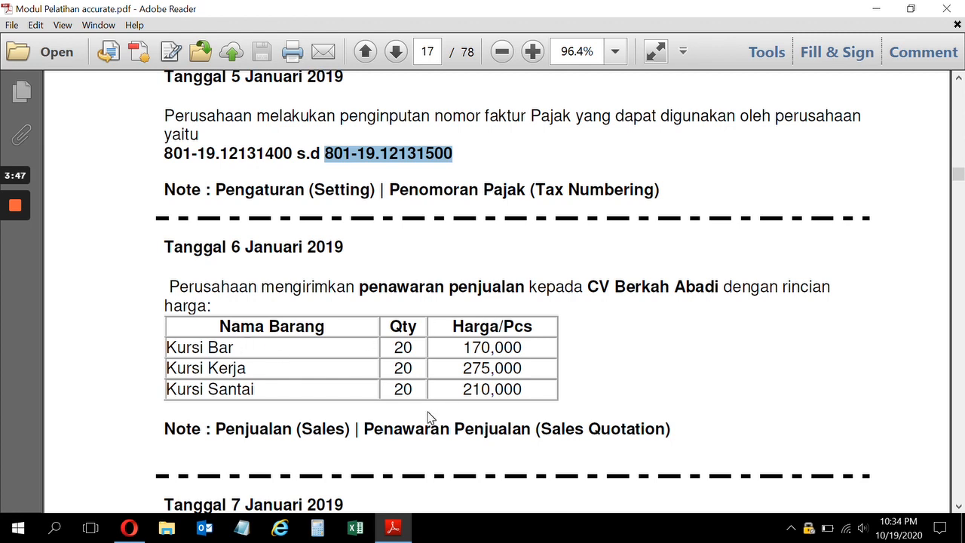
click(129, 527)
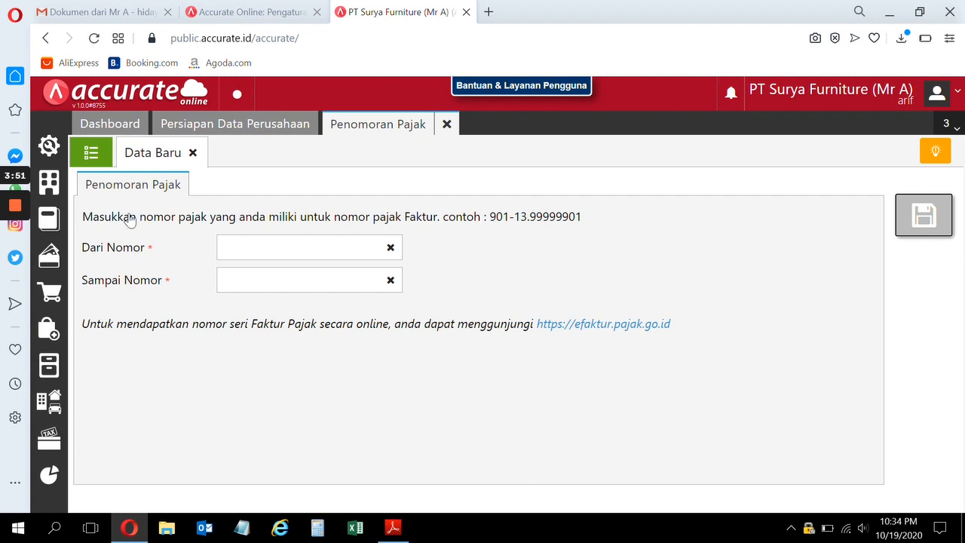
click(90, 153)
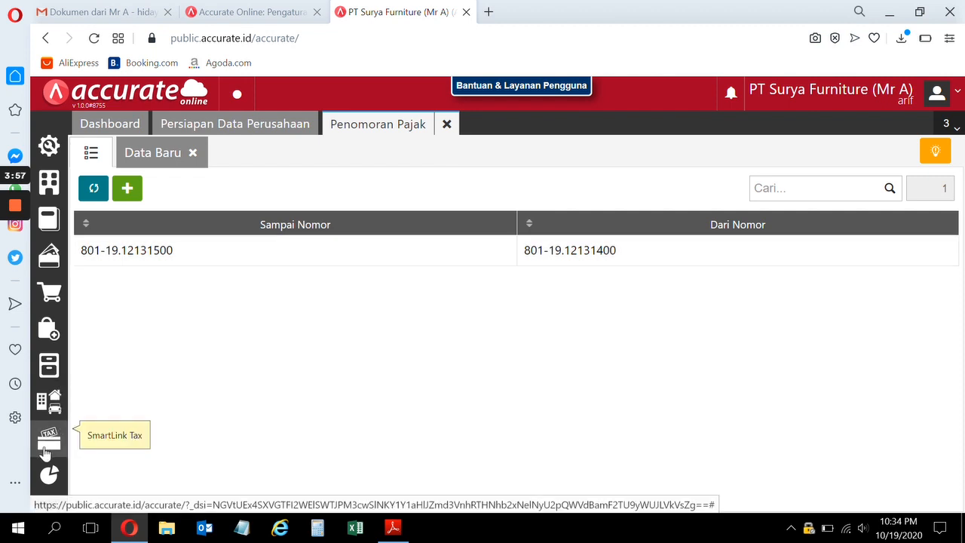
Step: Check the 6 January 2019 exercise in the training PDF, and open a new Penawaran Penjualan form in Accurate Online
click(50, 295)
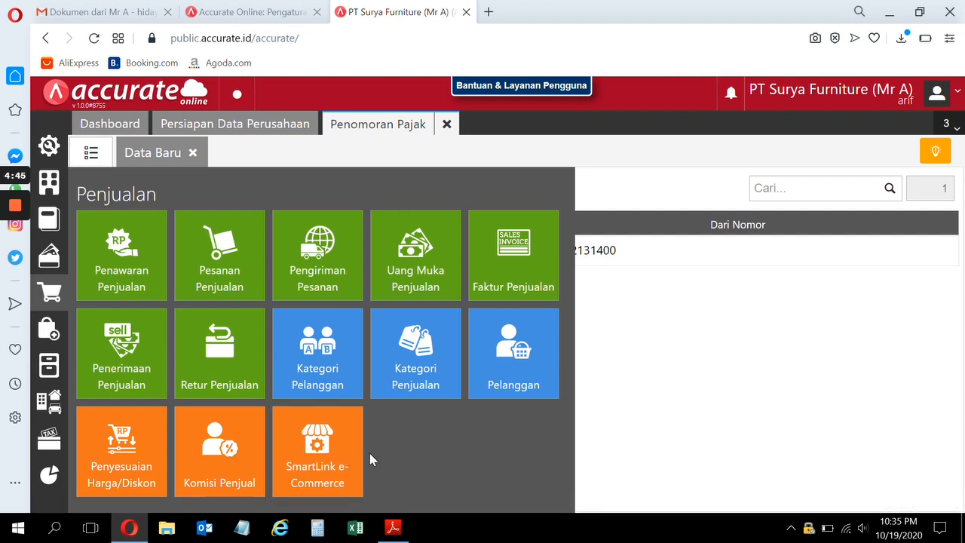
click(394, 528)
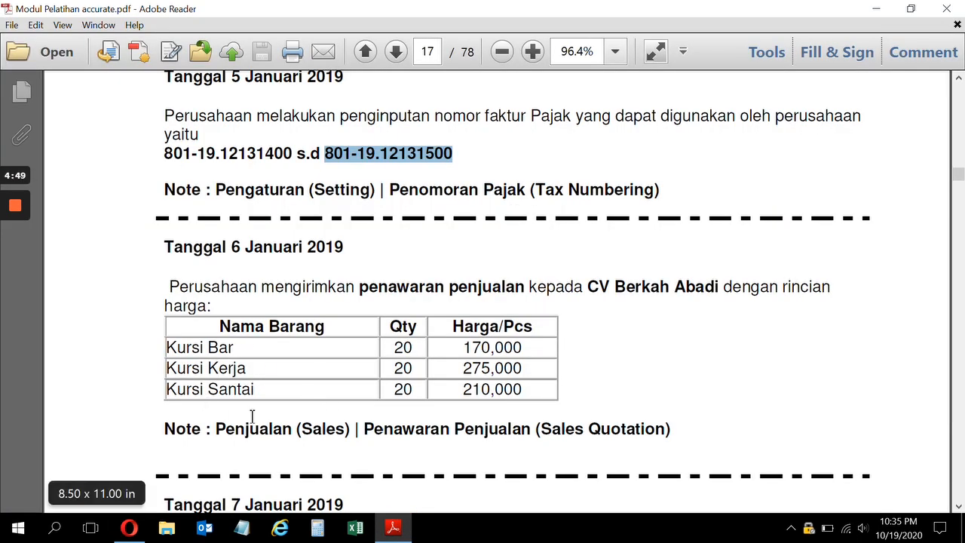
click(129, 528)
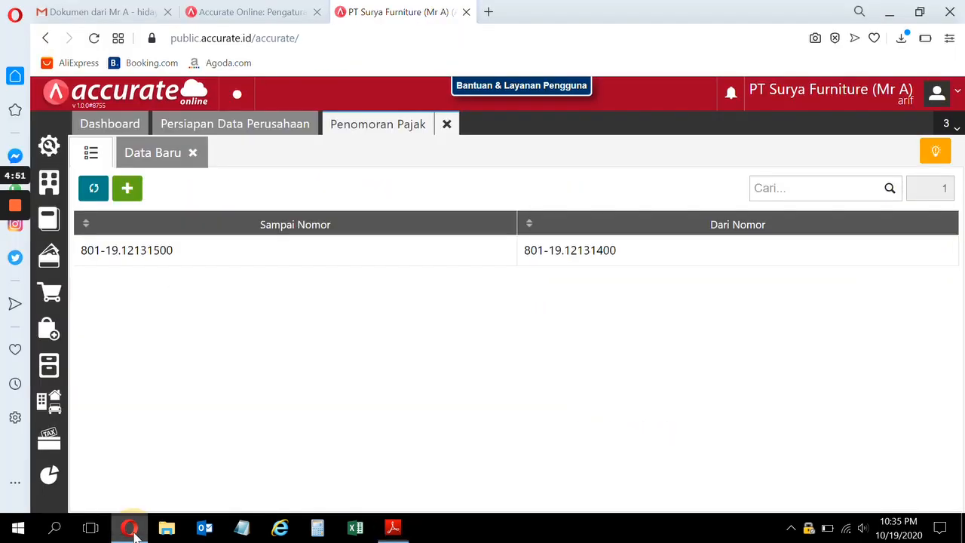
click(50, 291)
click(123, 277)
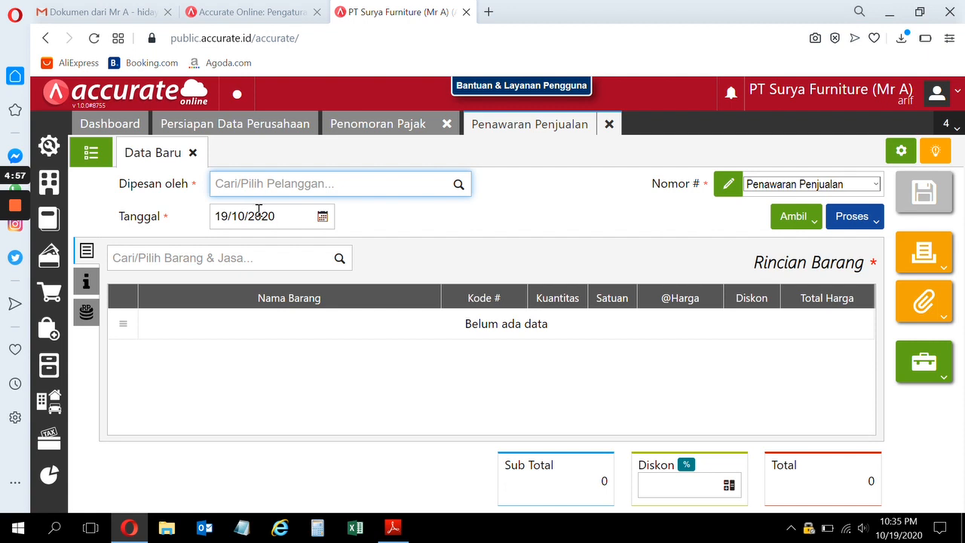
Step: Check the customer in the training PDF, then select CV Berkah Abadi in the Accurate Online quotation and set its date to 06/01/2019
click(394, 528)
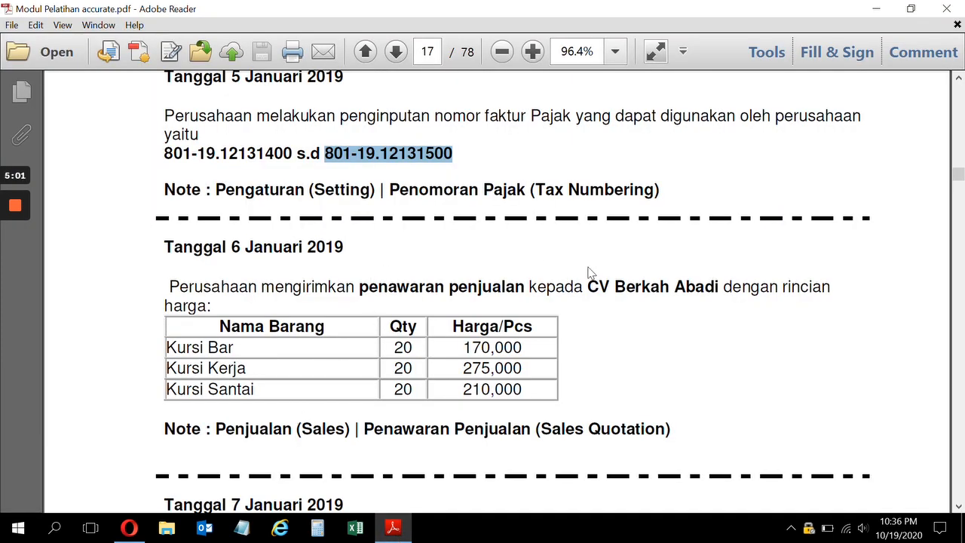
click(129, 528)
click(459, 186)
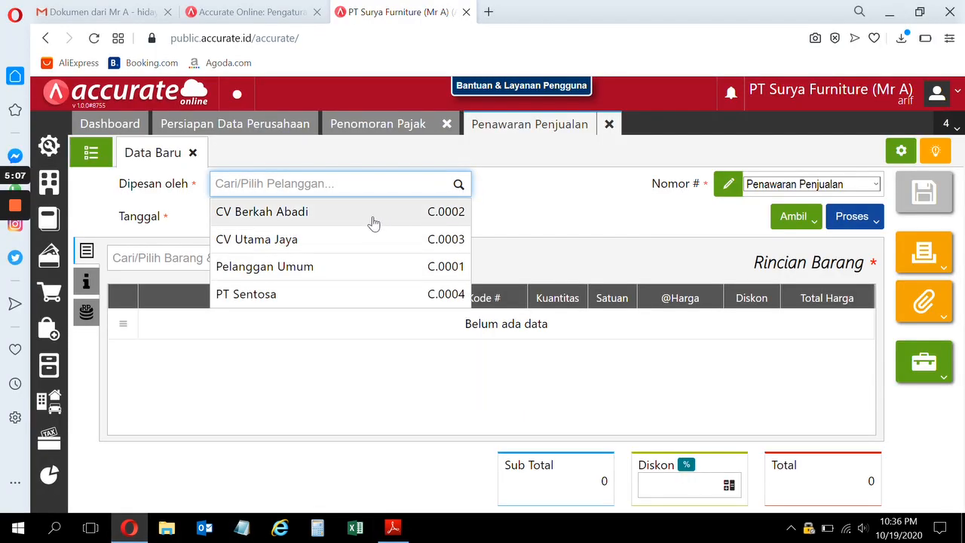
click(372, 212)
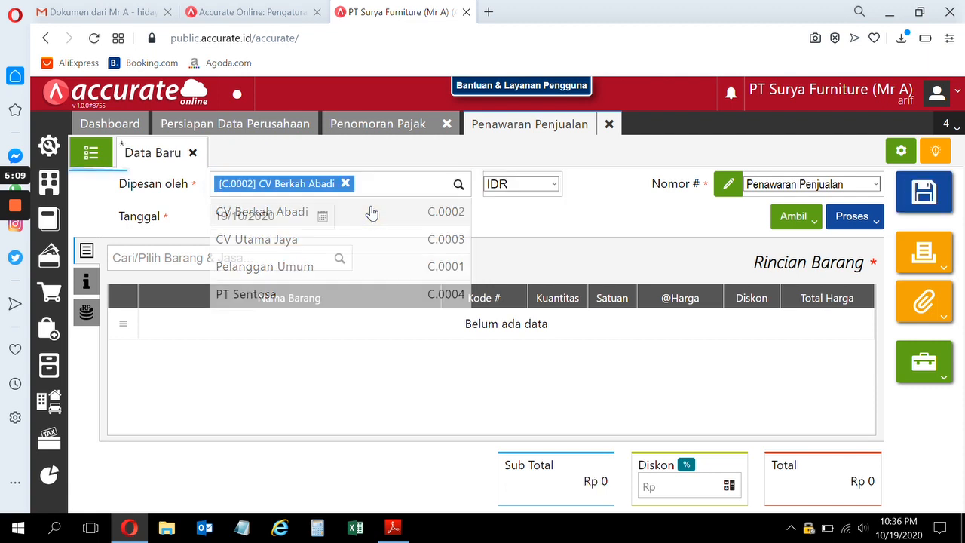
click(299, 216)
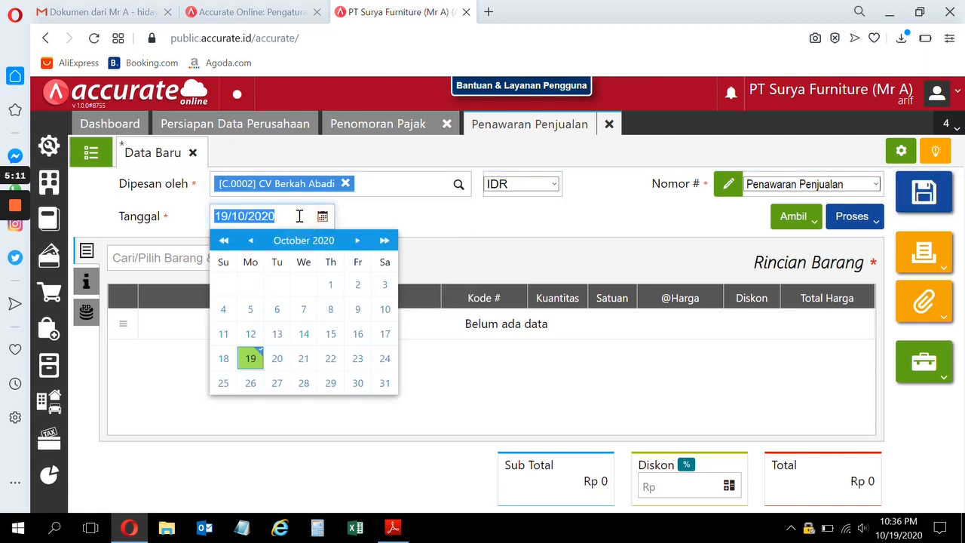
text(06/01/2019)
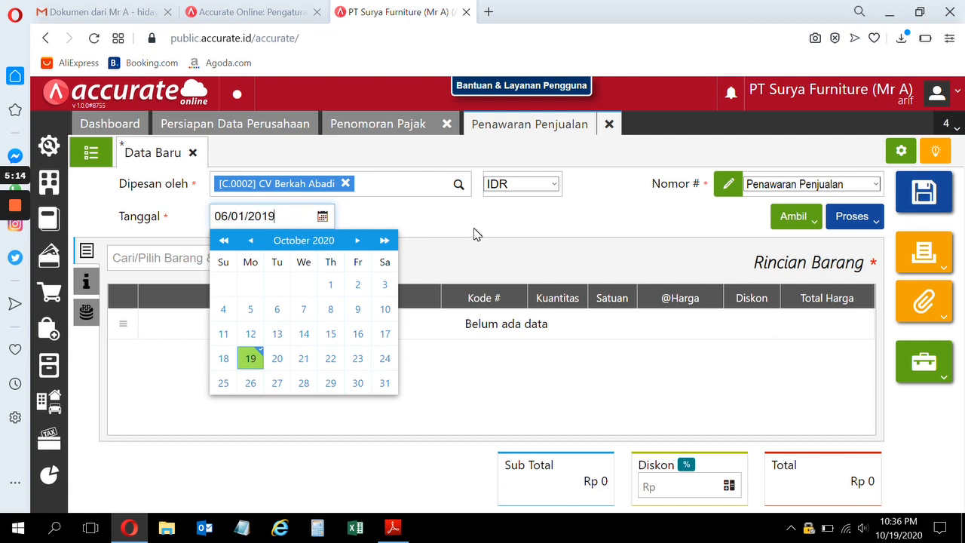
click(474, 230)
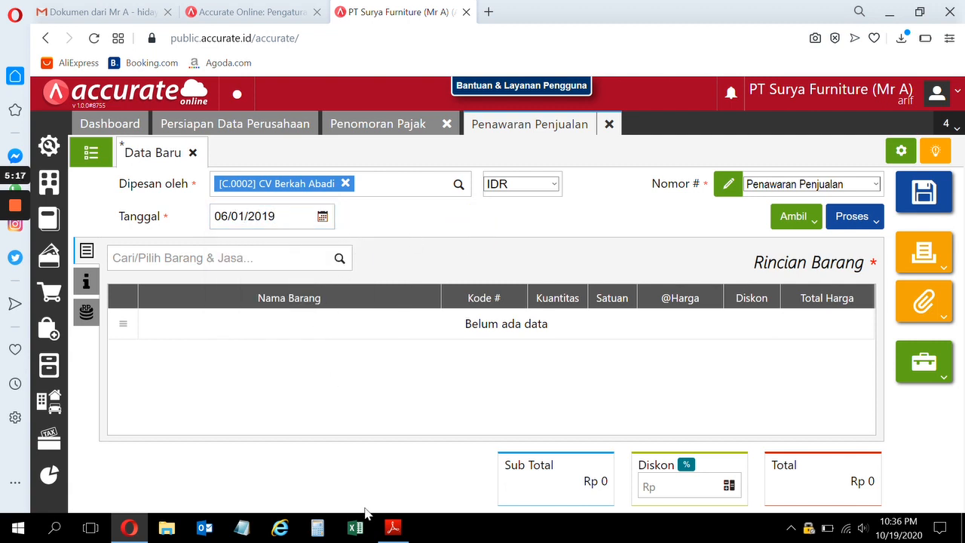
Step: Add Kursi Bar with quantity 20 to the quotation in Accurate Online, checking the item, quantity and price against the training PDF
click(392, 526)
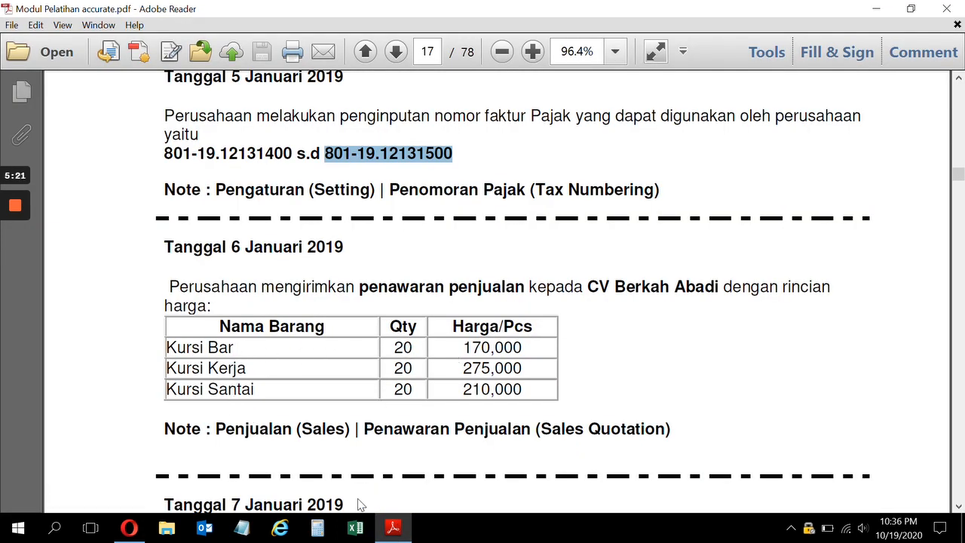
click(140, 531)
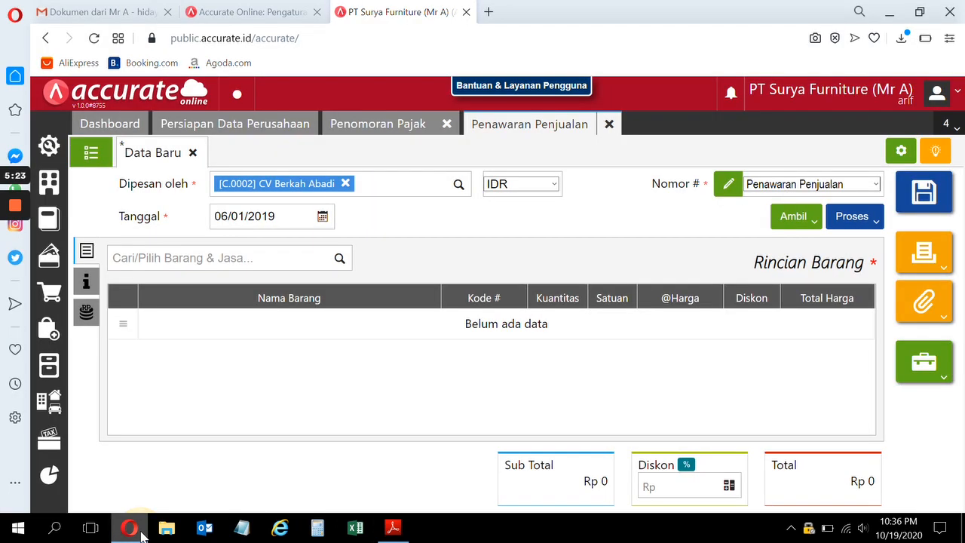
click(339, 260)
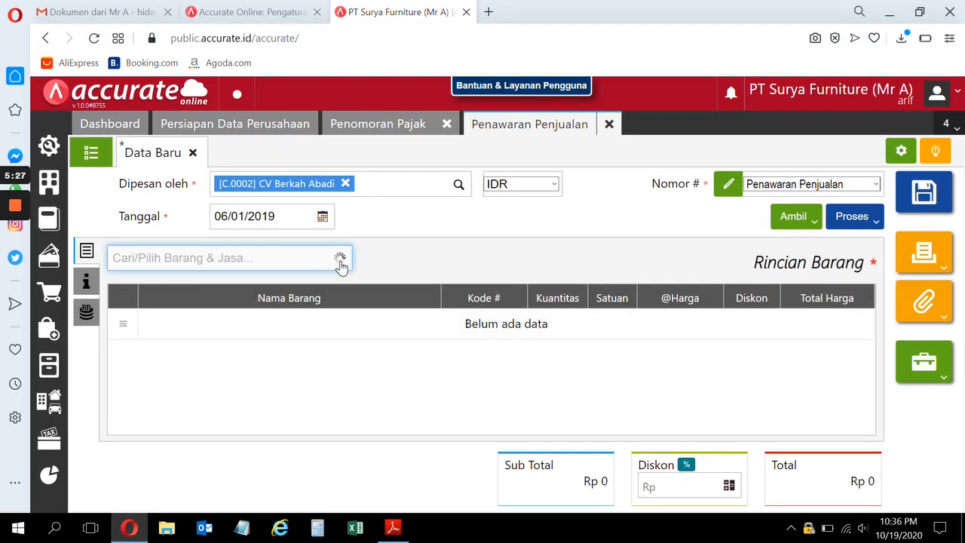
click(268, 288)
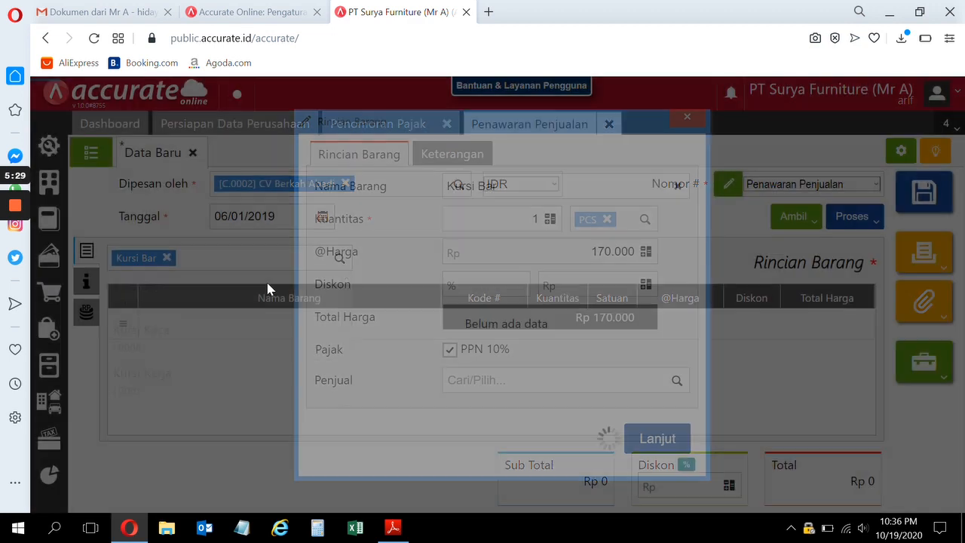
click(527, 217)
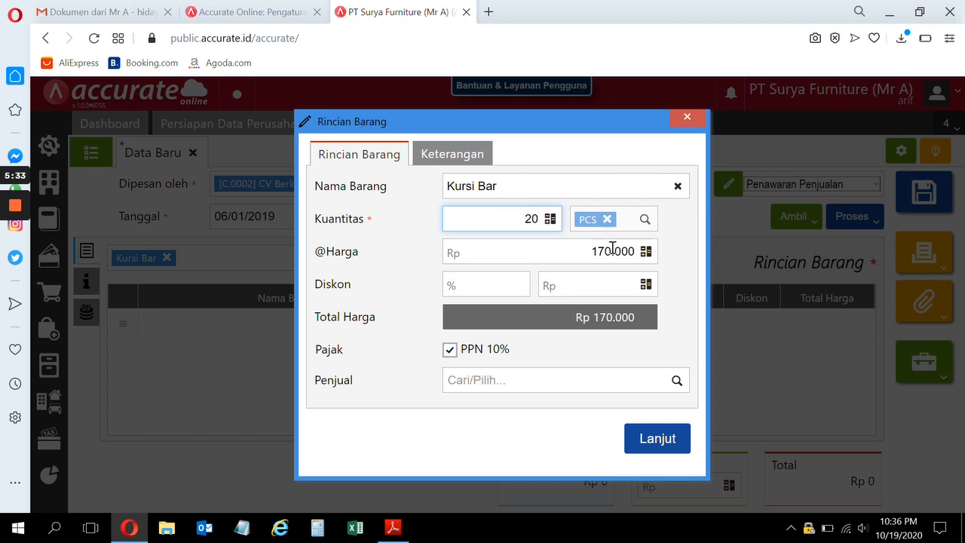
click(393, 528)
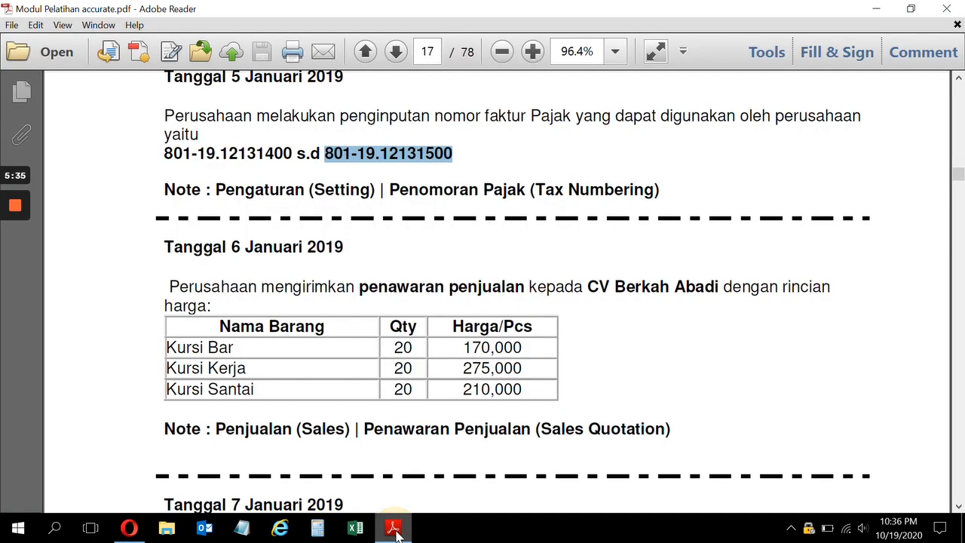
click(138, 533)
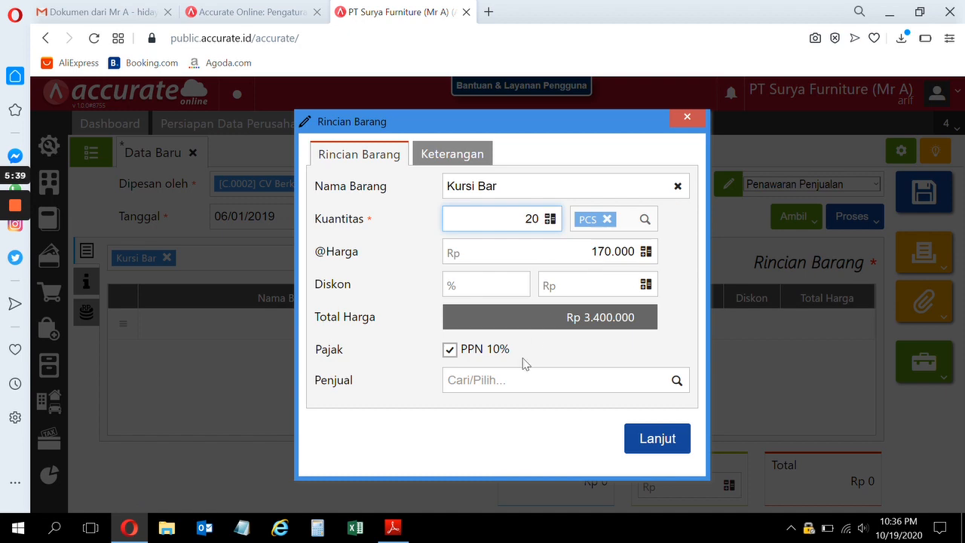
click(391, 533)
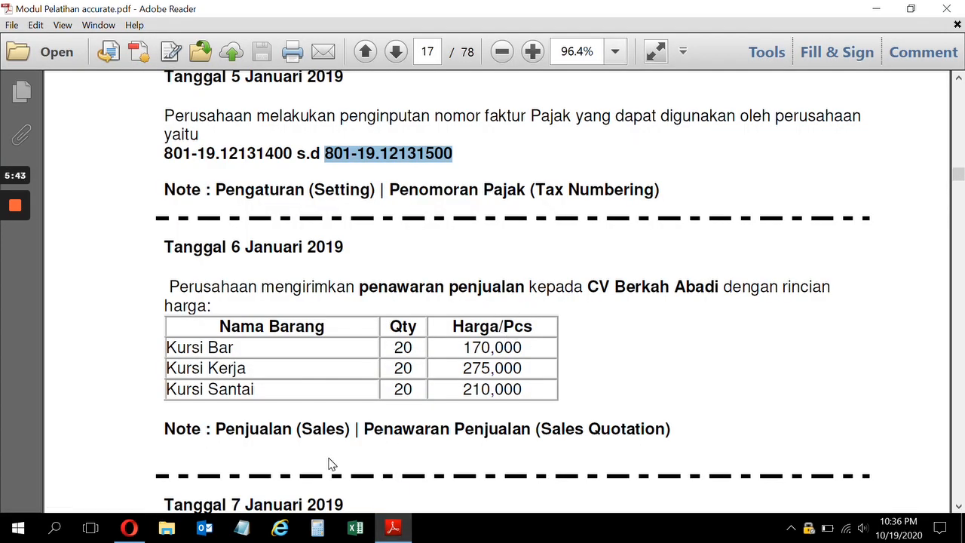
click(129, 527)
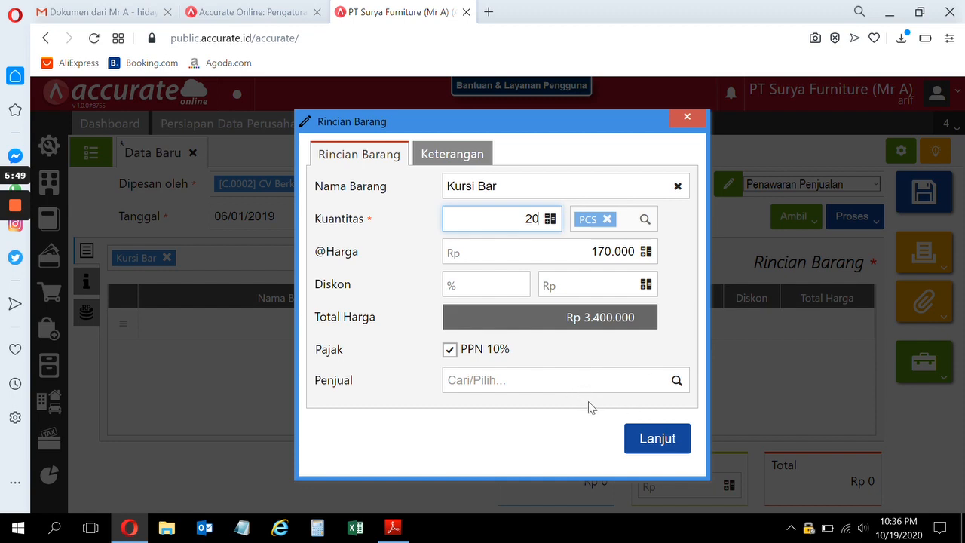
click(656, 437)
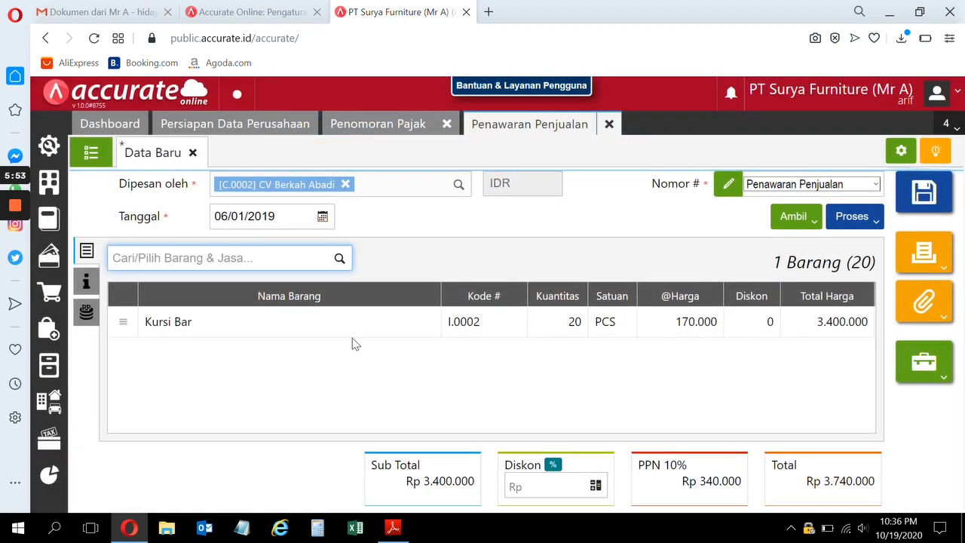
Step: Add Kursi Kerja with quantity 20 to the quotation in Accurate Online, checking its details against the training PDF
click(391, 530)
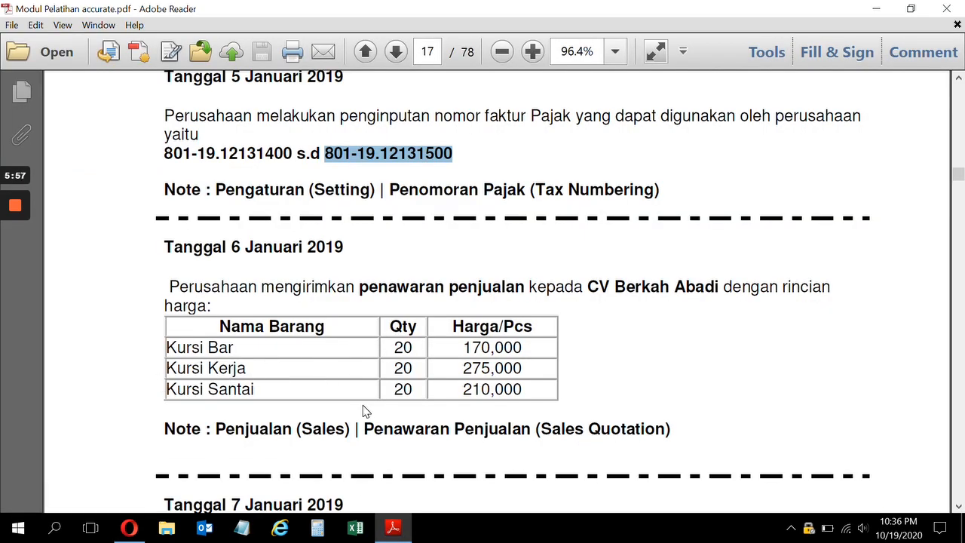
click(129, 528)
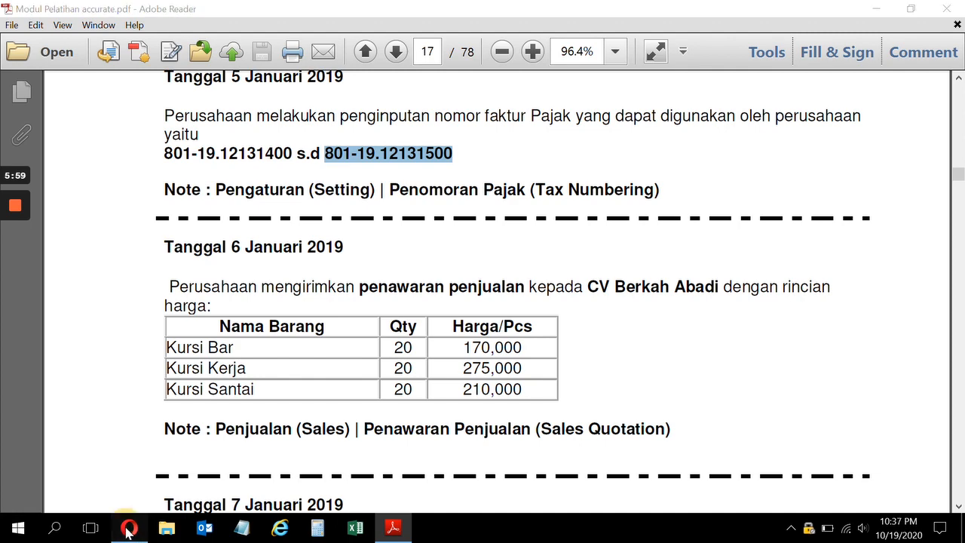
click(339, 259)
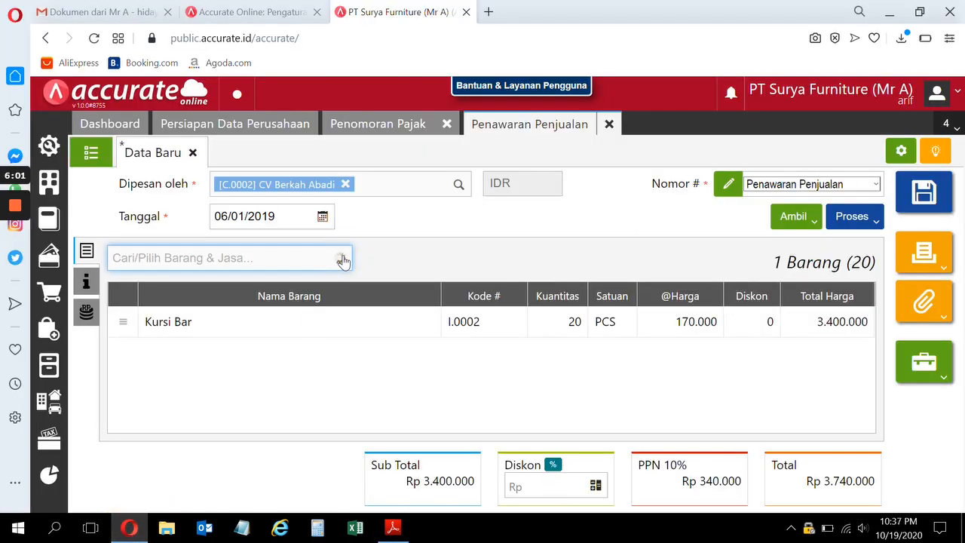
click(223, 381)
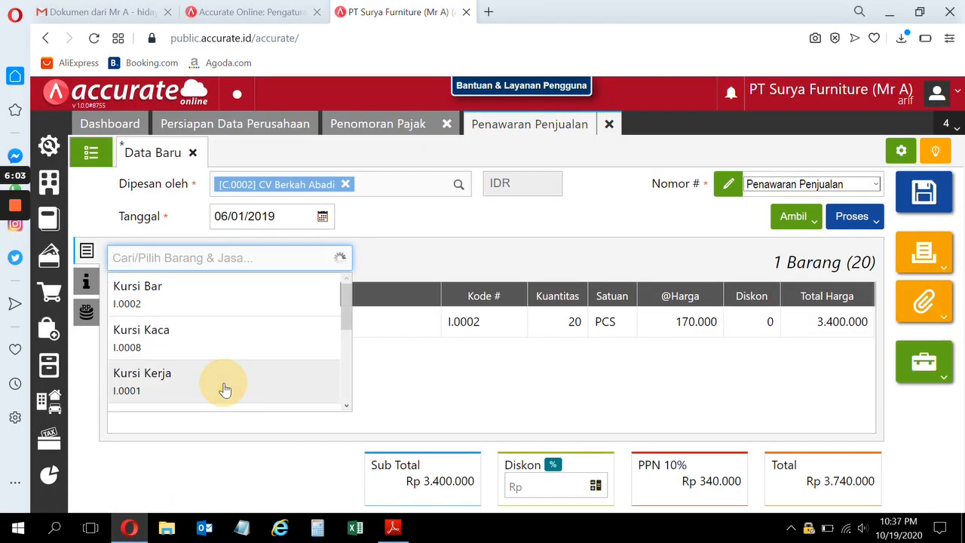
click(541, 220)
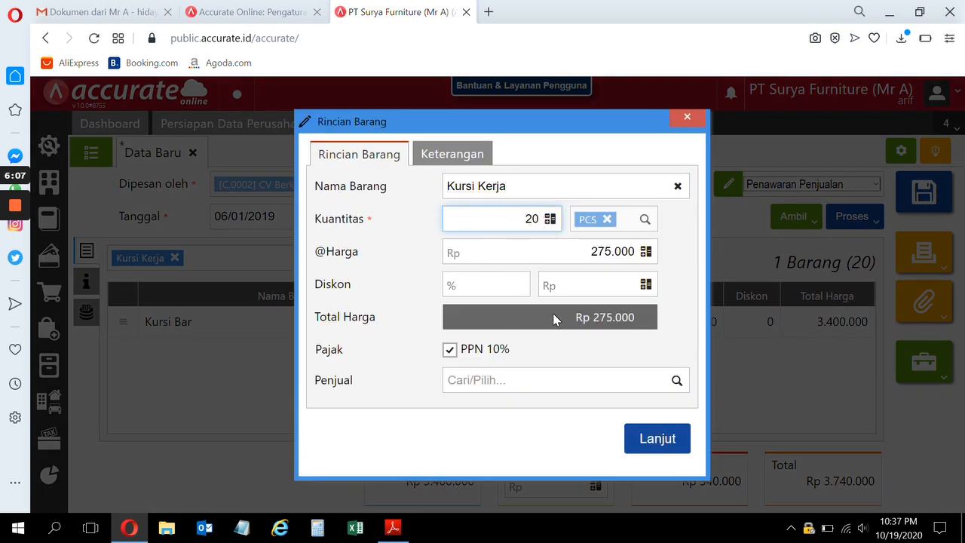
click(392, 528)
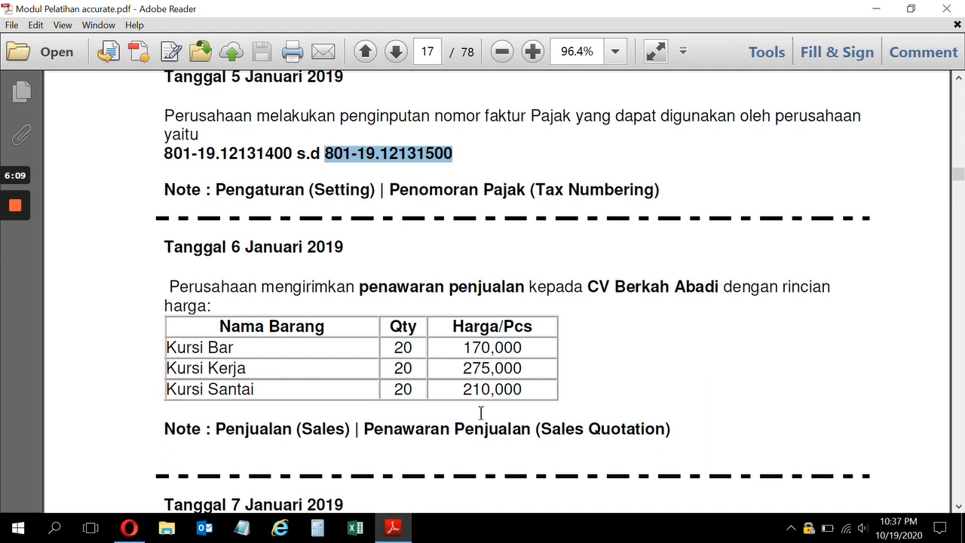
click(128, 527)
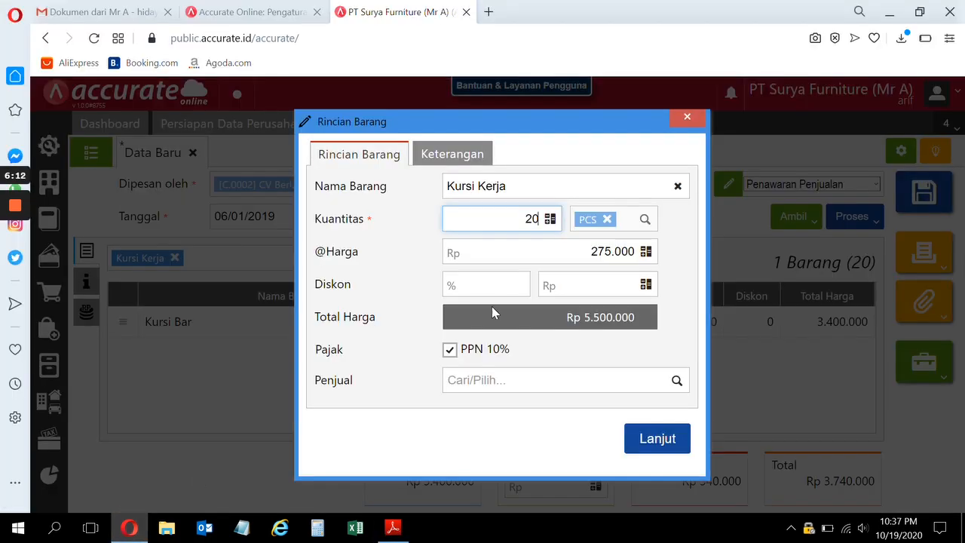
click(654, 439)
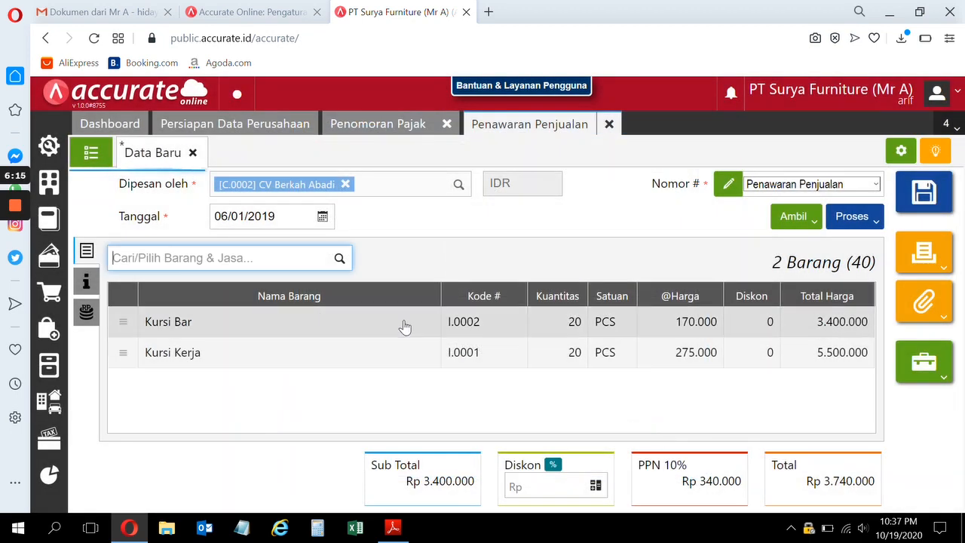
Step: Add Kursi Santai with quantity 20 to the quotation in Accurate Online, checking its details against the training PDF
click(398, 532)
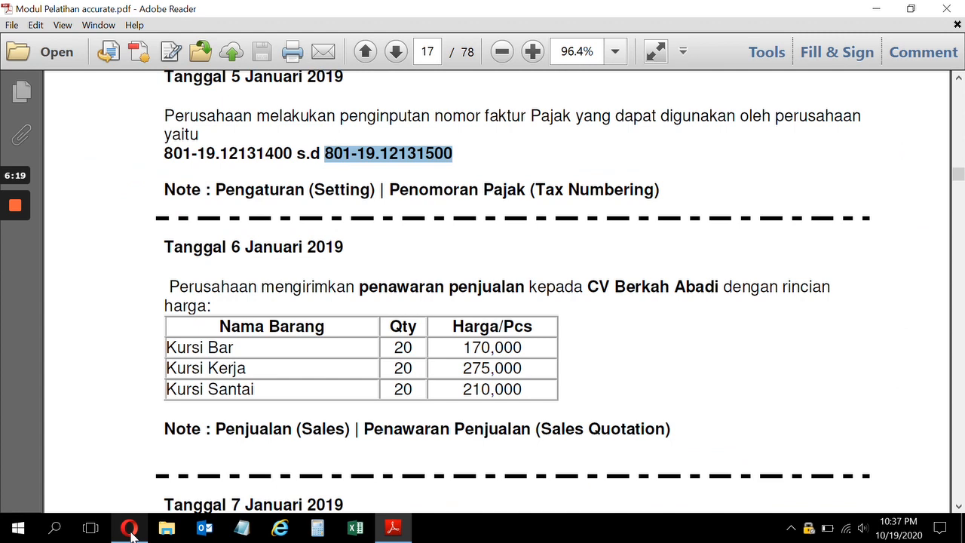
click(129, 530)
click(341, 257)
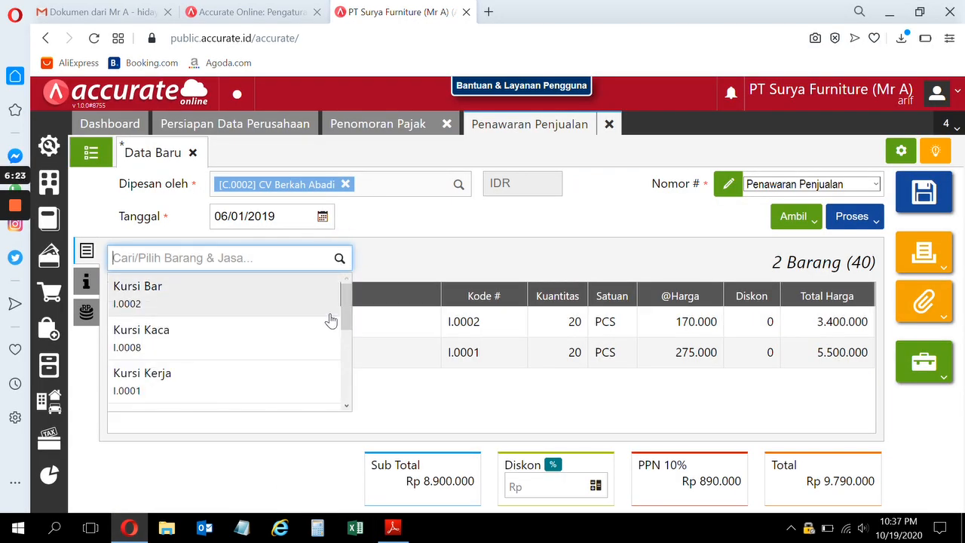
drag(345, 311, 348, 343)
scroll(280, 334, down, 1)
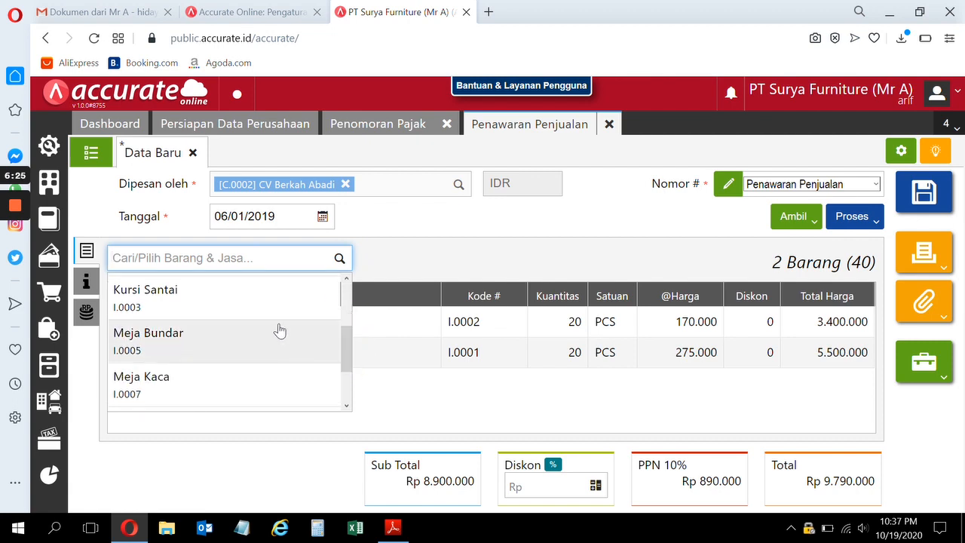
click(267, 309)
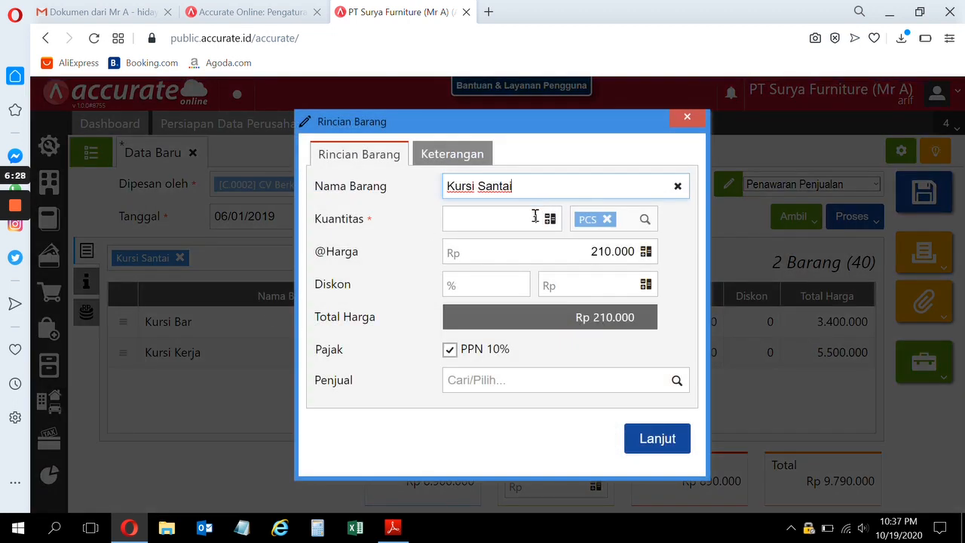
click(535, 216)
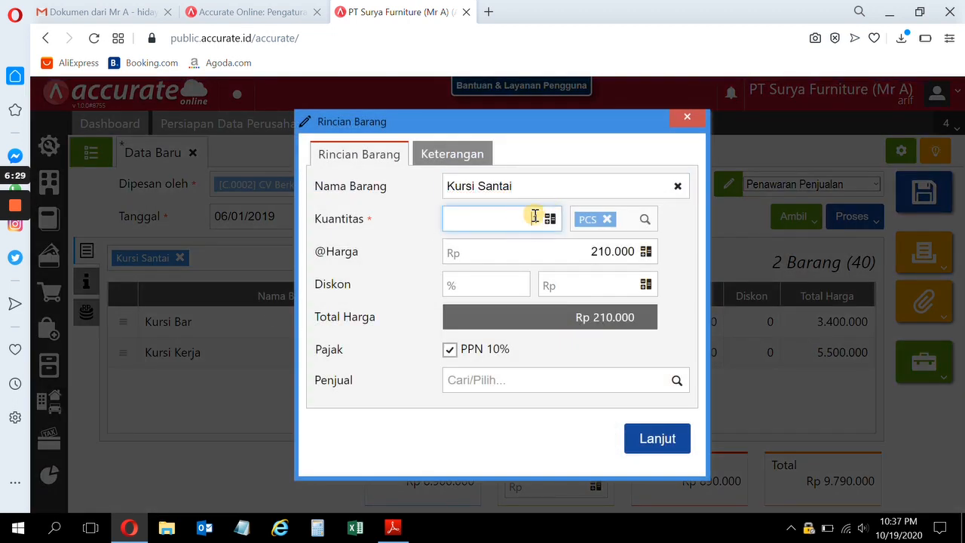
text(20)
click(392, 530)
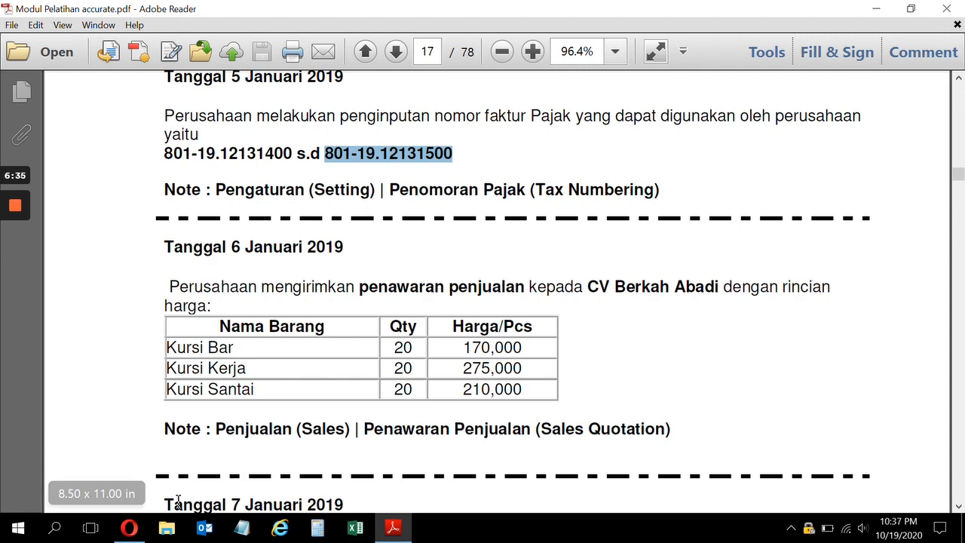
click(131, 529)
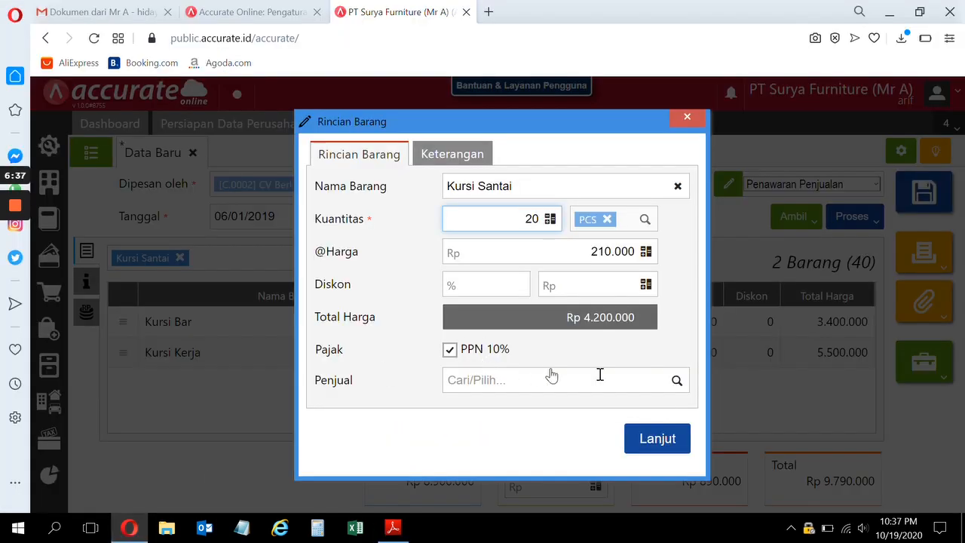
click(663, 443)
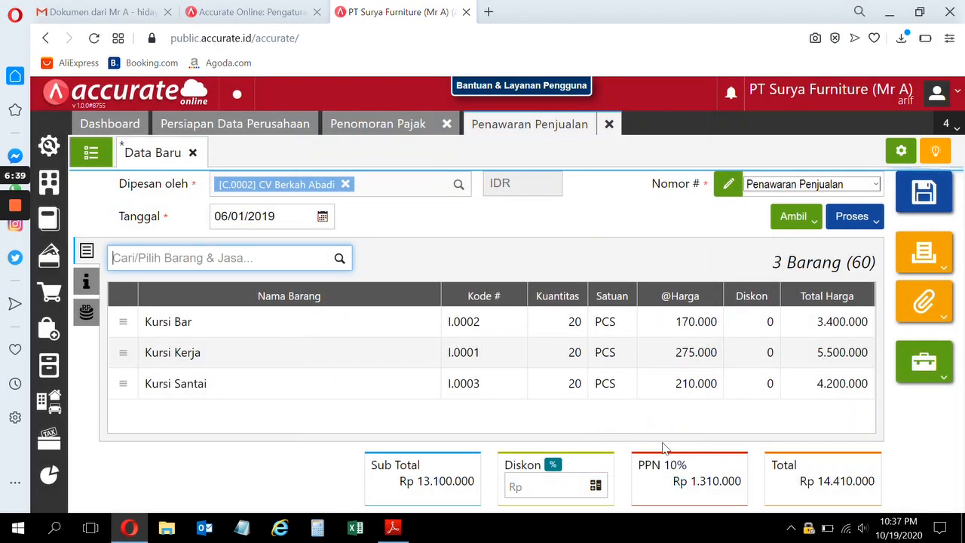
Step: Recheck the quotation against the training PDF, then save it in Accurate Online and close the Penawaran Penjualan and Penomoran Pajak pages
click(393, 527)
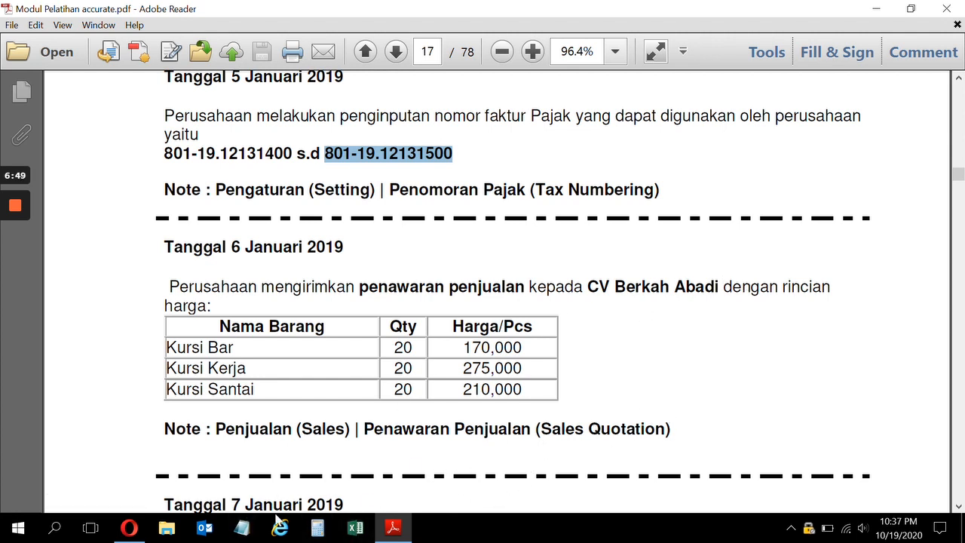
click(129, 527)
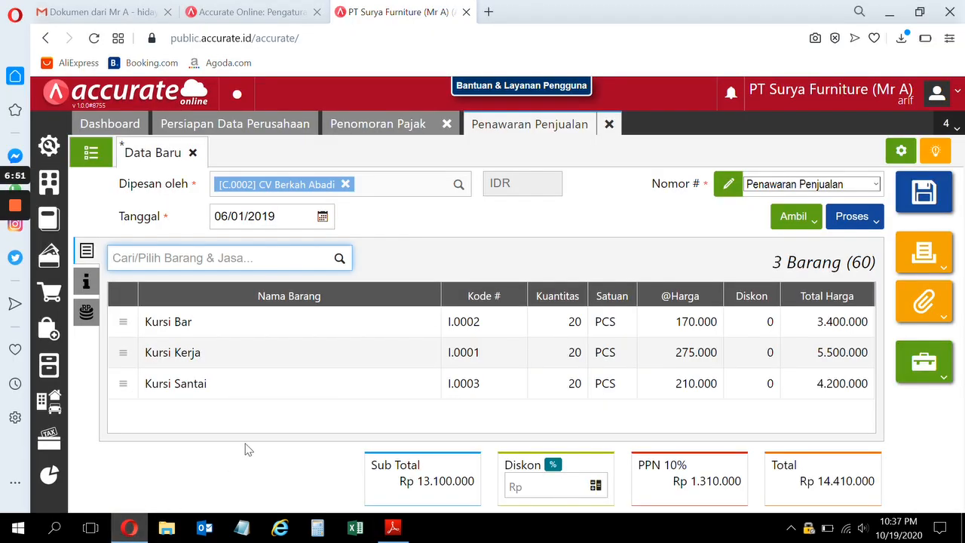
click(469, 265)
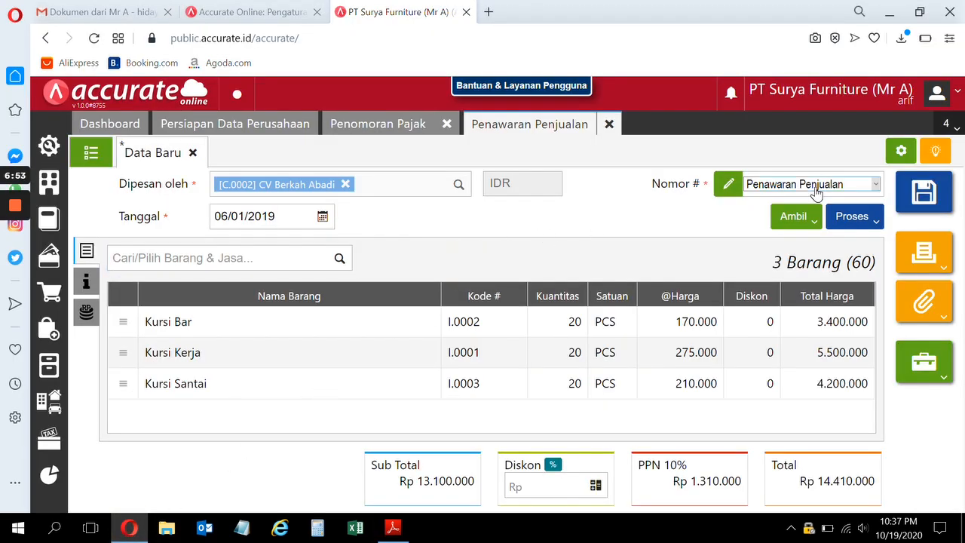
click(927, 192)
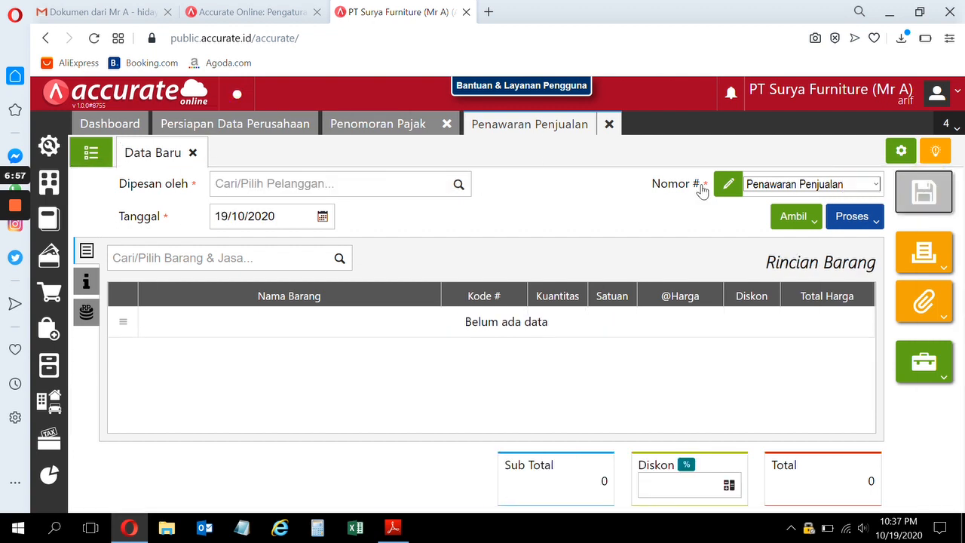
click(609, 124)
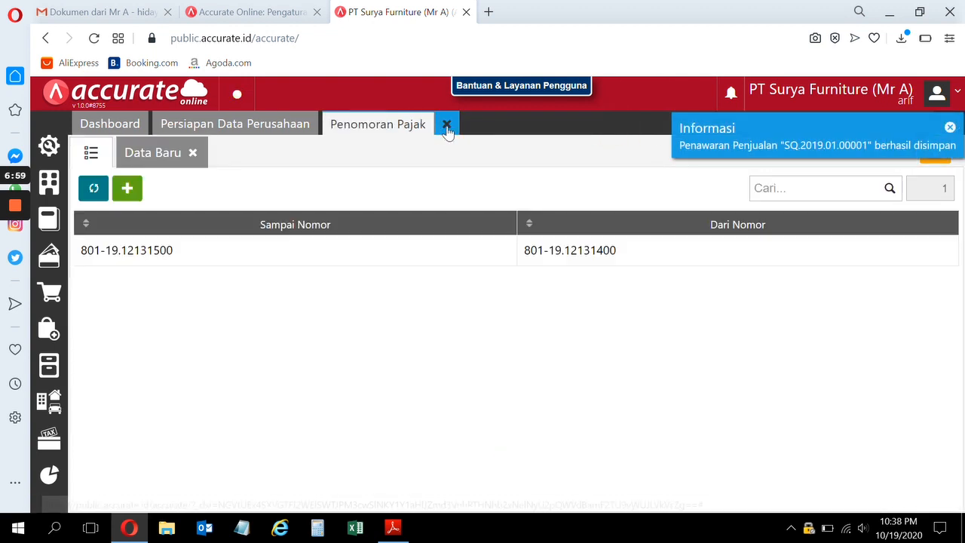
click(453, 123)
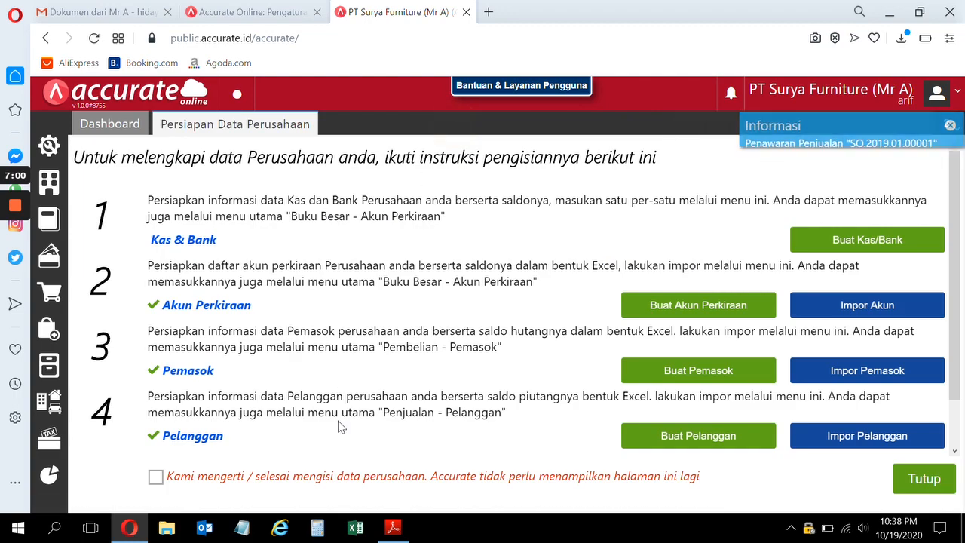
Step: Find the 7 January 2019 exercise in the training PDF, and open a new Pesanan Penjualan form in Accurate Online
click(393, 529)
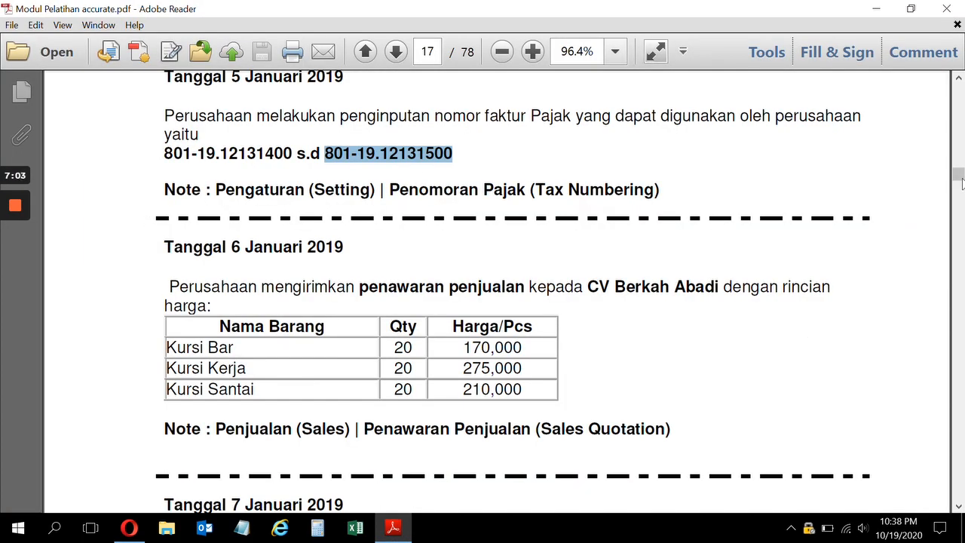
scroll(960, 180, down, 15)
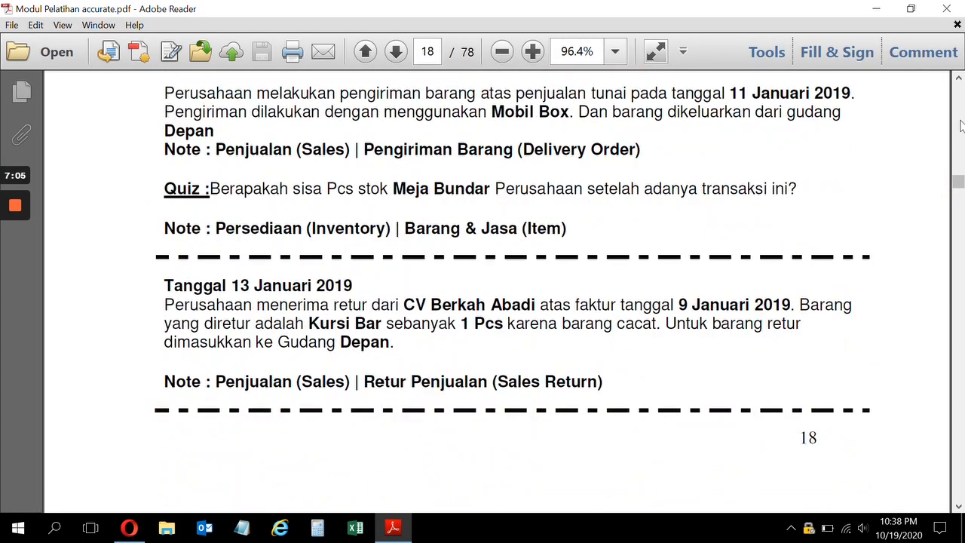
click(959, 78)
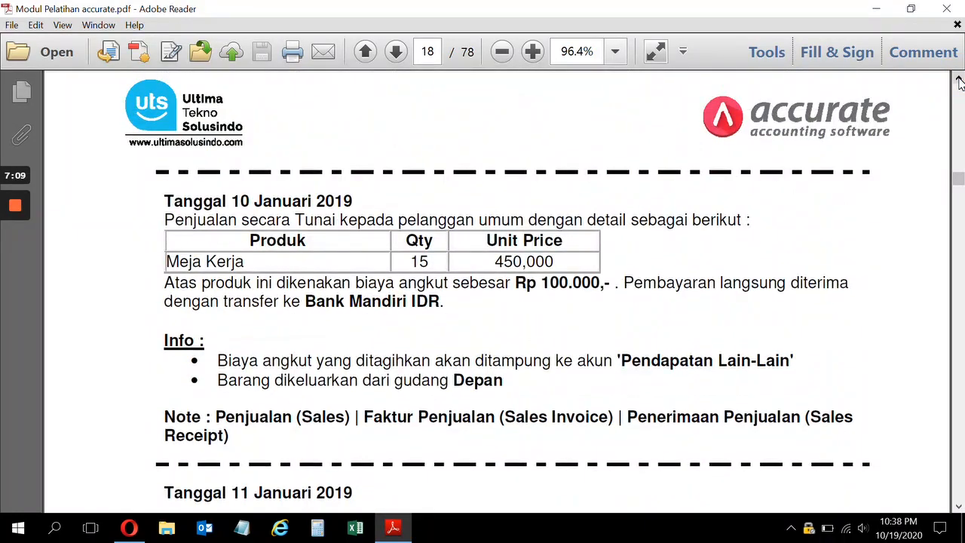
click(959, 78)
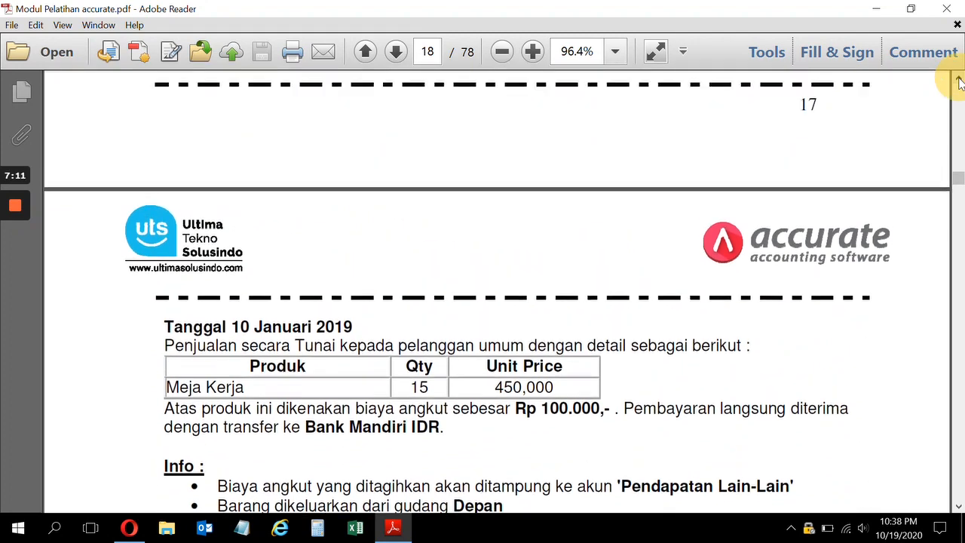
click(958, 78)
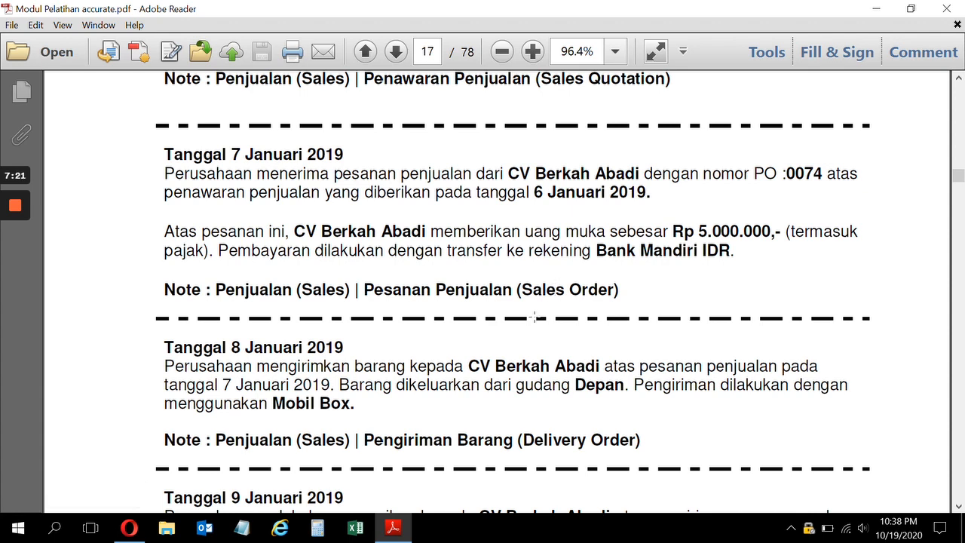
click(130, 528)
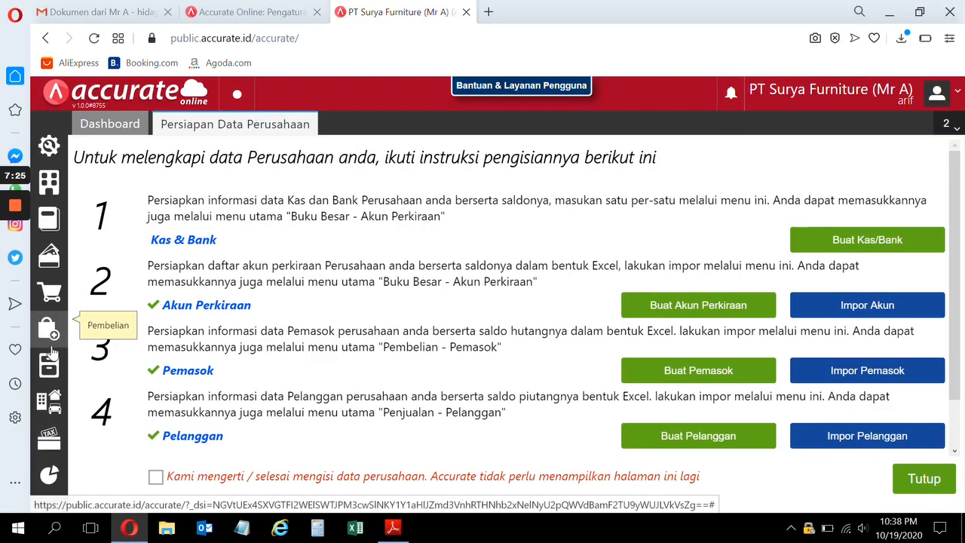
click(51, 294)
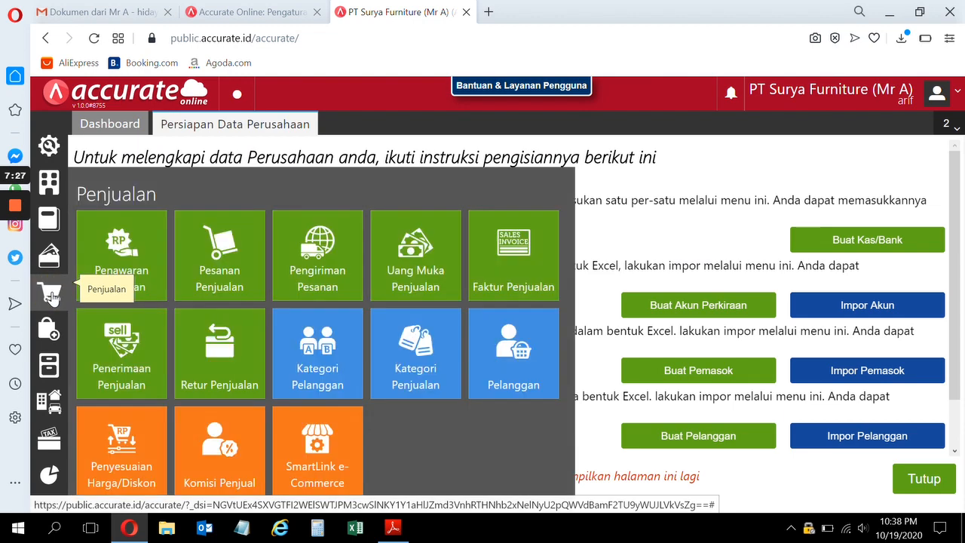
click(212, 272)
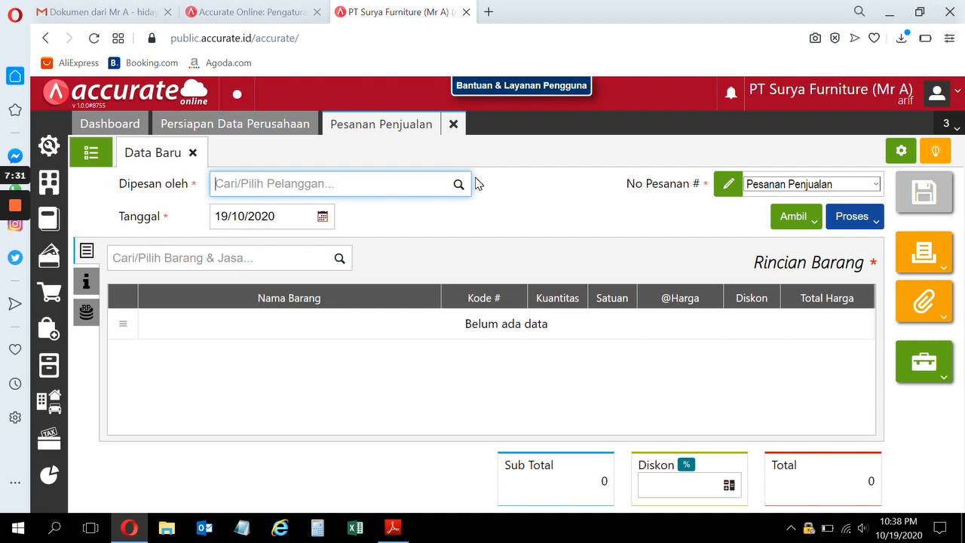
Step: Select CV Berkah Abadi as the sales order's customer and set the order date to 07/01/2019
click(459, 186)
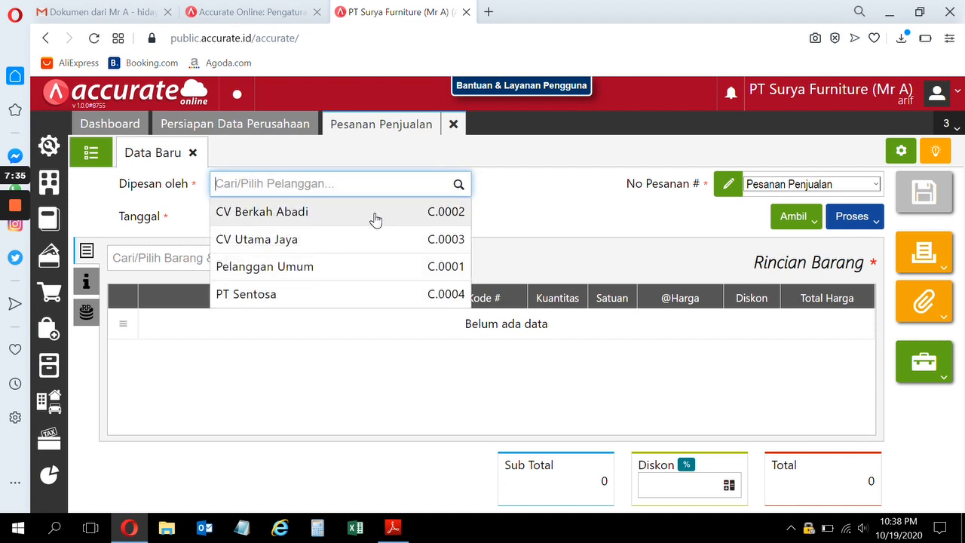
click(376, 218)
click(283, 216)
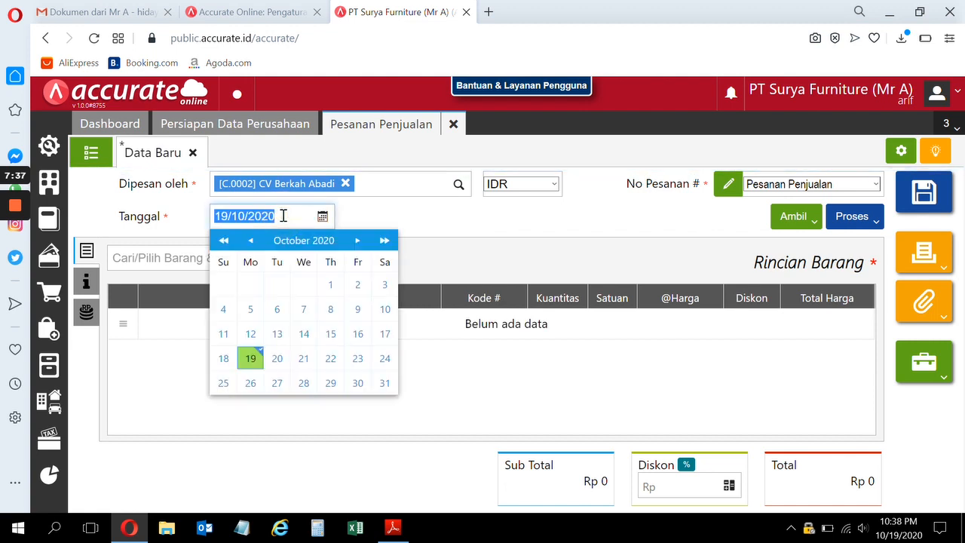
text(07/01/)
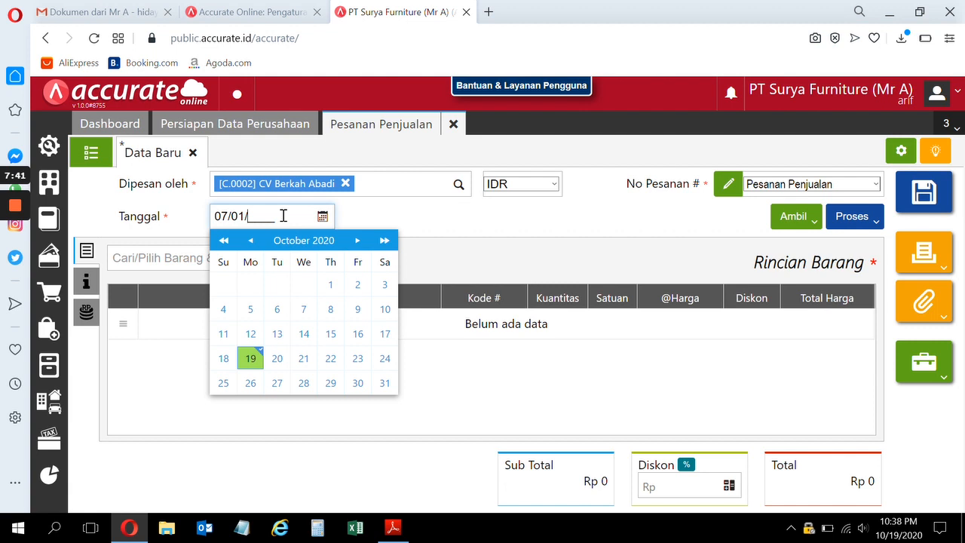
text(2019)
click(428, 242)
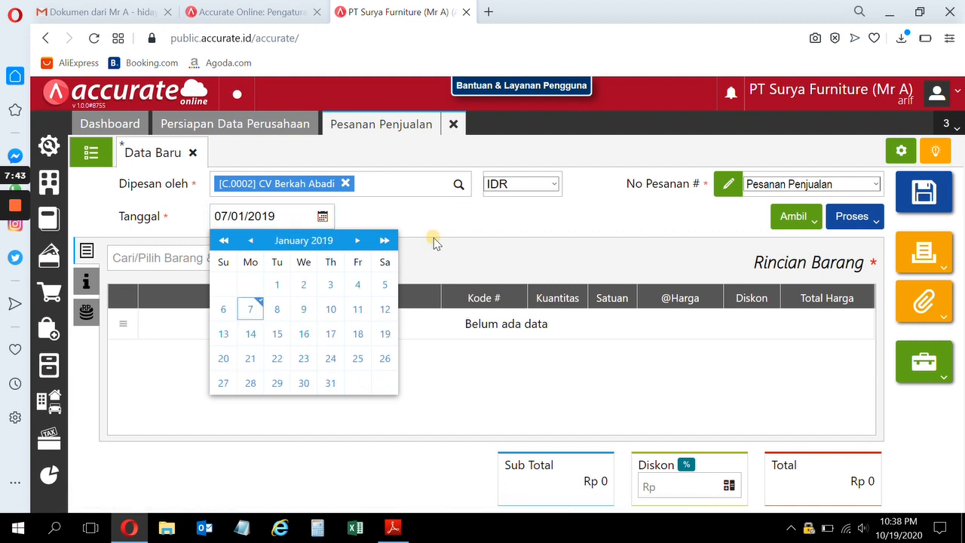
Step: Copy all three chair items from CV Berkah Abadi's sales quotation into the Accurate Online order, checking the exercise in the training PDF
click(806, 219)
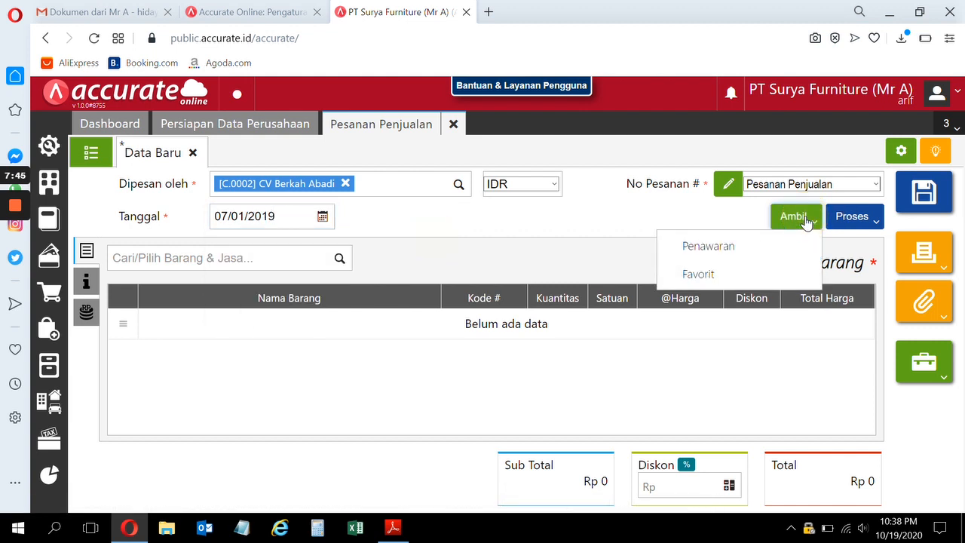
click(760, 241)
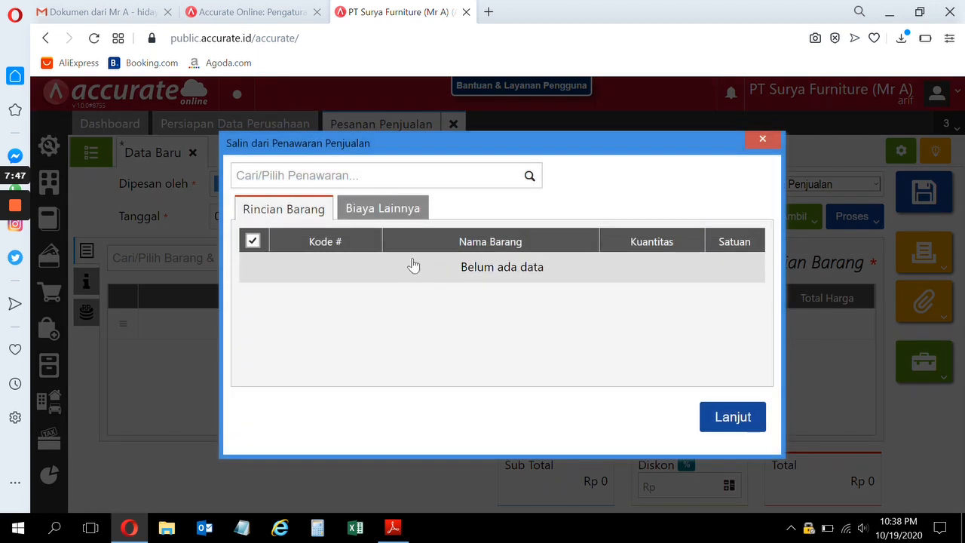
click(530, 176)
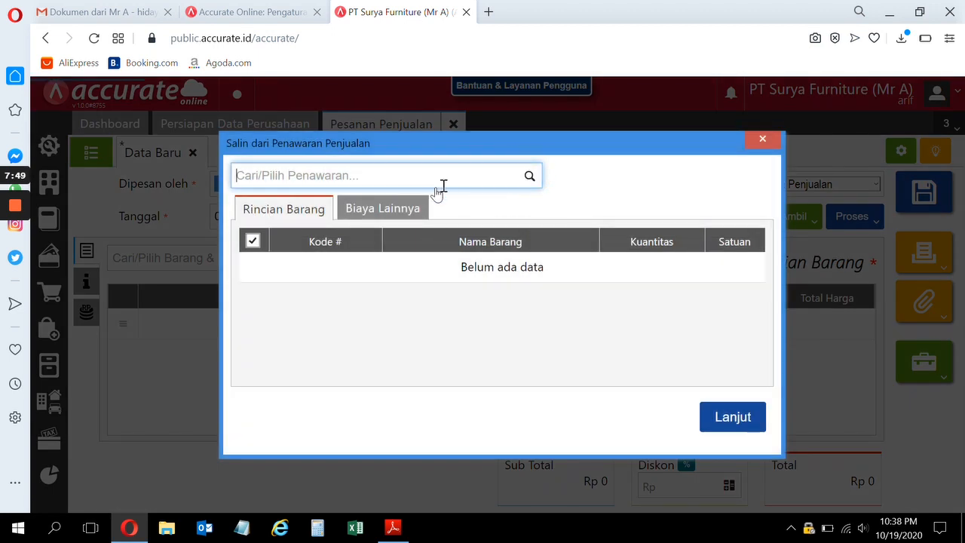
click(379, 207)
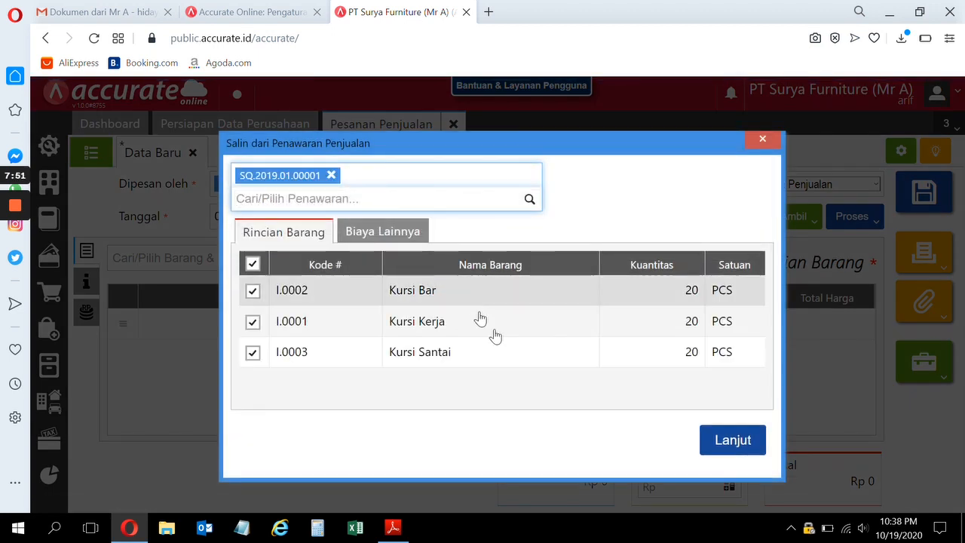
click(398, 520)
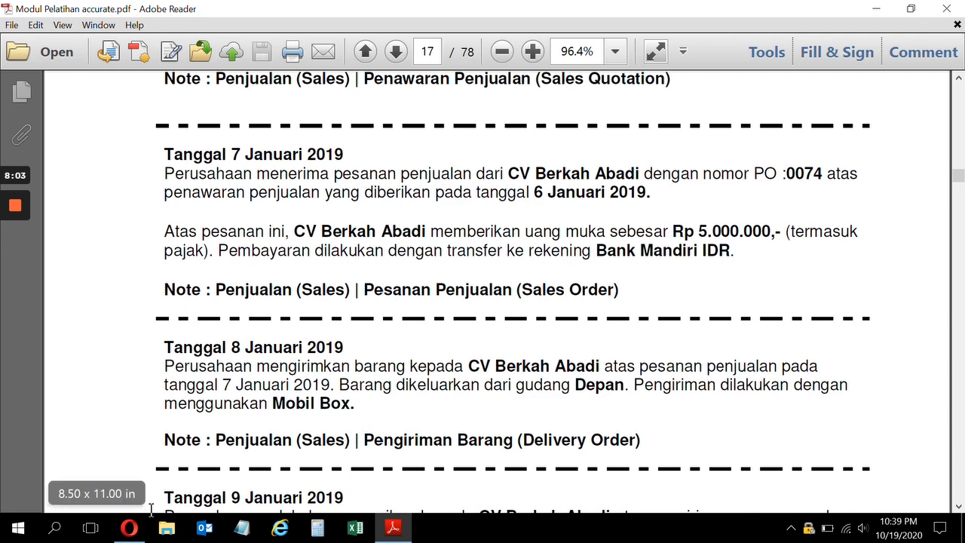
click(129, 527)
click(732, 440)
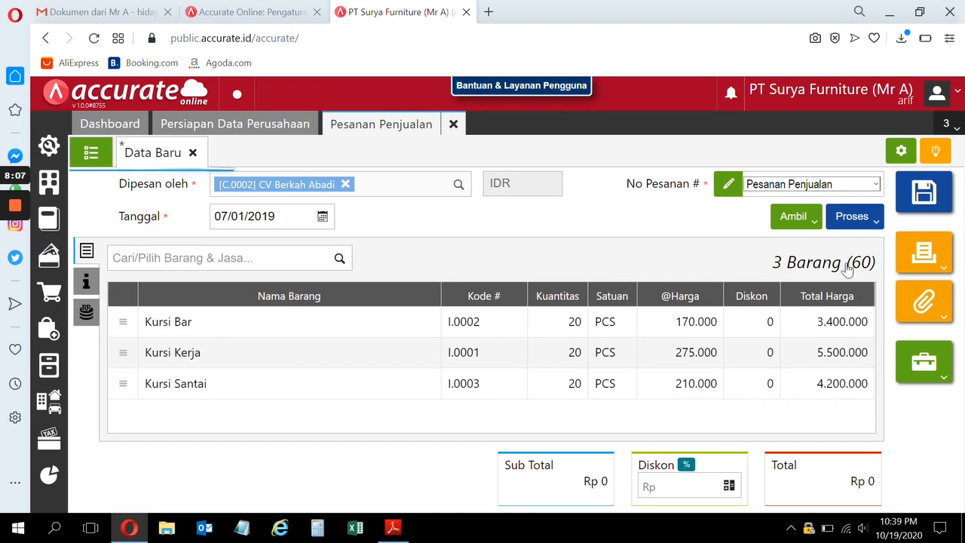
Step: Review the sales order's additional info and cost sections, then process the order into a down payment (Uang Muka)
click(88, 284)
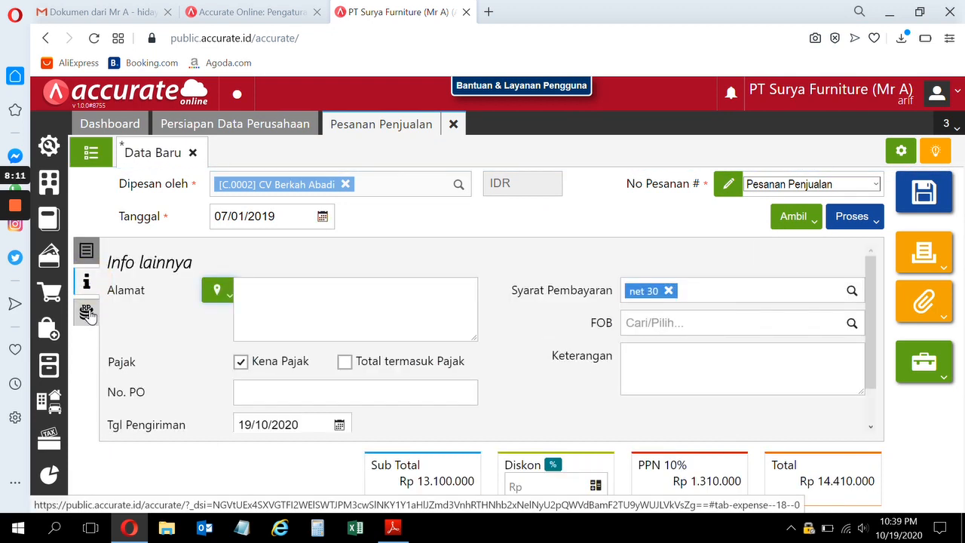
click(87, 312)
click(87, 251)
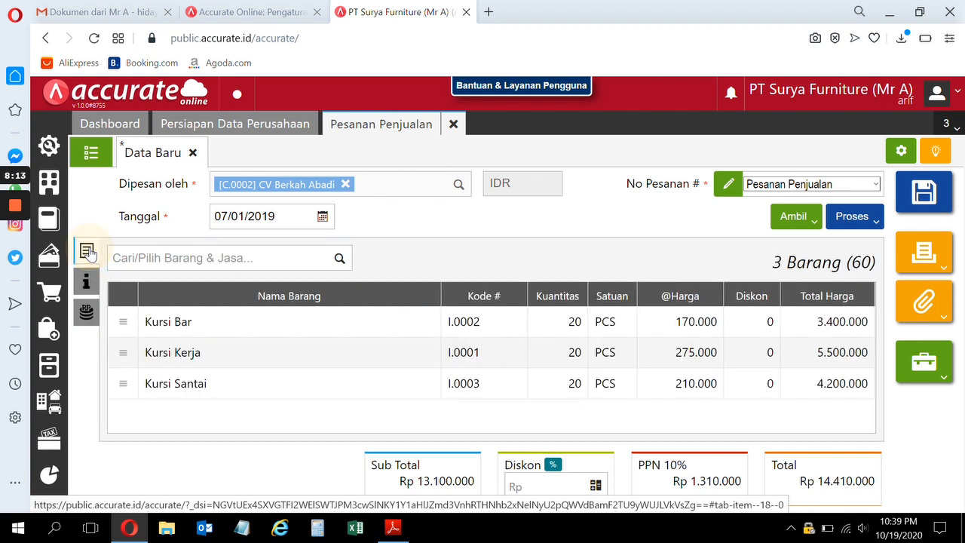
click(864, 222)
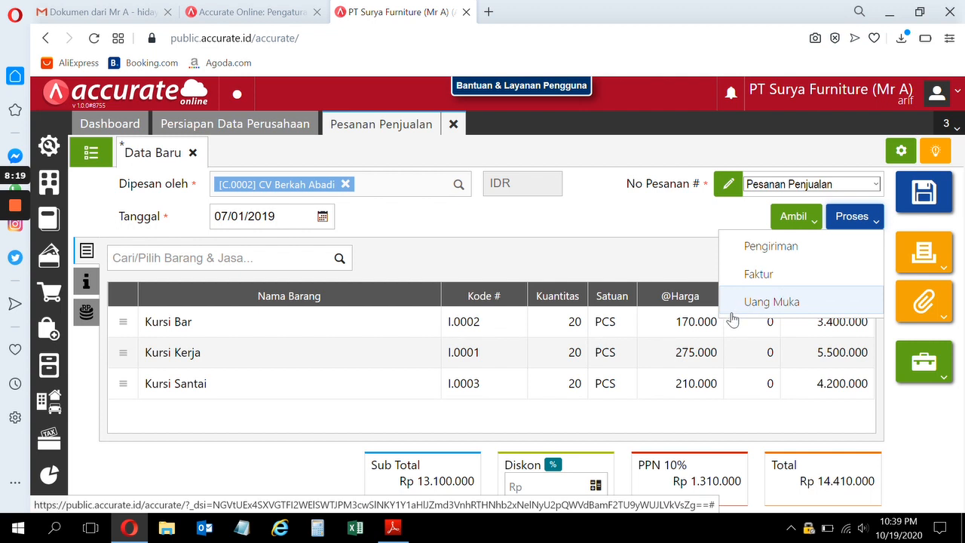
click(756, 302)
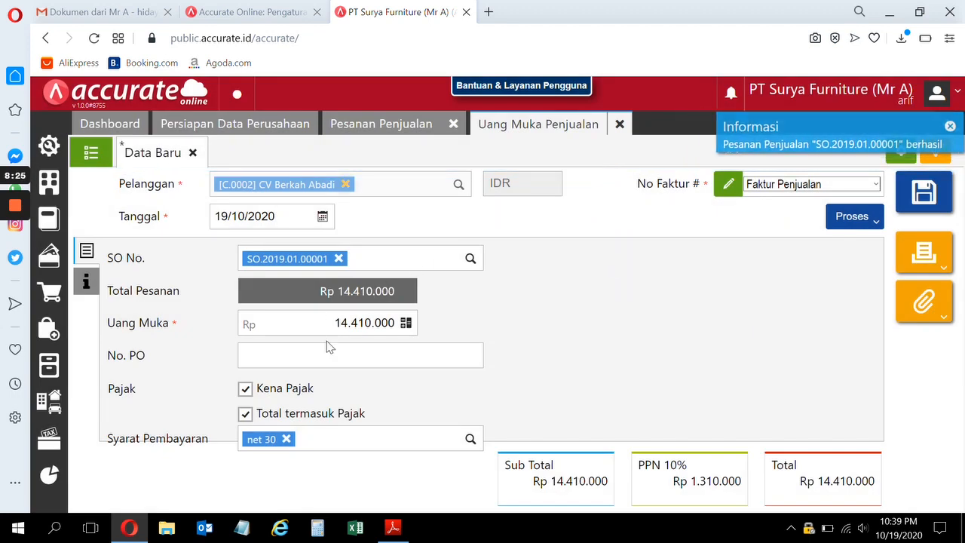
Step: Check the down payment in the training PDF, set Uang Muka to Rp 5.000.000 in Accurate Online, and process it to Pembayaran
click(394, 528)
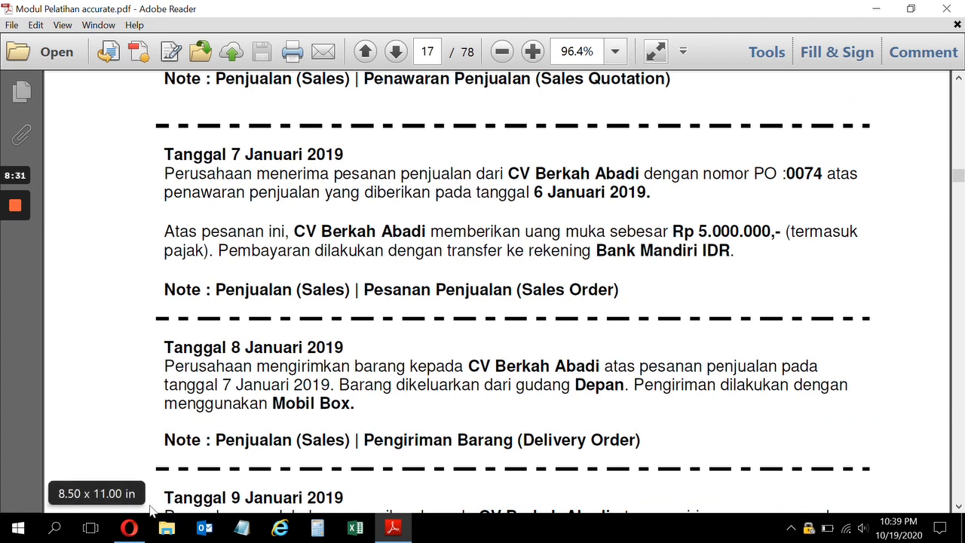
click(139, 531)
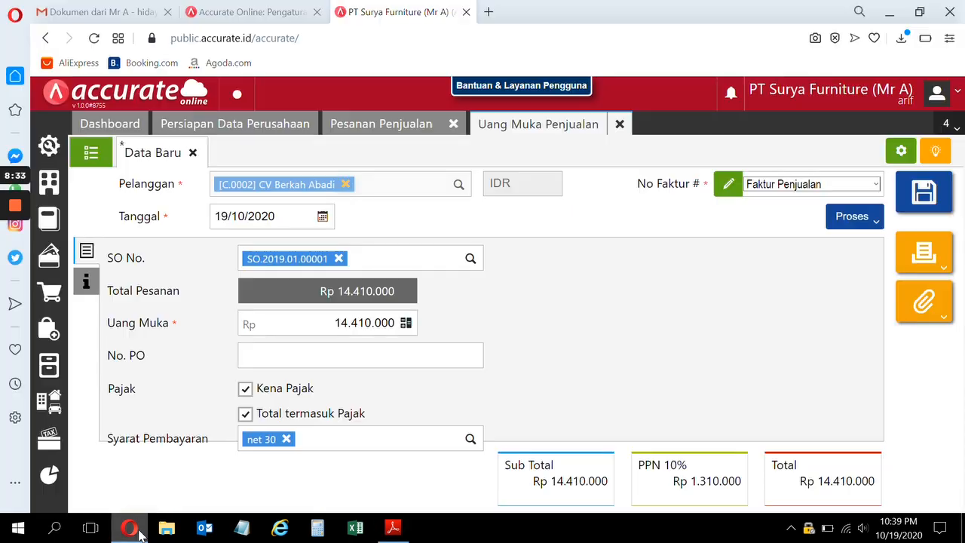
drag(322, 321, 420, 317)
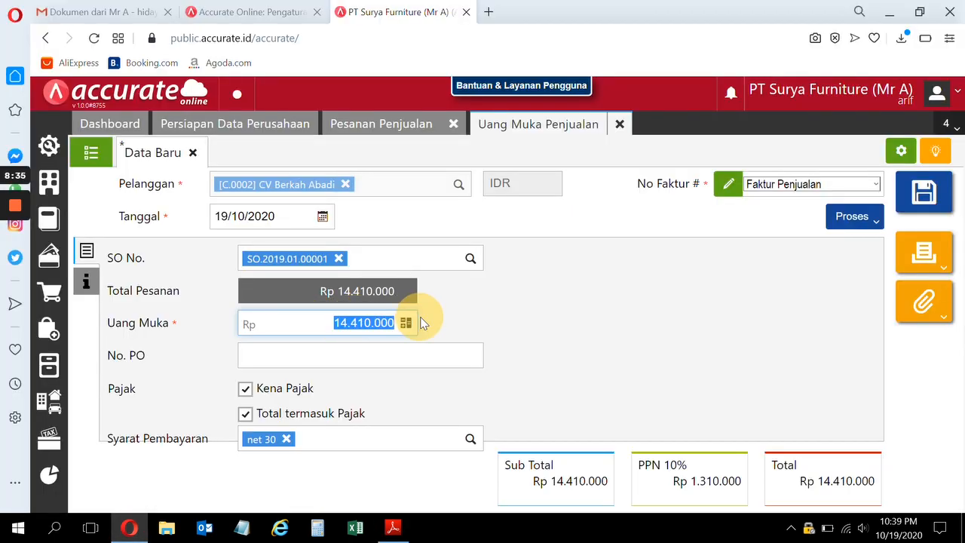
text(5)
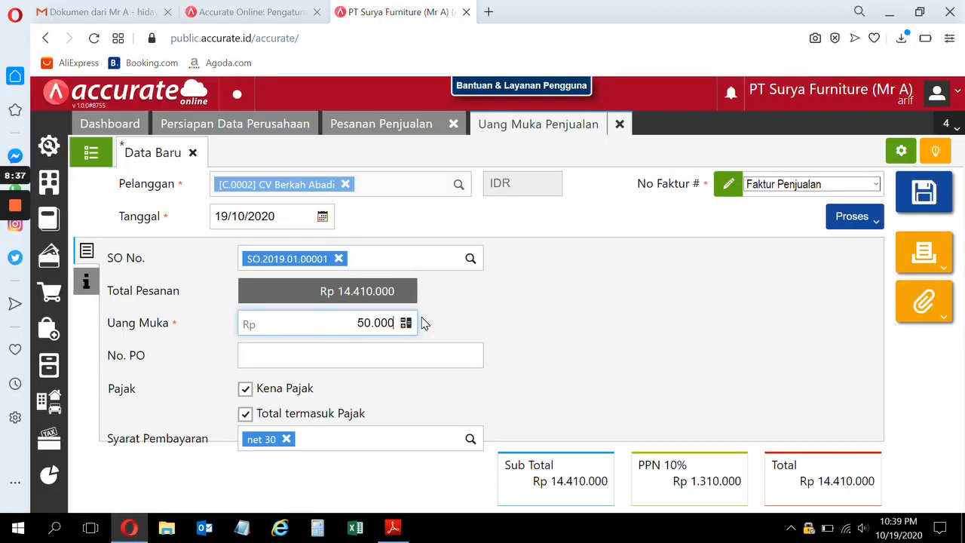
click(450, 345)
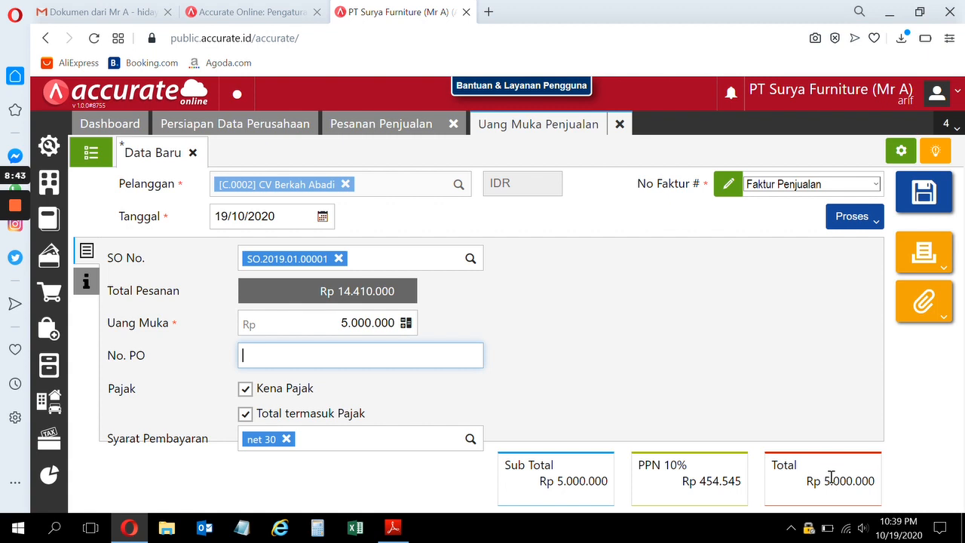
click(867, 220)
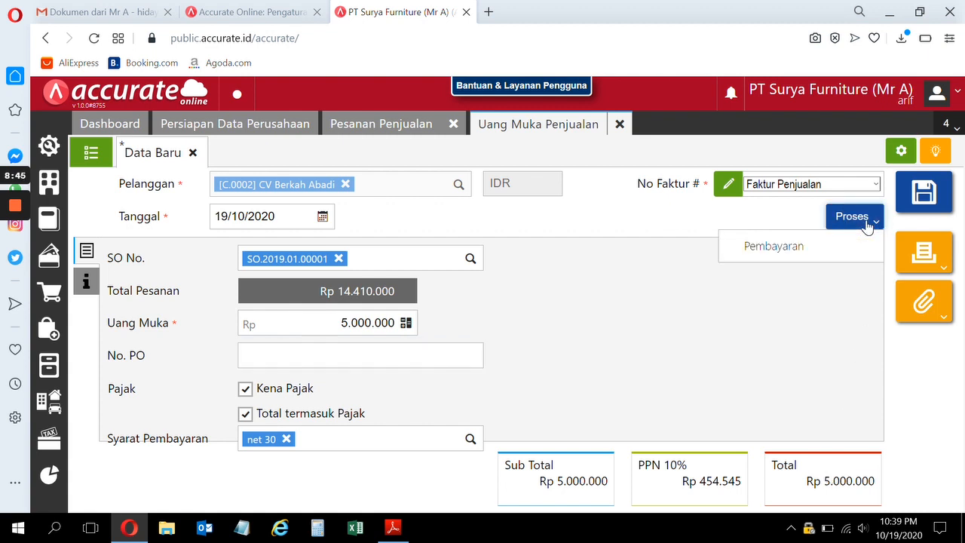
click(807, 247)
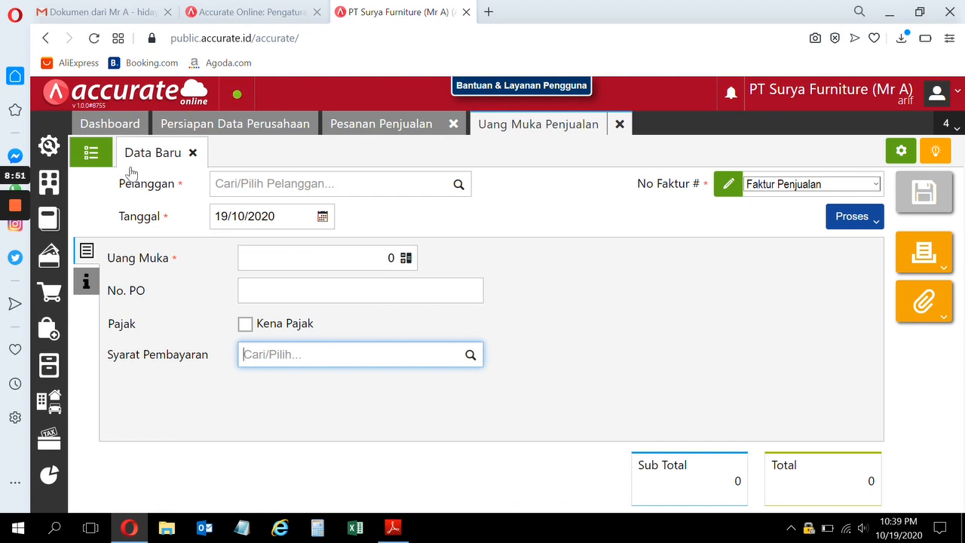
Step: Reopen CV Berkah Abadi's down payment invoice from the Uang Muka Penjualan list and set its date to 07/01/2019
click(90, 154)
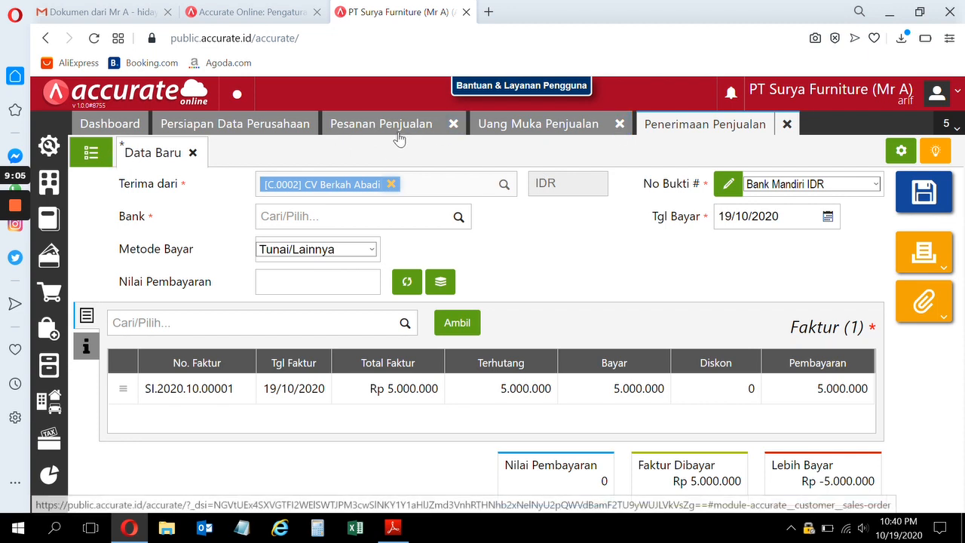
click(496, 131)
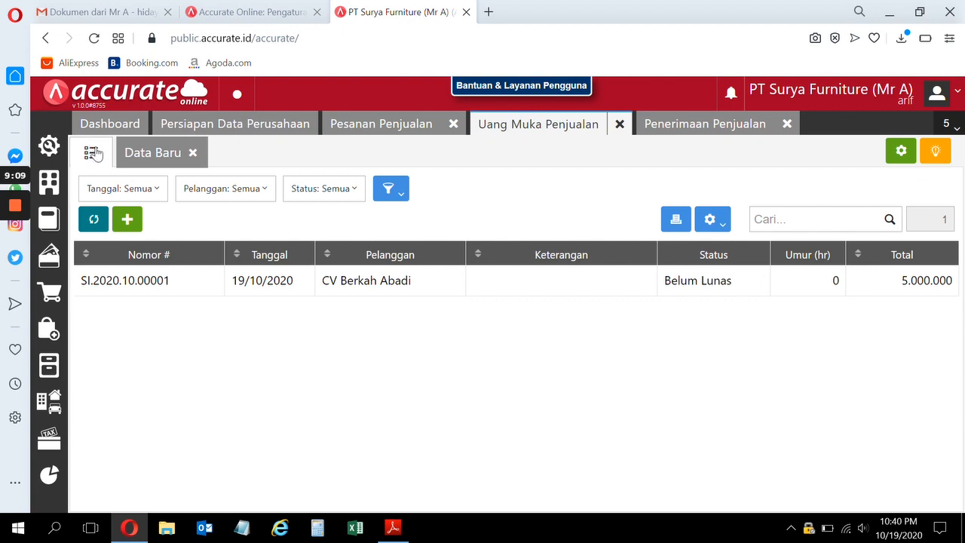
click(265, 285)
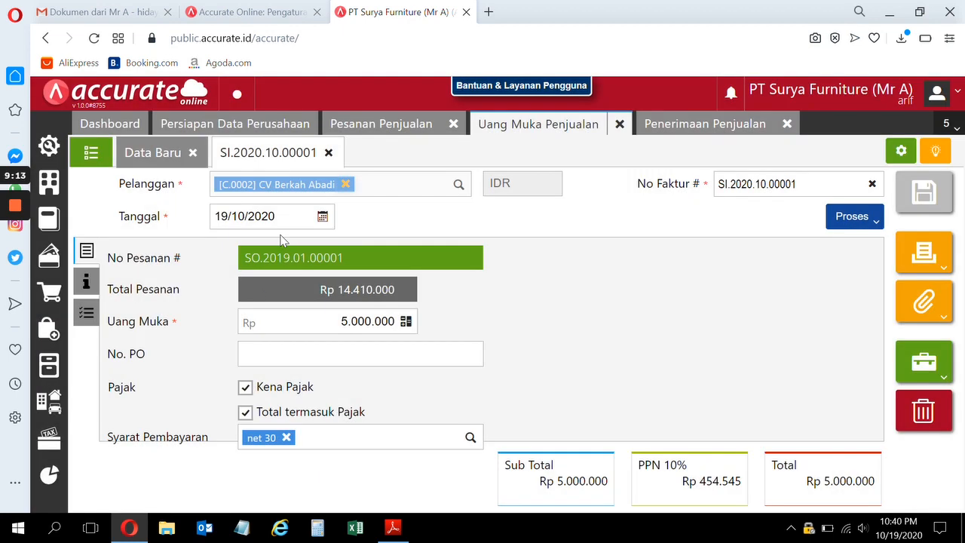
click(297, 213)
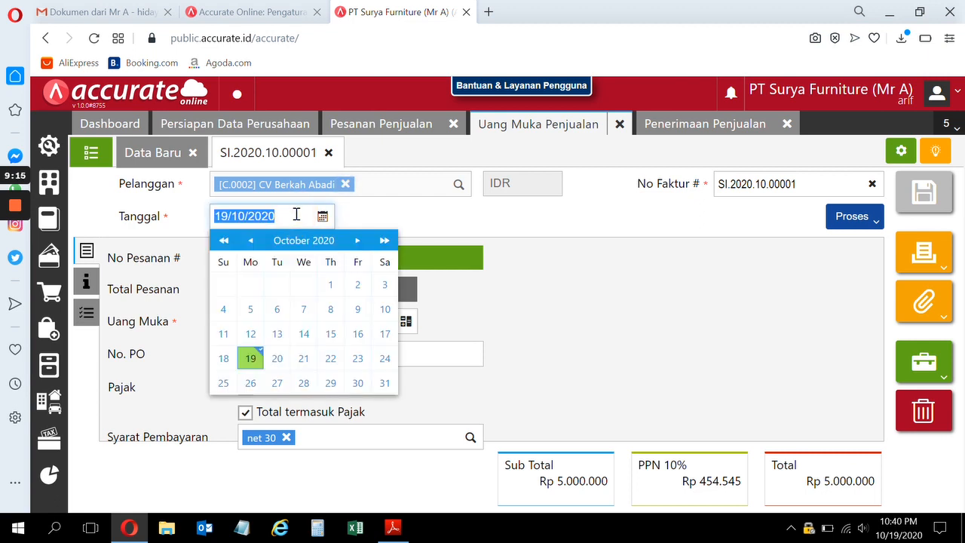
text(07/01/2019)
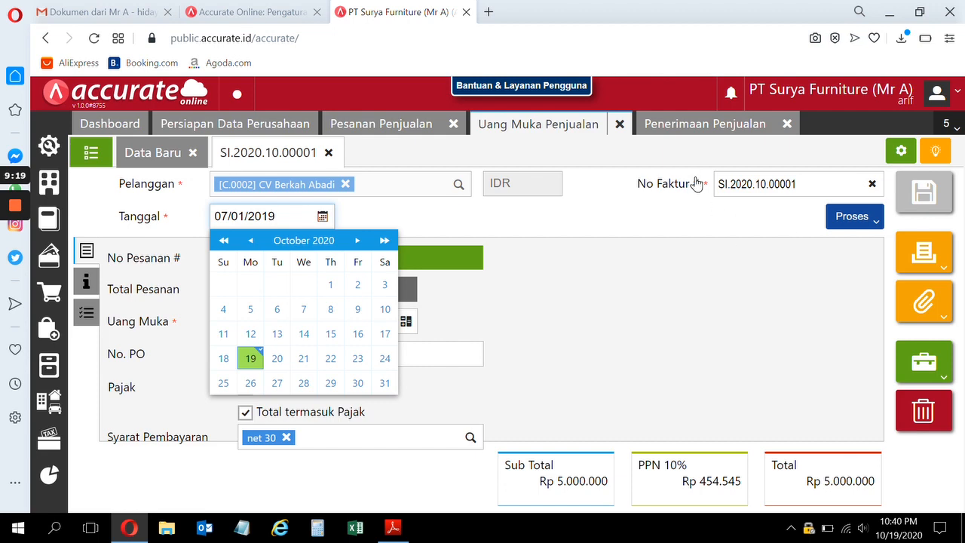
Step: Discard the unsaved Penerimaan Penjualan receipt and process the redated down payment invoice to Pembayaran again
click(788, 125)
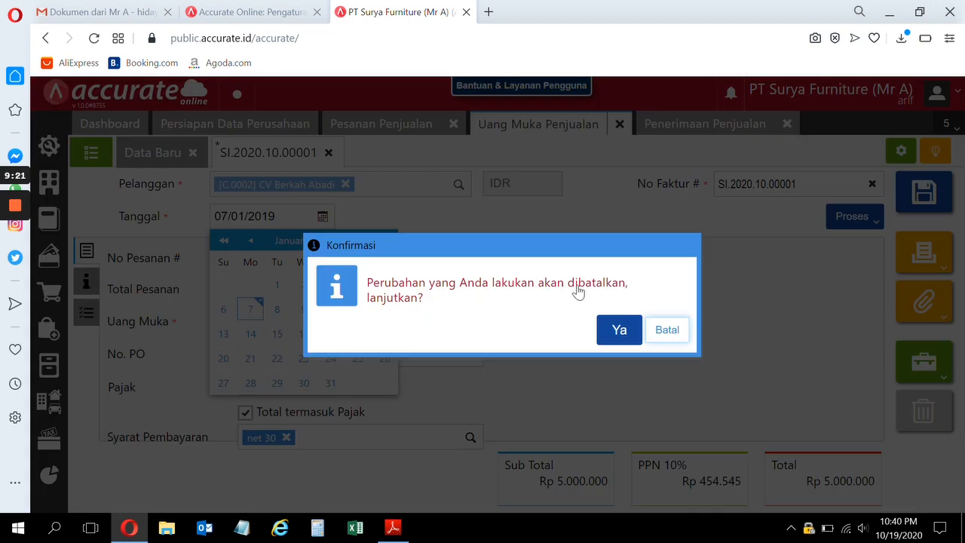
click(618, 329)
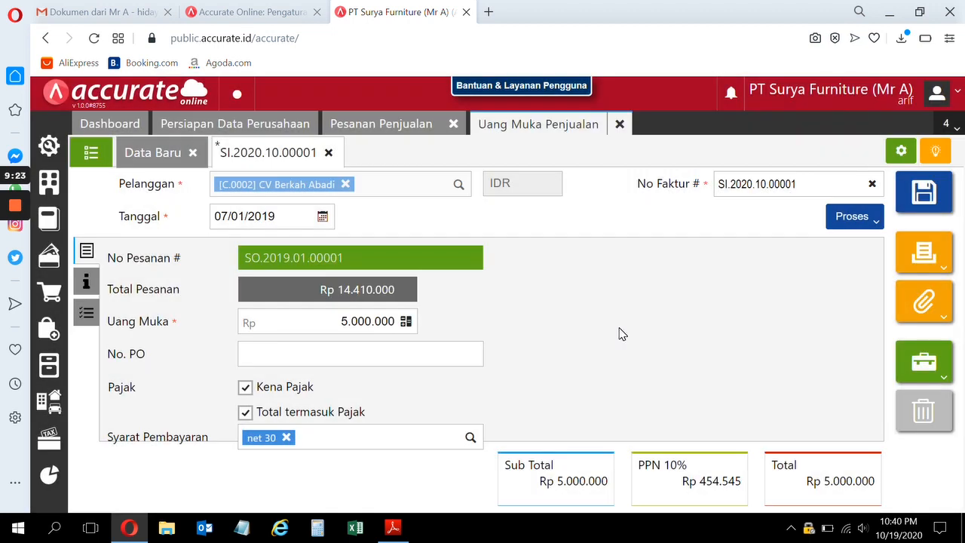
click(867, 219)
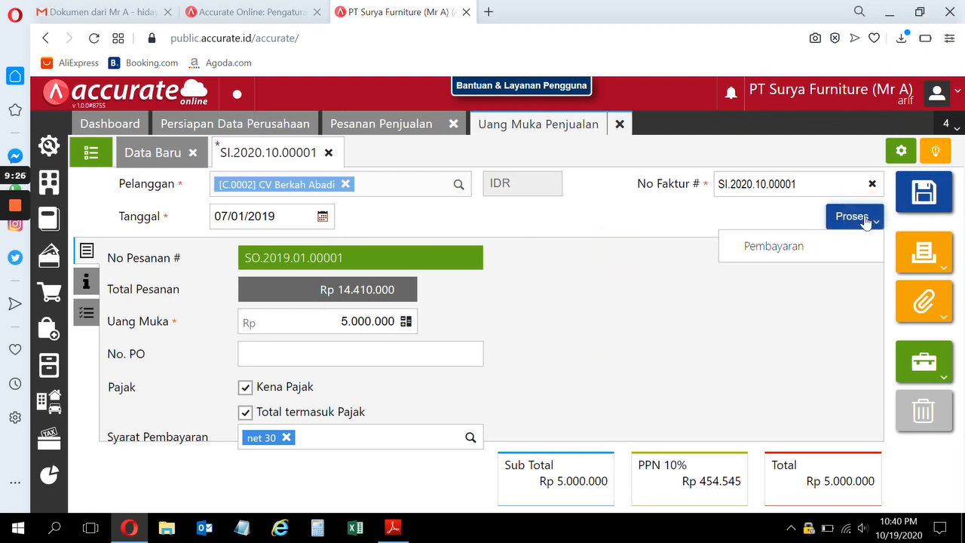
click(810, 246)
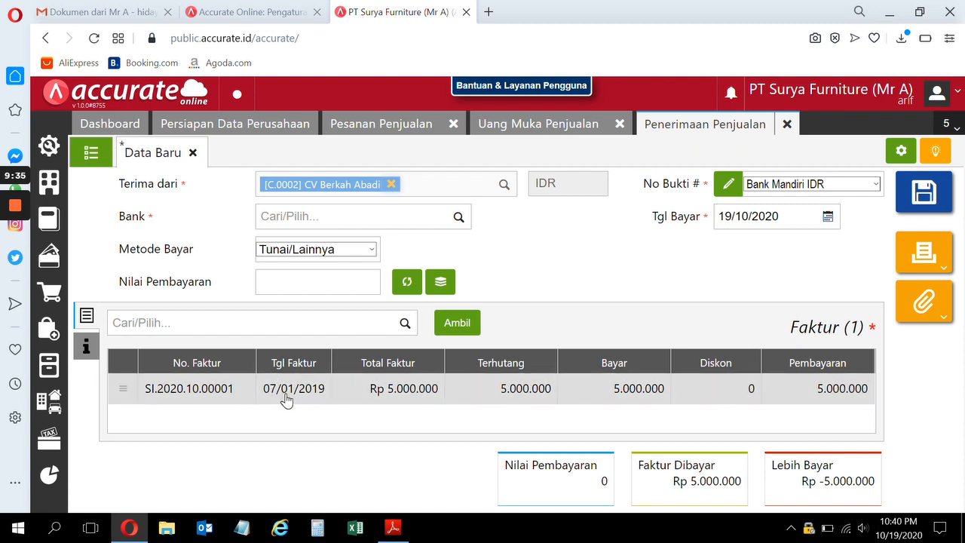
Step: Set the receipt's bank to Bank Mandiri IDR and method to Transfer Bank, and calculate the payment amount from the invoice
click(459, 218)
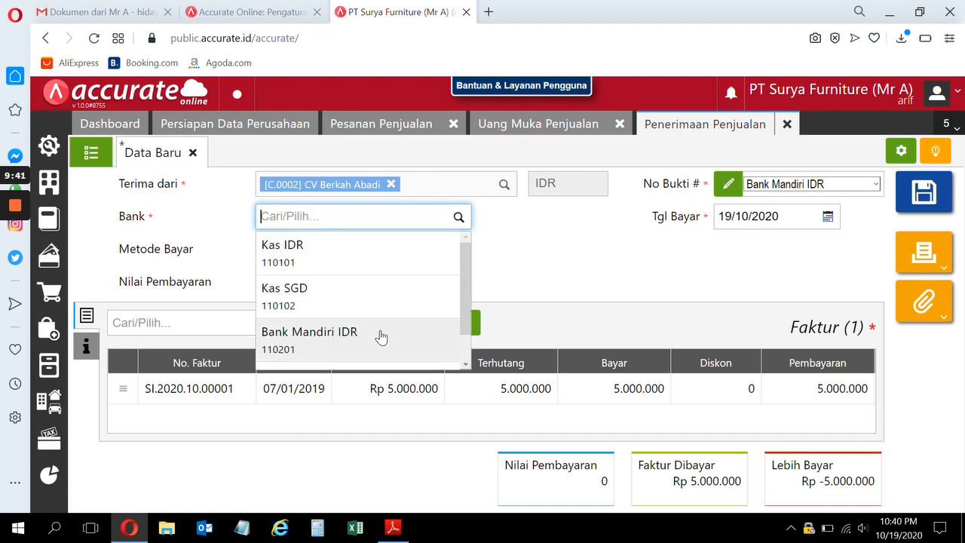
click(380, 336)
click(318, 251)
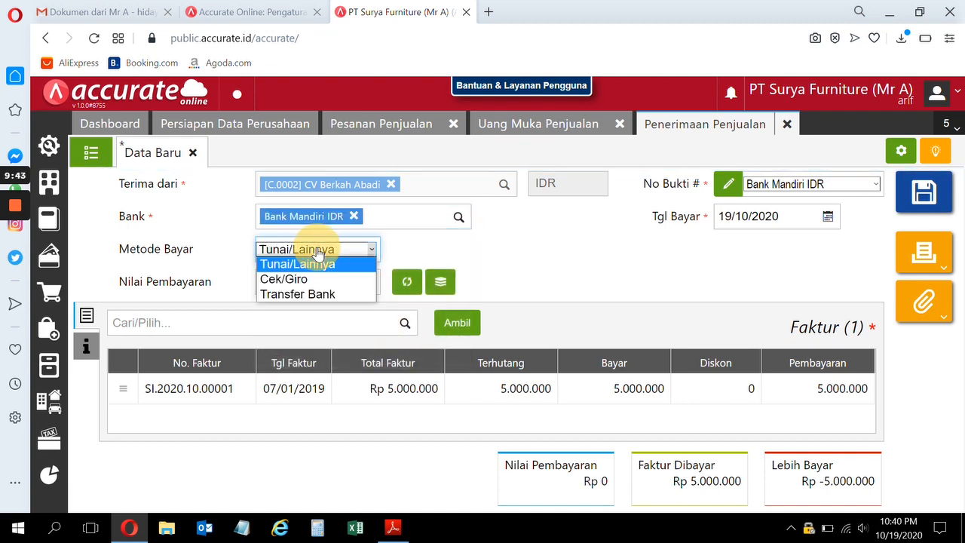
click(305, 294)
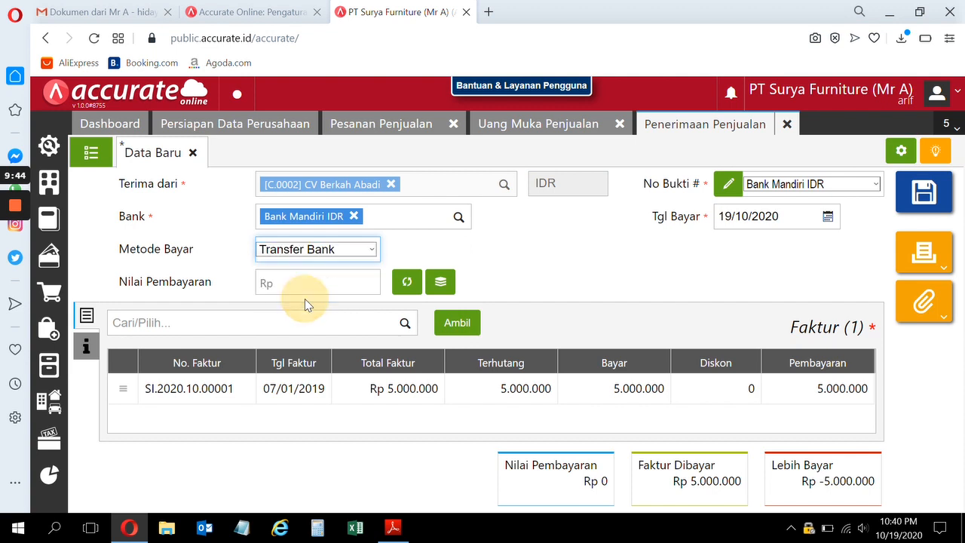
click(407, 281)
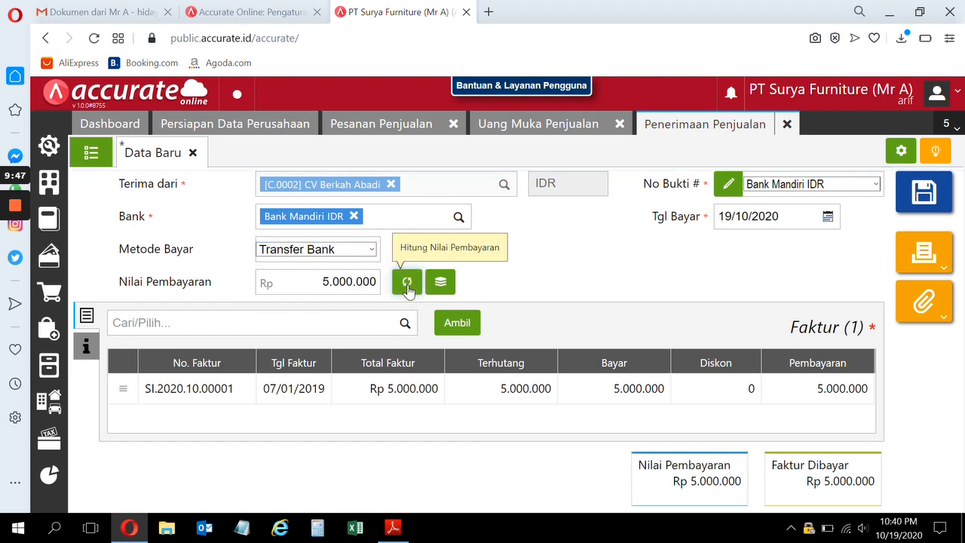
Step: Set the receipt's payment date to 07/01/2019 and save the sales receipt
click(793, 216)
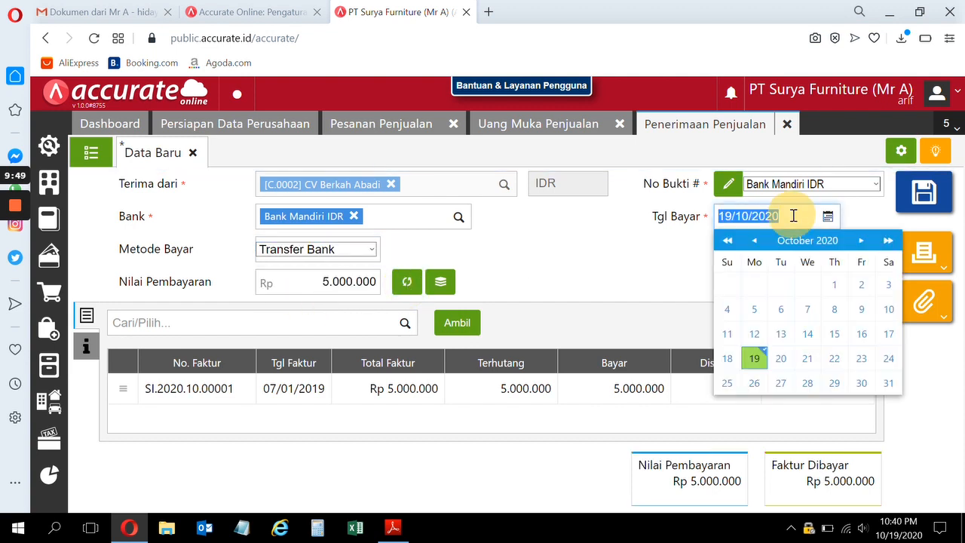
text(07/01/2019)
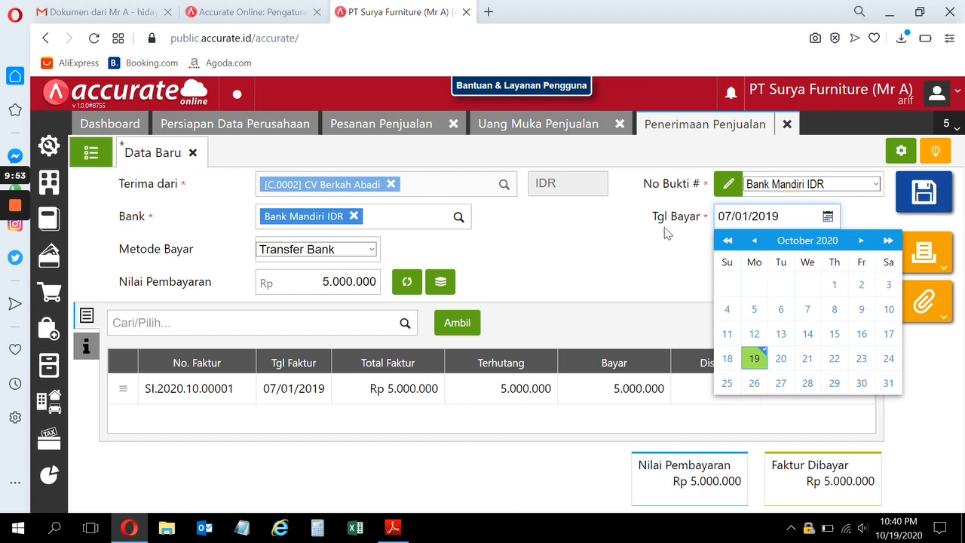
click(621, 261)
click(926, 200)
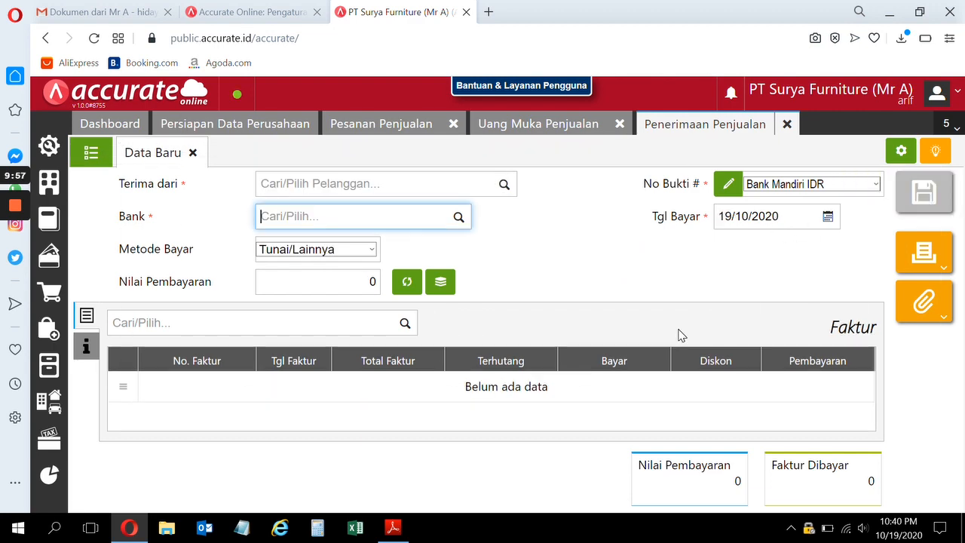
Step: Recheck the 7 January exercise in the training PDF, then close the Penerimaan Penjualan, Uang Muka Penjualan and Pesanan Penjualan pages in Accurate Online
click(394, 527)
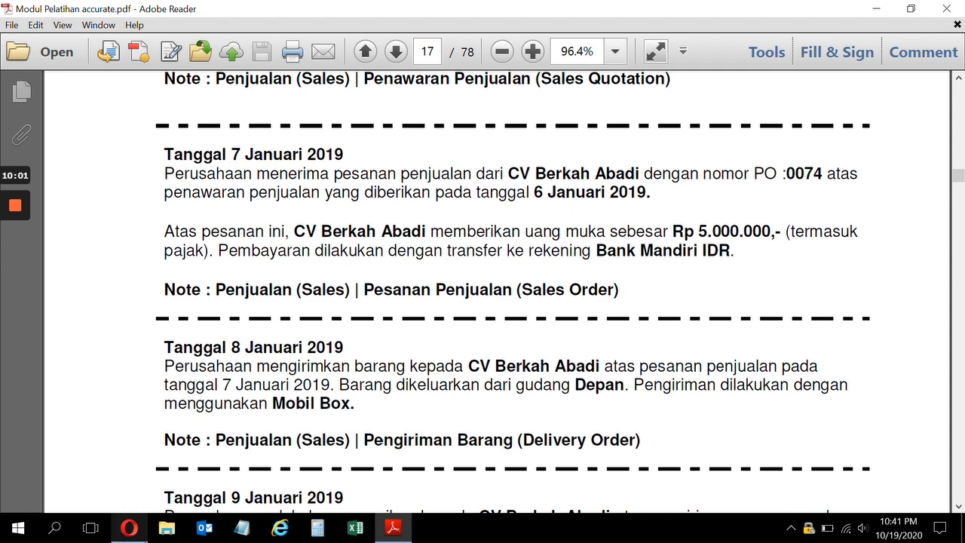
click(142, 531)
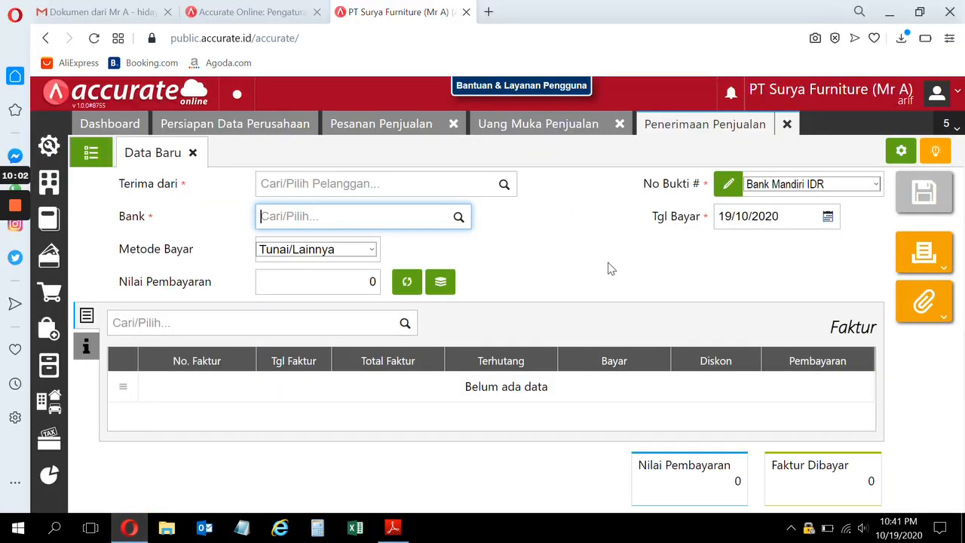
click(784, 125)
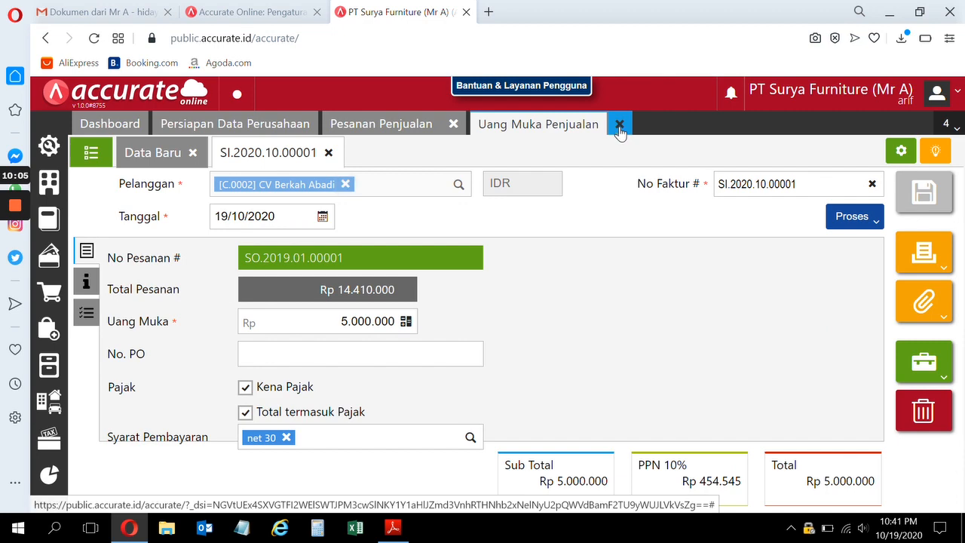
click(619, 124)
click(453, 123)
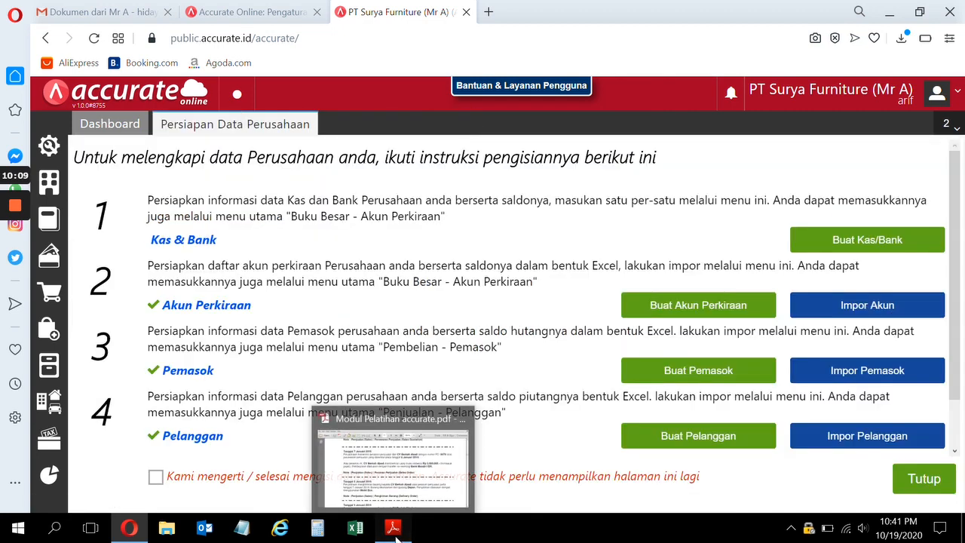
Step: Read the 8 January 2019 delivery exercise in the training PDF, open a new Pengiriman Pesanan form in Accurate Online, and recheck the exercise
click(393, 528)
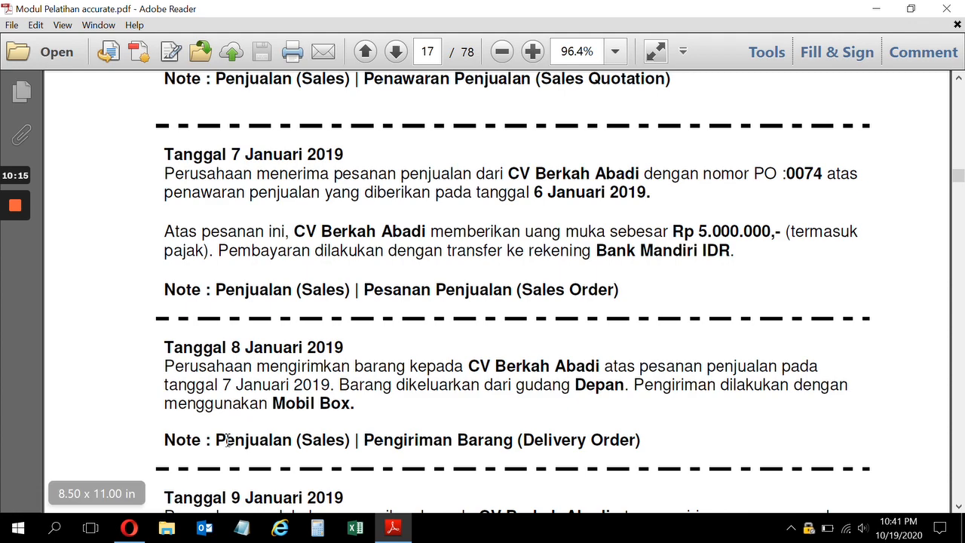
mouse_move(128, 527)
click(74, 431)
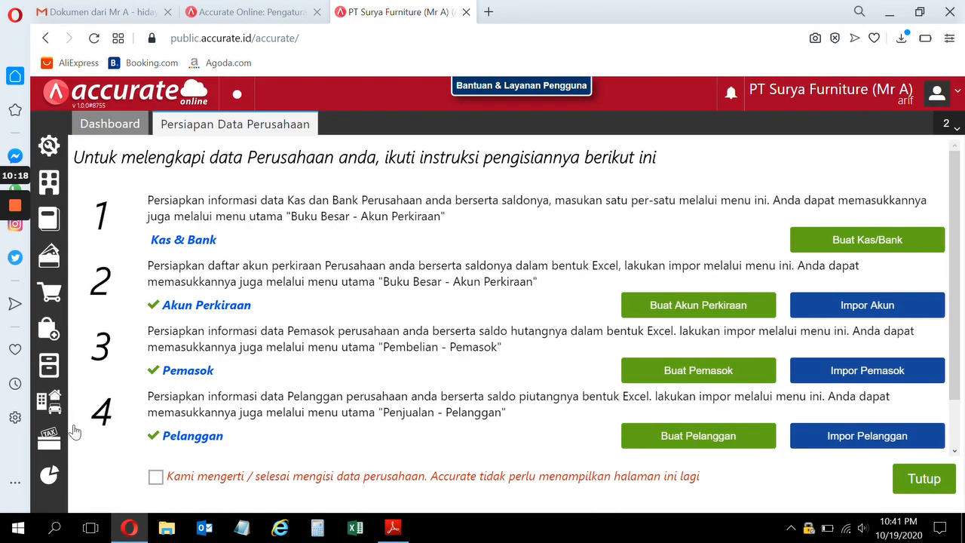
click(48, 287)
click(317, 275)
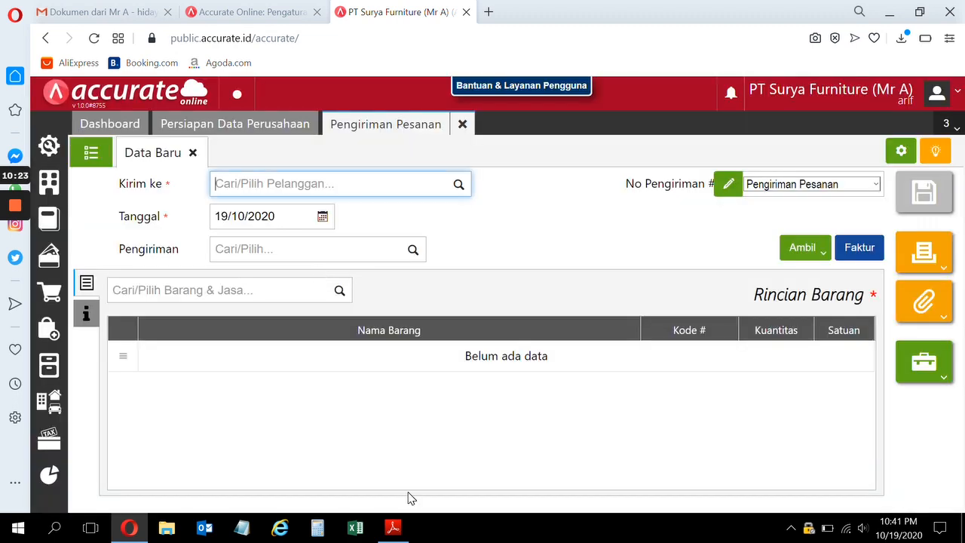
click(399, 529)
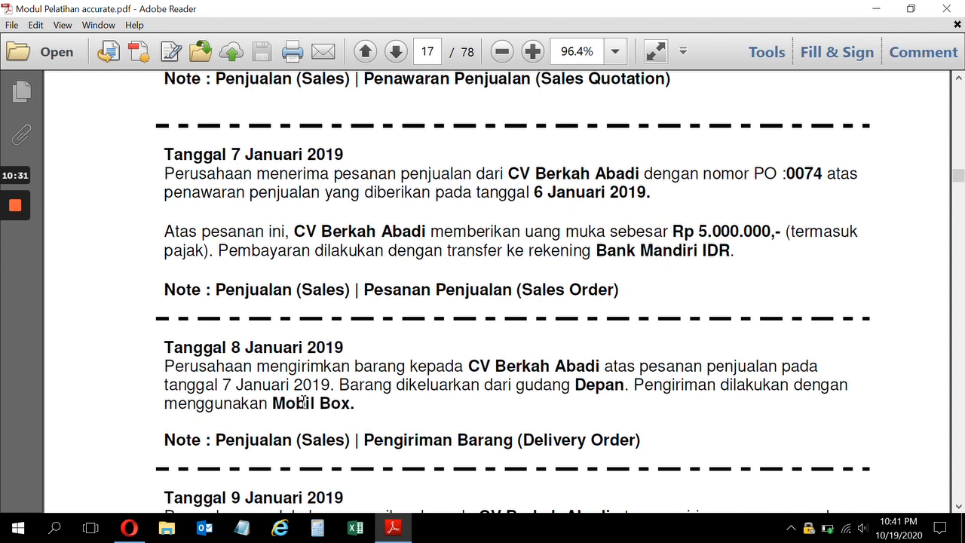
Step: Switch to Accurate Online and set the delivery's customer to CV Berkah Abadi, date to 09/01/2019 and shipping method to mobil box
click(126, 532)
click(461, 184)
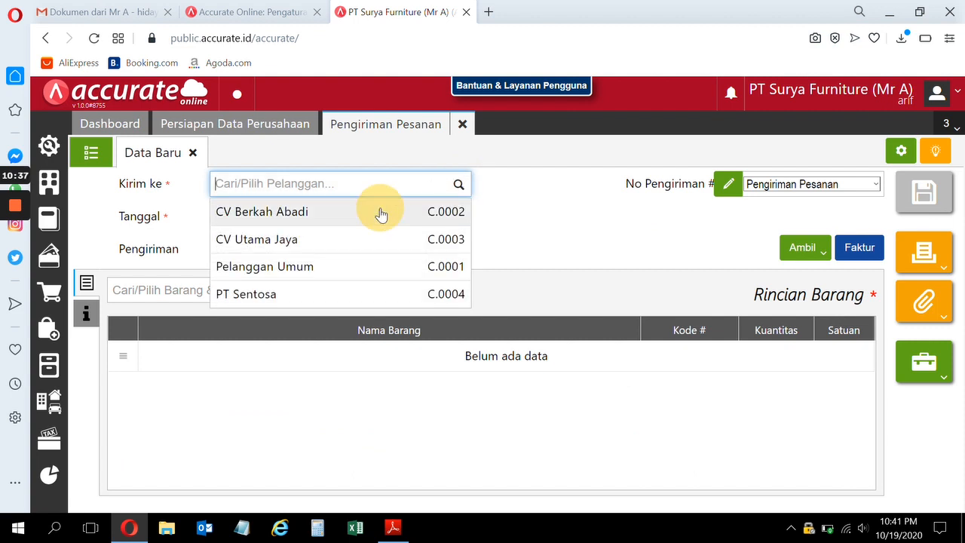
click(381, 213)
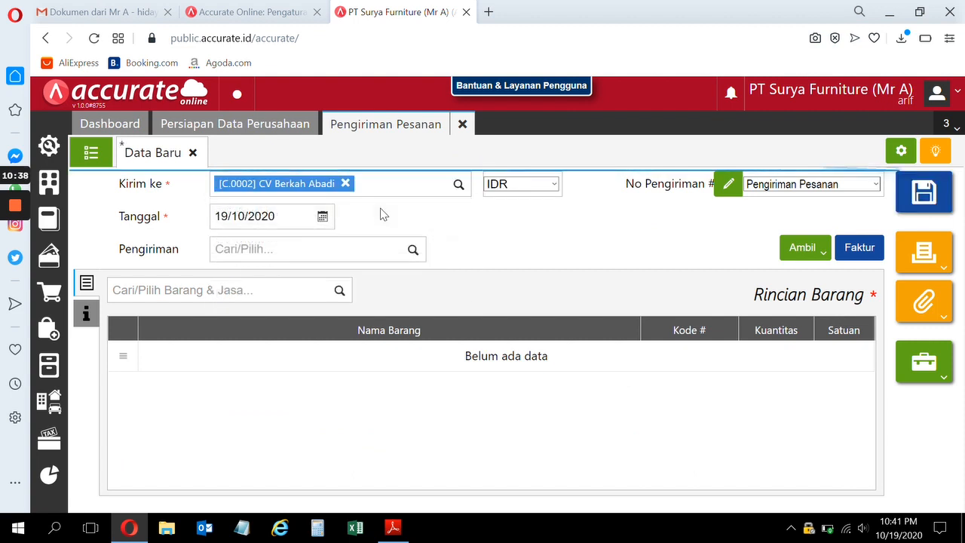
click(285, 216)
text(0)
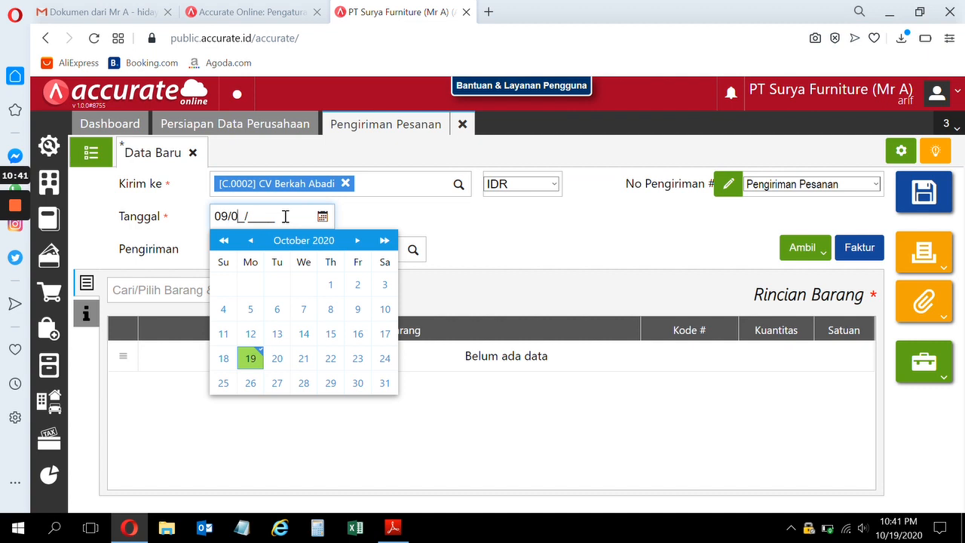
click(619, 261)
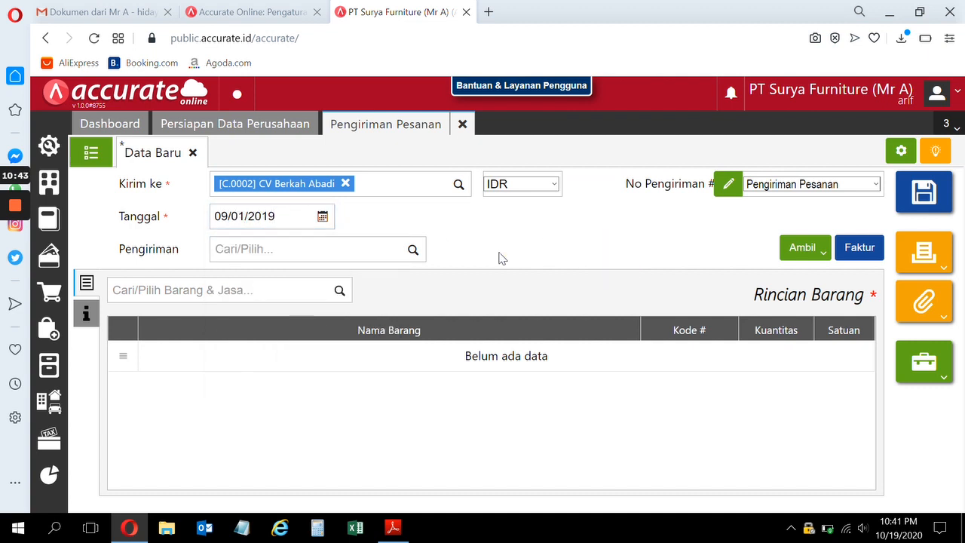
click(412, 252)
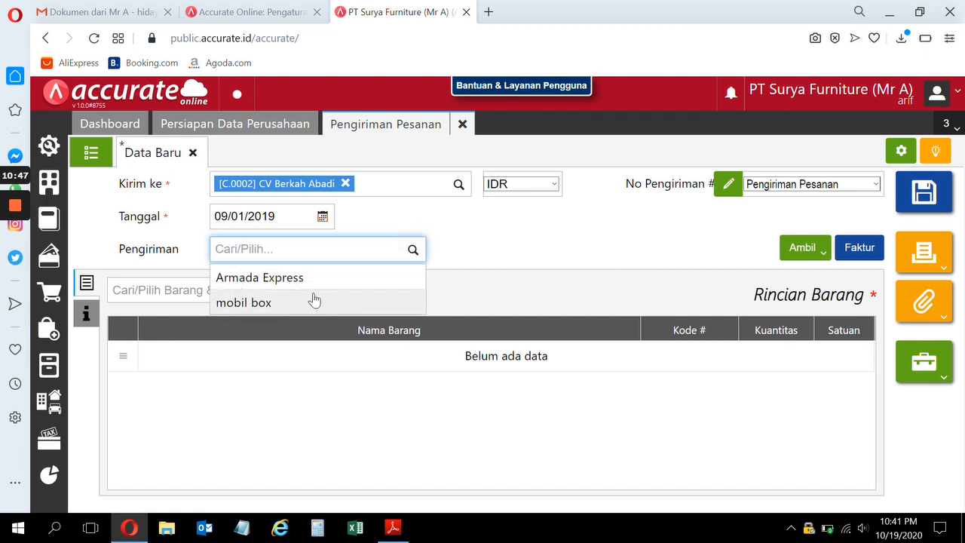
click(313, 301)
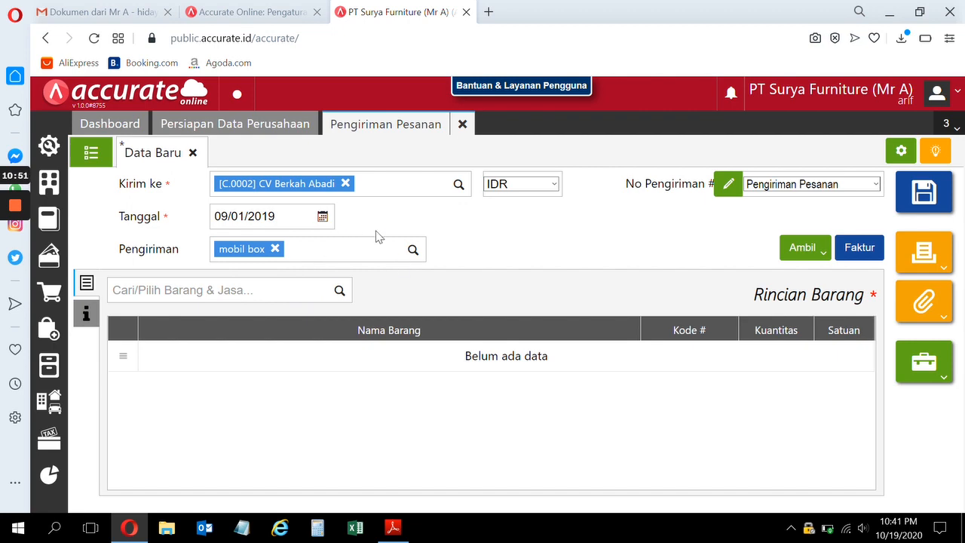
Step: Recheck the exercise in the training PDF, then copy all items from CV Berkah Abadi's sales order into the delivery in Accurate Online
click(393, 528)
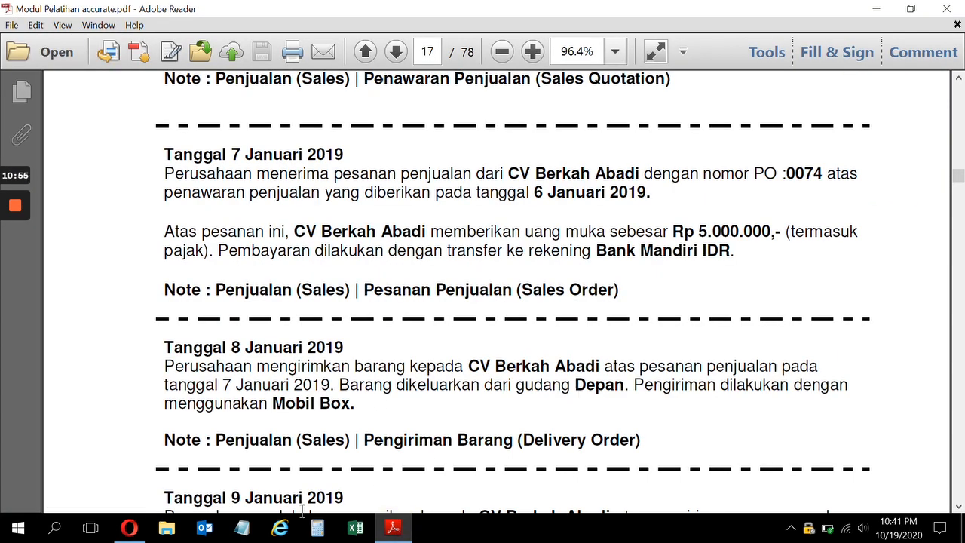
click(128, 529)
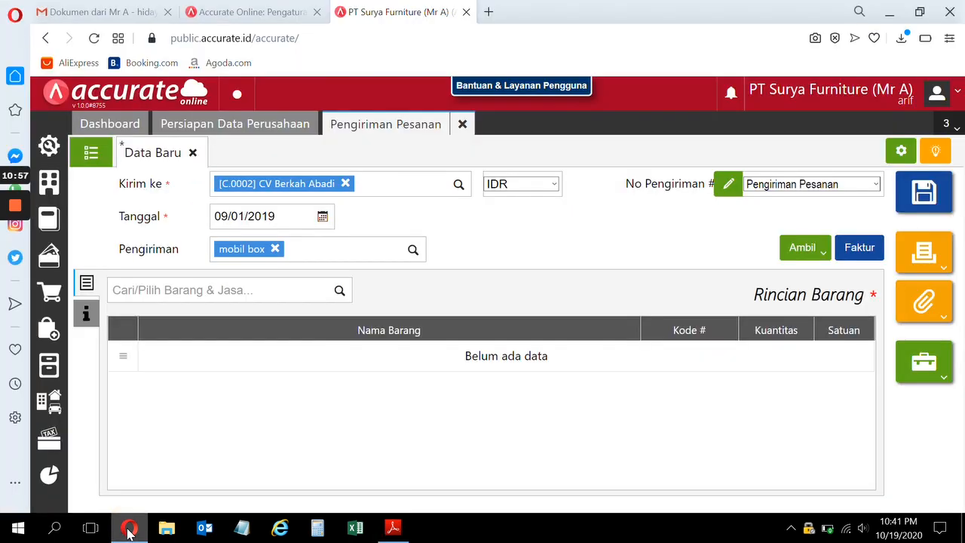
click(820, 260)
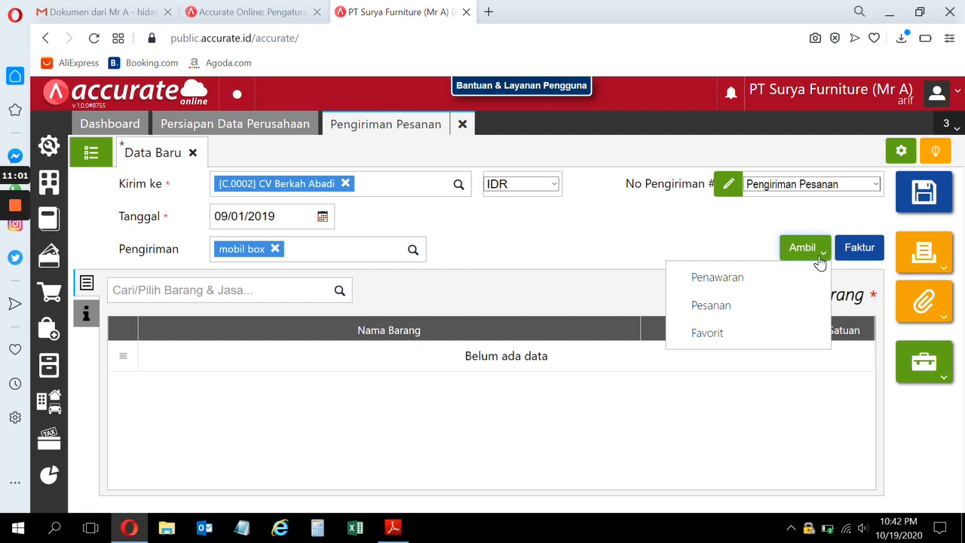
click(716, 305)
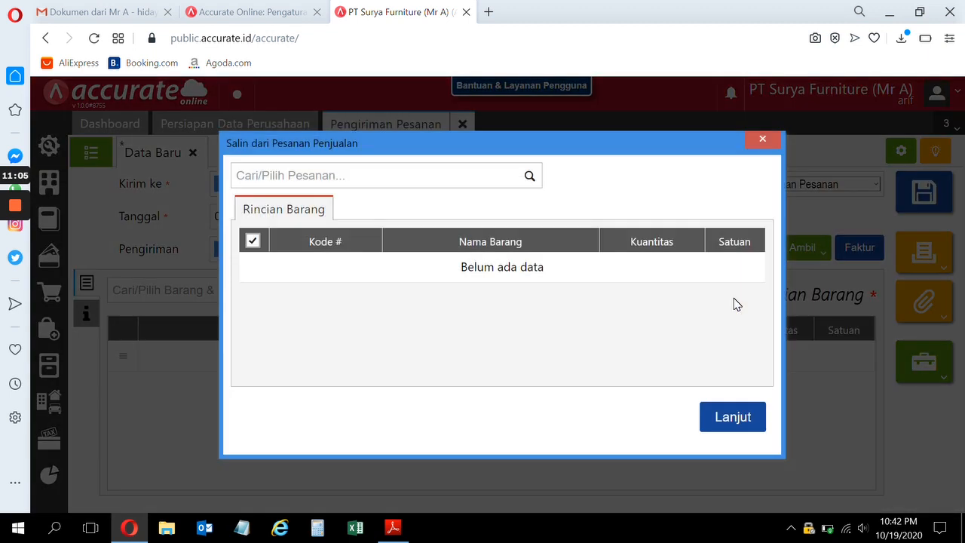
click(531, 179)
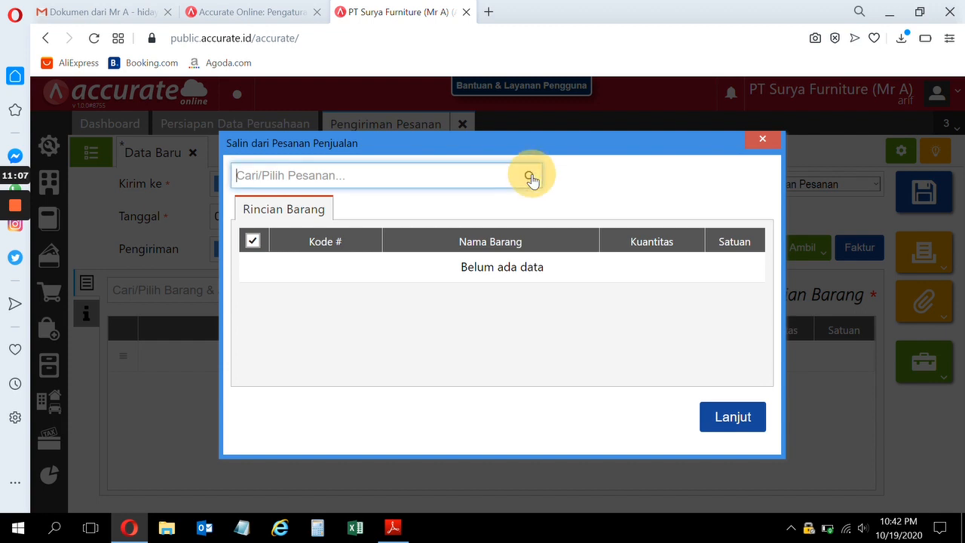
click(452, 212)
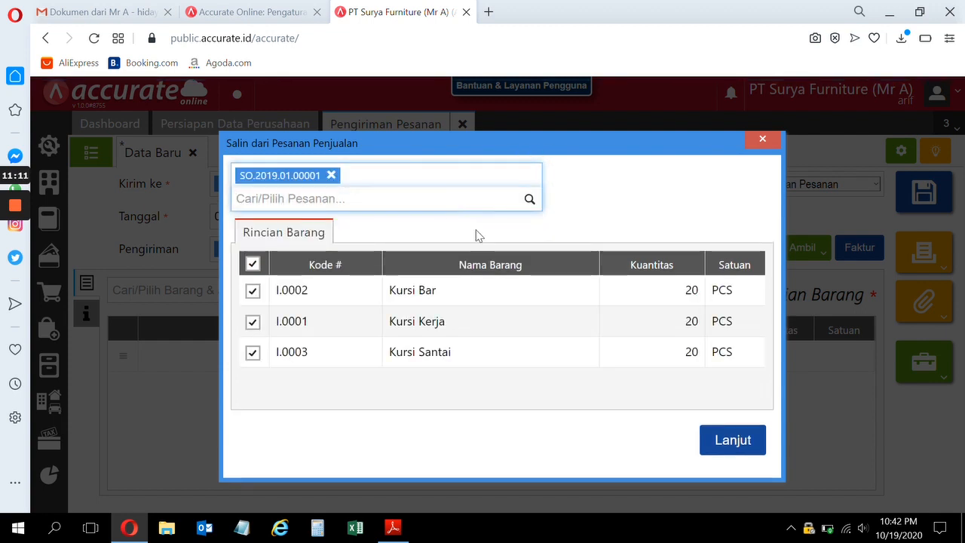
click(712, 439)
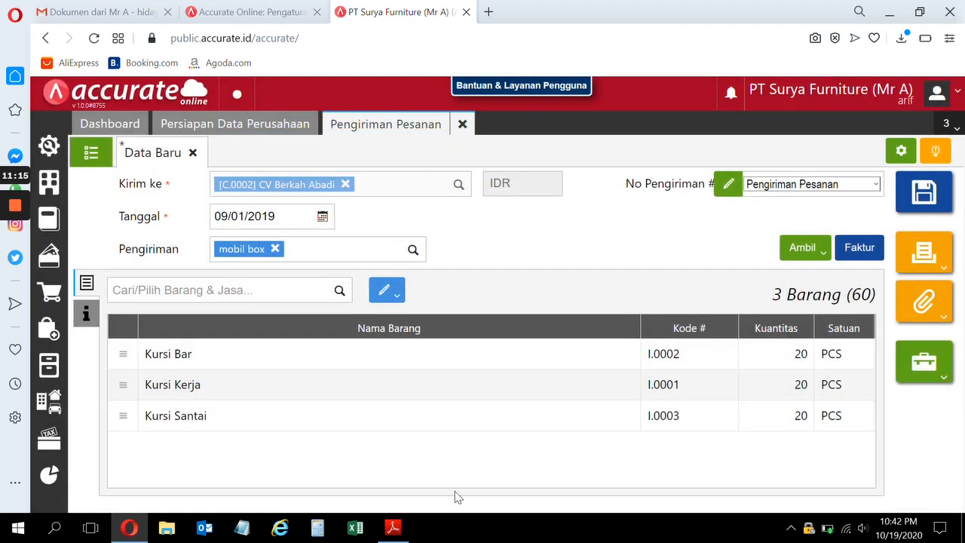
Step: Recheck the required warehouse in the training PDF, then check the Gudang of Kursi Bar, Kursi Kerja and Kursi Santai in Accurate Online
click(394, 526)
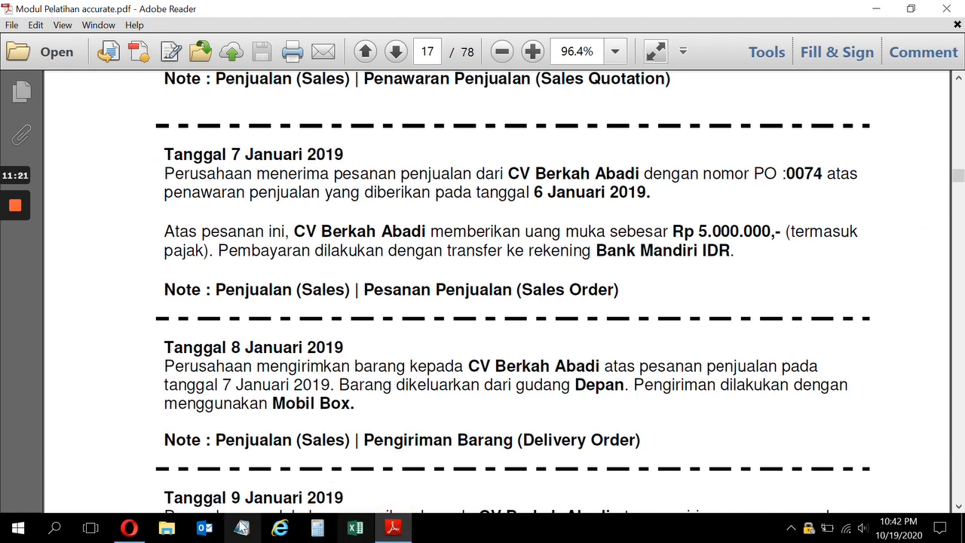
click(128, 530)
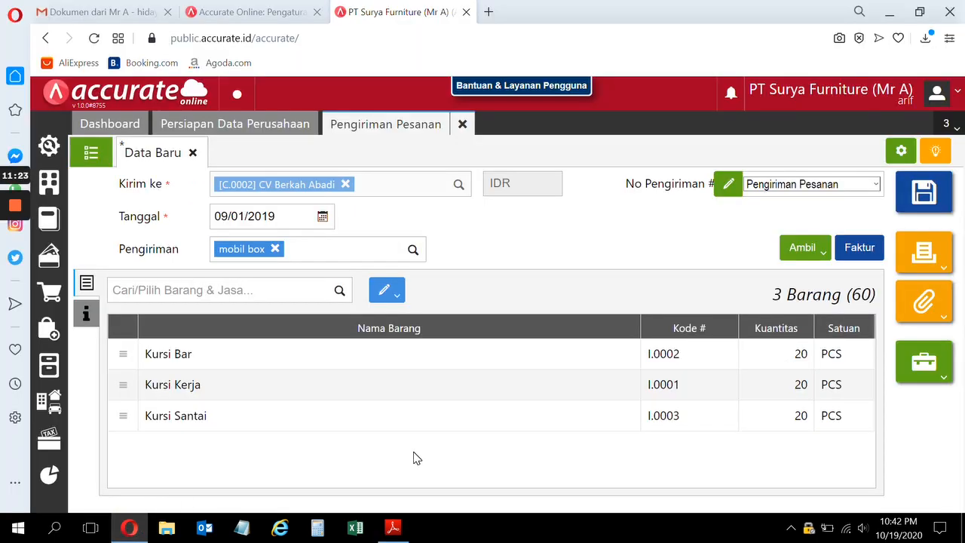
click(396, 370)
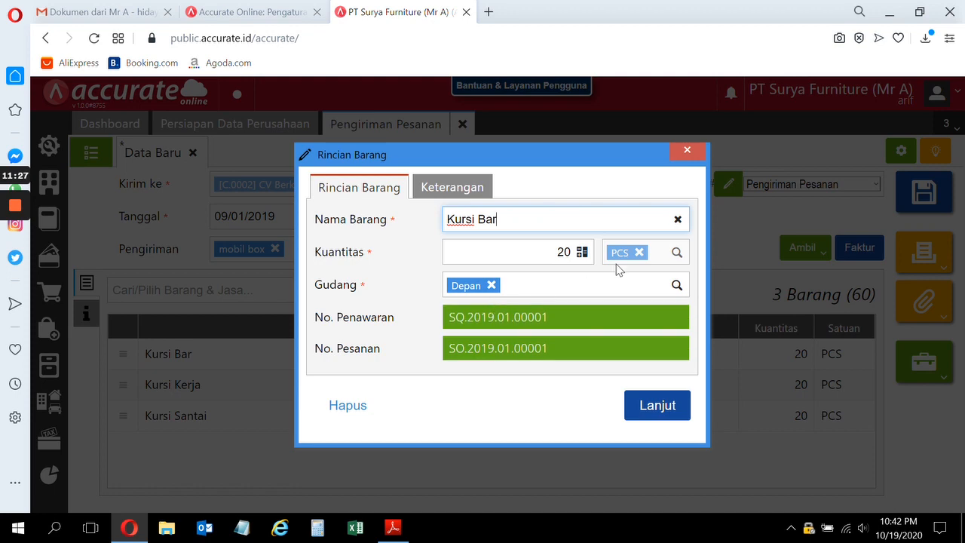
click(693, 153)
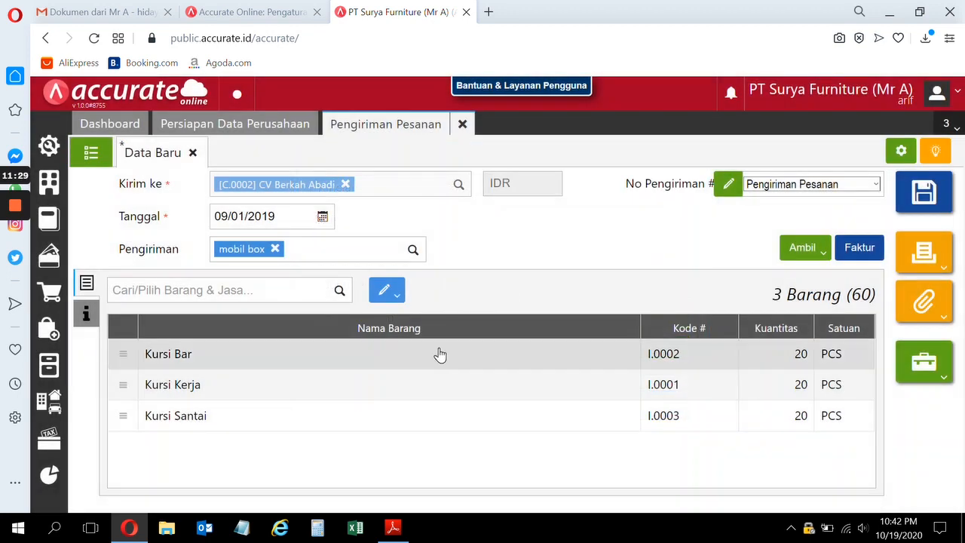
click(409, 384)
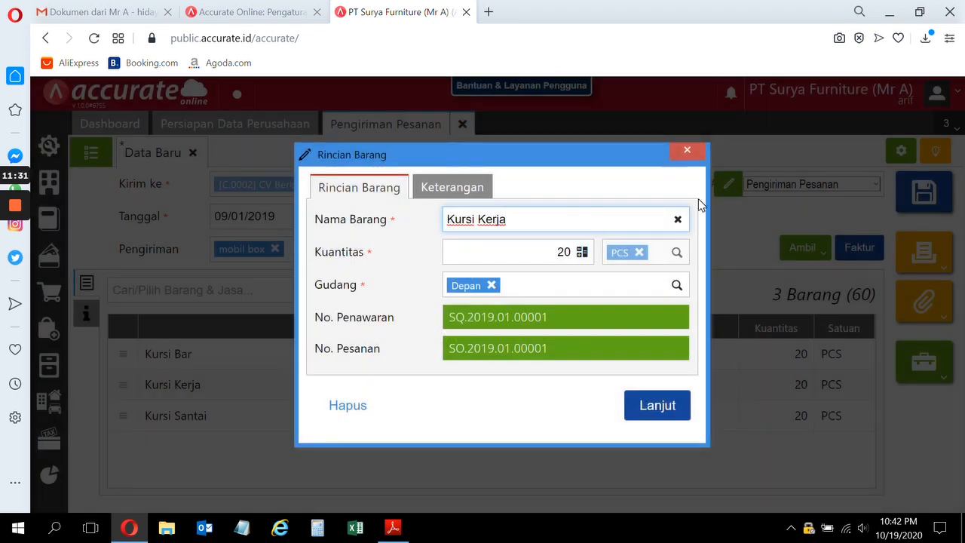
click(686, 151)
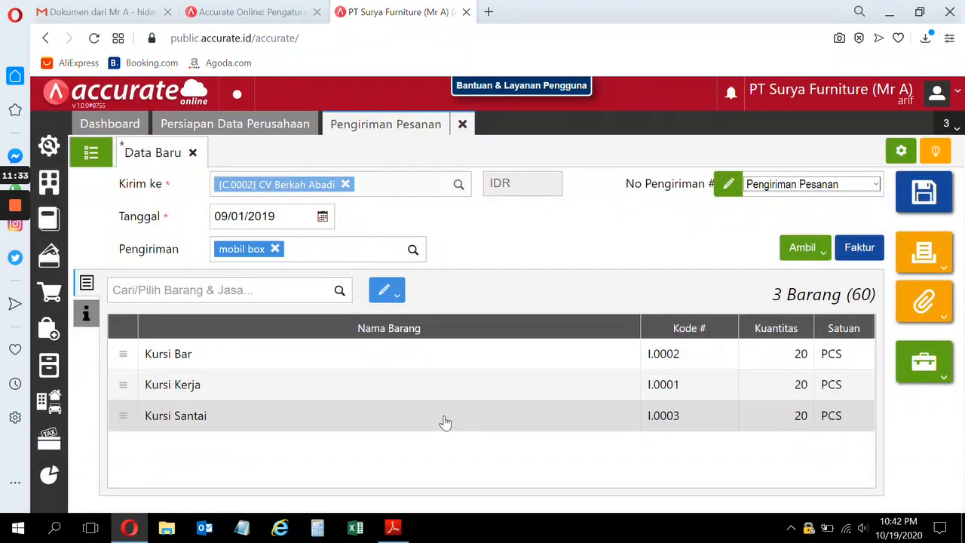
click(442, 424)
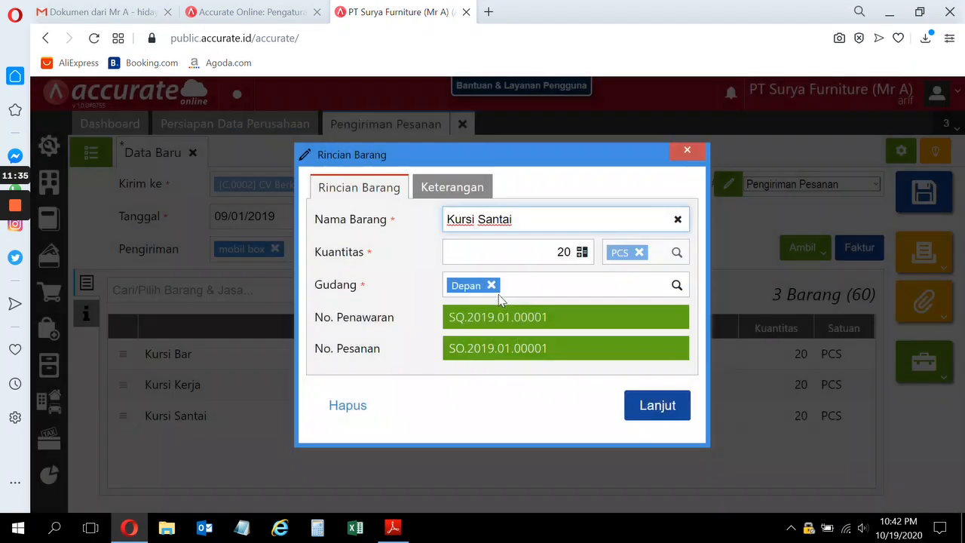
click(686, 151)
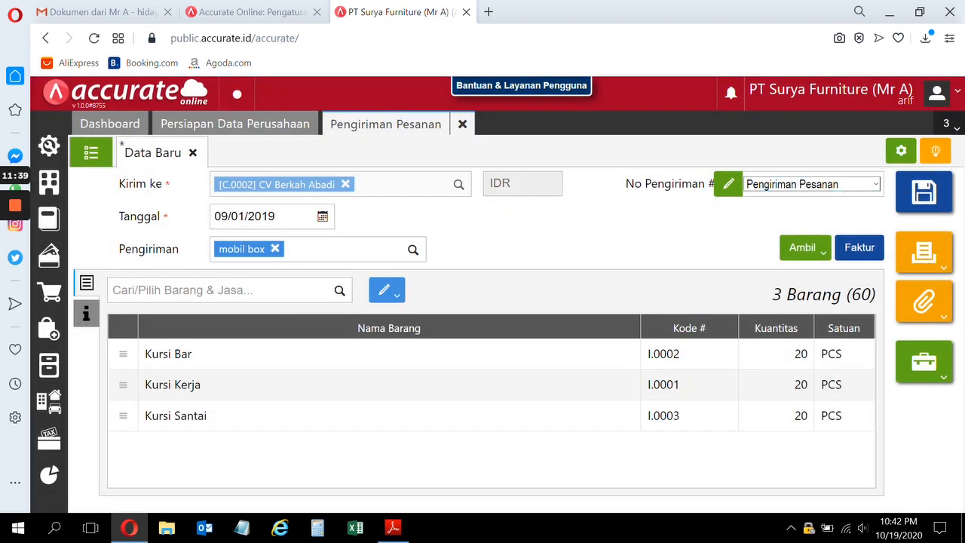
Step: Save the delivery and close the Pengiriman Pesanan page, then recheck the 8 January exercise in the training PDF and return to Accurate Online
click(924, 194)
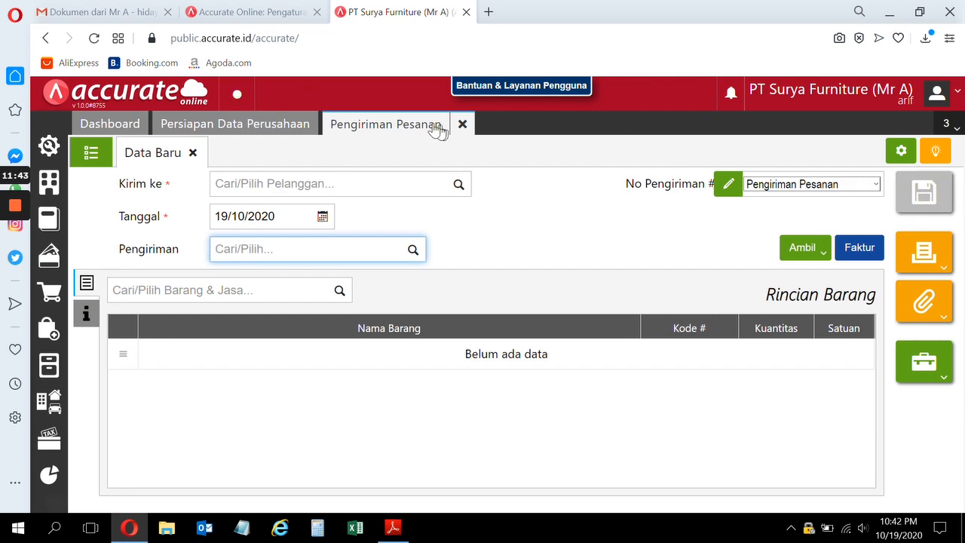
click(462, 124)
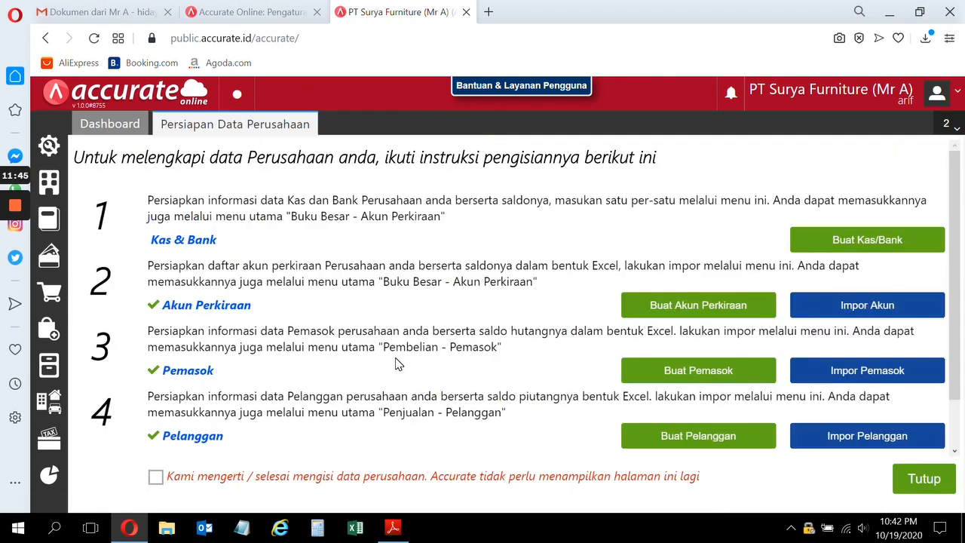
click(392, 528)
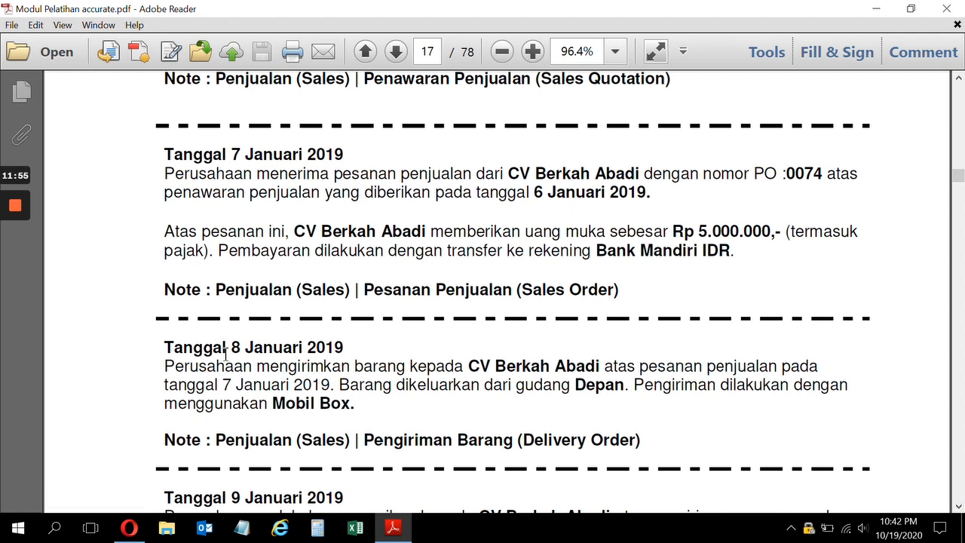
click(129, 528)
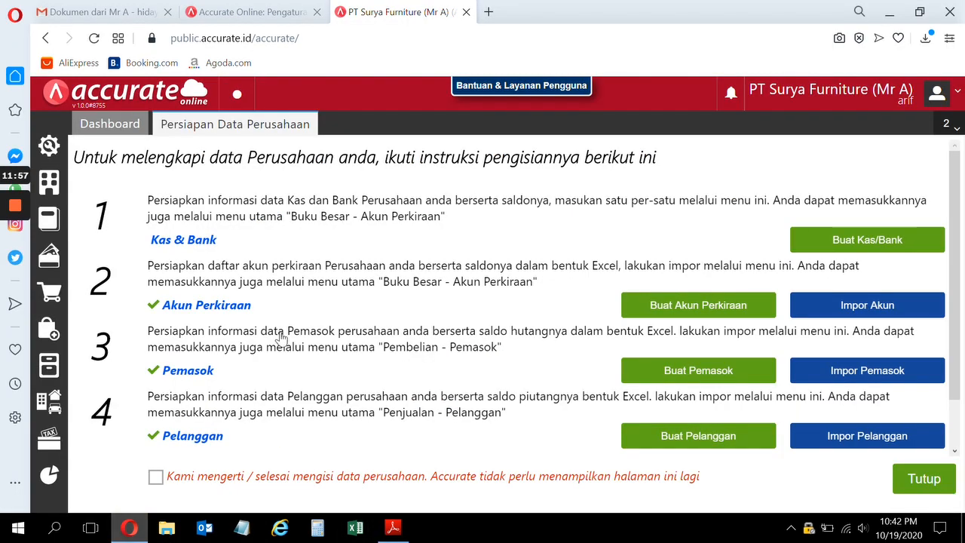
Step: Reopen CV Berkah Abadi's saved delivery from the Pengiriman Pesanan list
click(45, 290)
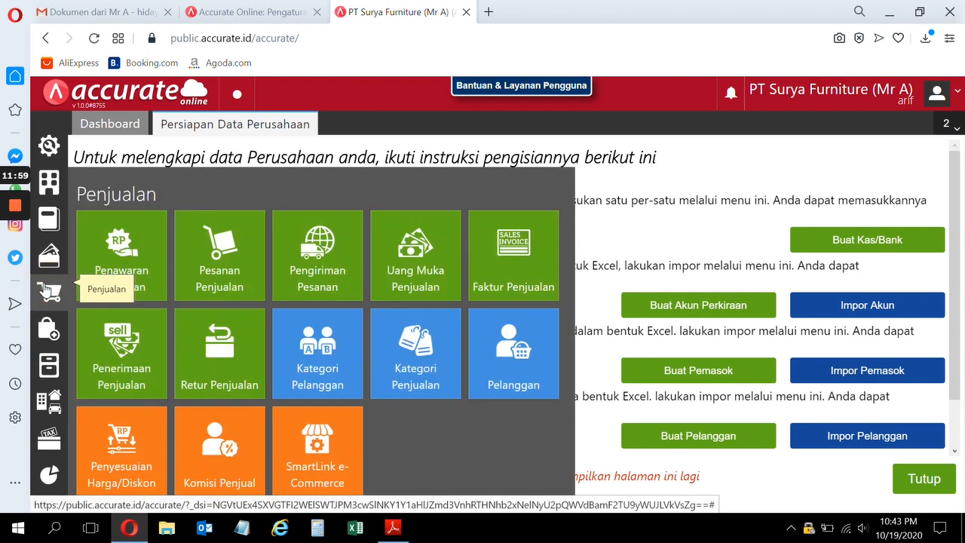
click(344, 264)
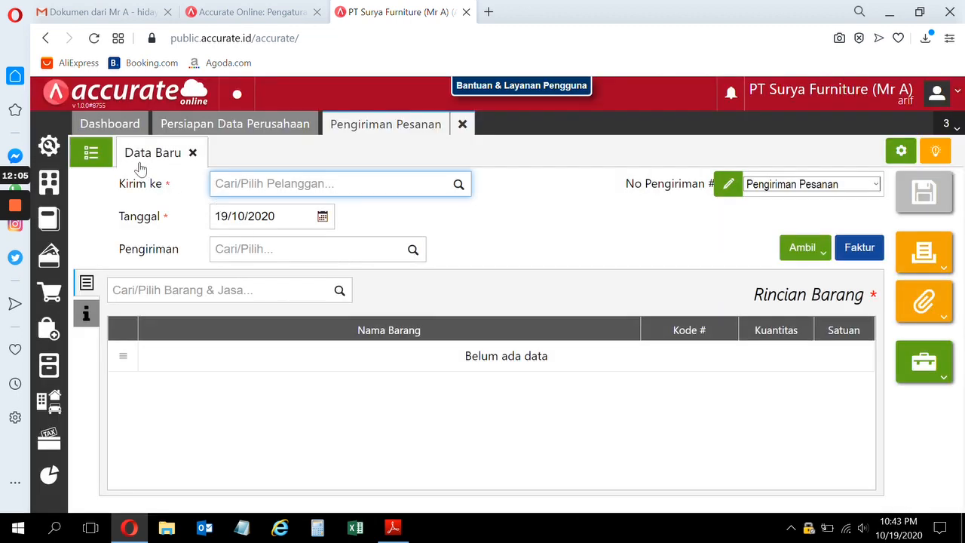
click(93, 154)
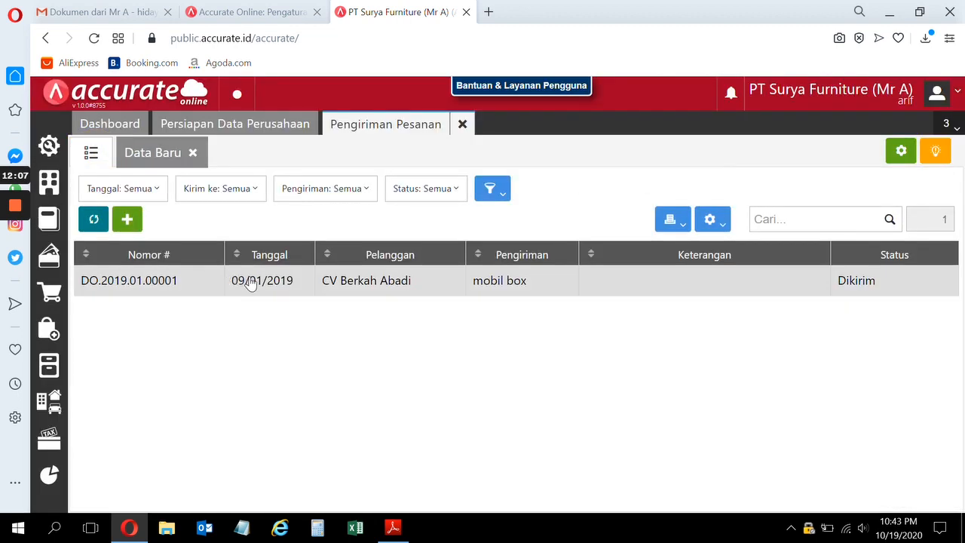
click(251, 281)
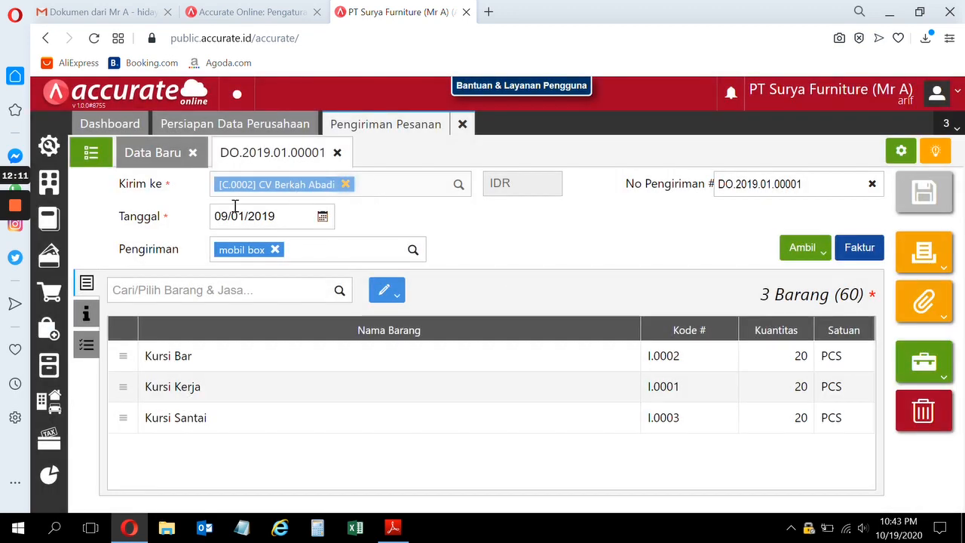
Step: Set the delivery date to 08/01/2019, save the delivery and close the Pengiriman Pesanan page
click(224, 214)
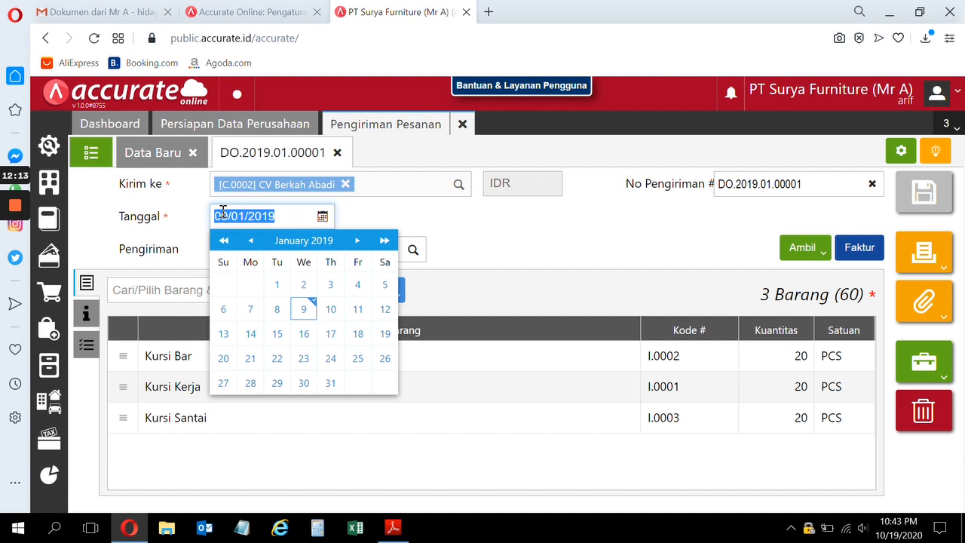
click(277, 308)
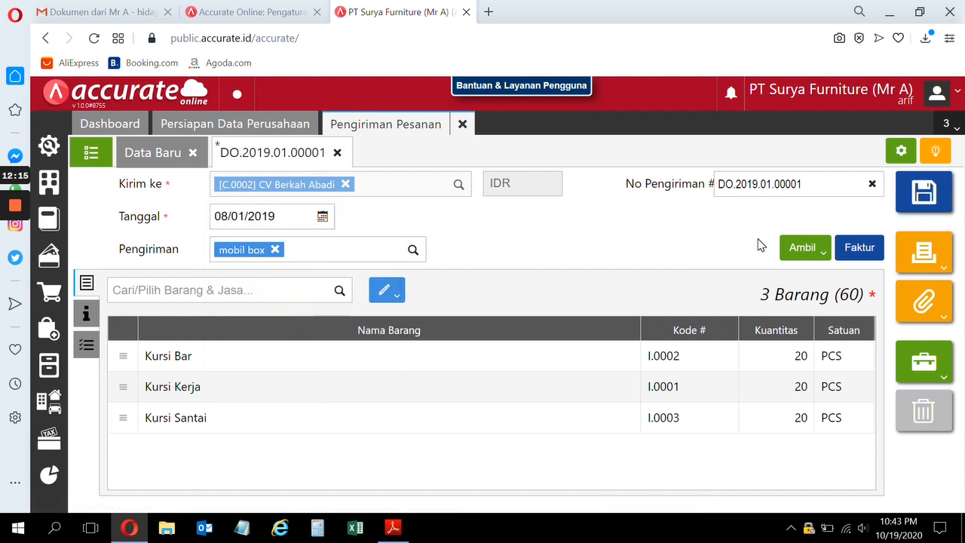
click(924, 193)
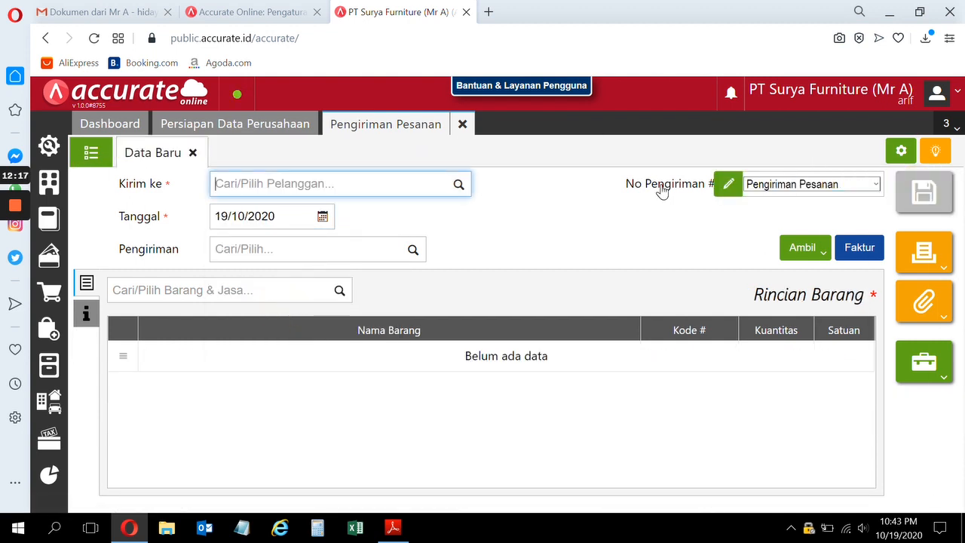
click(462, 123)
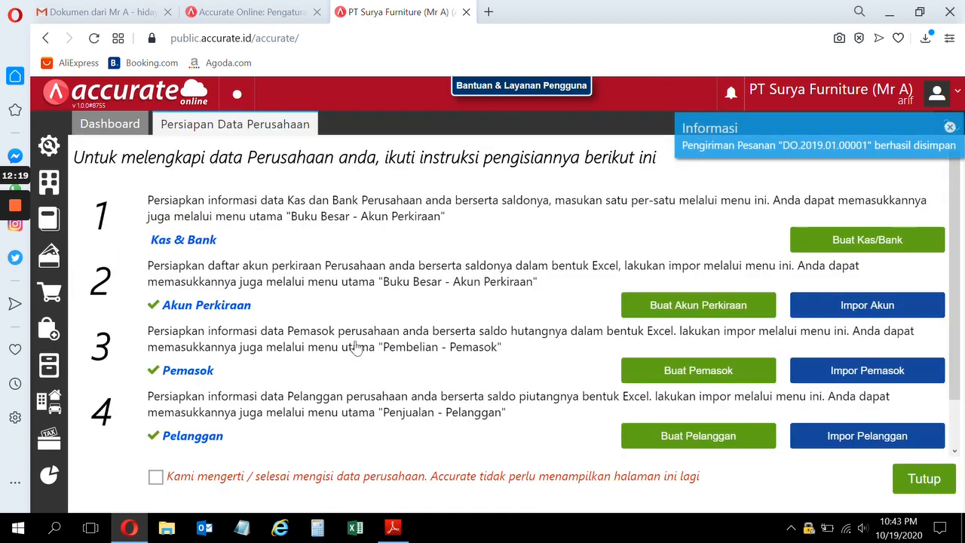
Step: Read the 9 January 2019 sales invoice exercise in the training PDF, then return to Accurate Online
click(393, 527)
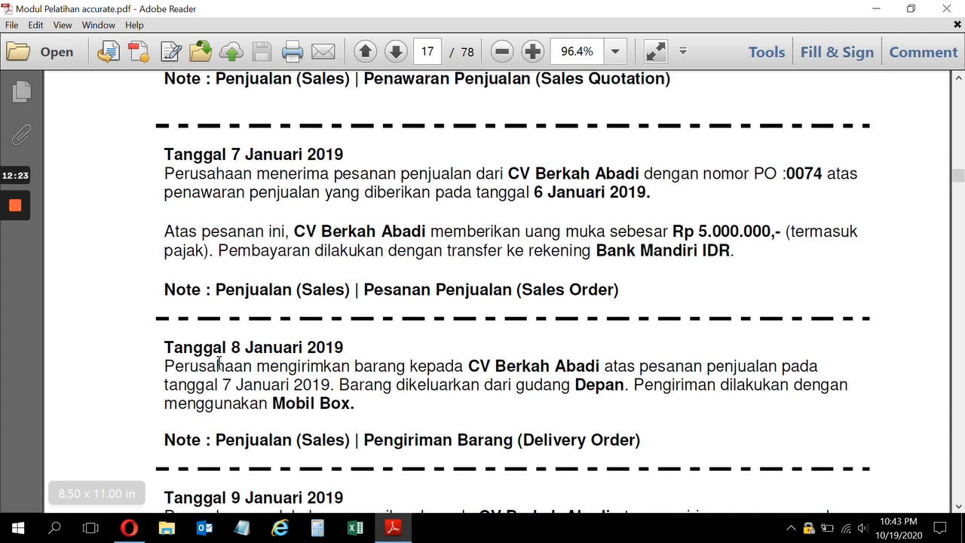
click(959, 507)
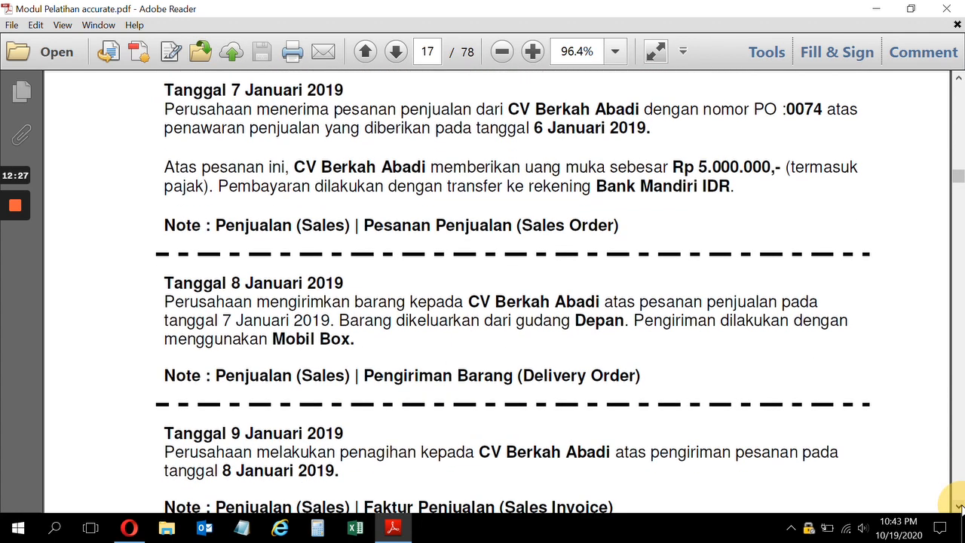
click(960, 506)
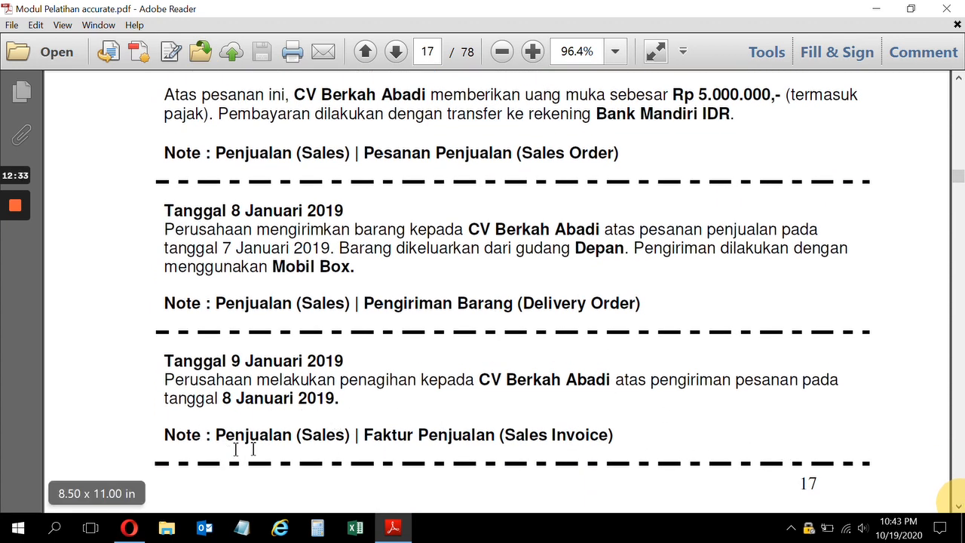
click(129, 529)
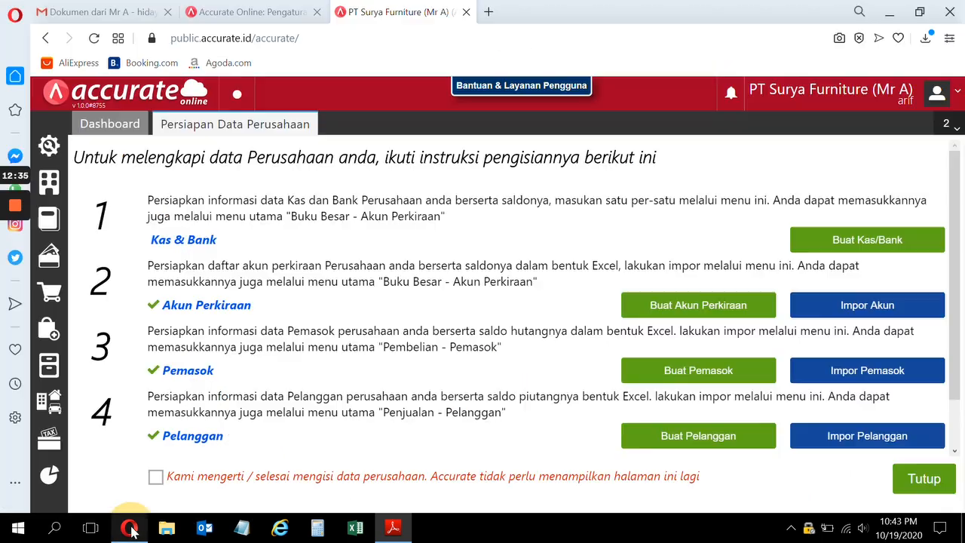
Step: Start a new Faktur Penjualan for CV Berkah Abadi and set its date to 09/01/2019
click(51, 296)
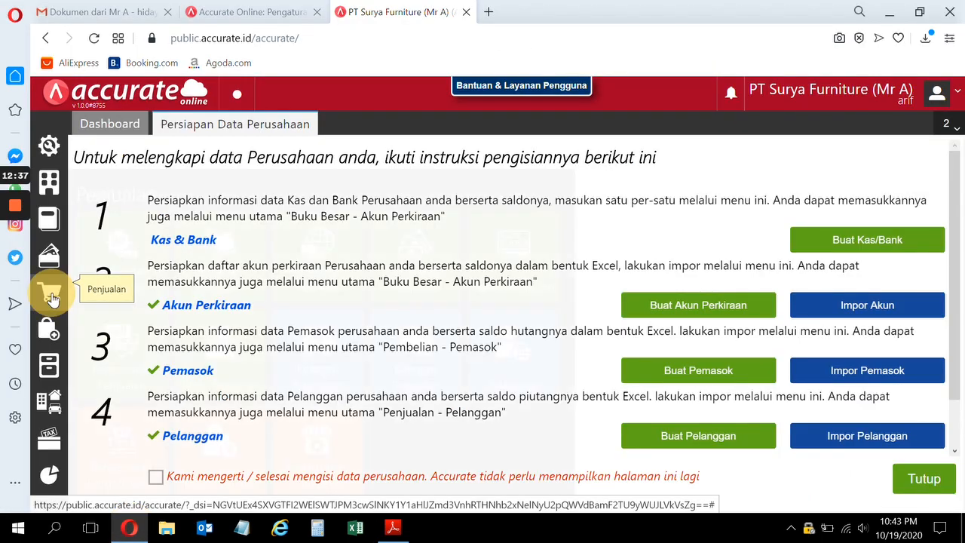
click(516, 267)
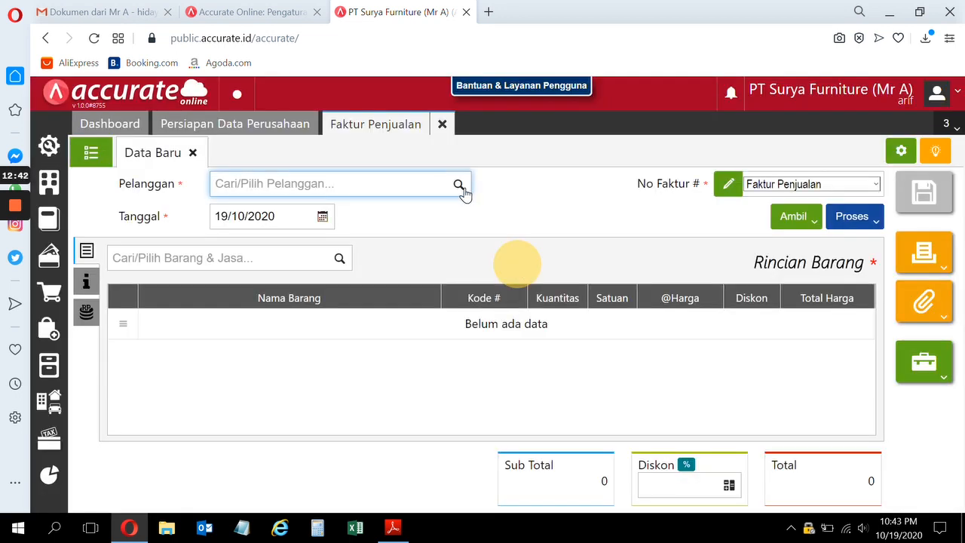
click(459, 187)
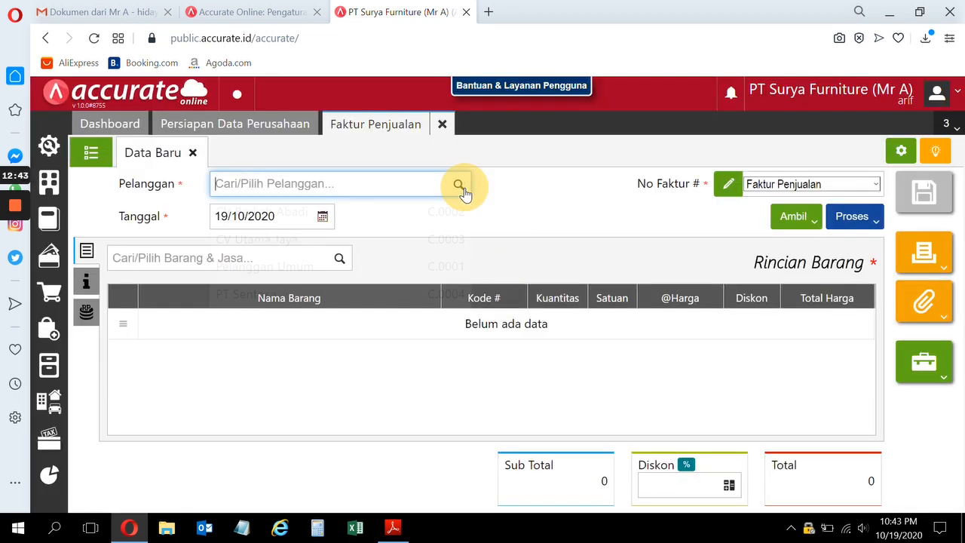
click(372, 219)
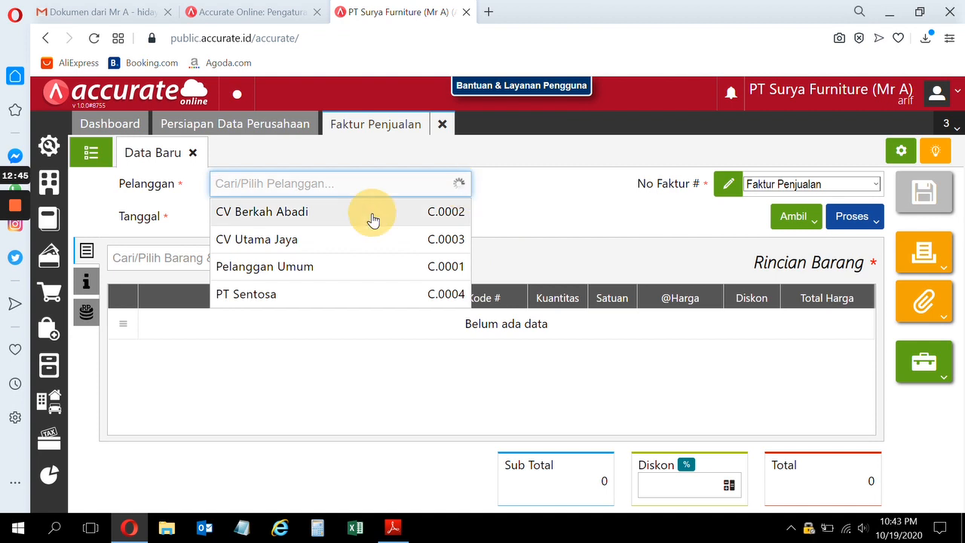
click(280, 217)
text(09/01/2019)
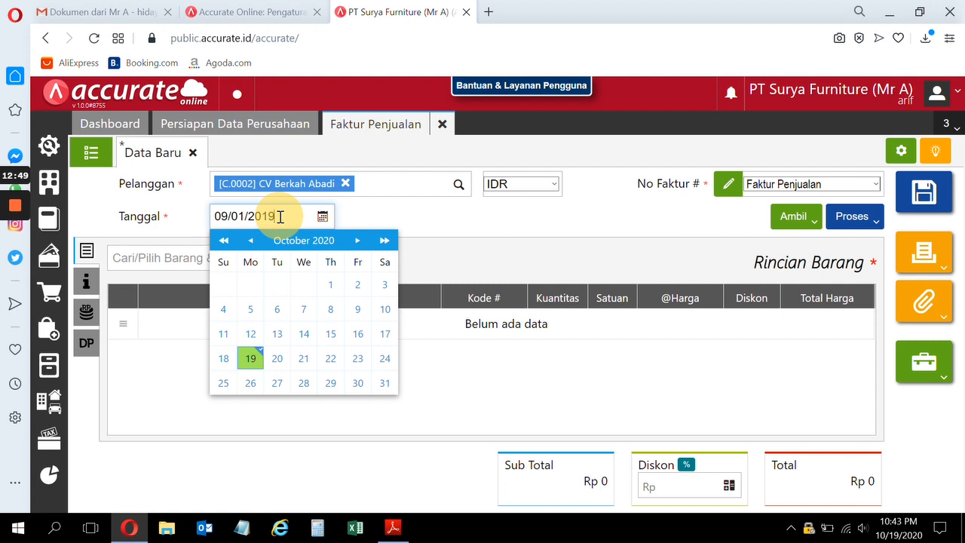
click(501, 253)
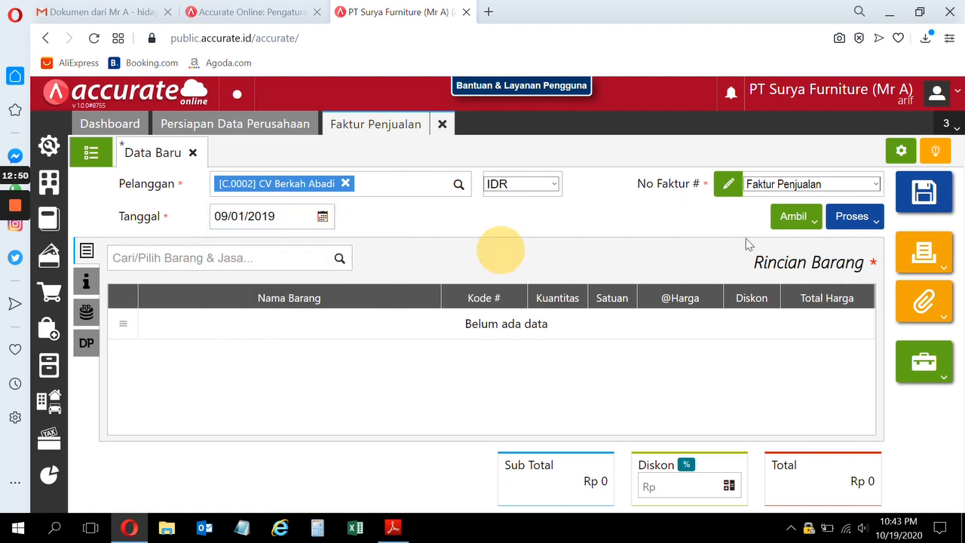
Step: Copy Kursi Bar, Kursi Kerja and Kursi Santai into the invoice from CV Berkah Abadi's 08/01/2019 delivery
click(811, 219)
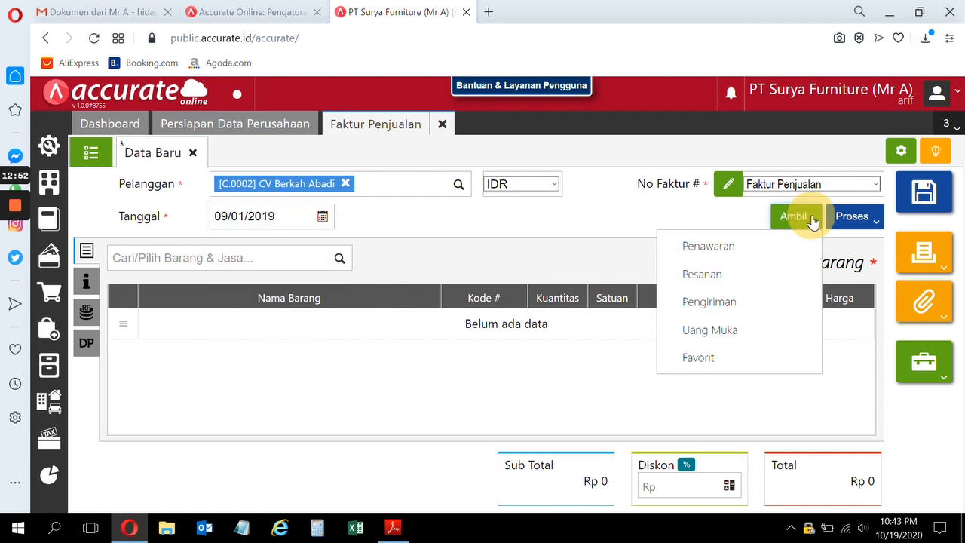
click(709, 302)
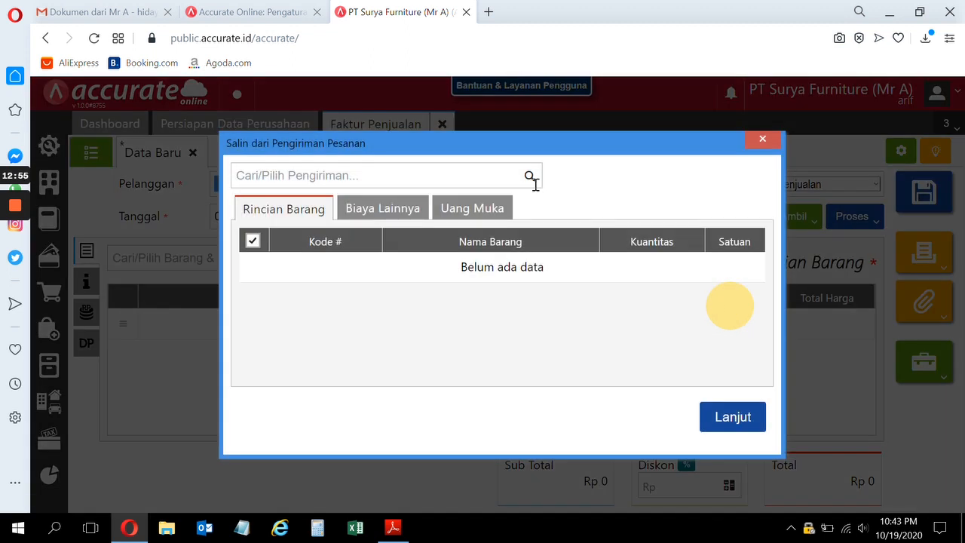
click(528, 179)
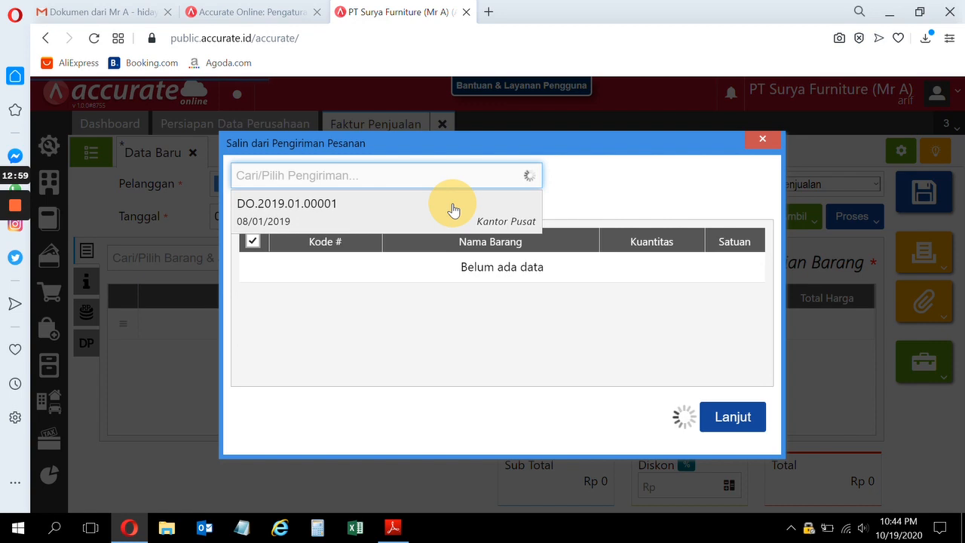
click(453, 209)
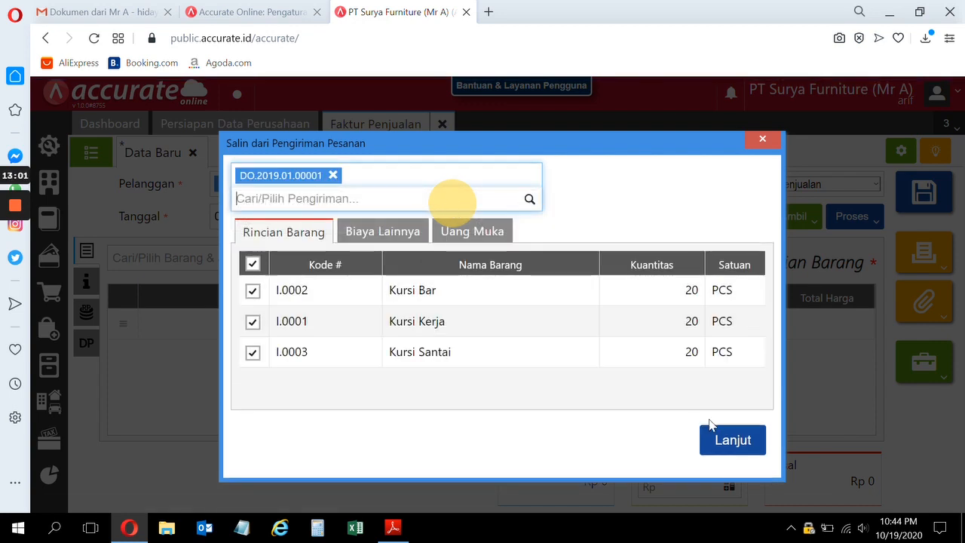
click(733, 439)
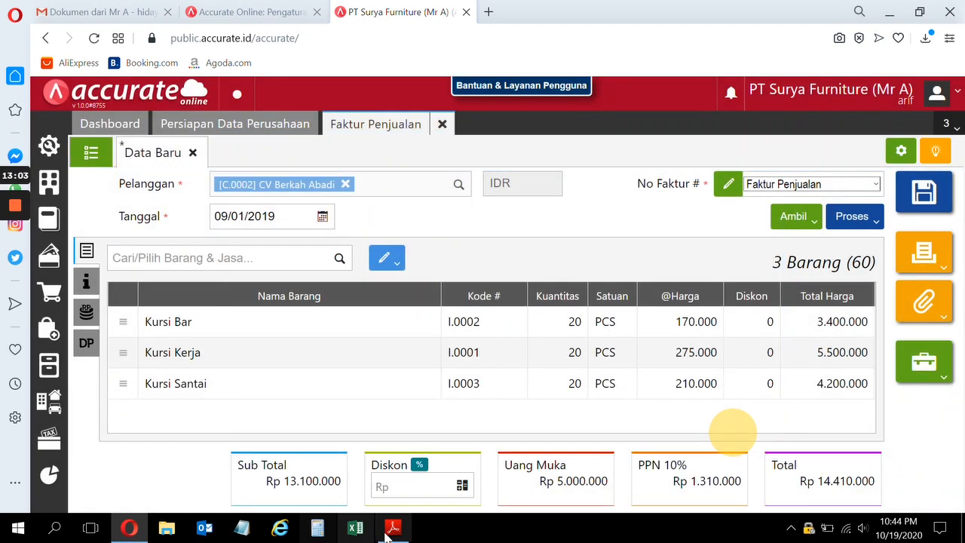
Step: Recheck the 9 January exercise in the training PDF, then save the invoice in Accurate Online and close the Faktur Penjualan page
click(392, 529)
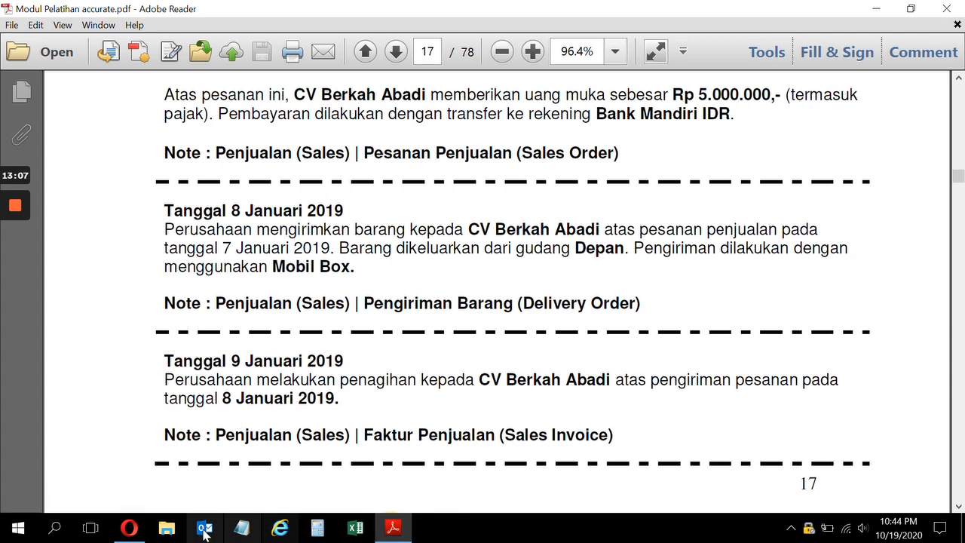
click(129, 530)
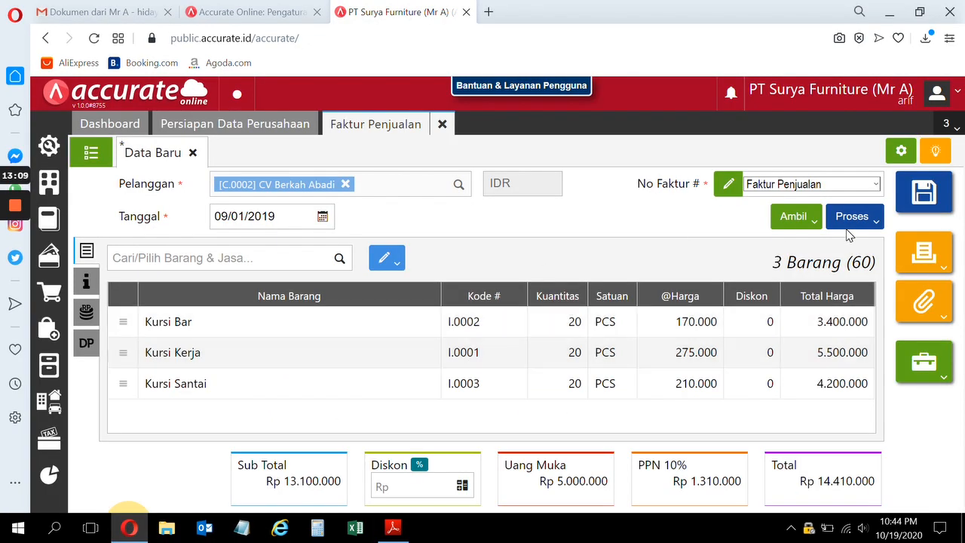
click(932, 192)
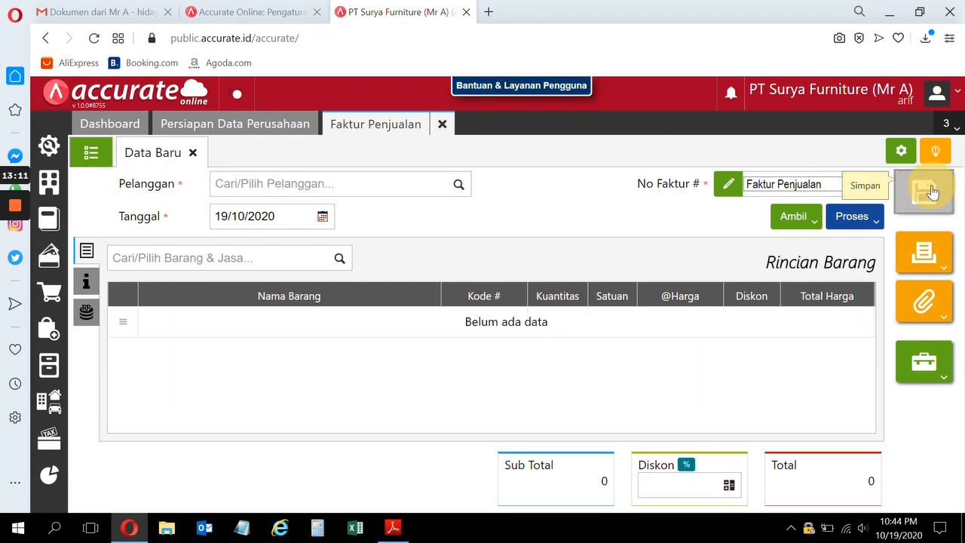
click(442, 125)
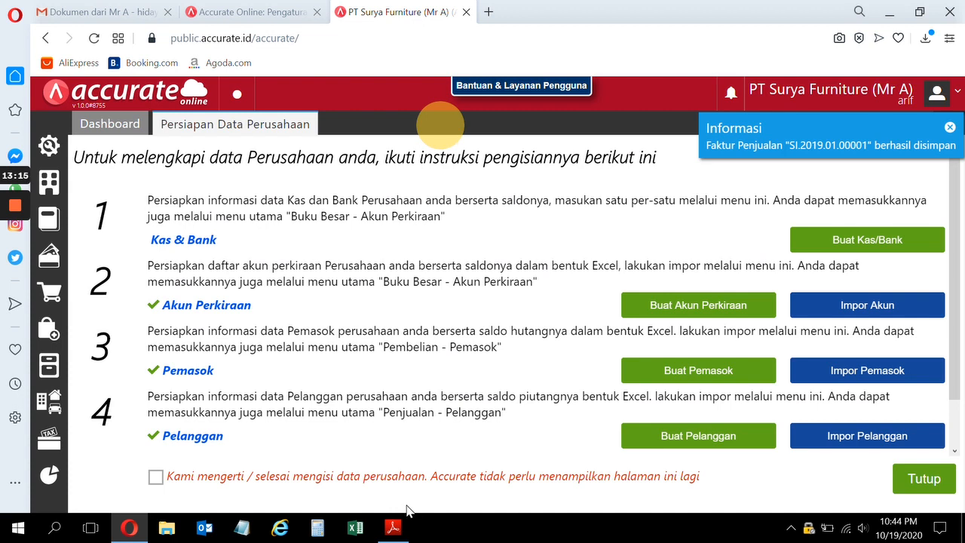
Step: Read the 10 January 2019 cash sale exercise on page 18 of the training PDF, then return to Accurate Online
click(395, 527)
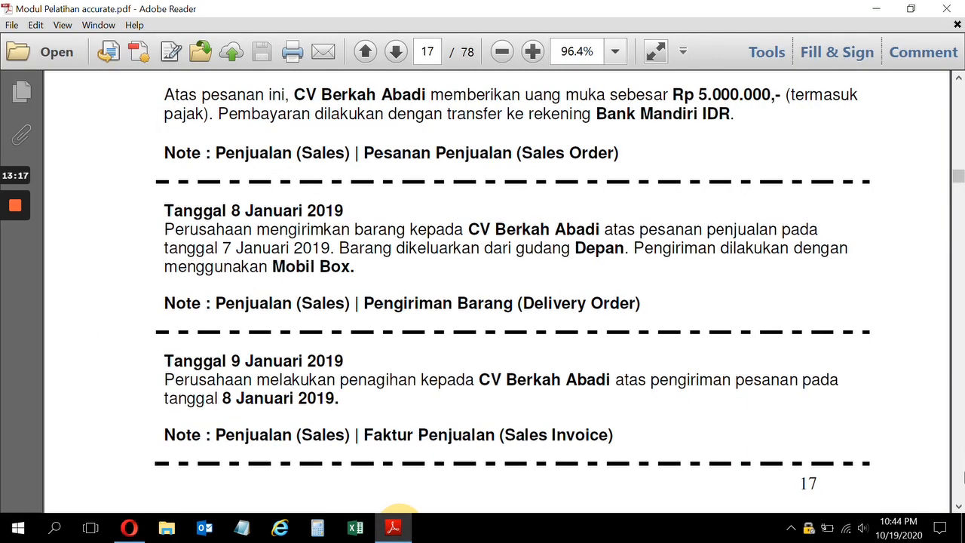
click(959, 508)
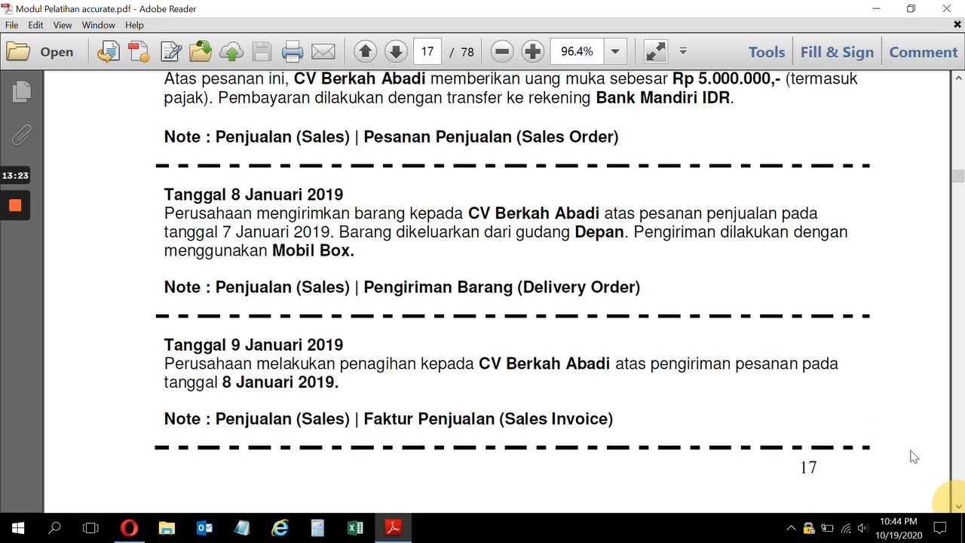
click(914, 381)
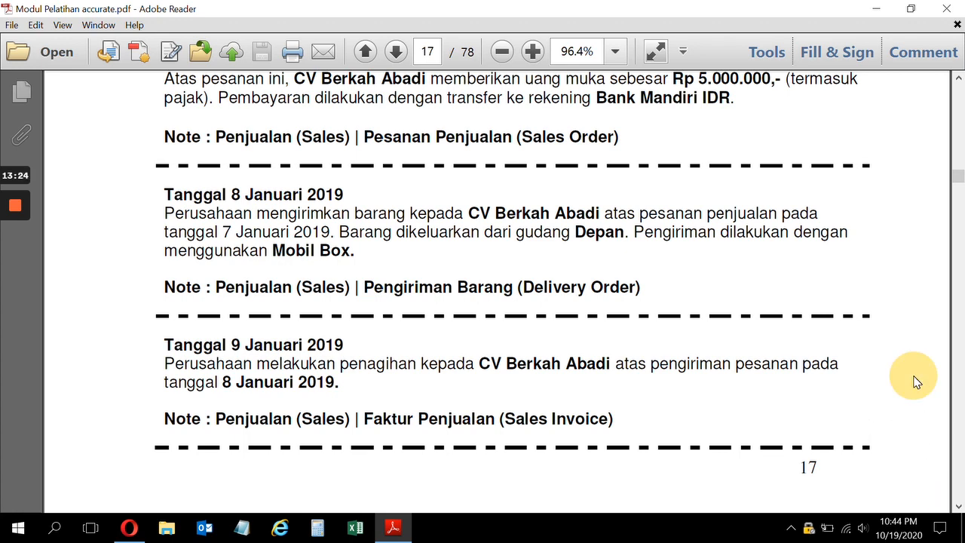
click(958, 508)
click(959, 509)
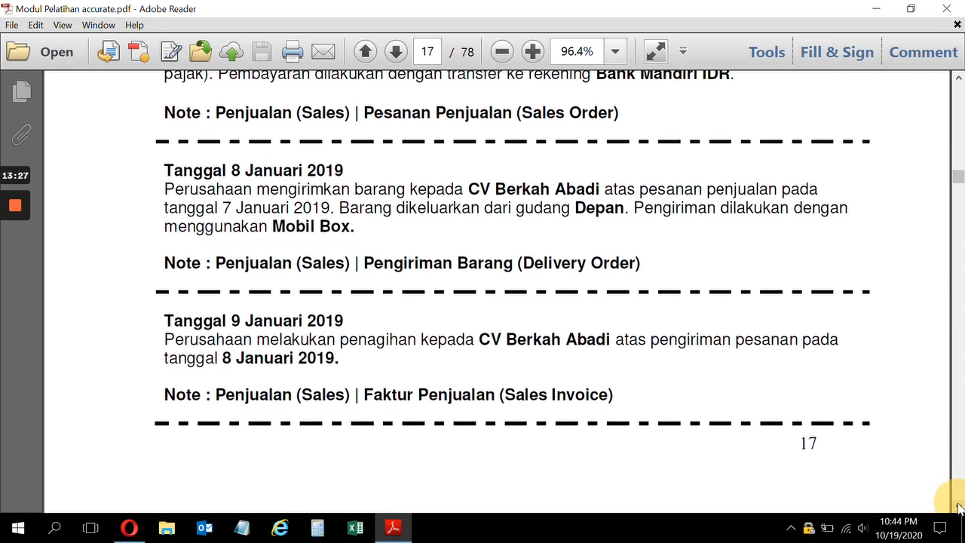
click(959, 508)
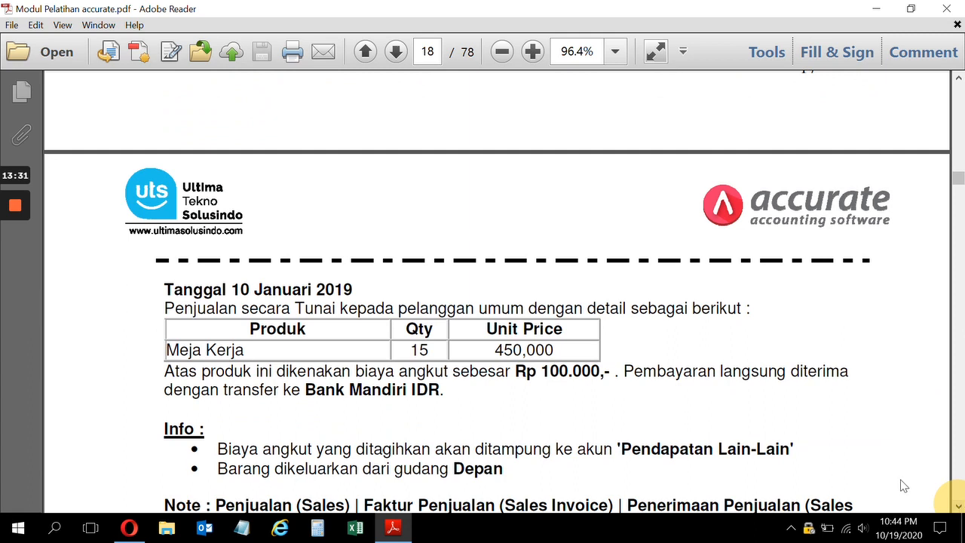
click(958, 508)
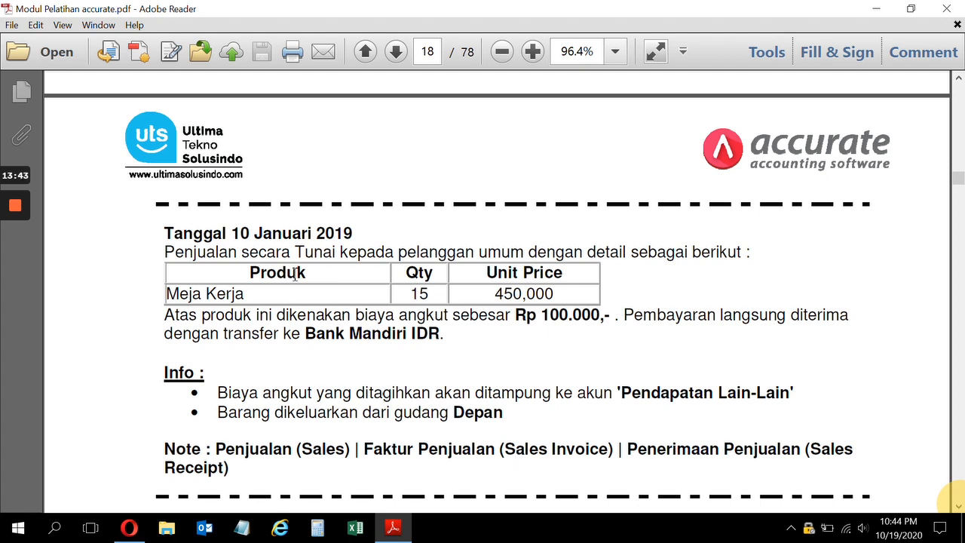
click(127, 530)
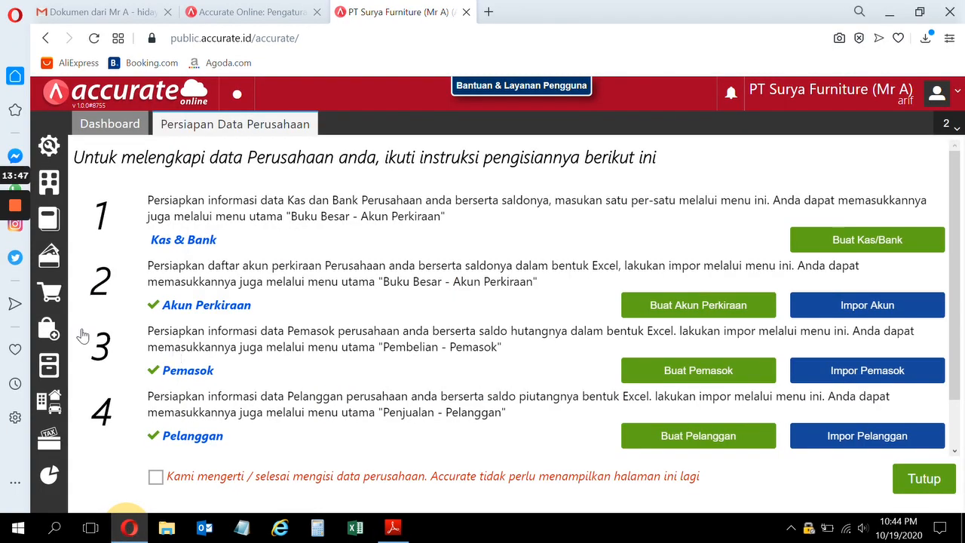
Step: Recheck the required sales transaction in the training PDF, then start a new Faktur Penjualan for Pelanggan Umum in Accurate Online
click(46, 293)
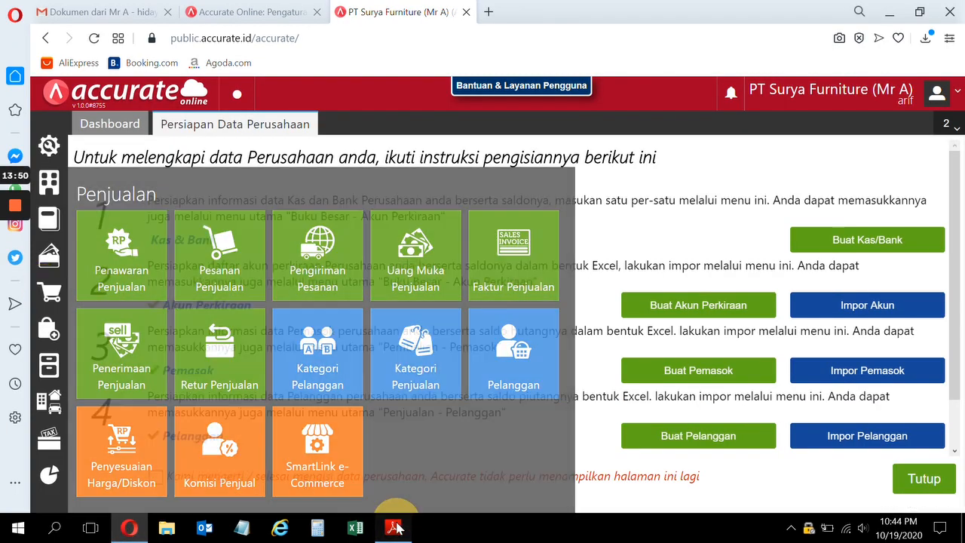
click(395, 528)
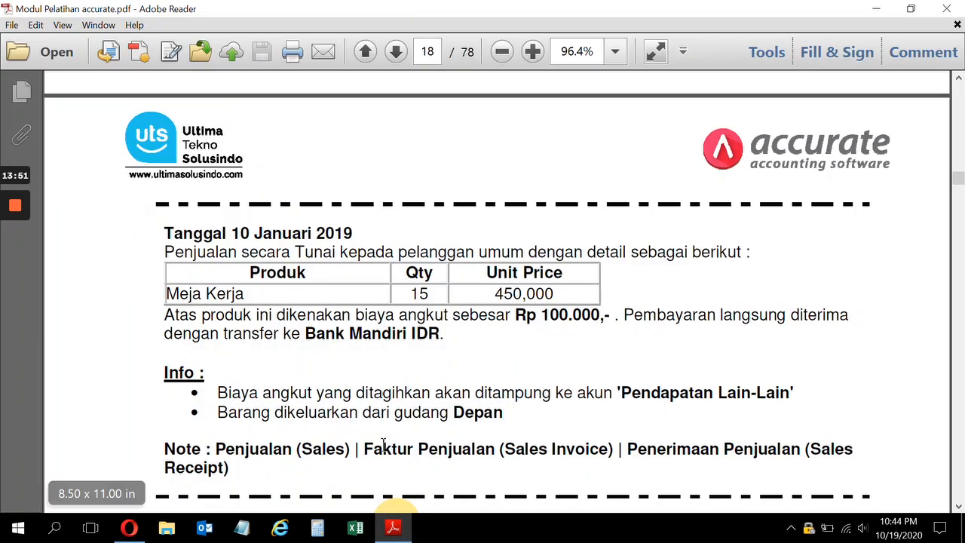
click(130, 530)
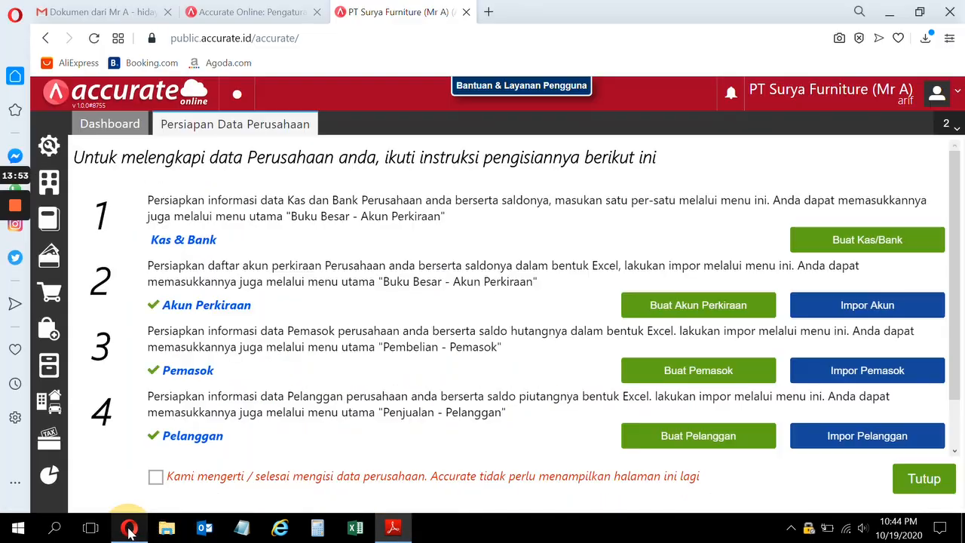
click(48, 293)
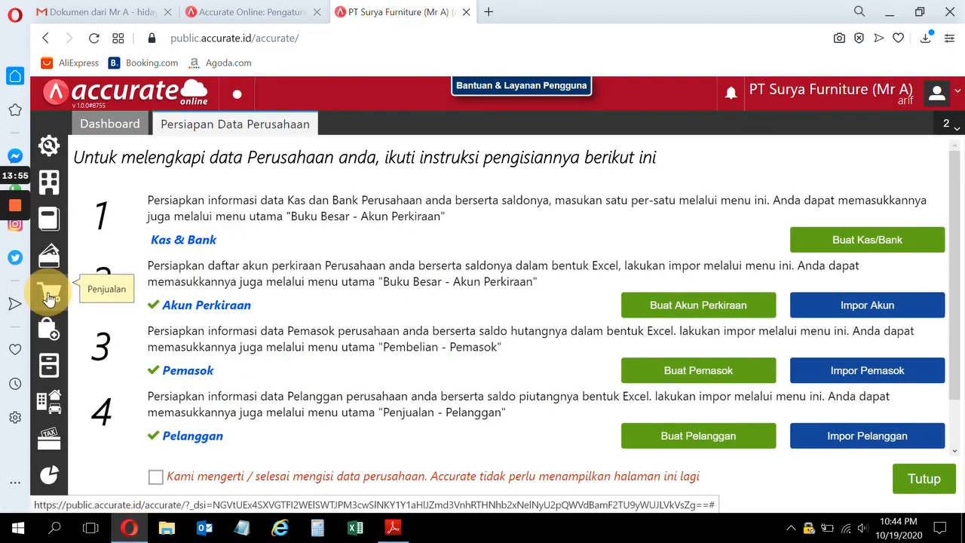
click(490, 271)
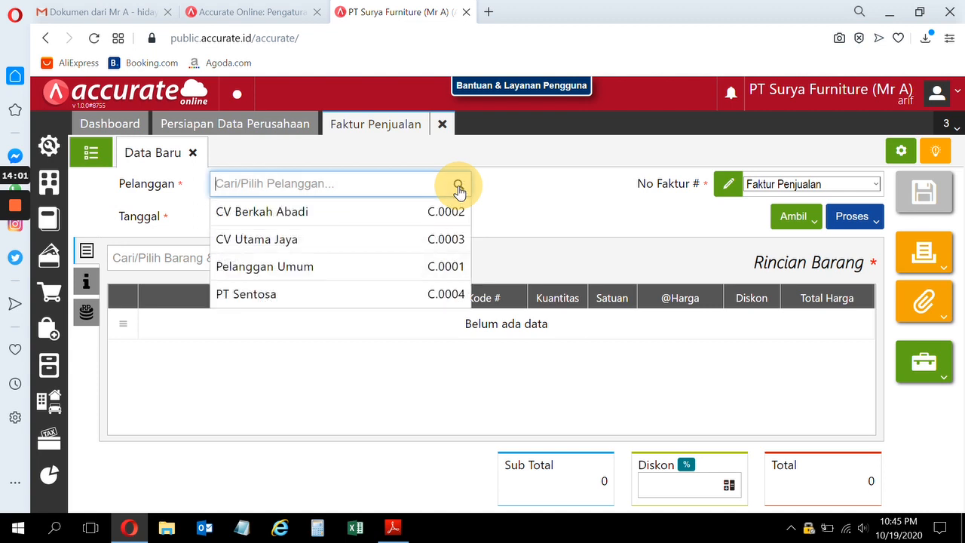
click(278, 270)
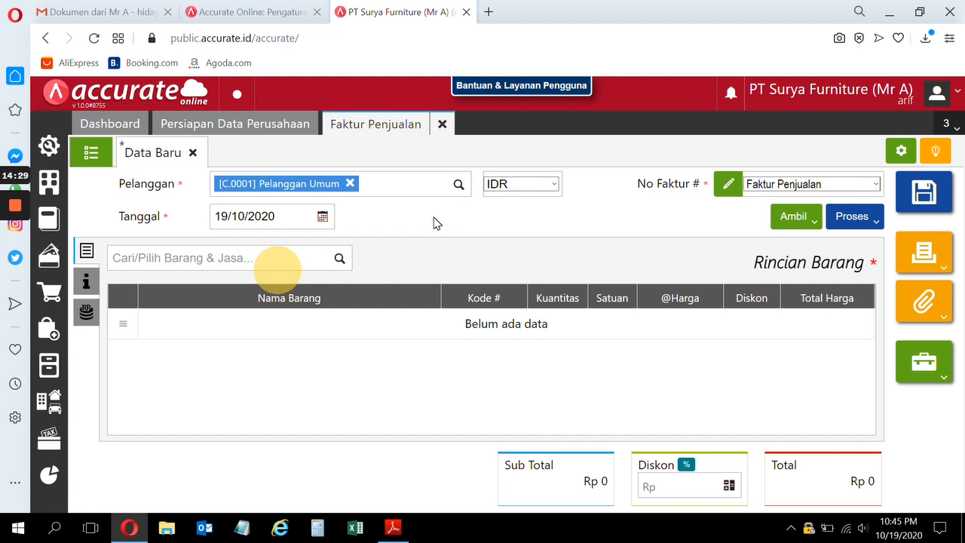
Step: Check the sale date in the training PDF, then set the Pelanggan Umum invoice date to 10/01/2019 in Accurate Online
click(291, 216)
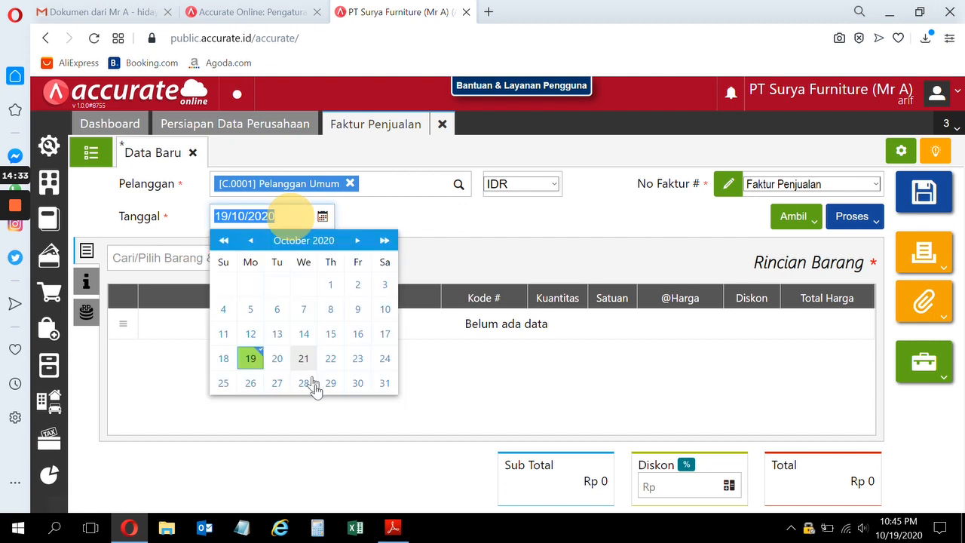
click(393, 528)
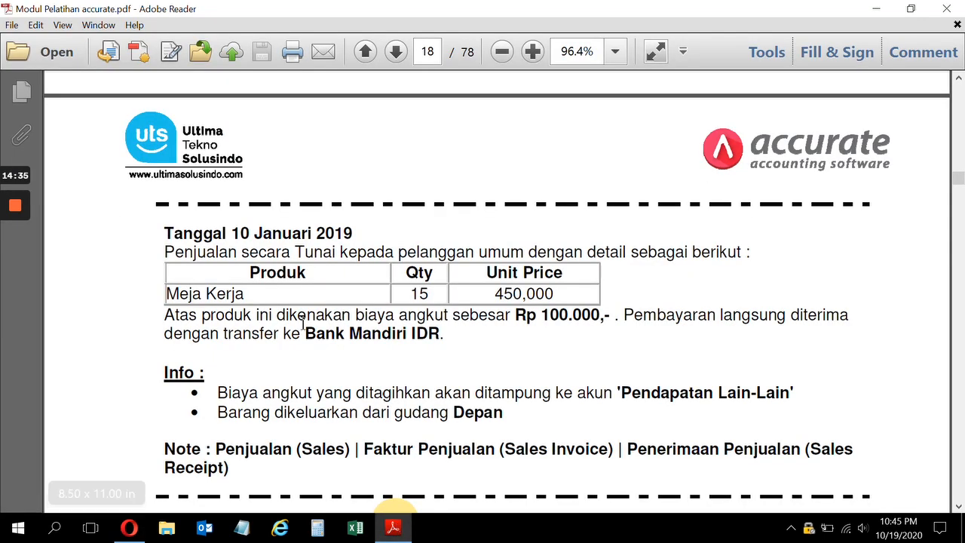
click(128, 528)
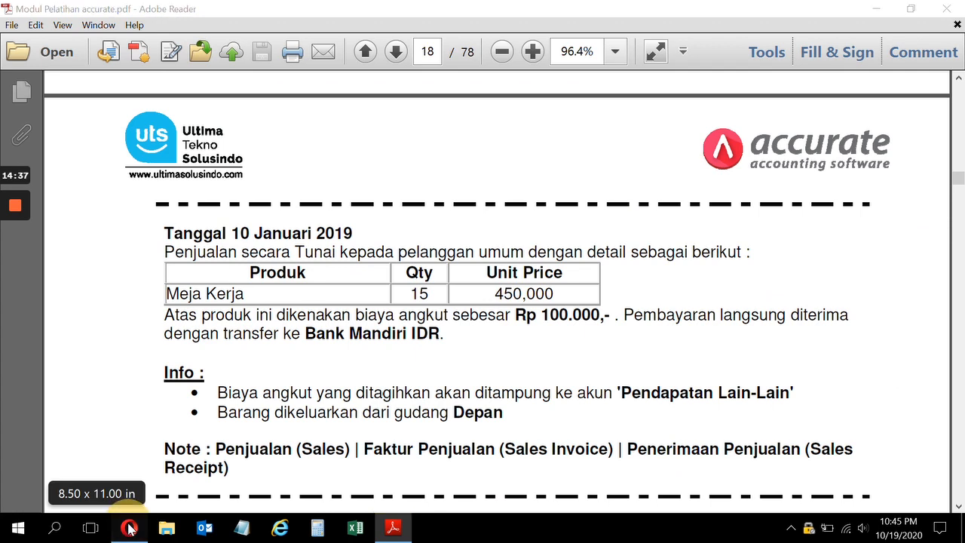
text(10/01/2019)
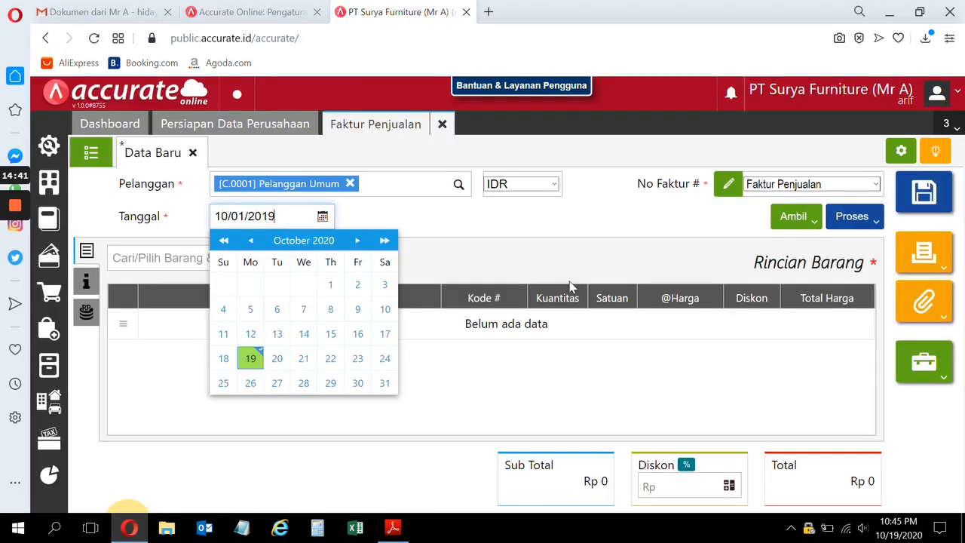
click(531, 236)
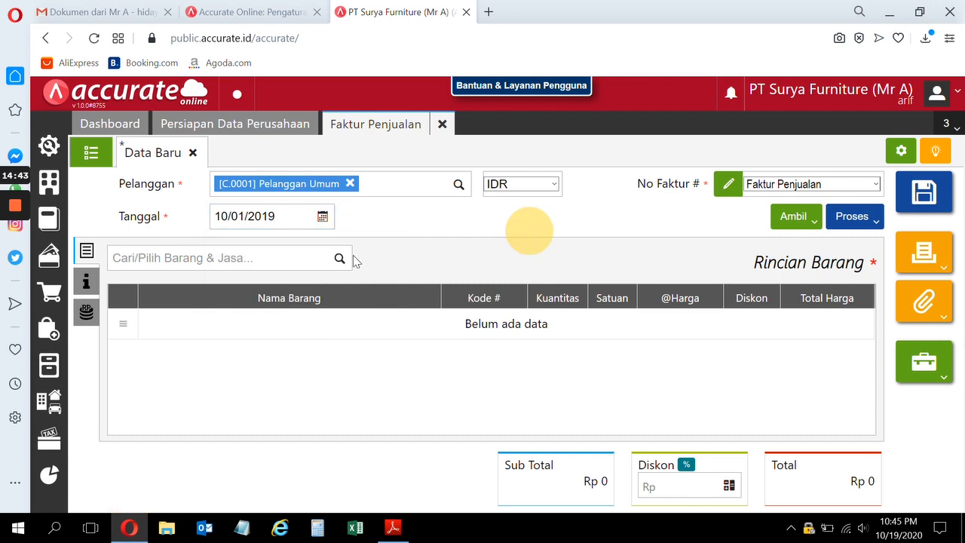
Step: Look up the product details in the training PDF, then add Meja Kerja to the Accurate Online invoice with a quantity of 15
click(393, 527)
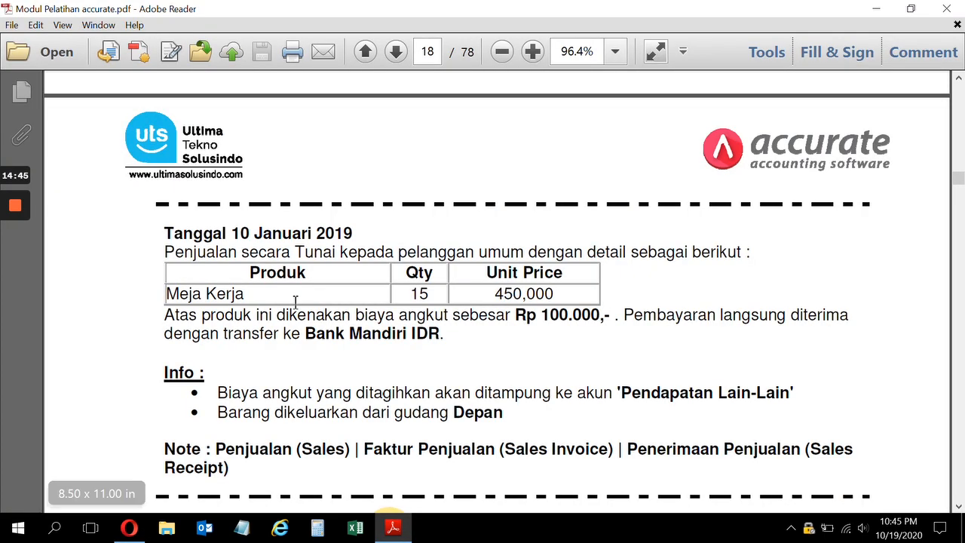
click(128, 527)
click(342, 257)
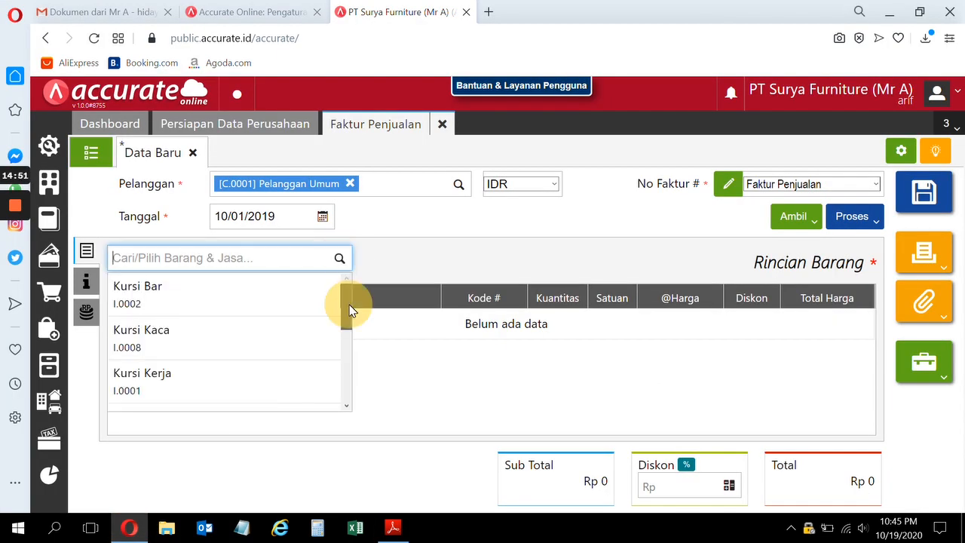
drag(349, 307, 350, 373)
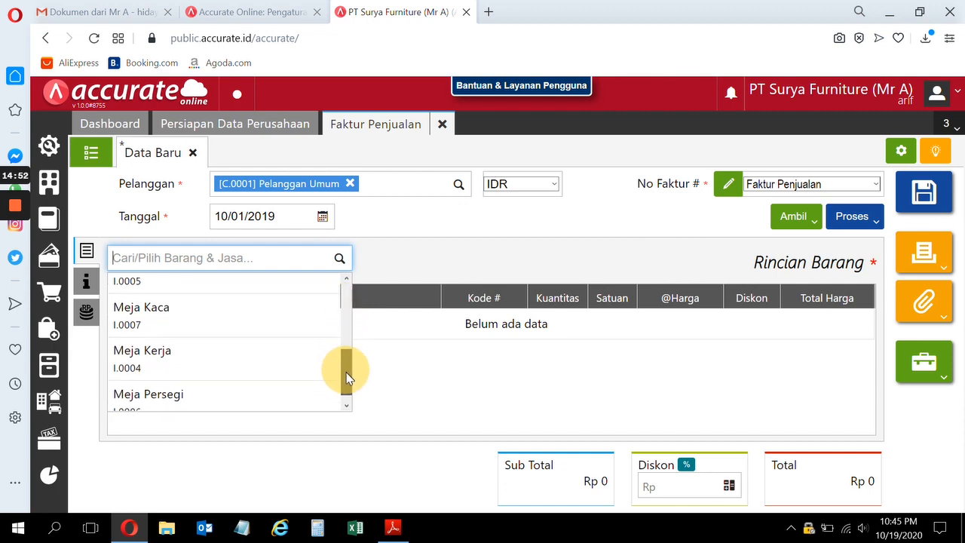
click(280, 348)
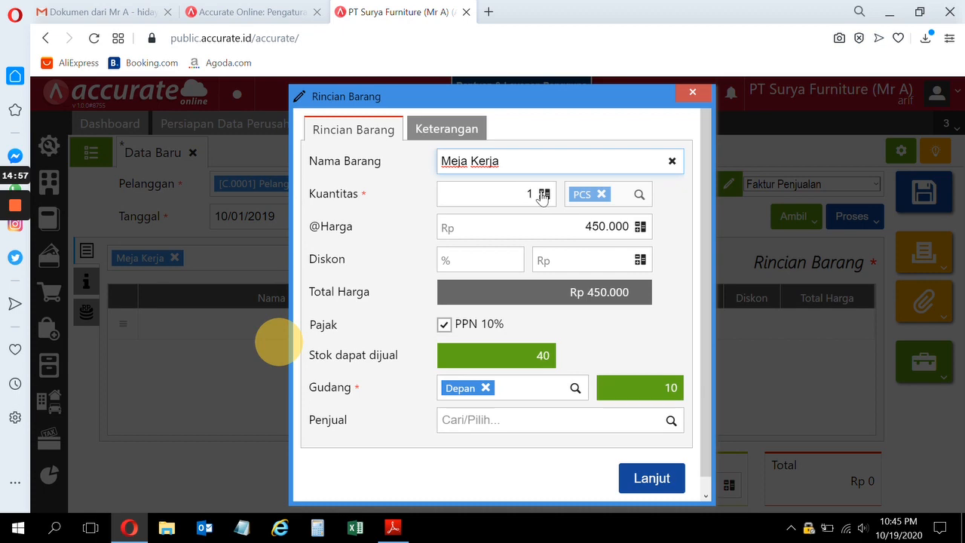
click(533, 191)
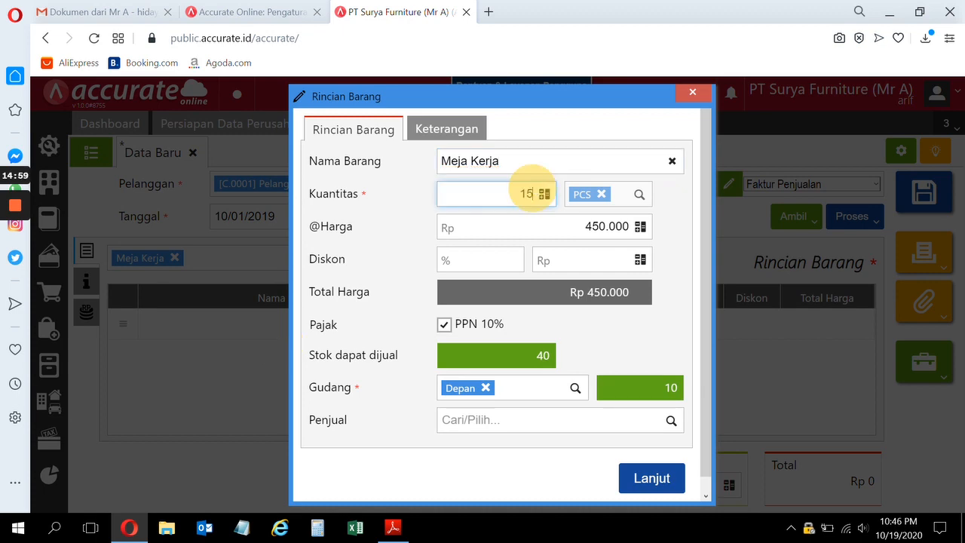
click(397, 529)
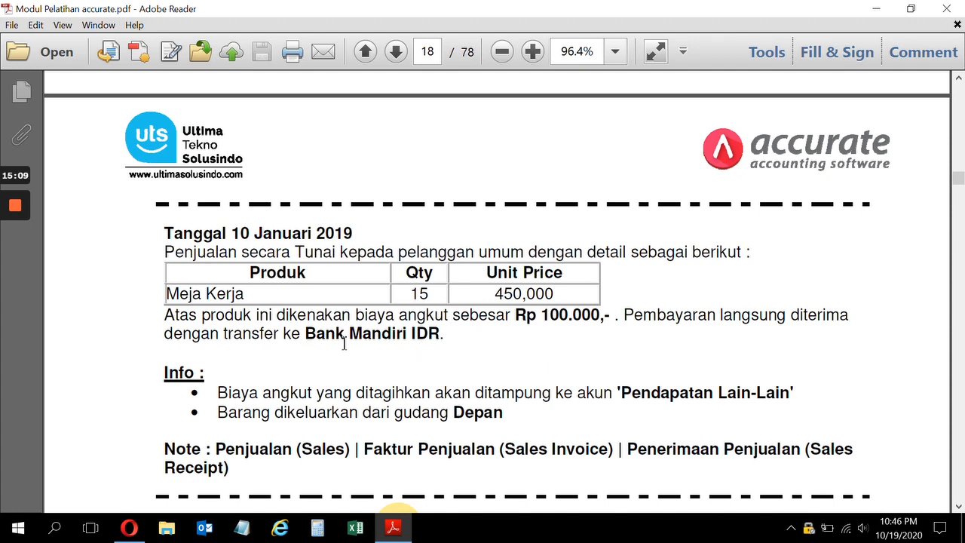
click(129, 528)
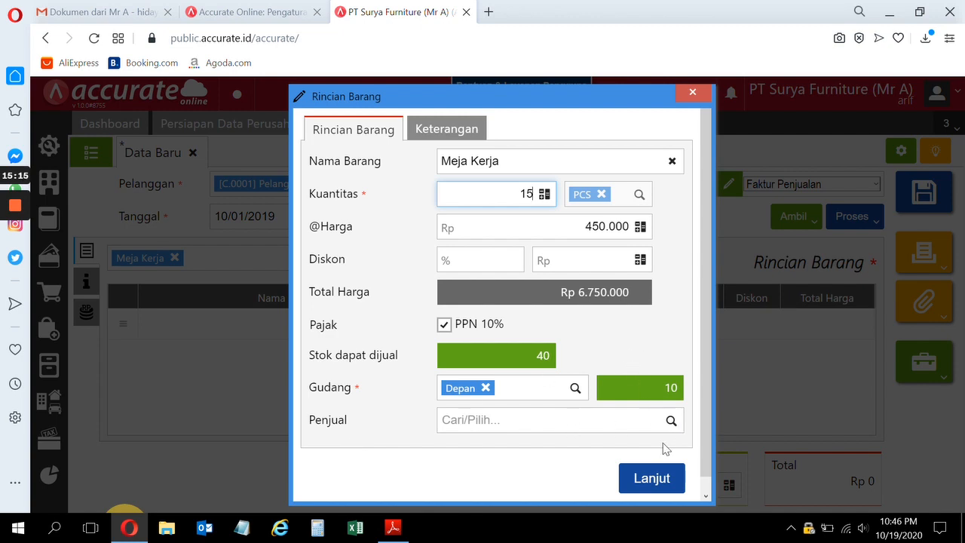
click(652, 479)
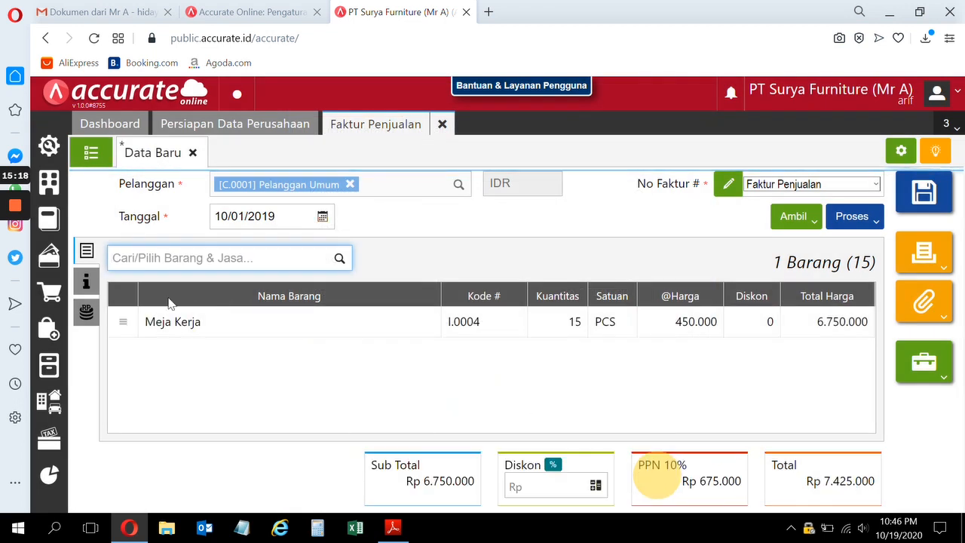
Step: Check the freight charge's account in the training PDF, then add Pendapatan Lain-lain for Rp 100.000 to the invoice's other costs in Accurate Online
click(85, 281)
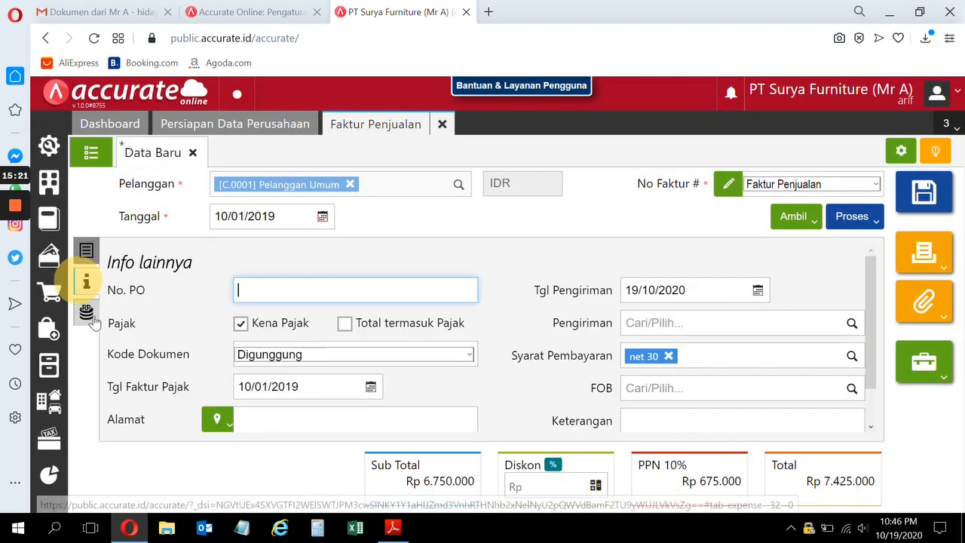
click(87, 315)
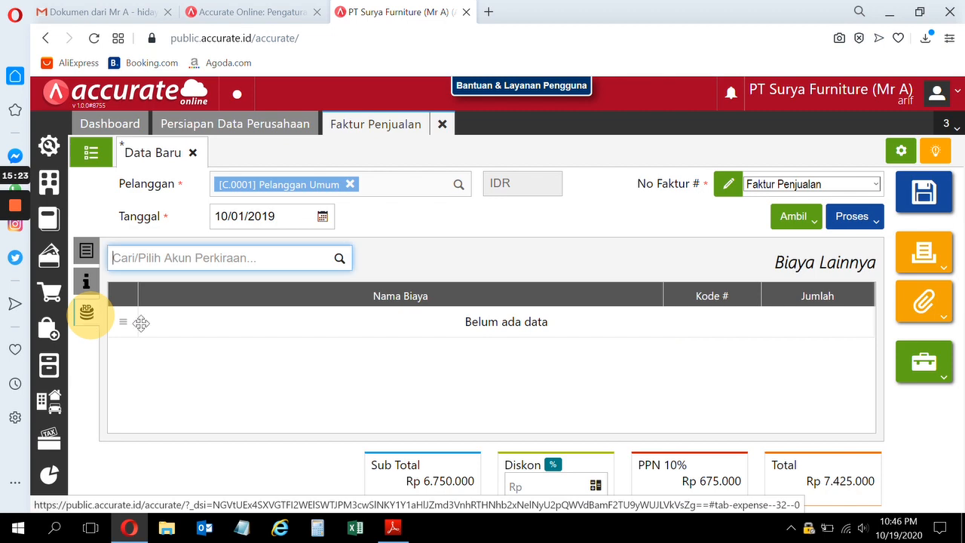
click(396, 530)
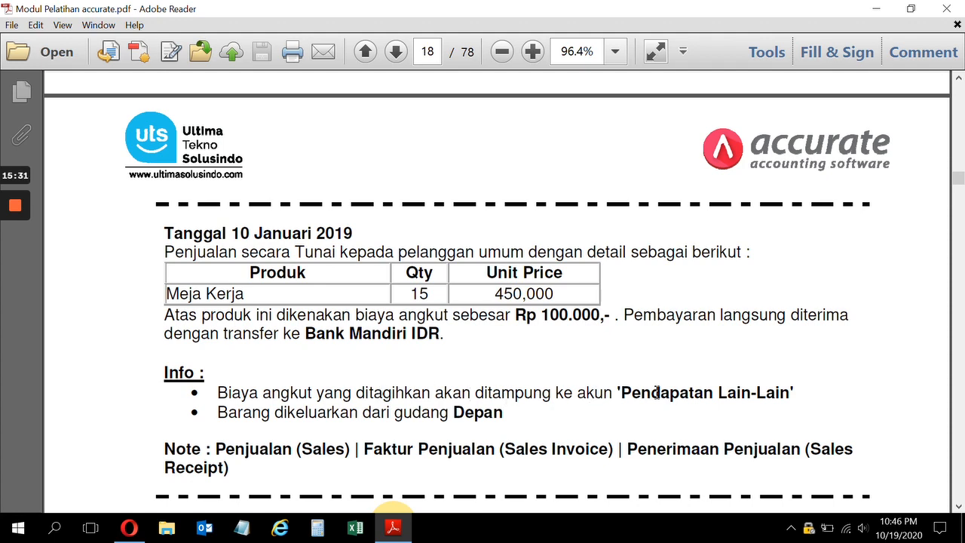
click(131, 529)
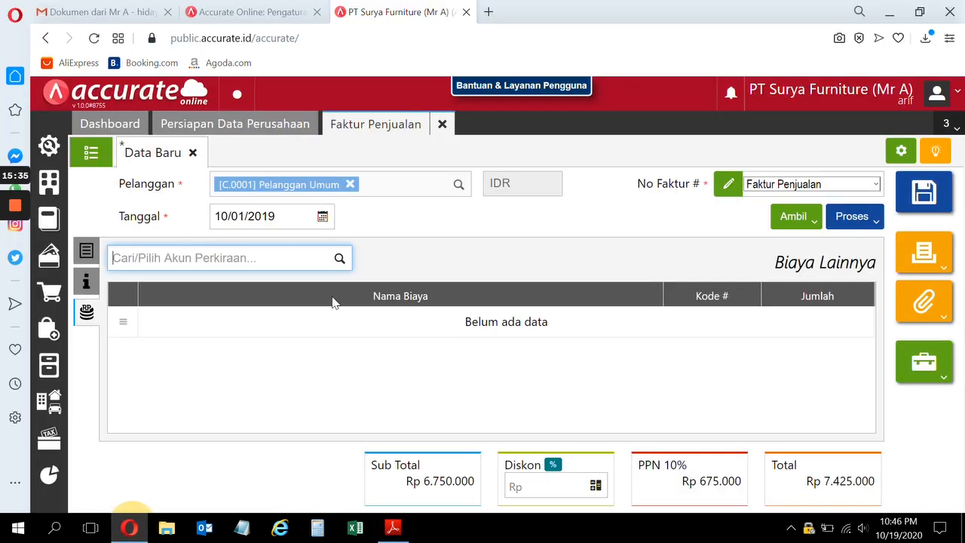
click(344, 259)
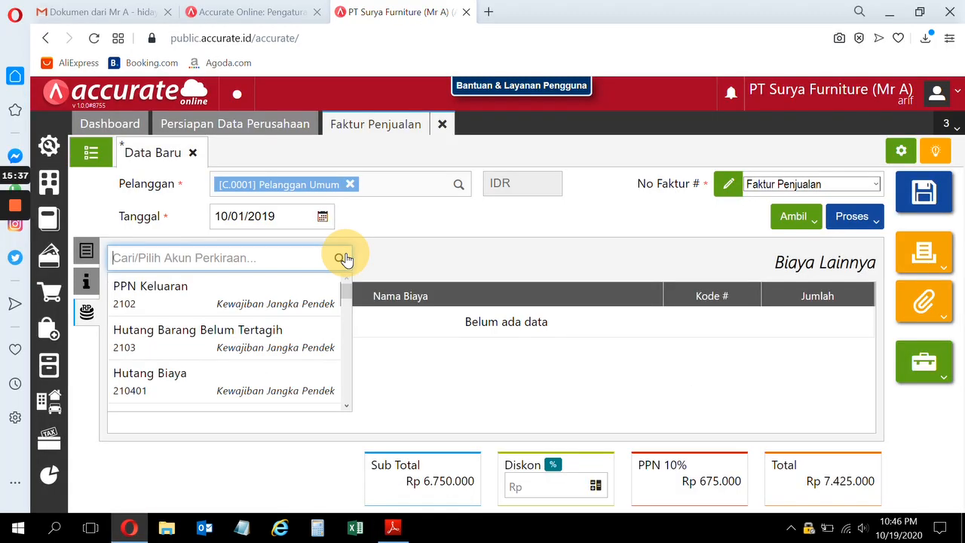
text(pendapatan)
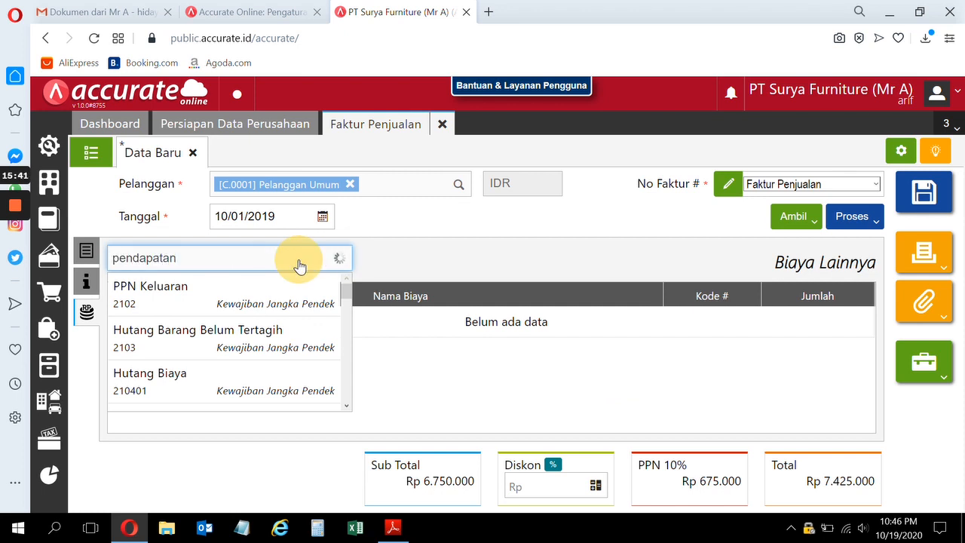
click(261, 285)
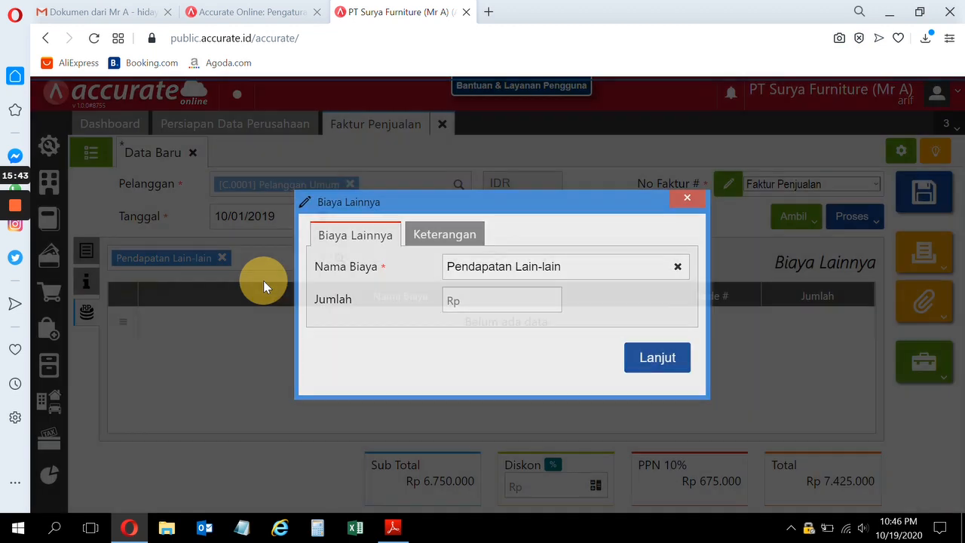
click(480, 300)
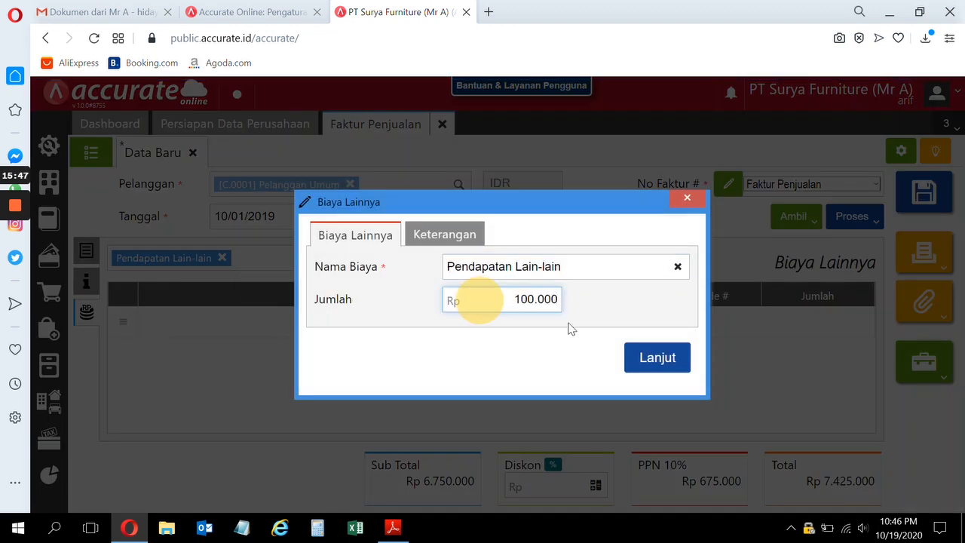
click(654, 356)
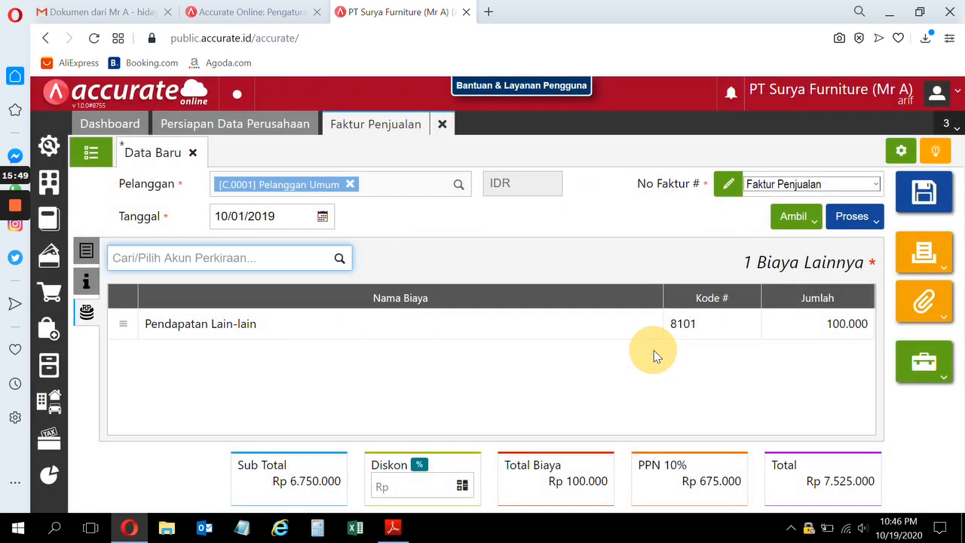
Step: Check the warehouse required in the training PDF against the one set on the invoice's Meja Kerja line in Accurate Online
click(86, 253)
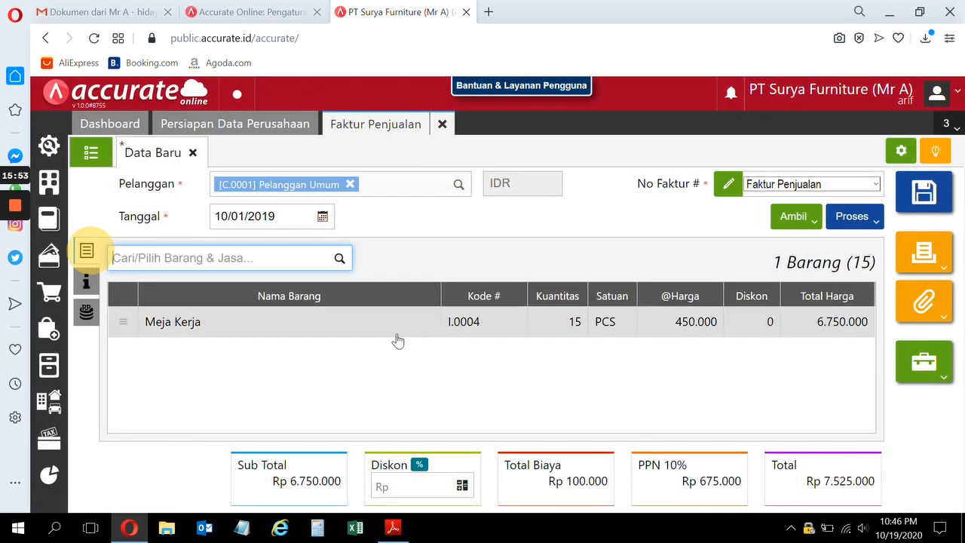
click(394, 527)
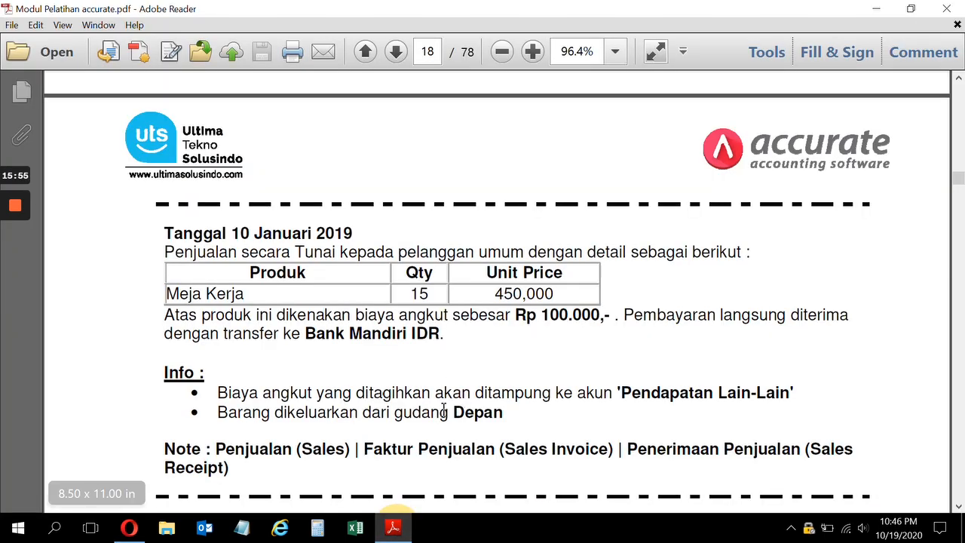
click(131, 529)
click(401, 328)
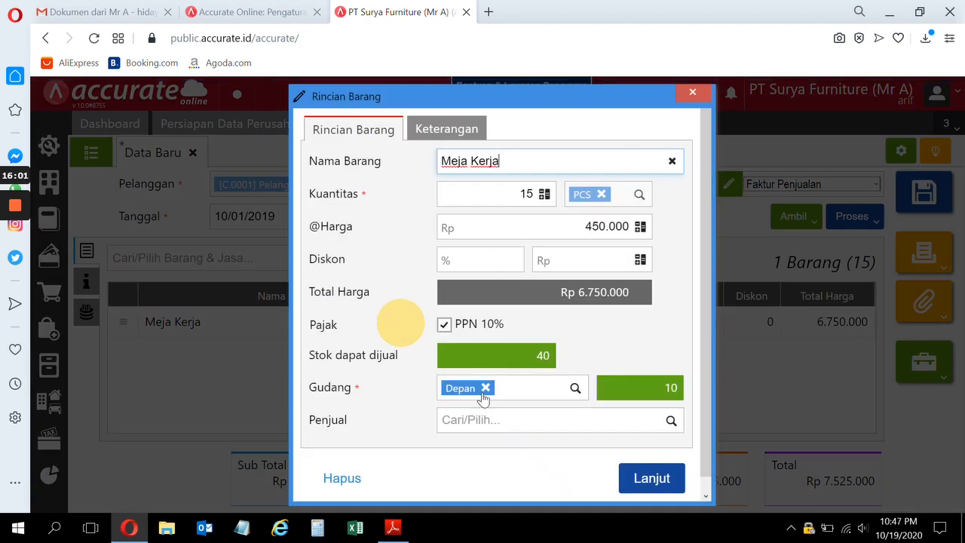
click(646, 477)
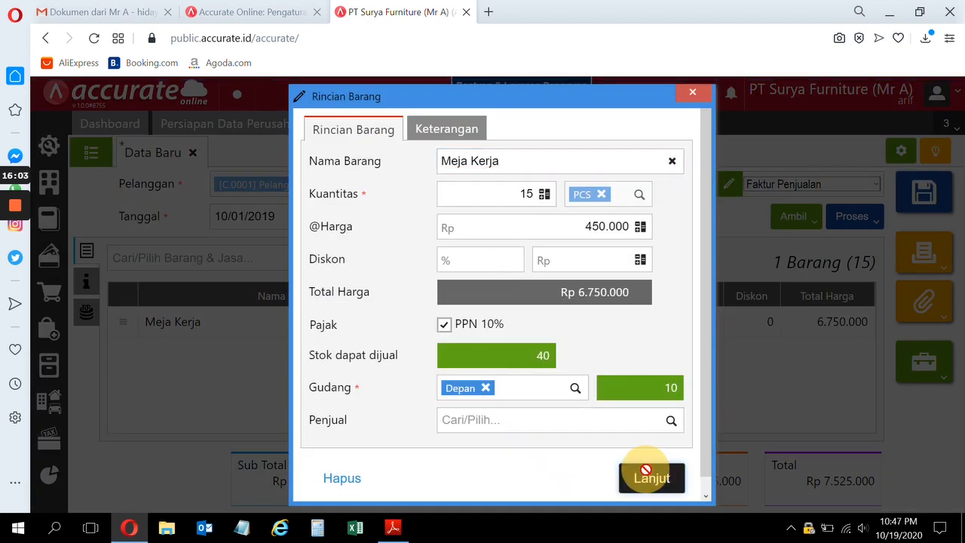
Step: Recheck the payment terms in the training PDF, then process the invoice to Pembayaran in Accurate Online and choose to continue saving it
click(393, 526)
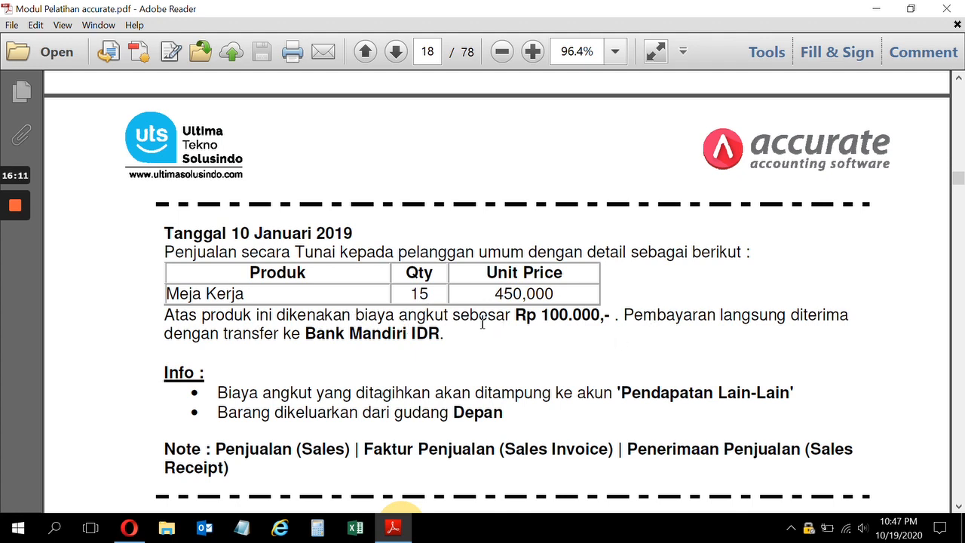
click(129, 527)
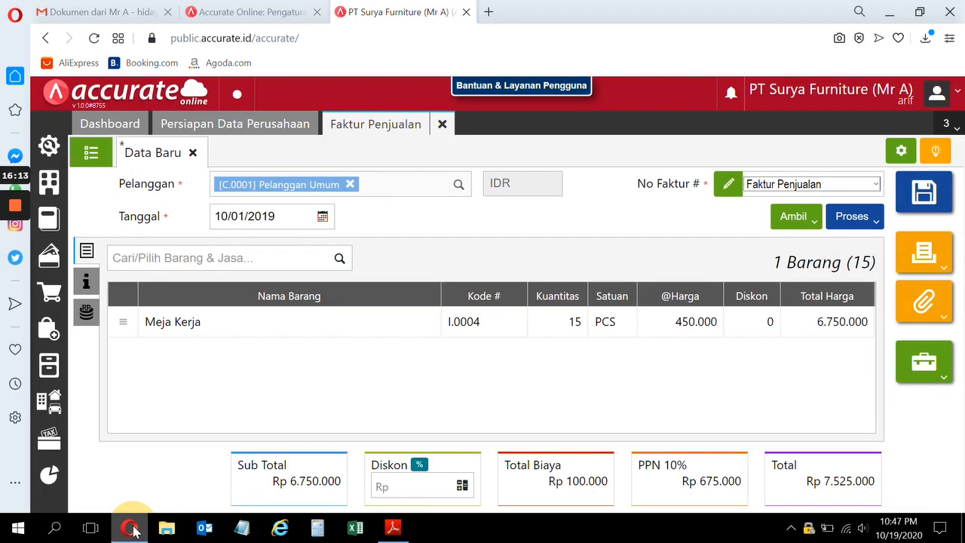
click(857, 224)
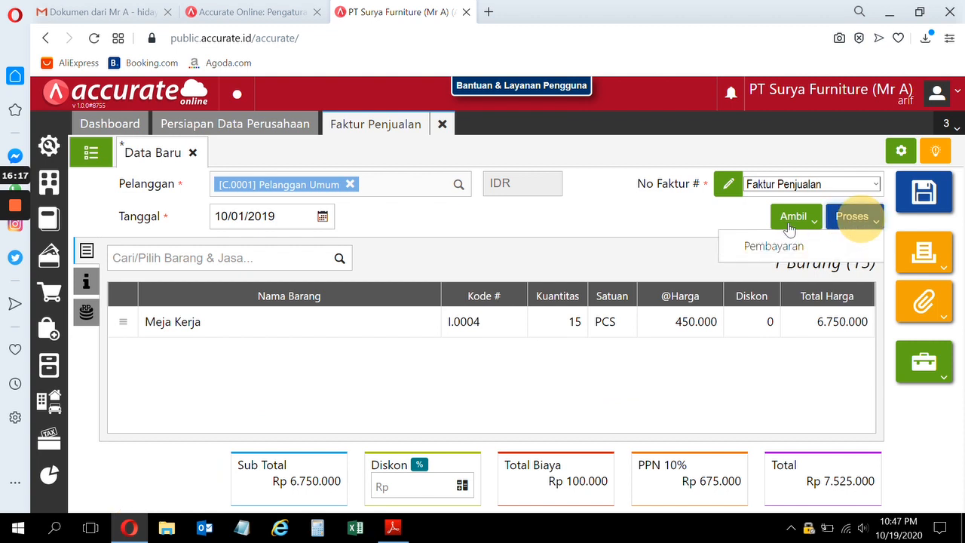
click(776, 254)
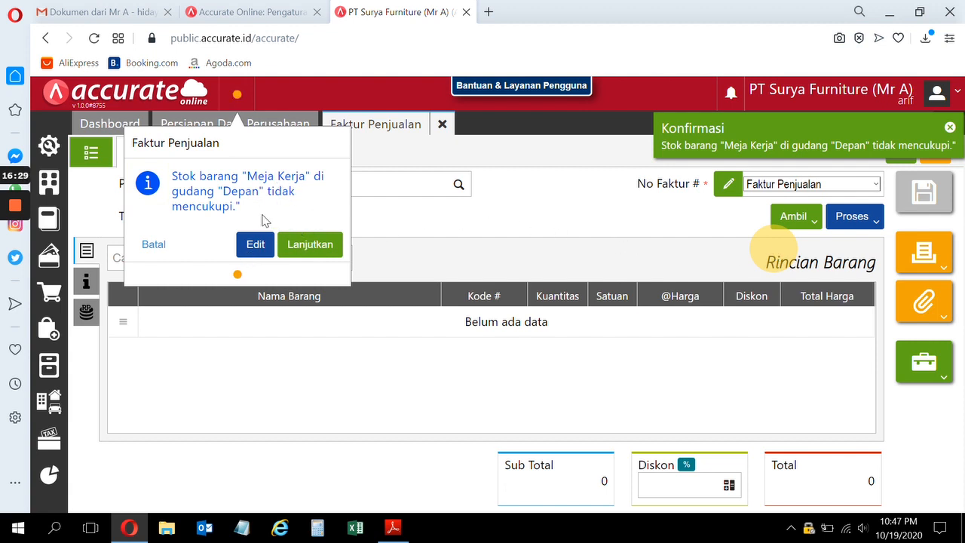
click(304, 249)
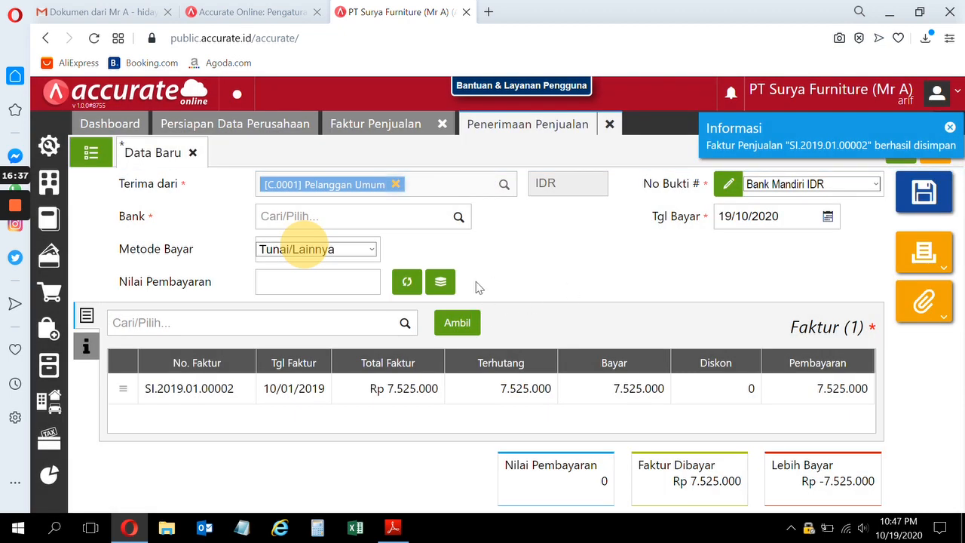
Step: Check the receiving bank in the training PDF, then set the sales receipt's bank to Bank Mandiri IDR in Accurate Online
click(87, 349)
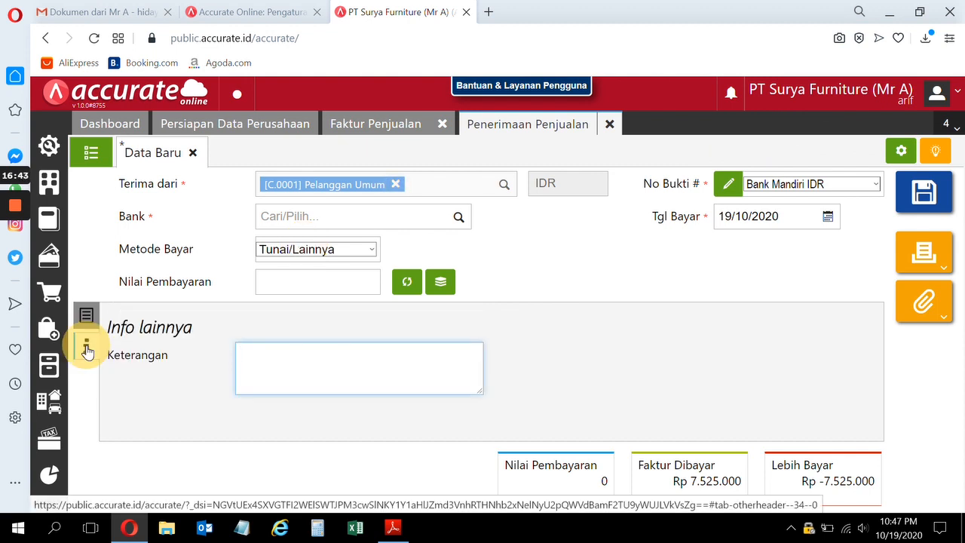
click(86, 315)
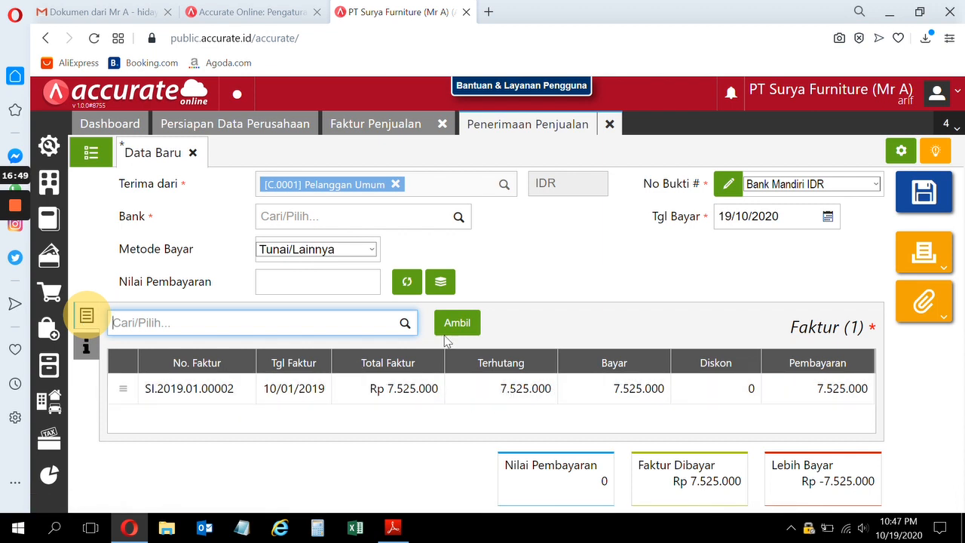
click(392, 526)
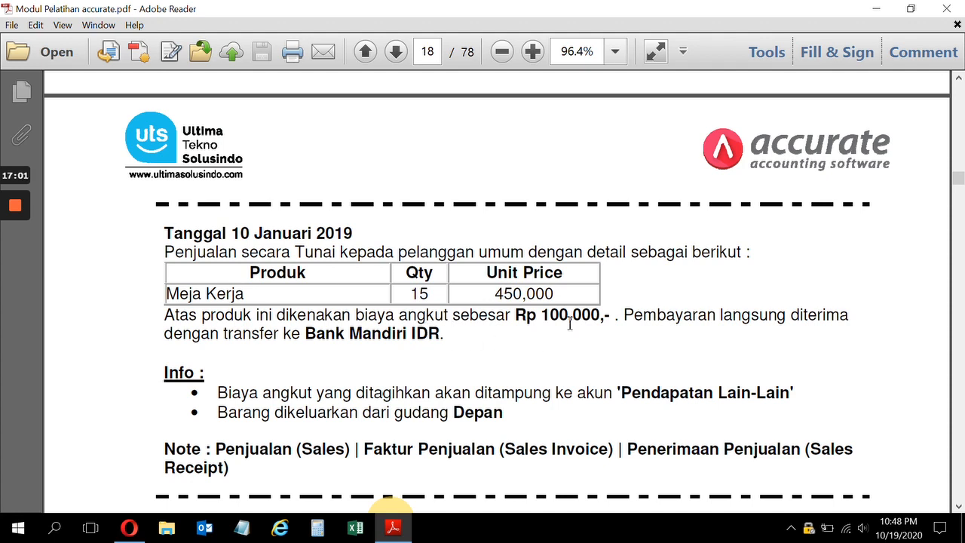
click(129, 527)
click(459, 387)
click(628, 328)
click(457, 218)
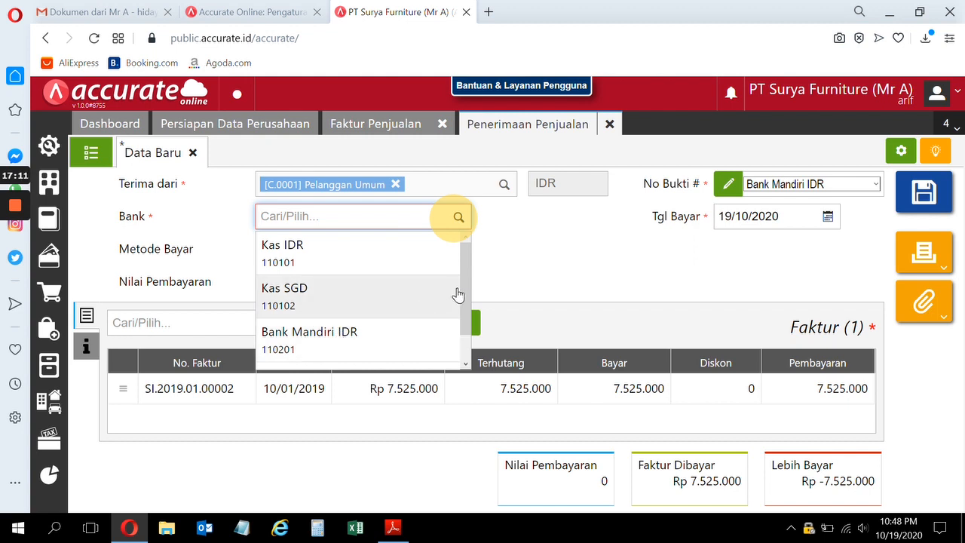
click(390, 345)
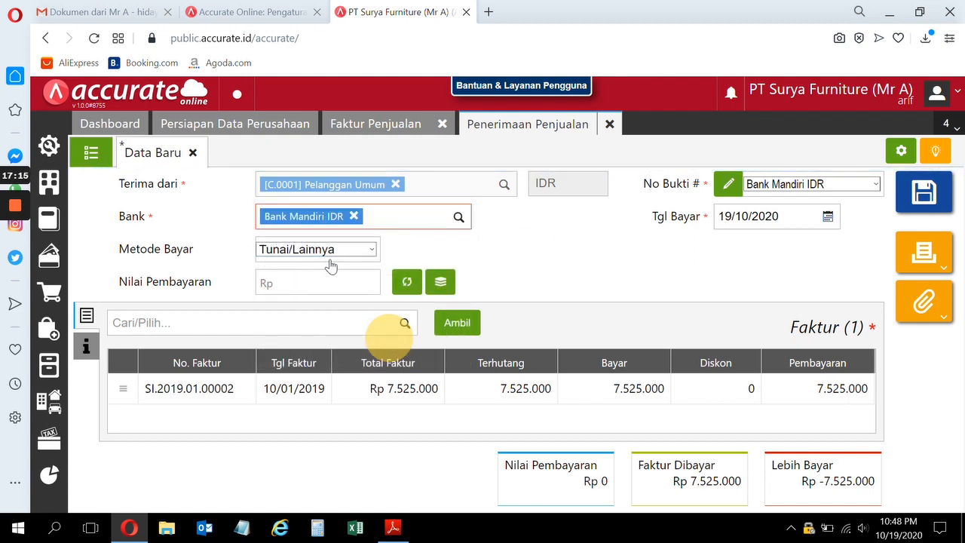
Step: Review the payment details of invoice SI.2019.01.00002 on the receipt, including its discount information, and close them without changes
click(485, 400)
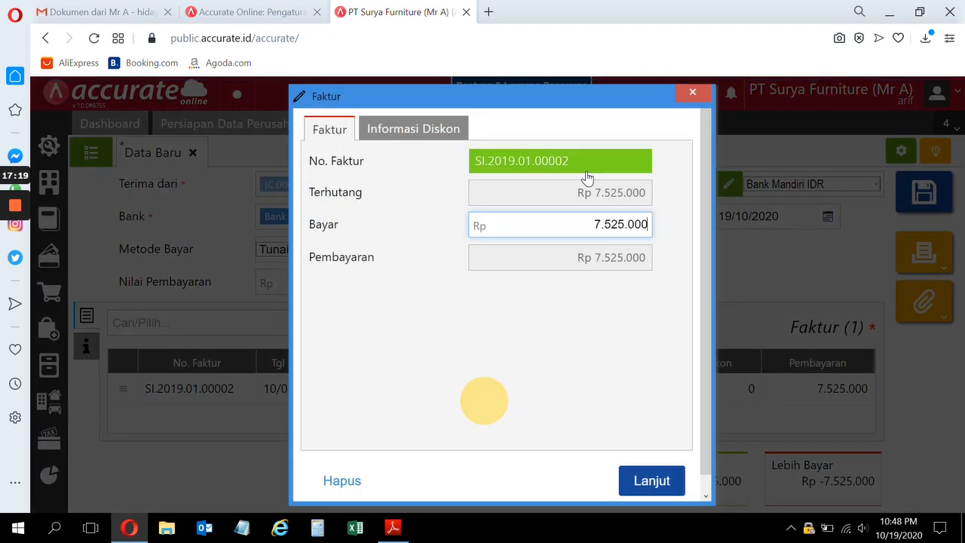
click(431, 132)
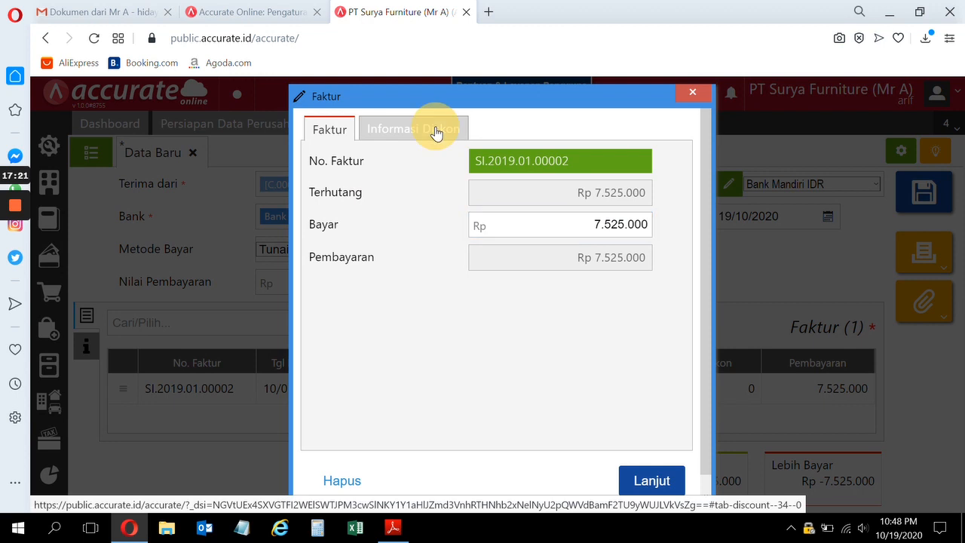
click(328, 133)
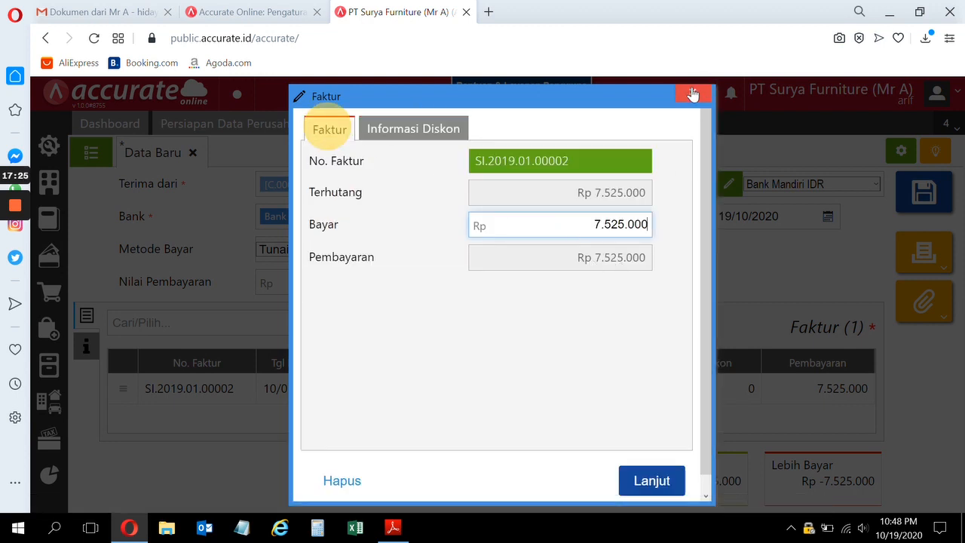
click(692, 92)
Step: Open the saved sales invoice SI.2019.01.00002 from the invoice list to review its items and amounts, then close the Faktur Penjualan module
click(417, 126)
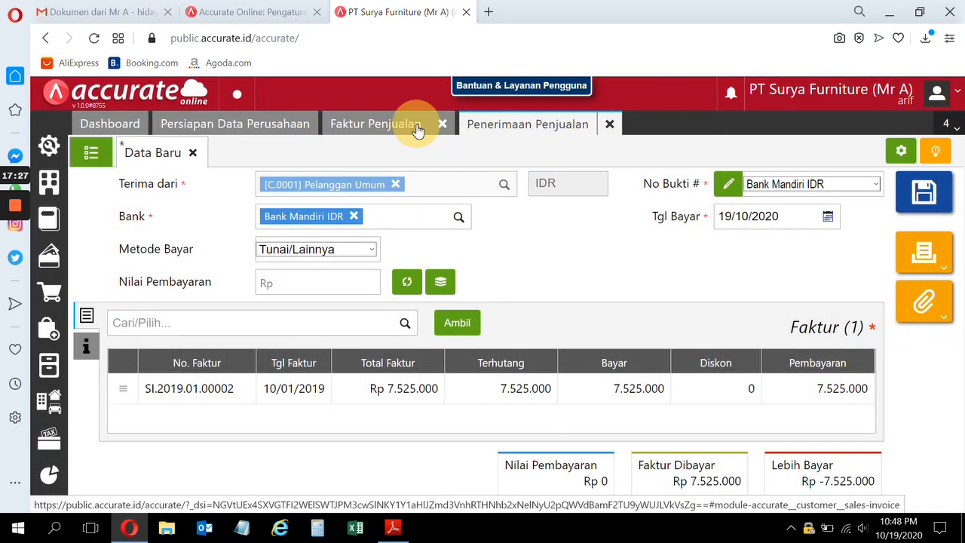
click(91, 152)
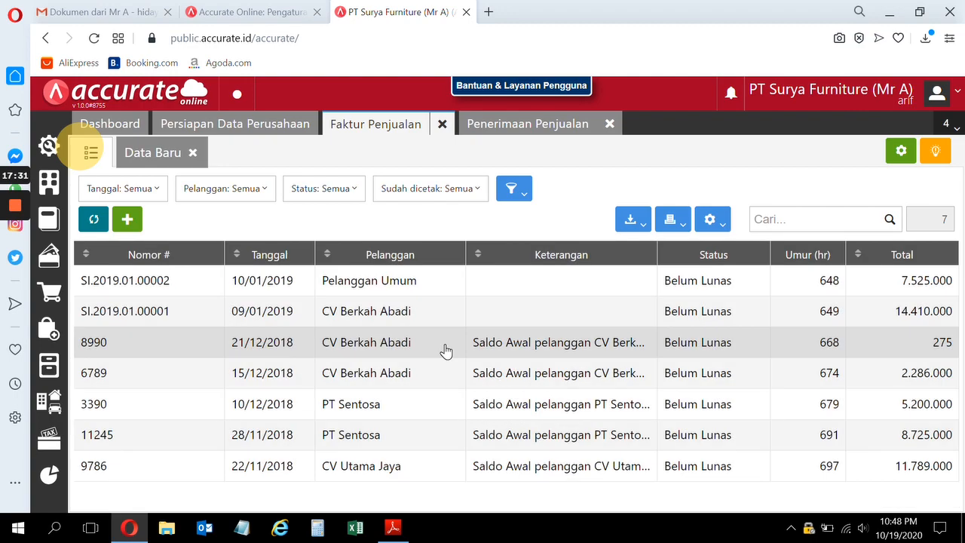
click(877, 282)
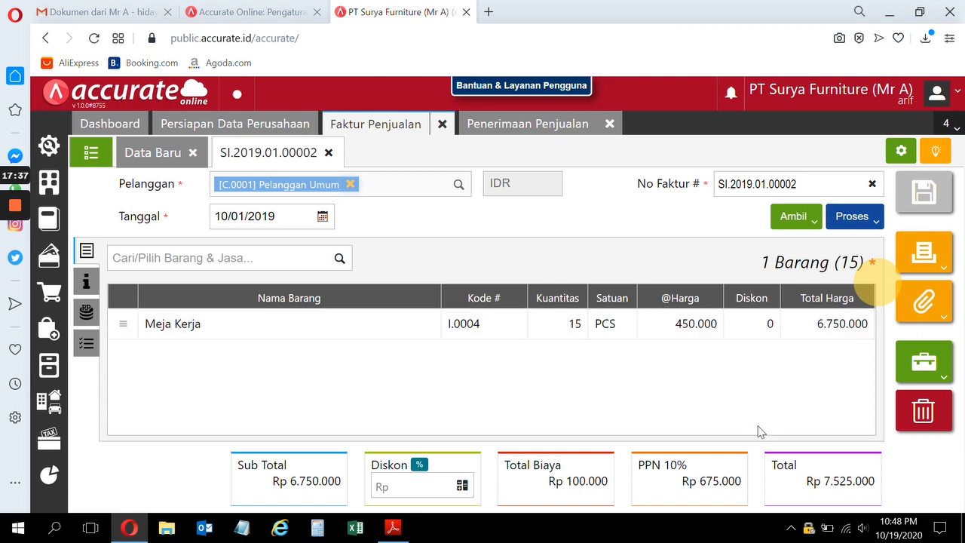
click(442, 126)
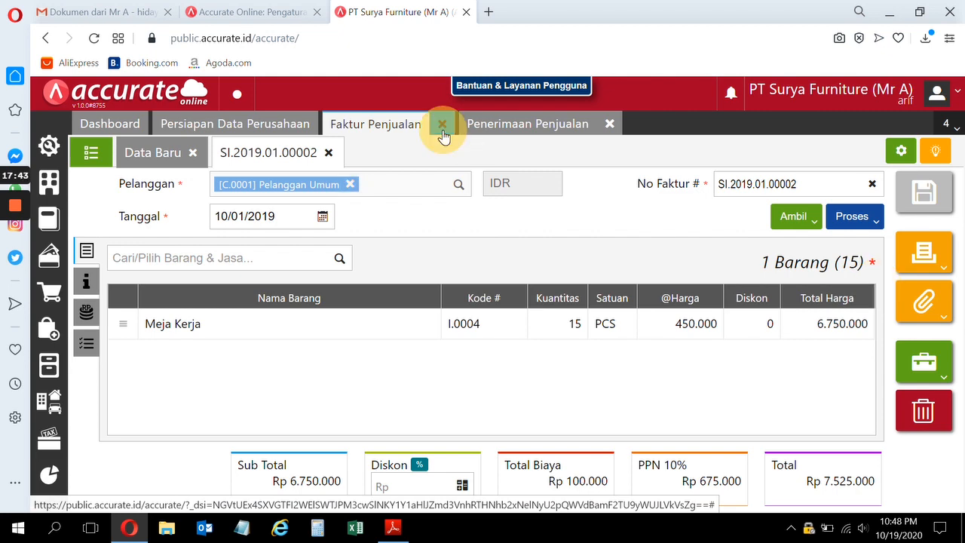
Step: Return to the unsaved sales receipt and open its payment method choices
click(426, 128)
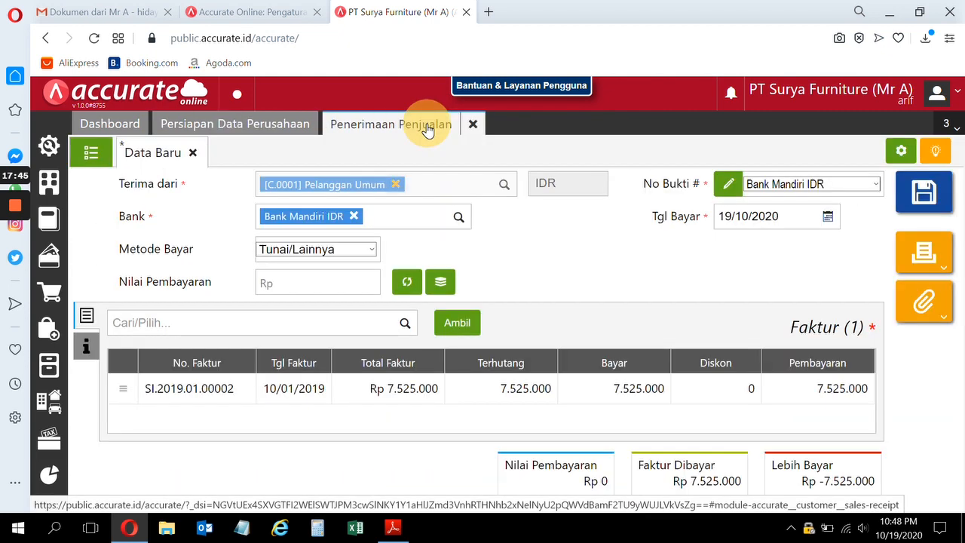
click(333, 251)
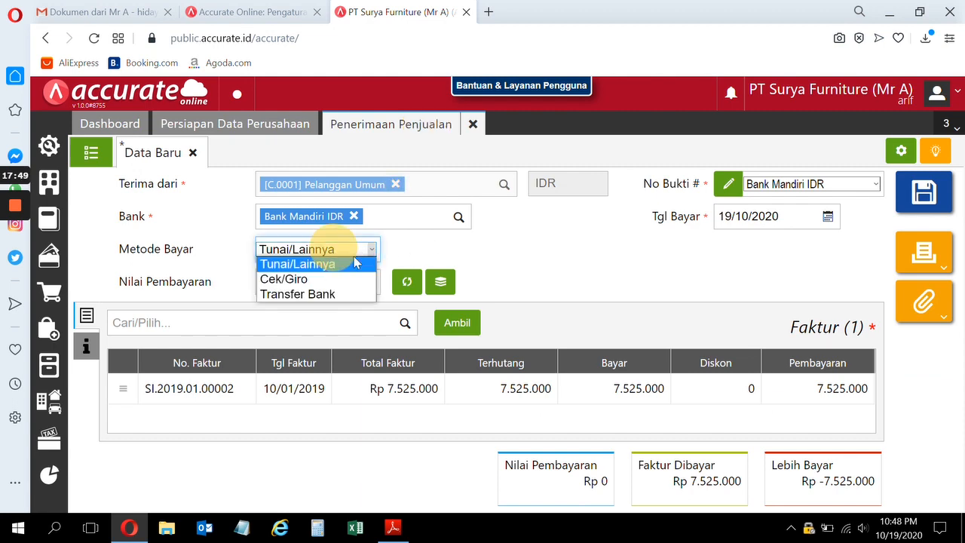
Step: Set the sales receipt's payment method to Transfer Bank and fill the payment value with the invoice amount of 7.525.000
click(398, 532)
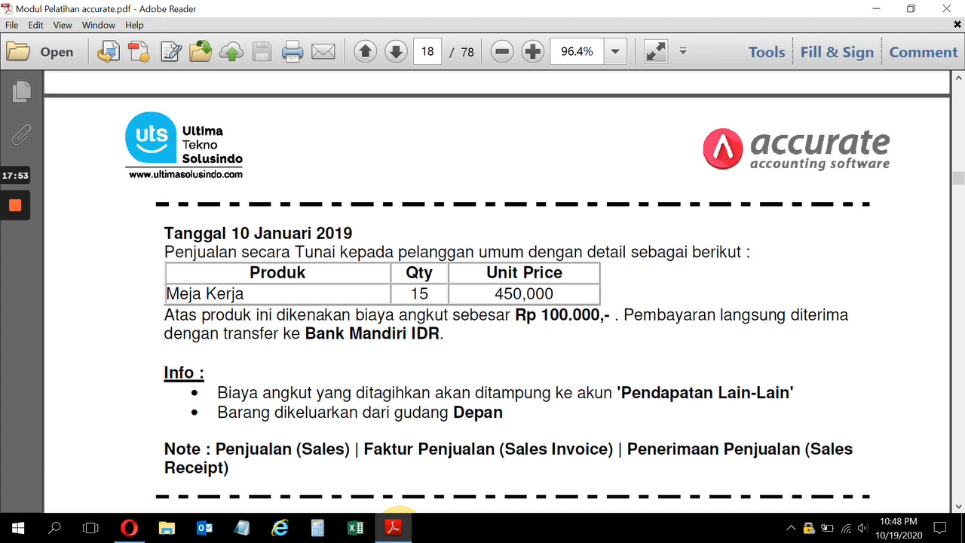
click(128, 528)
click(291, 257)
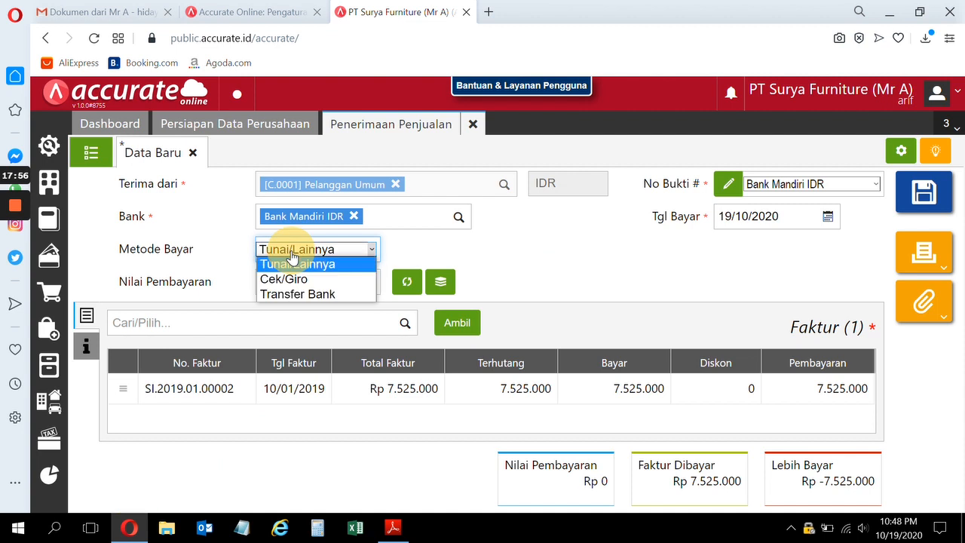
click(291, 296)
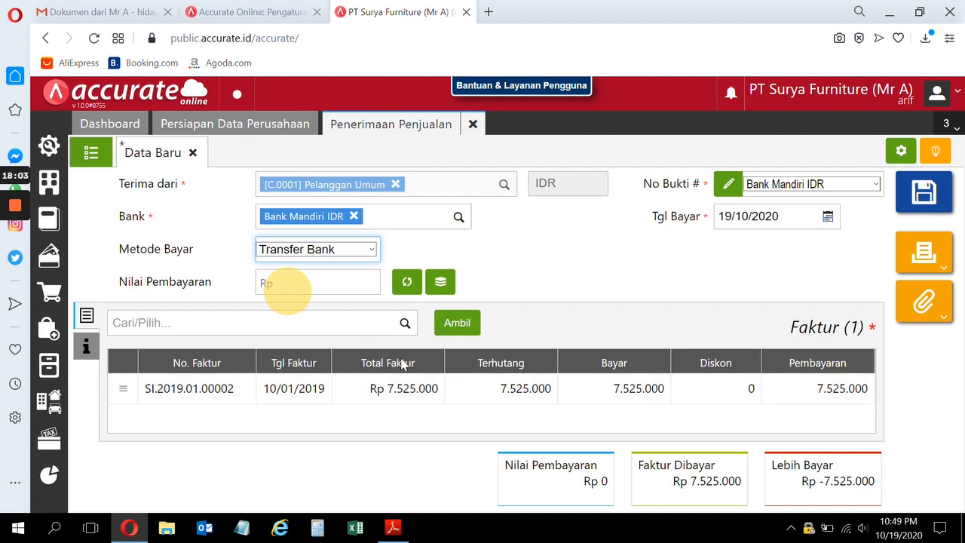
click(407, 282)
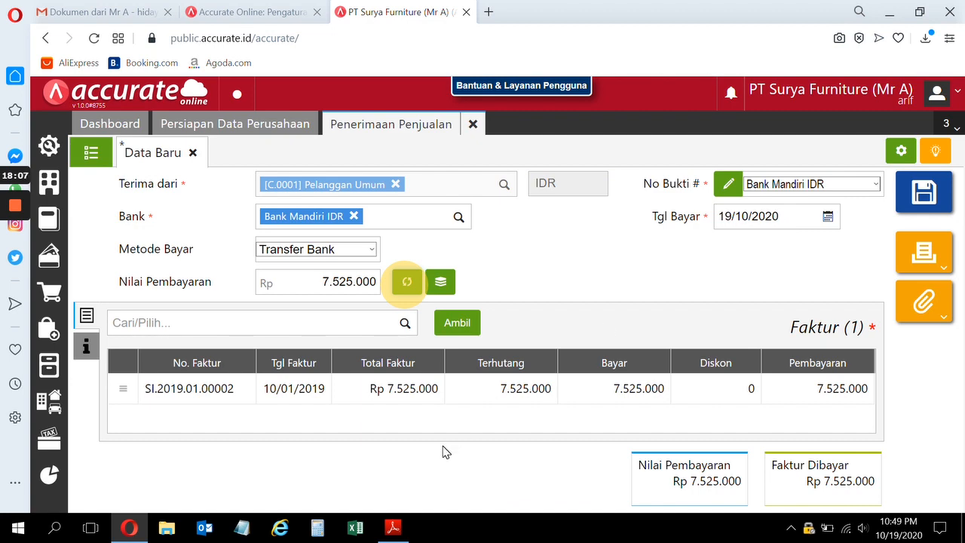
Step: Set the receipt's payment date to 10/01/2019, as given in the training module, and save the receipt
click(394, 525)
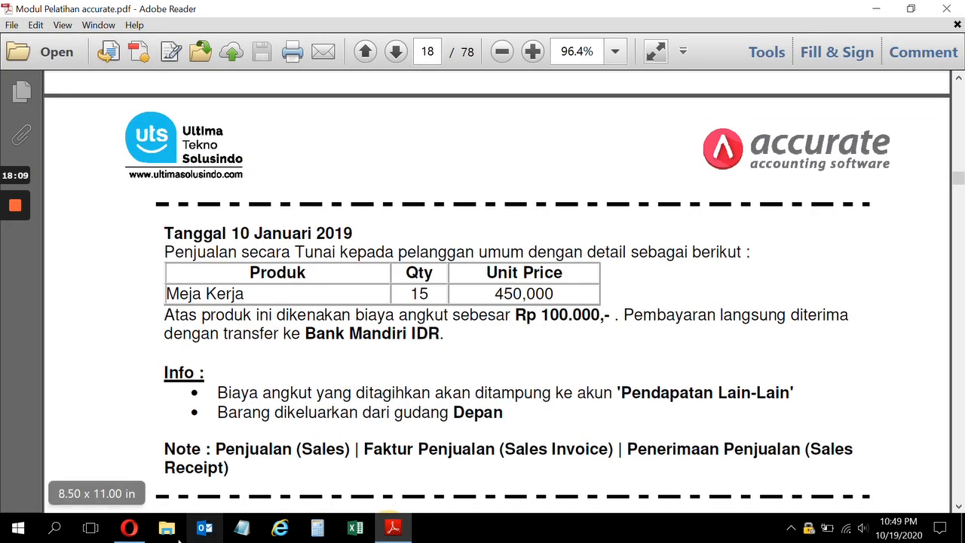
click(140, 531)
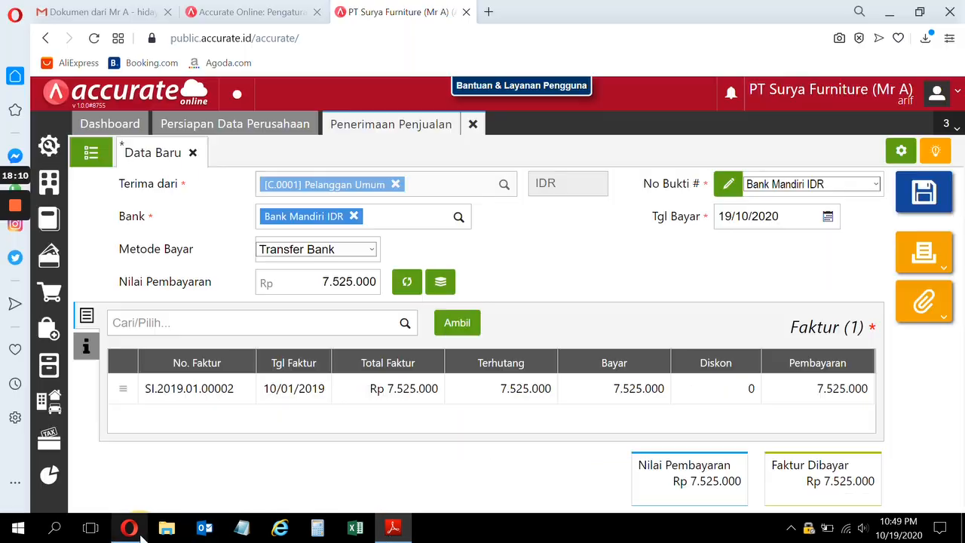
click(788, 218)
text(10/01/)
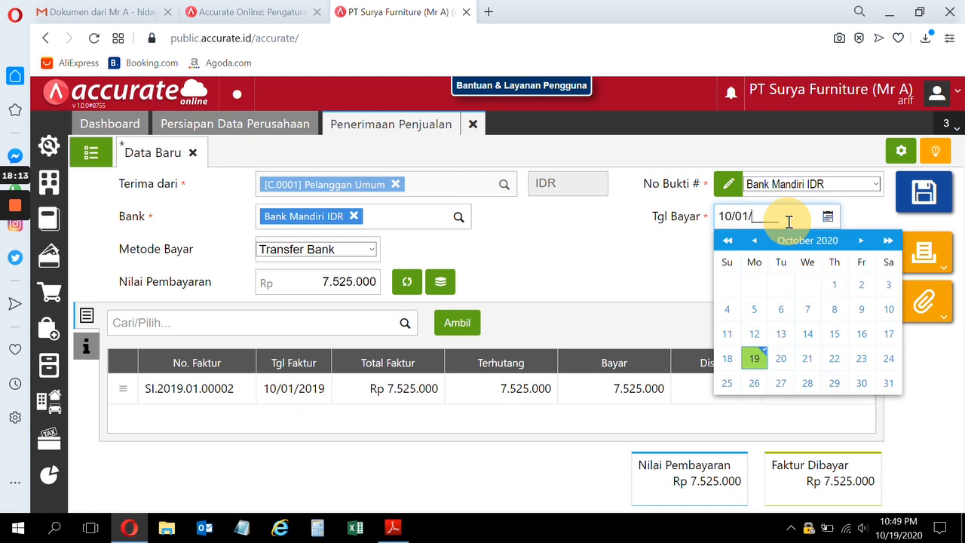
text(2019)
click(584, 261)
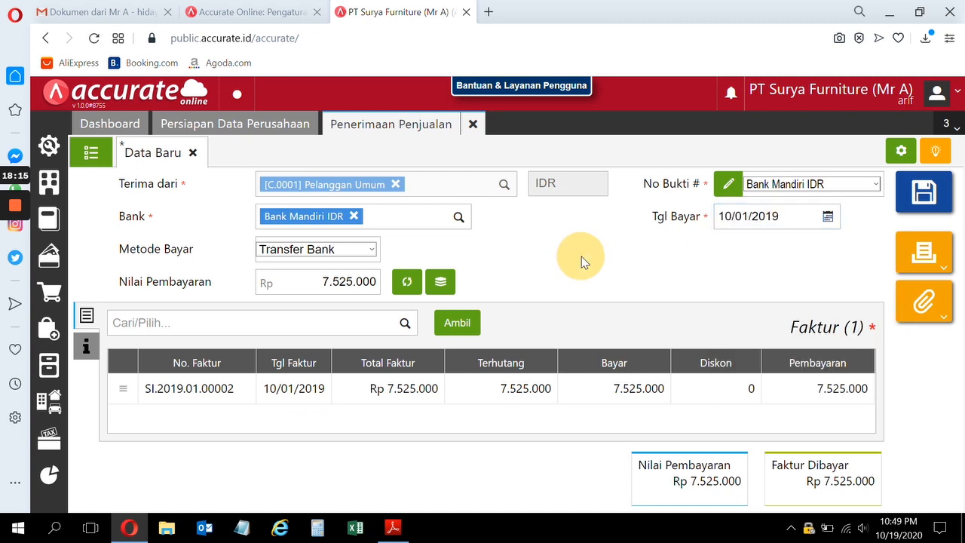
click(921, 192)
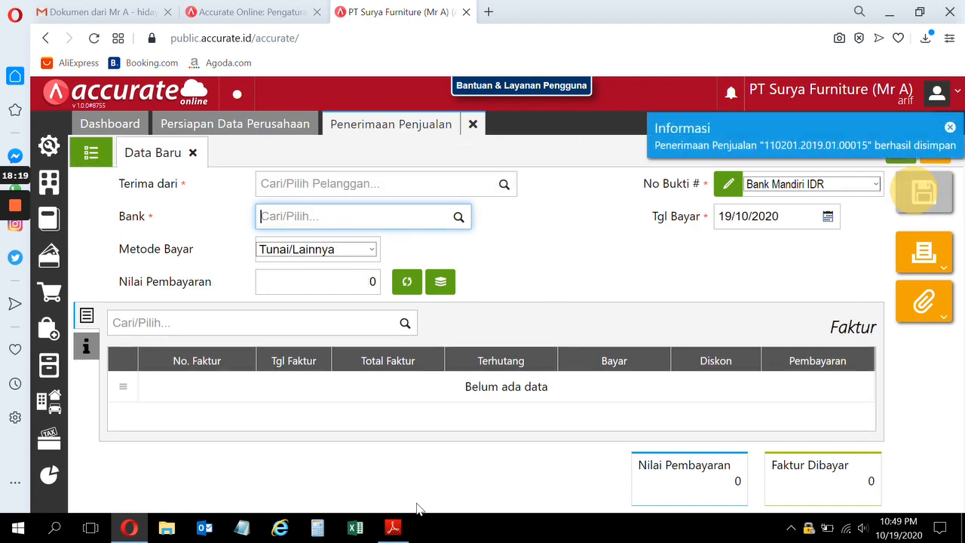
Step: Check the 10 Januari 2019 case in the training PDF and close the Penerimaan Penjualan form
click(393, 527)
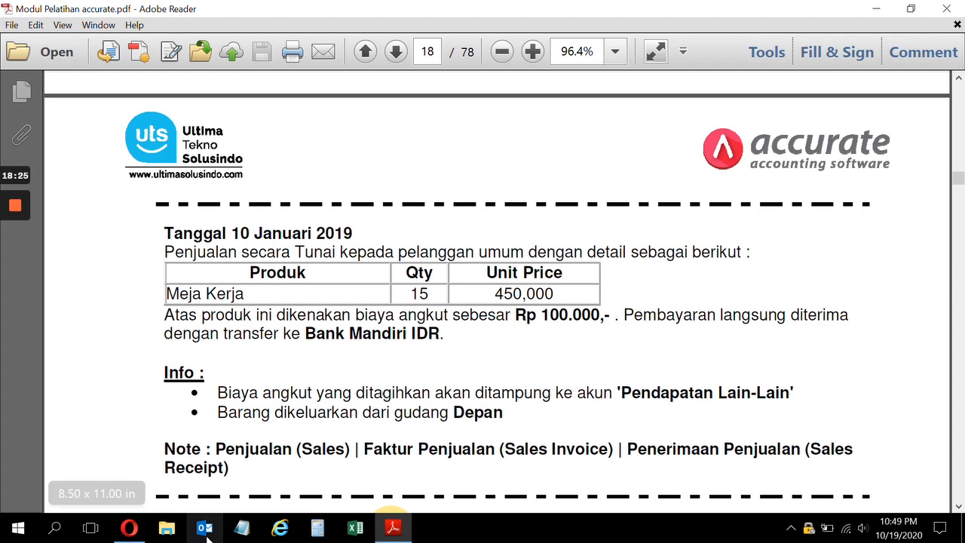
click(129, 527)
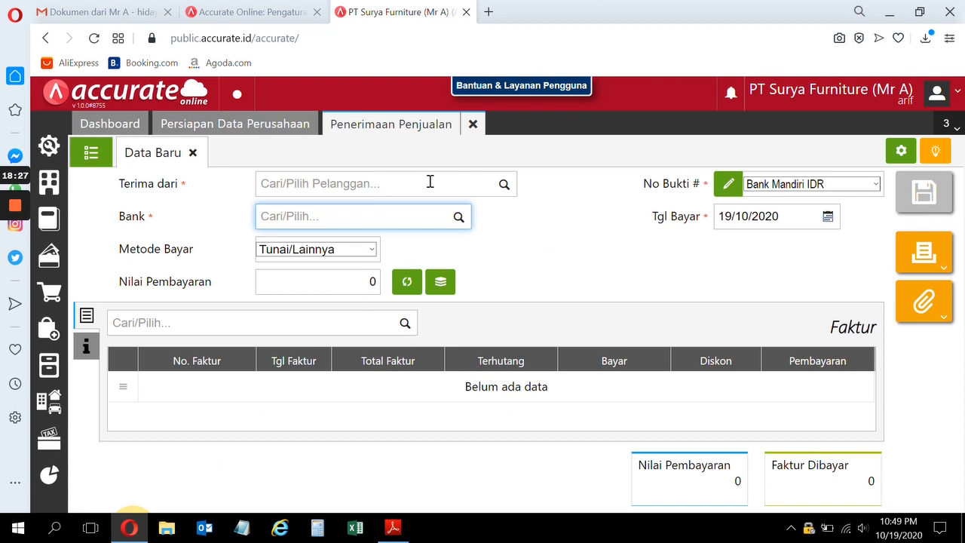
click(474, 125)
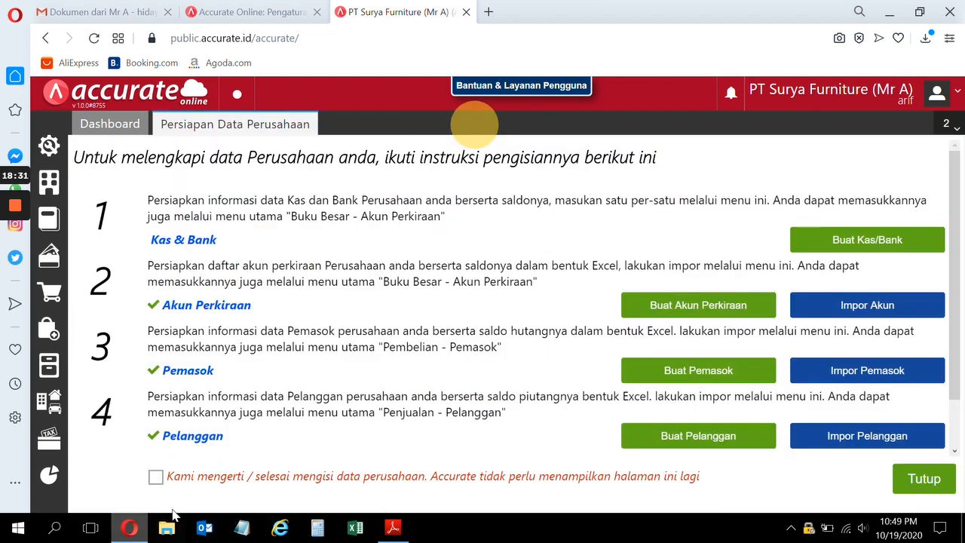
Step: Switch to Adobe Reader and read the 11 Januari 2019 sales case in the training module, including its notes
click(391, 528)
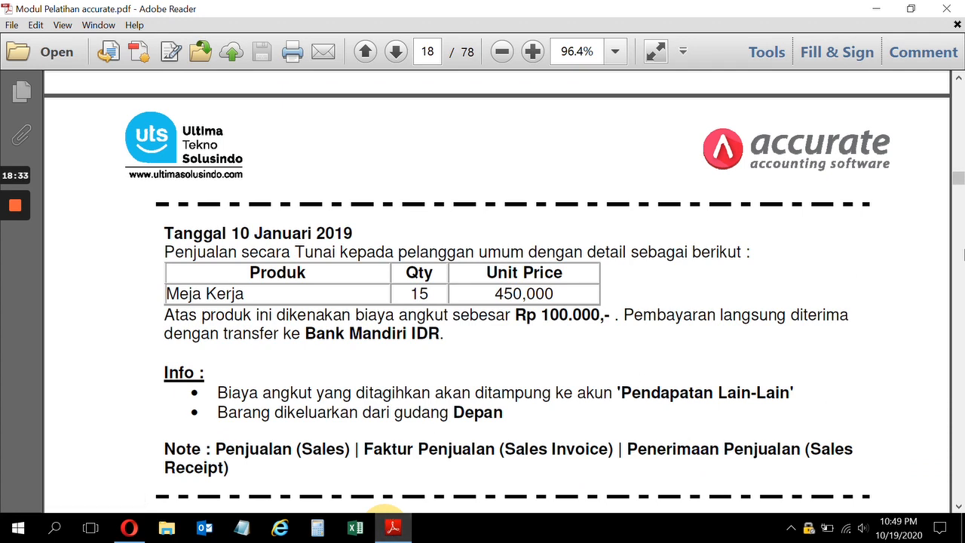
click(959, 505)
click(959, 505)
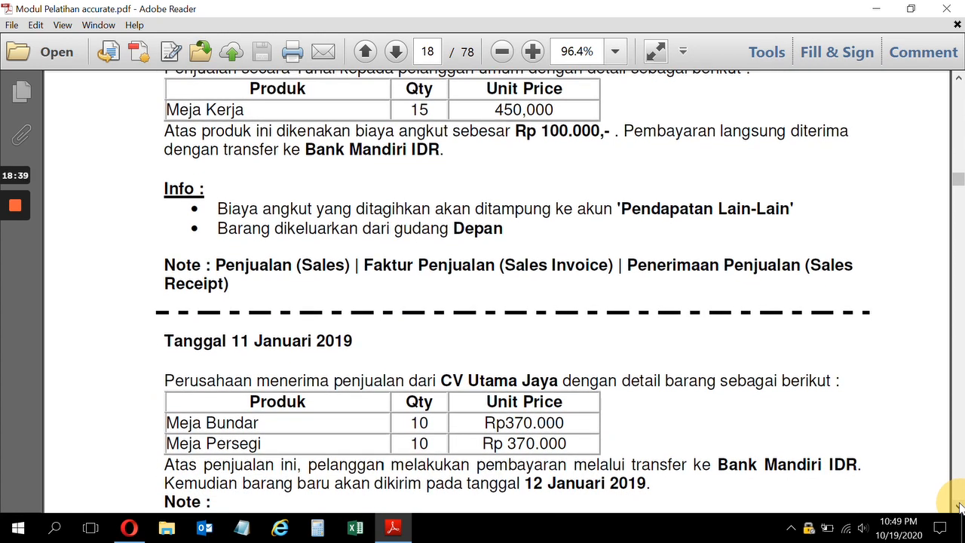
click(959, 505)
click(959, 505)
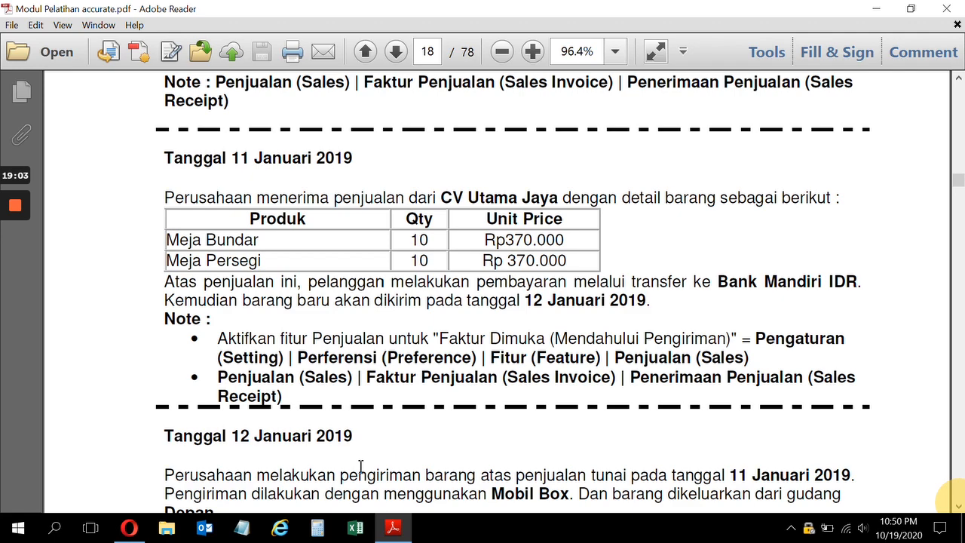
click(129, 528)
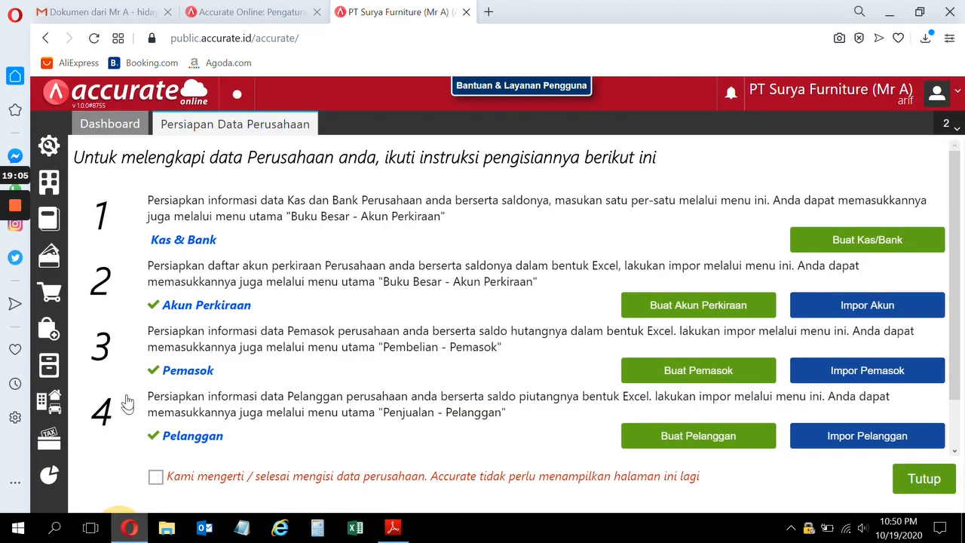
Step: Enable the sales feature "Faktur Dimuka (Mendahului Pengiriman)" in the company preferences and save them
click(49, 146)
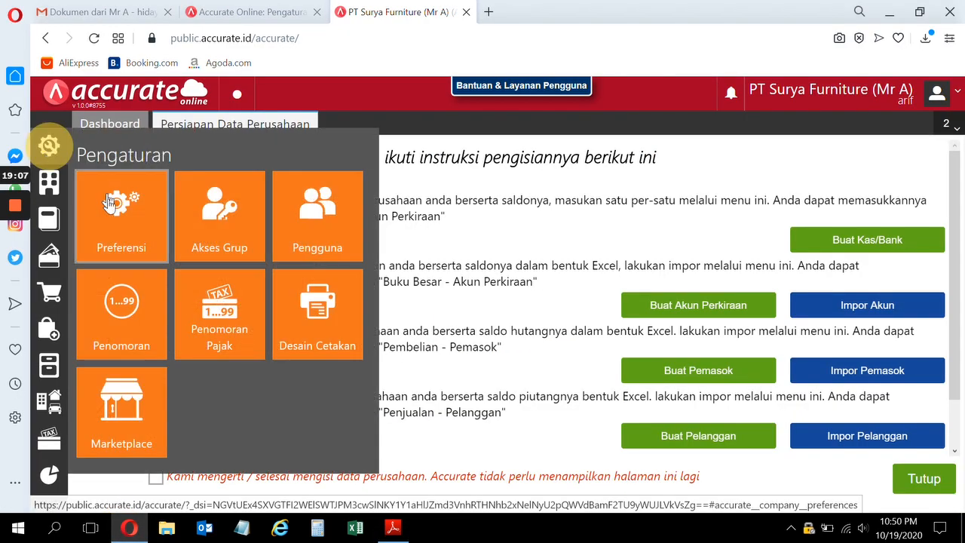
click(115, 224)
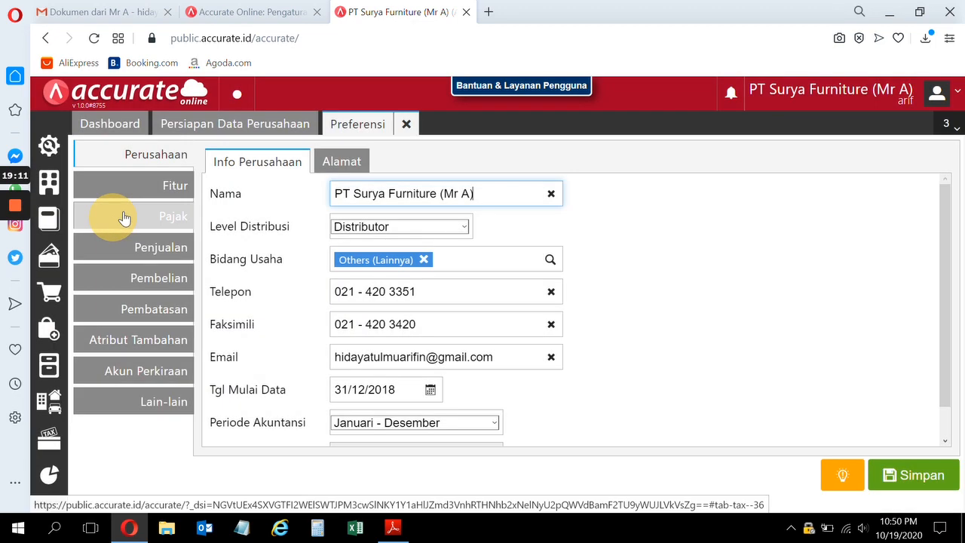
click(163, 188)
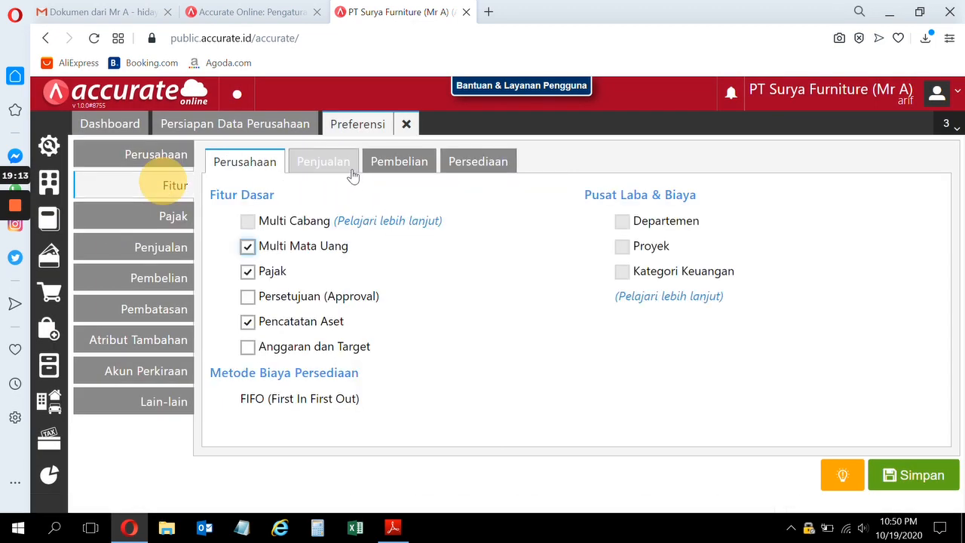
click(337, 165)
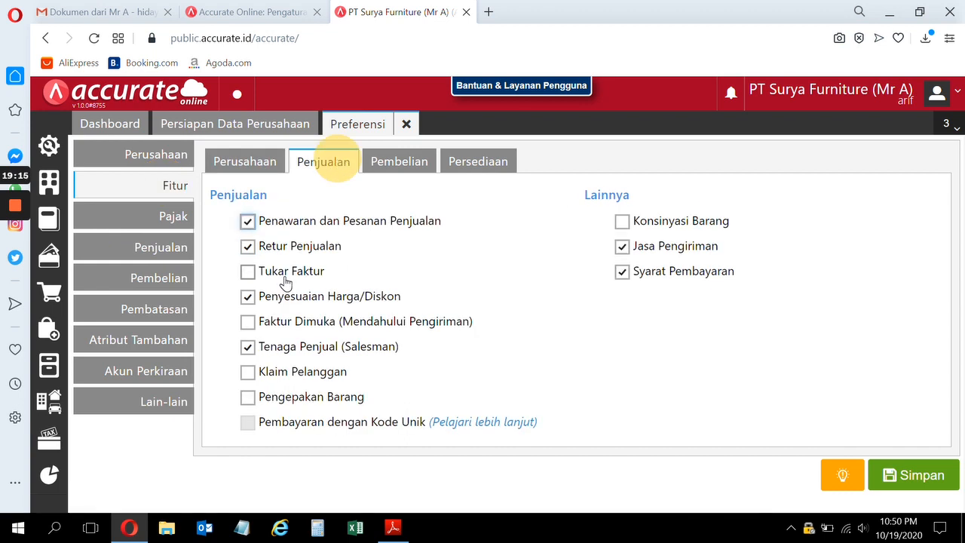
click(246, 324)
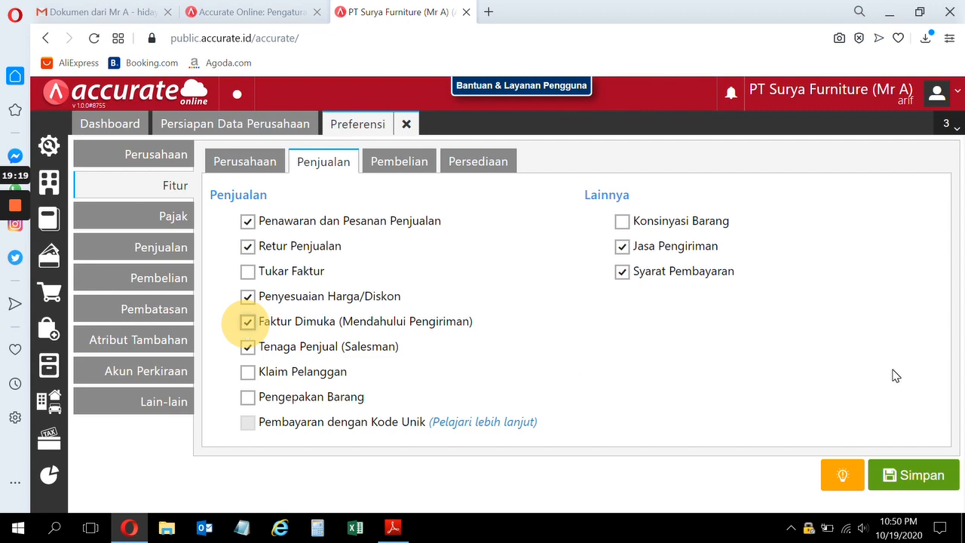
click(905, 470)
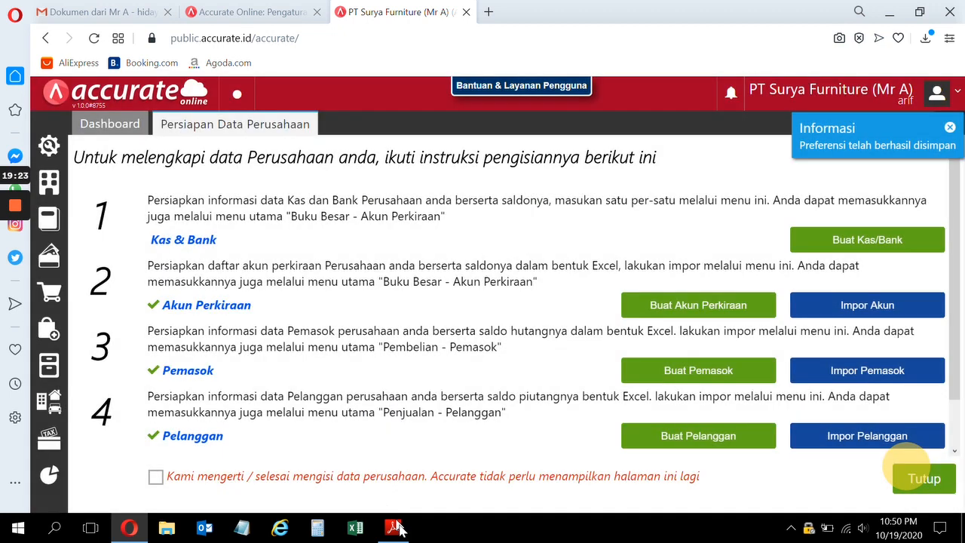
Step: Start a new Faktur Penjualan following the training module and choose CV Utama Jaya as its customer
click(395, 528)
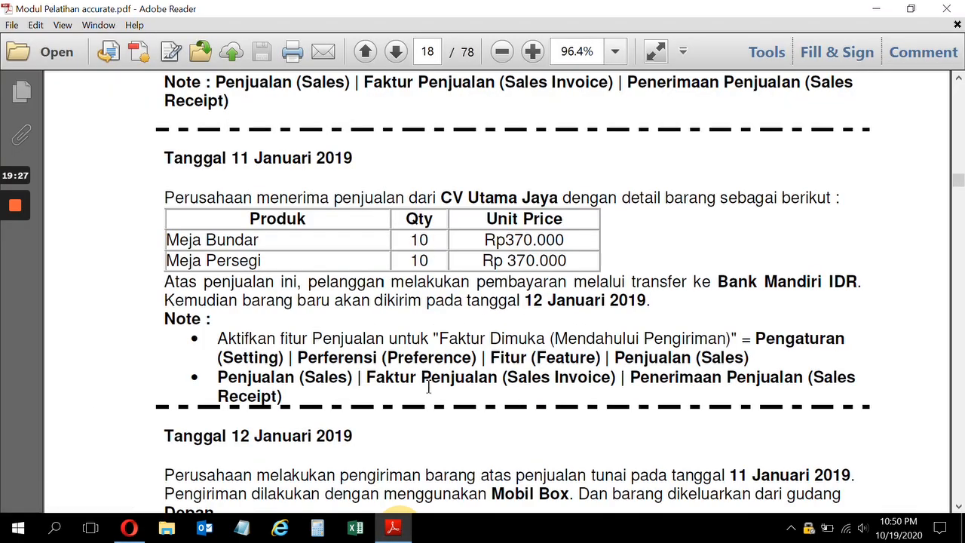
click(129, 527)
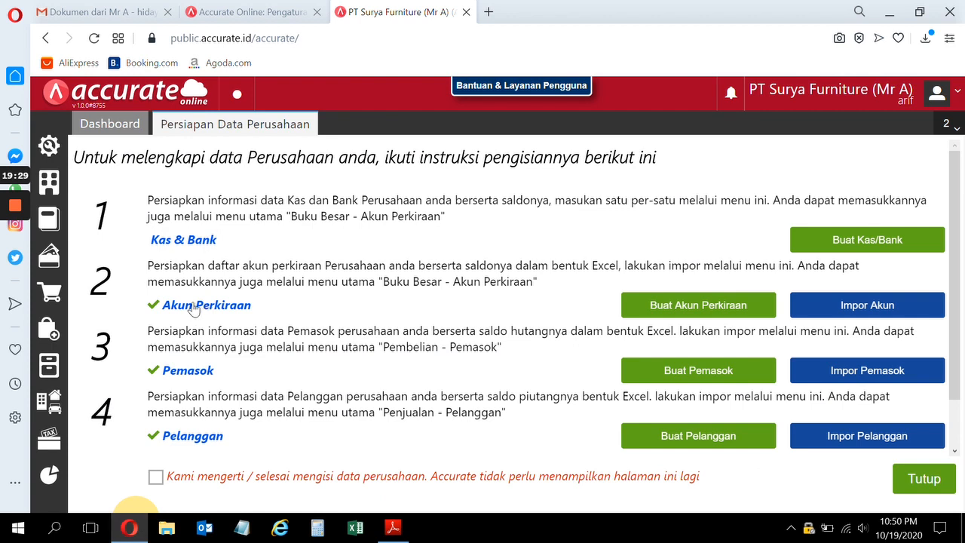
click(43, 294)
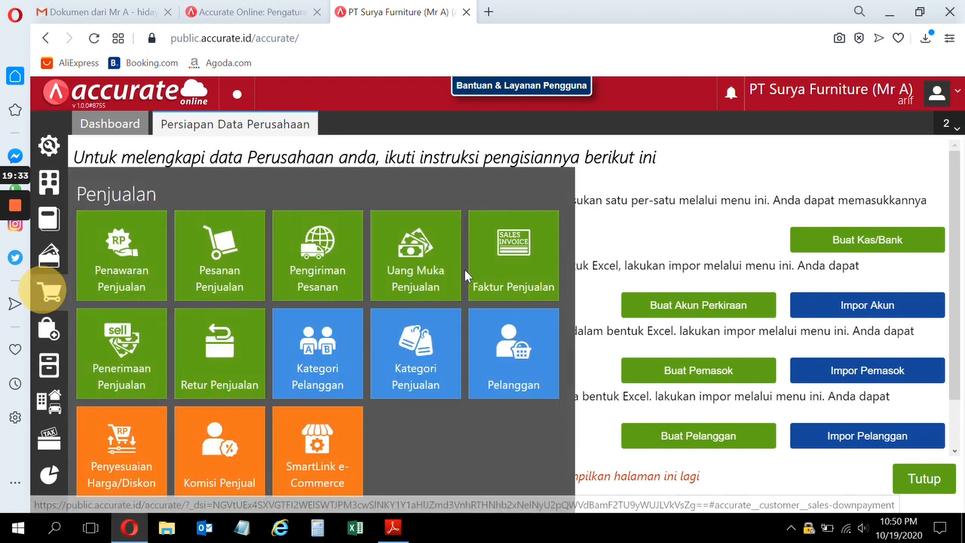
click(498, 269)
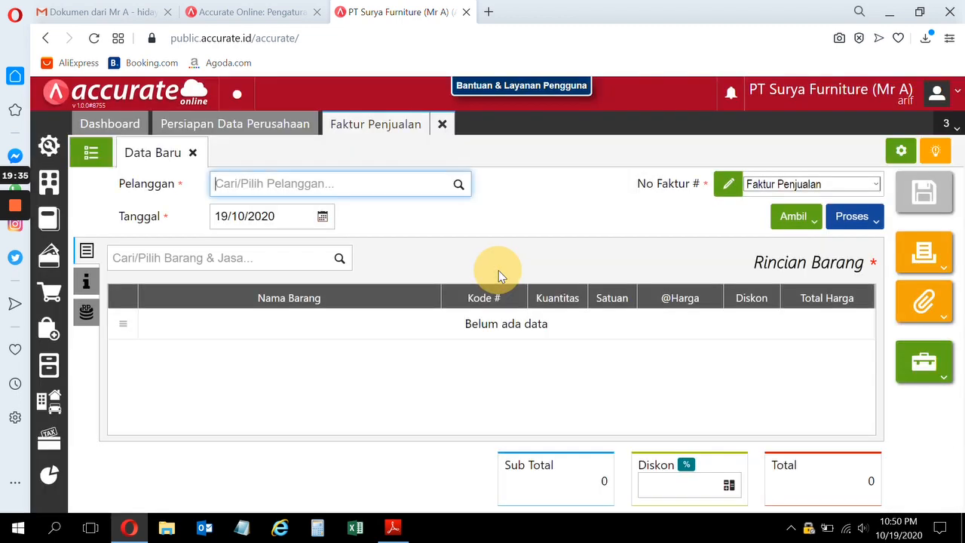
click(388, 533)
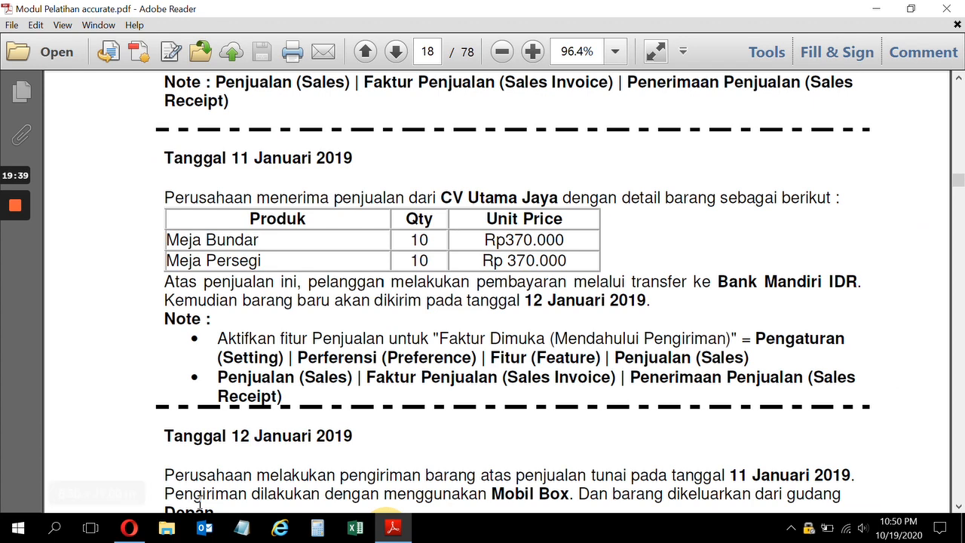
click(129, 527)
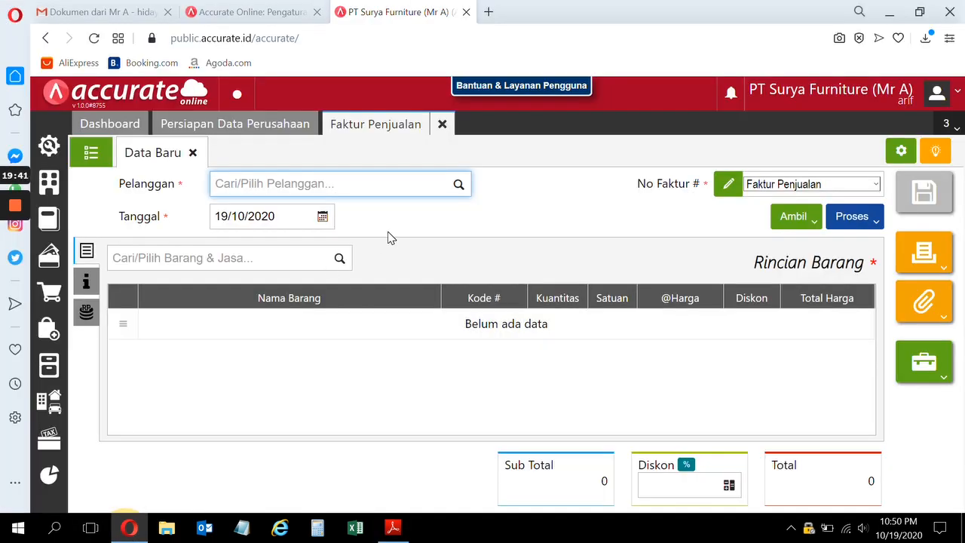
click(460, 186)
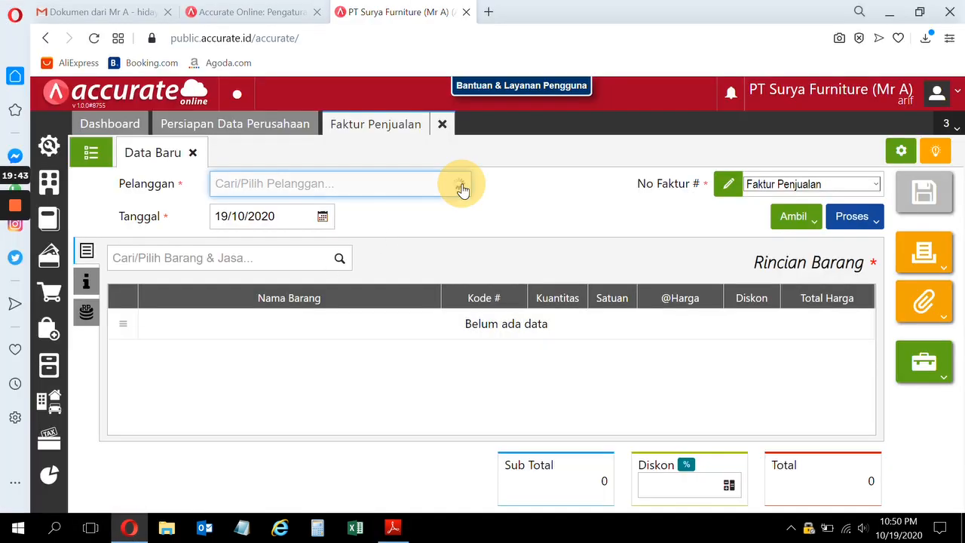
click(350, 242)
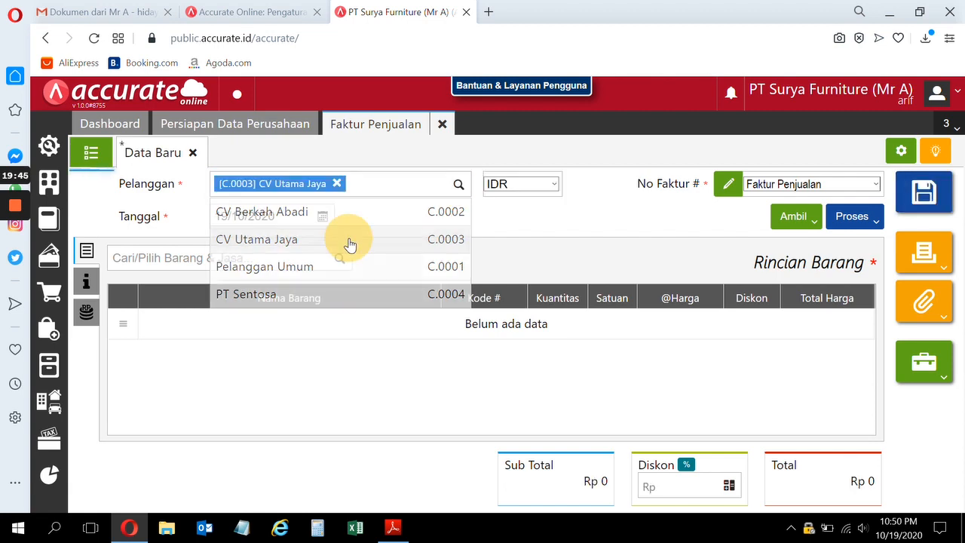
Step: Set the sales invoice date to 11/01/2019 according to the training module
click(392, 527)
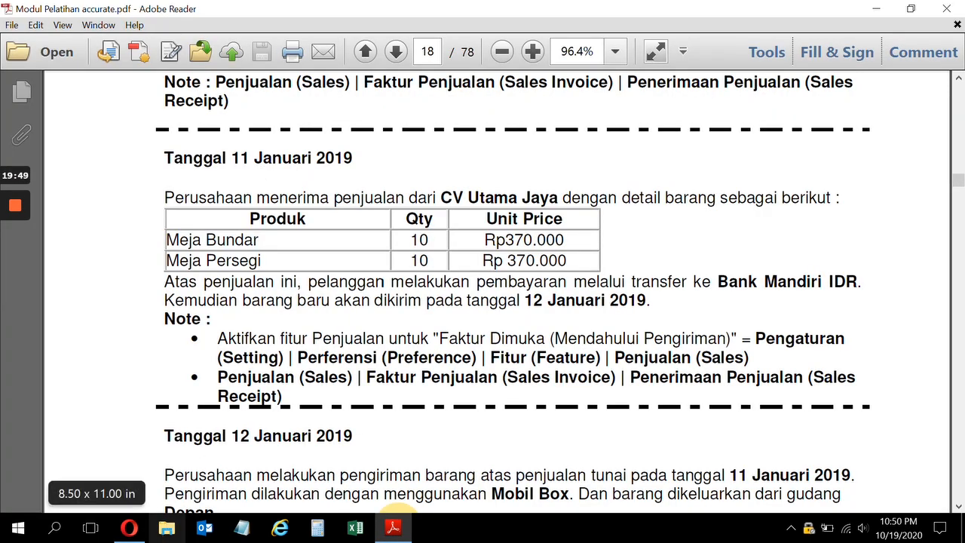
click(129, 527)
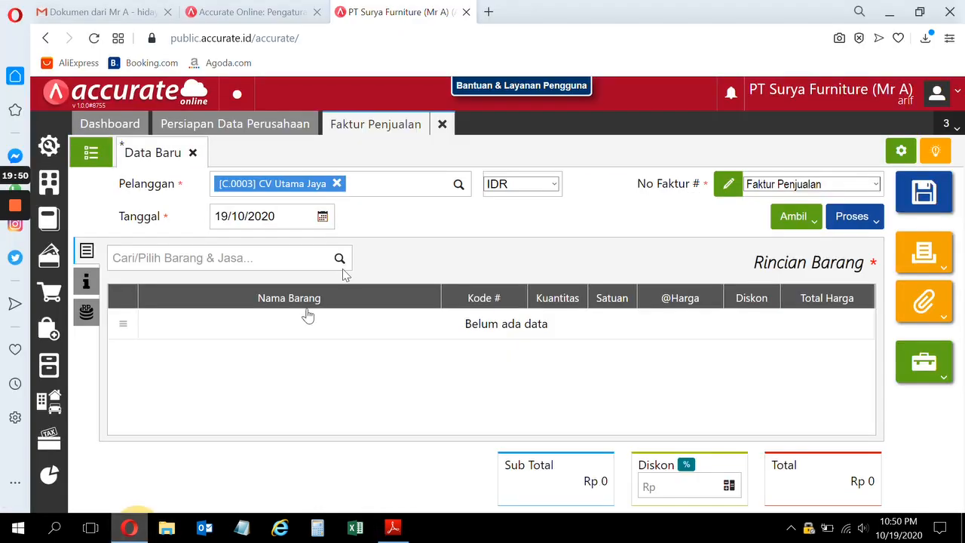
click(282, 215)
text(110)
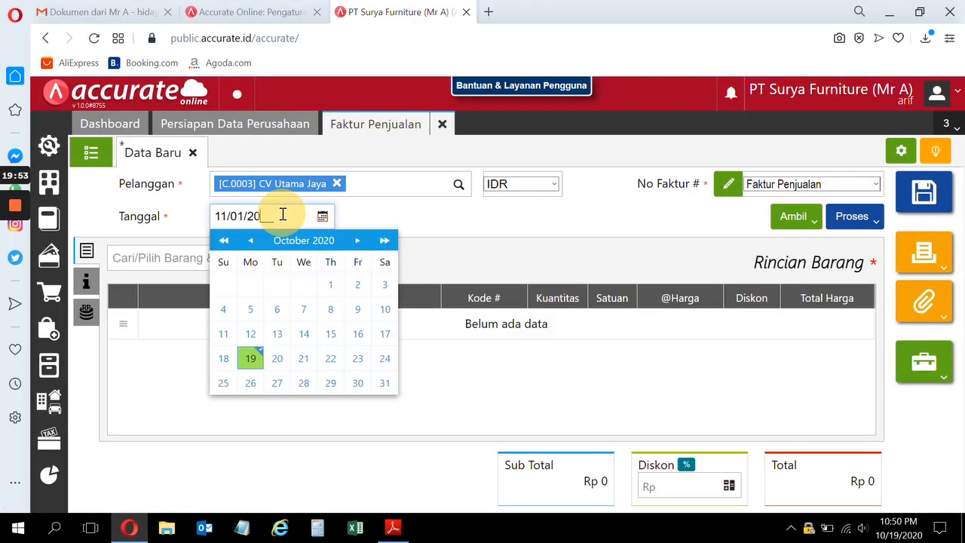
click(514, 222)
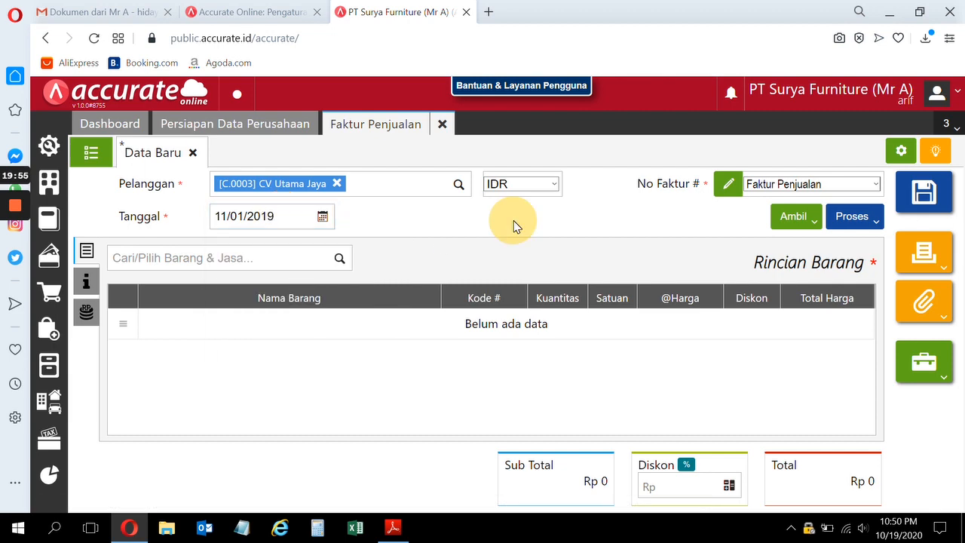
Step: Add Meja Bundar to the sales invoice with a quantity of 10, checking the item details in the training module in Adobe Reader
click(392, 528)
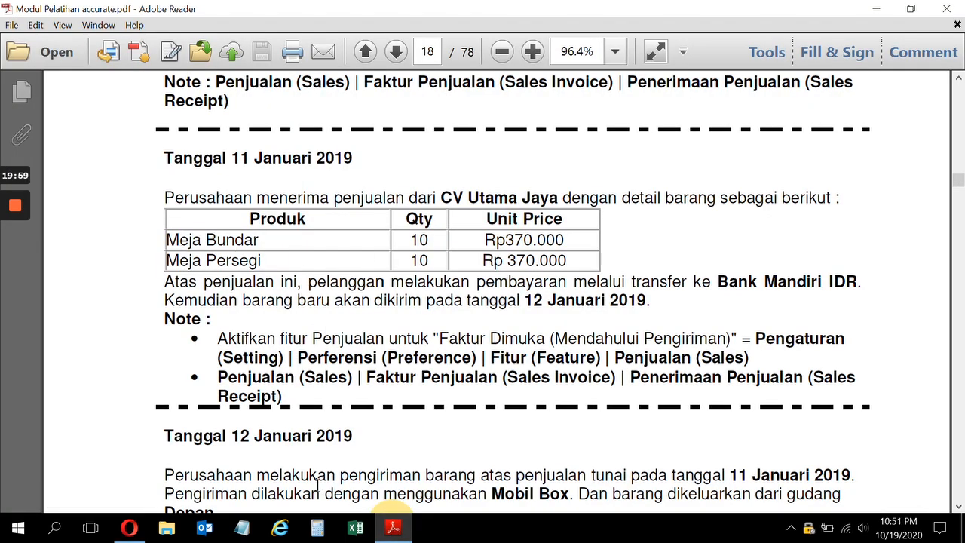
click(129, 528)
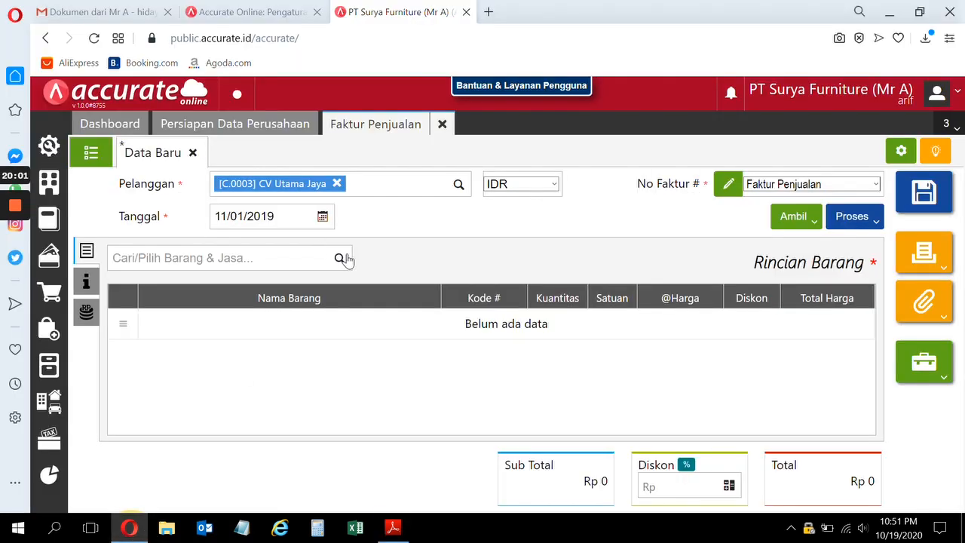
click(343, 259)
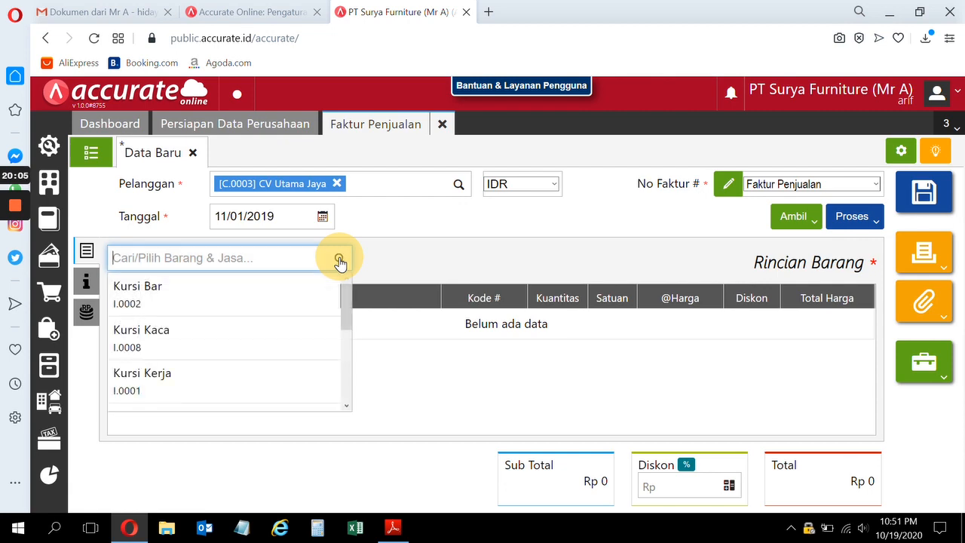
drag(347, 293, 344, 352)
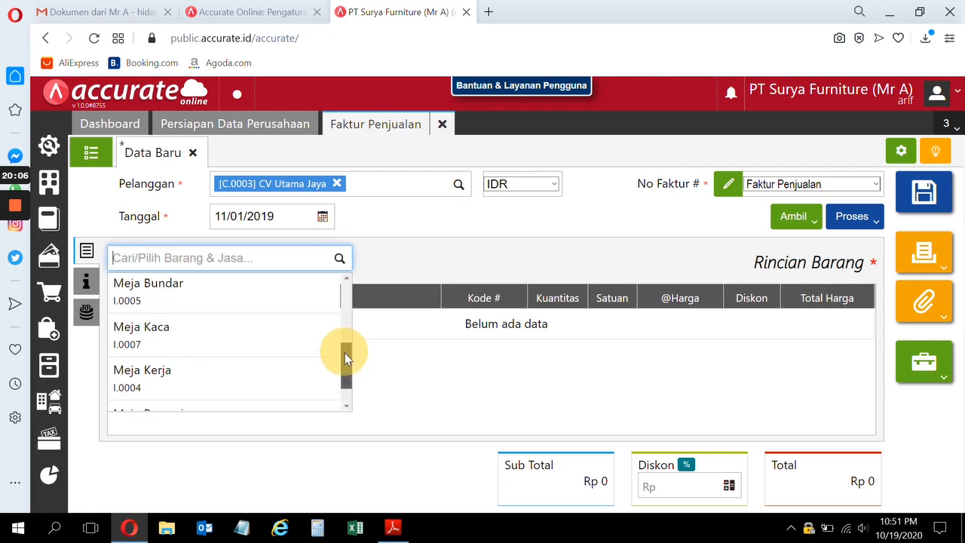
click(248, 284)
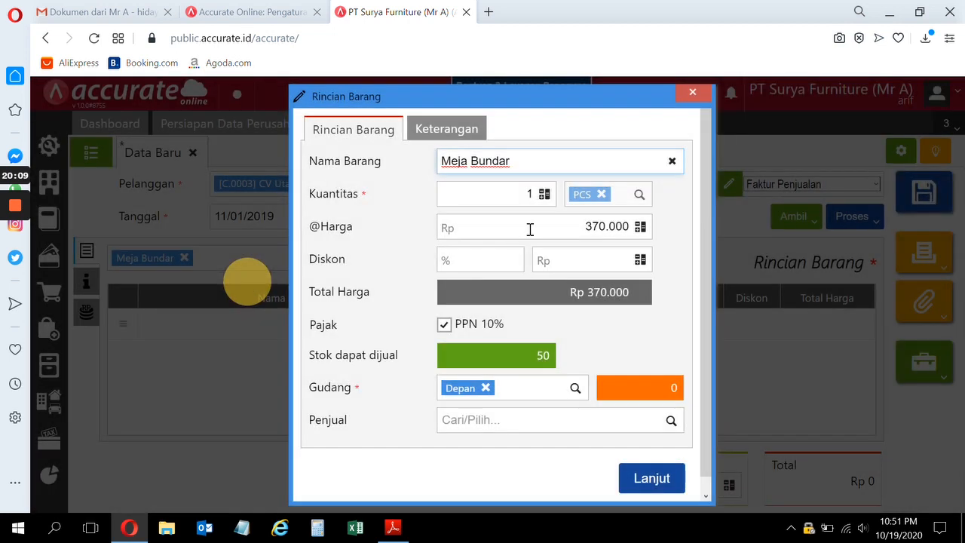
click(531, 194)
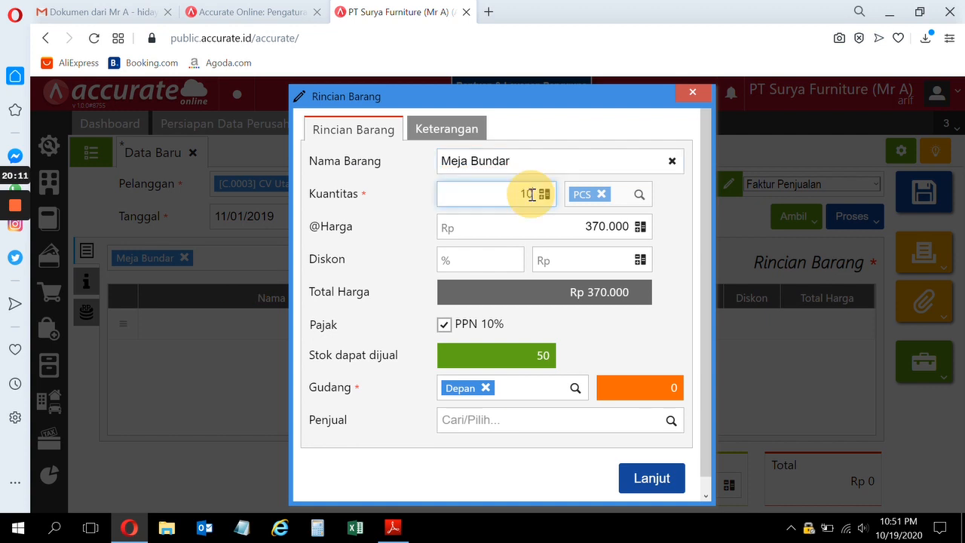
click(400, 527)
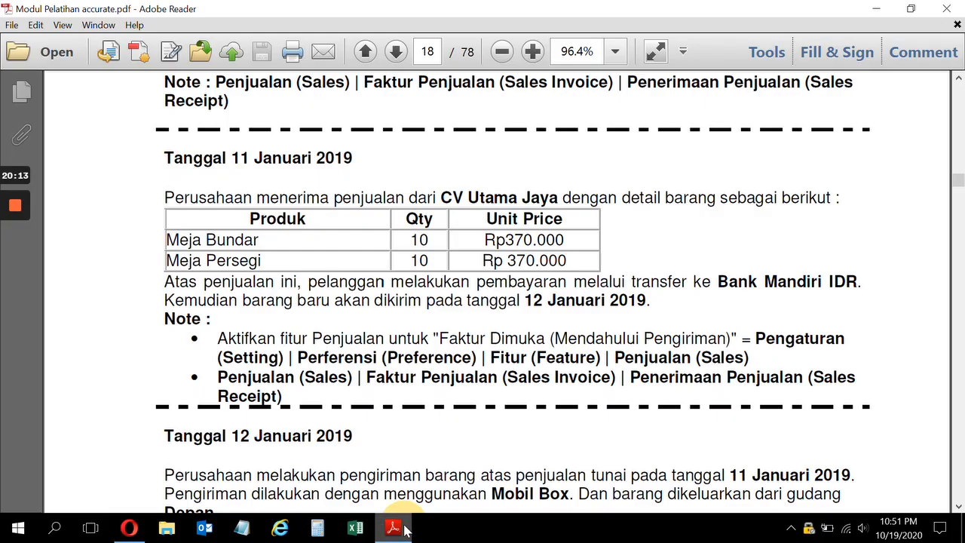
click(129, 528)
click(648, 480)
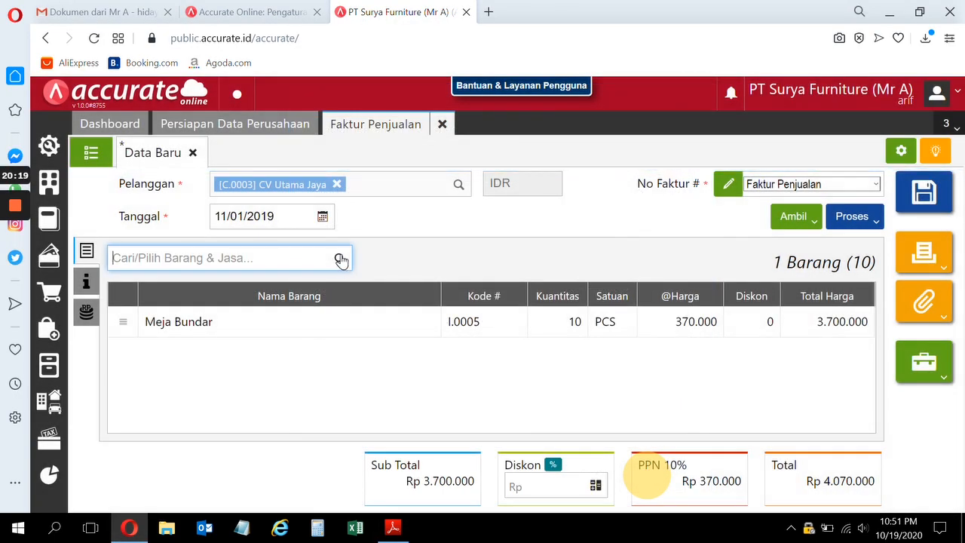
Step: Check the second product in the training module and add Meja Persegi to the sales invoice with a quantity of 10
click(392, 527)
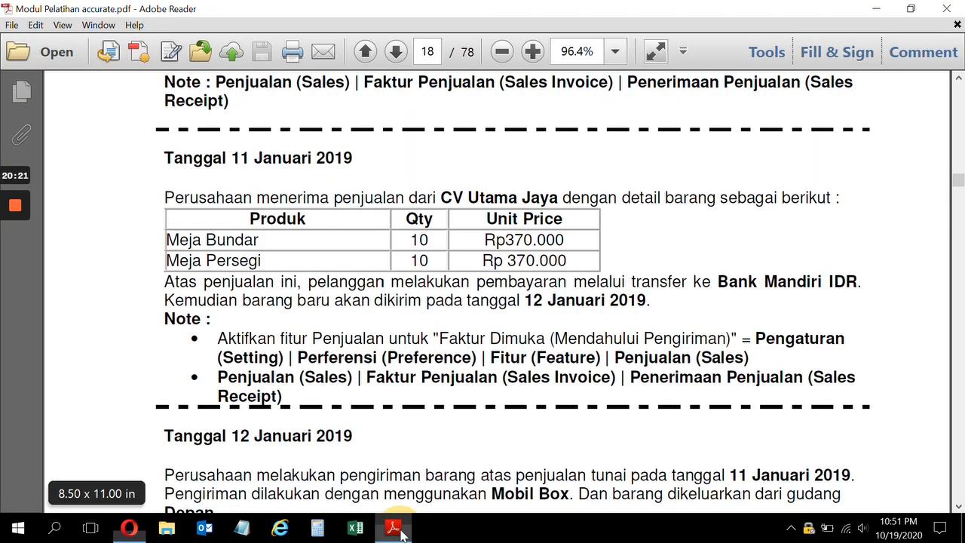
click(129, 528)
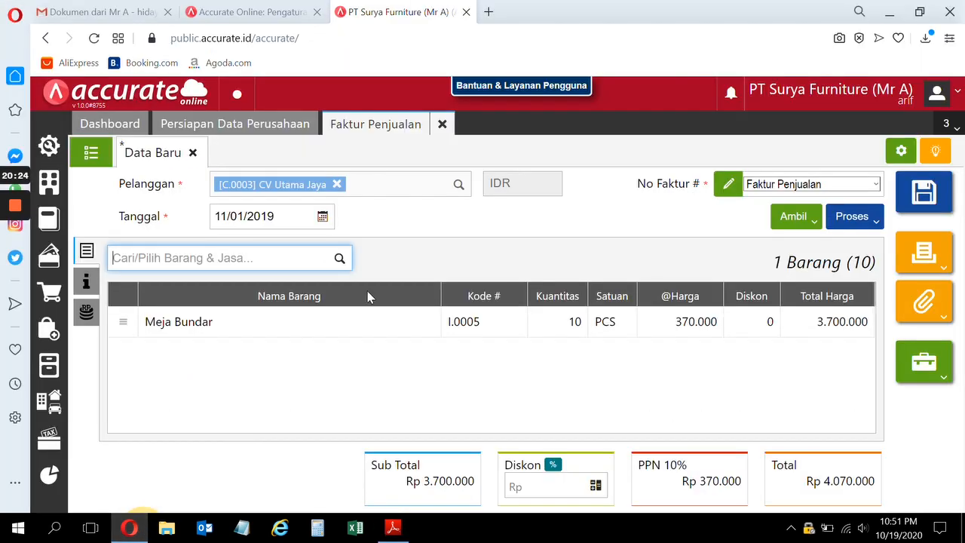
click(337, 259)
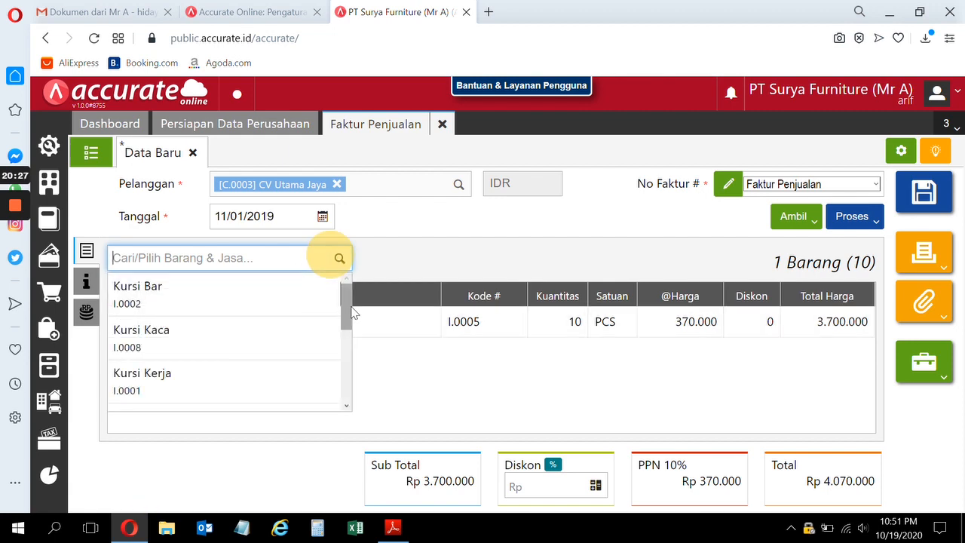
drag(348, 306, 343, 376)
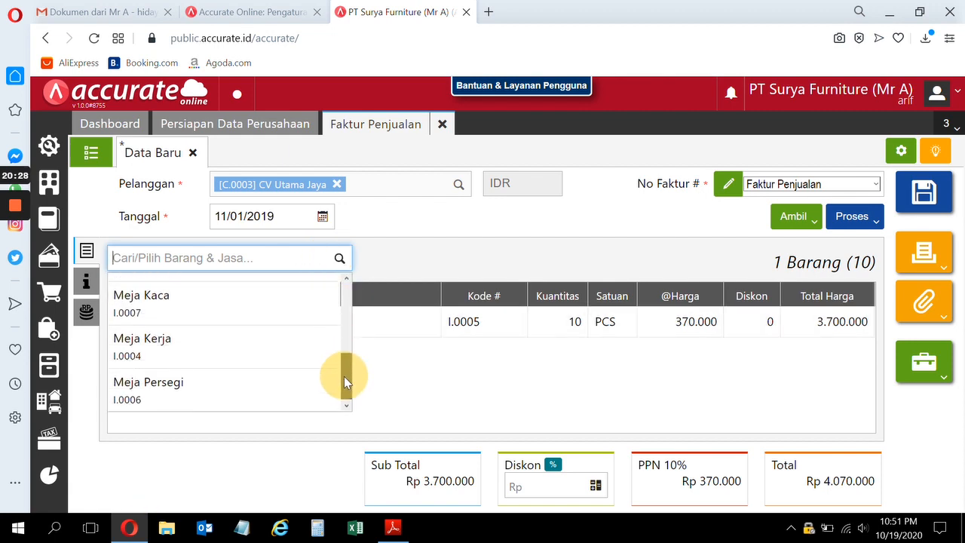
click(279, 386)
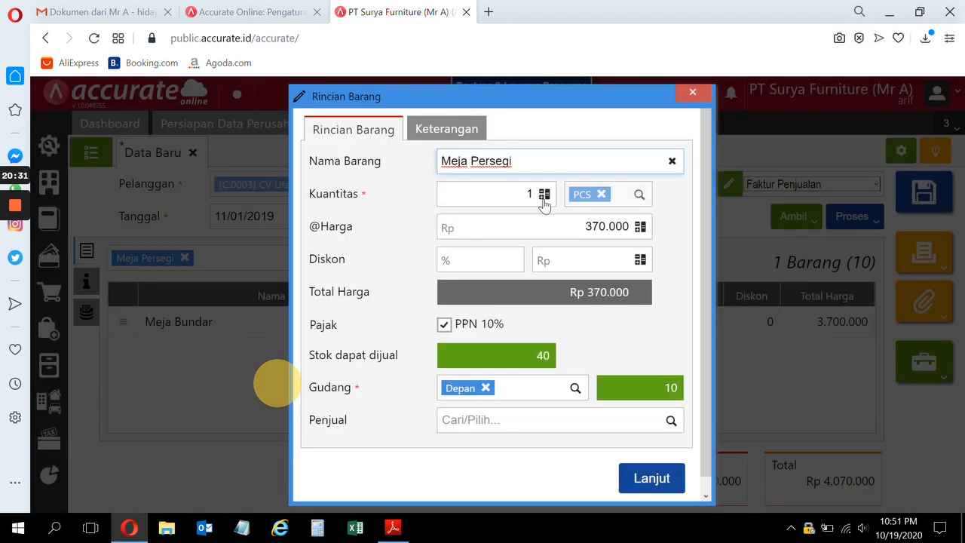
click(533, 195)
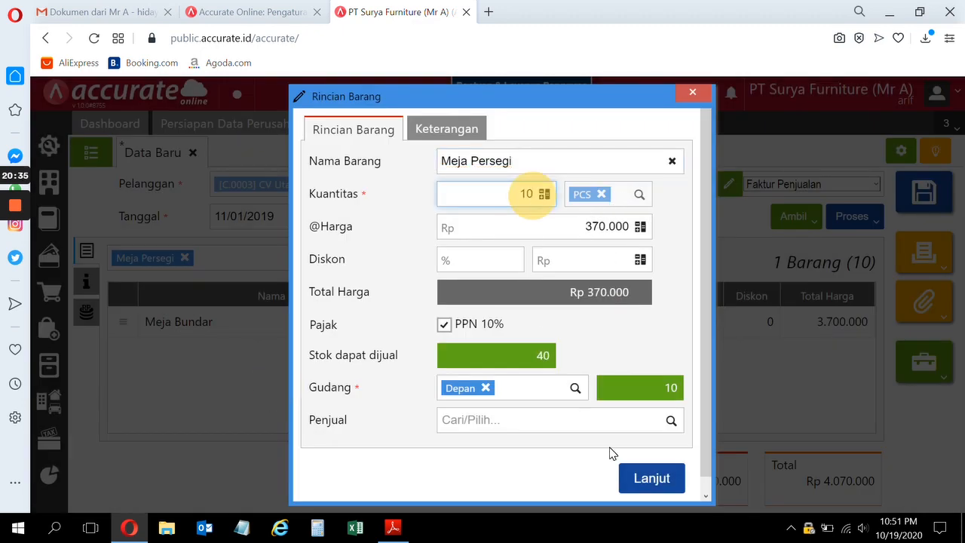
click(637, 478)
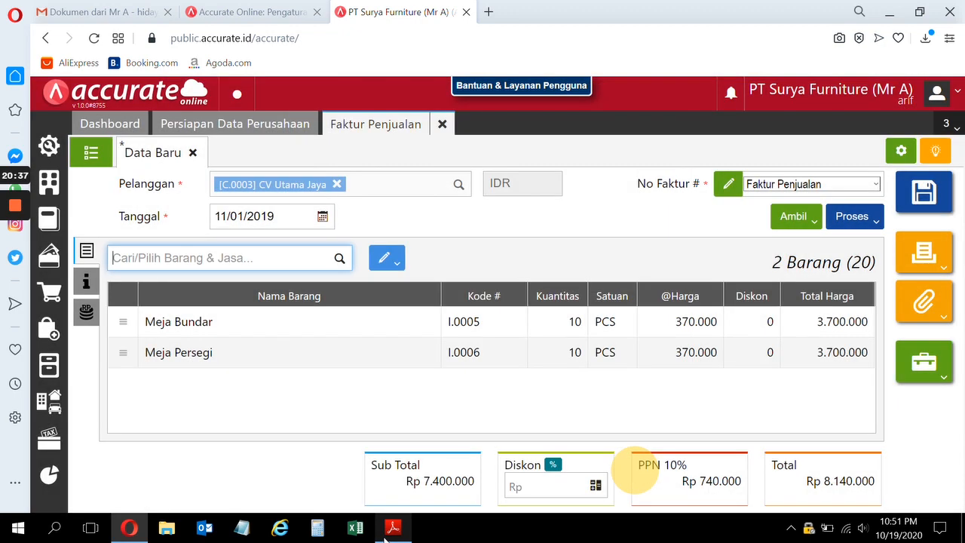
Step: Set the invoice's delivery date (Tgl Pengiriman) to 12/01/2019 according to the training module
click(388, 529)
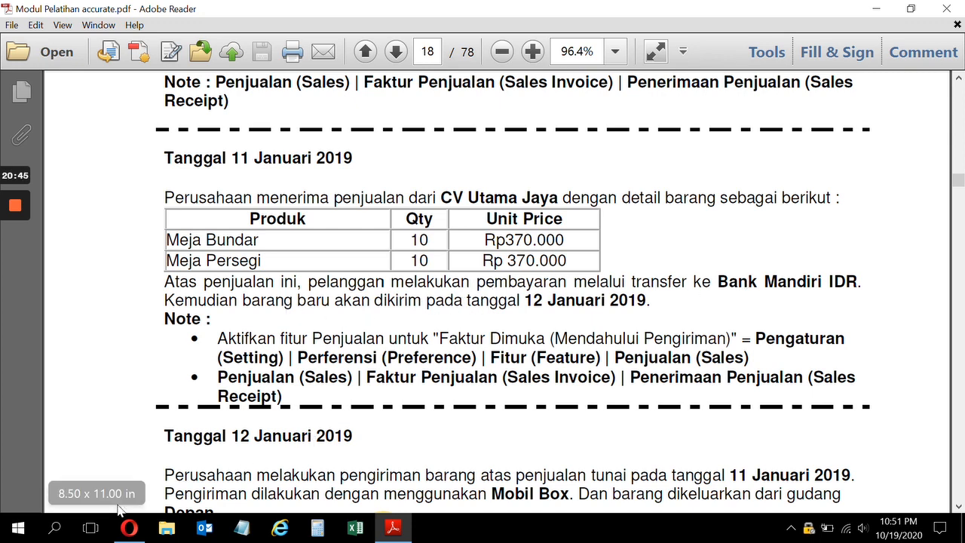
click(129, 527)
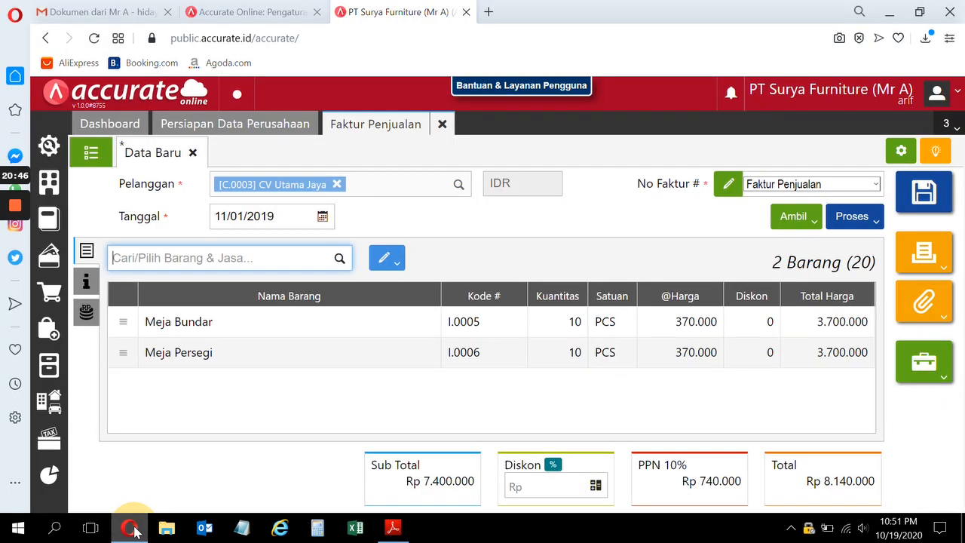
click(86, 282)
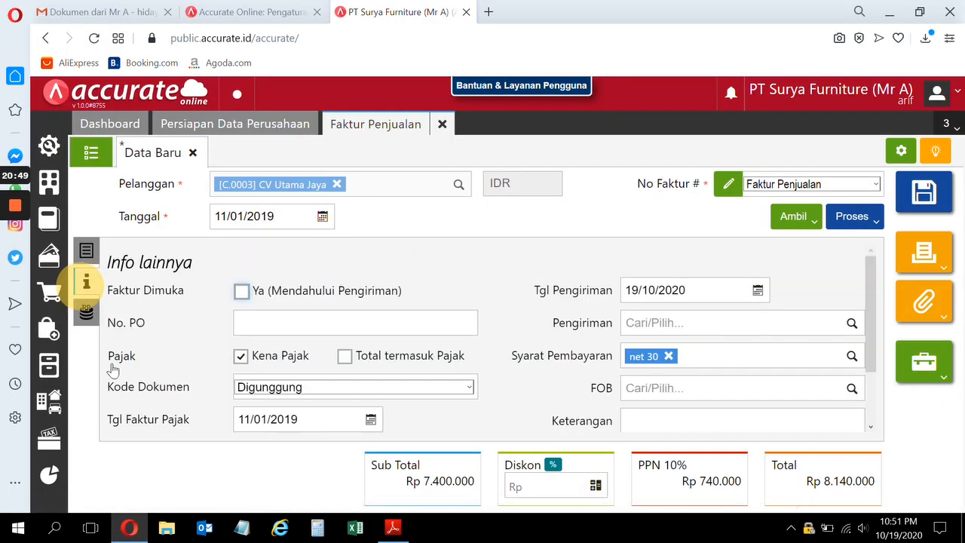
click(697, 293)
text(1)
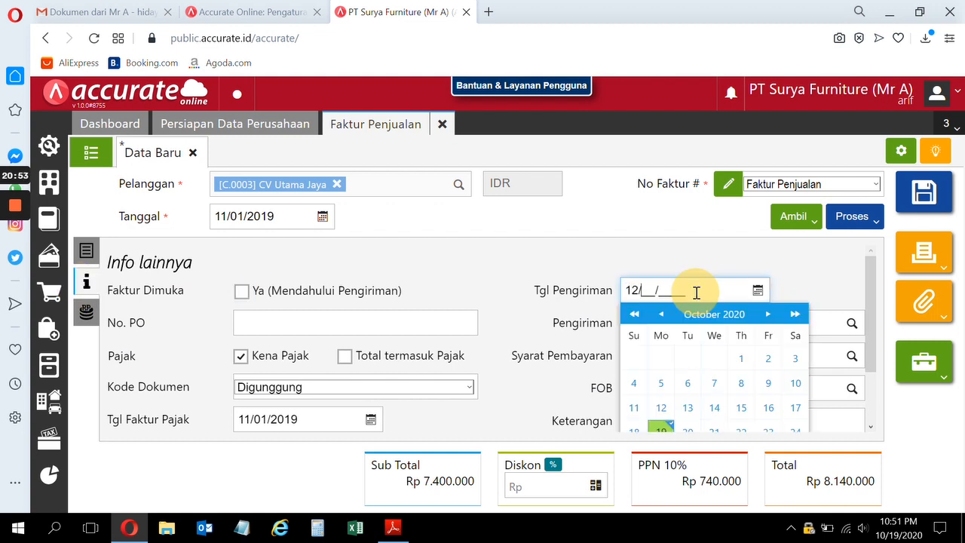
text(2/01/2019)
click(564, 248)
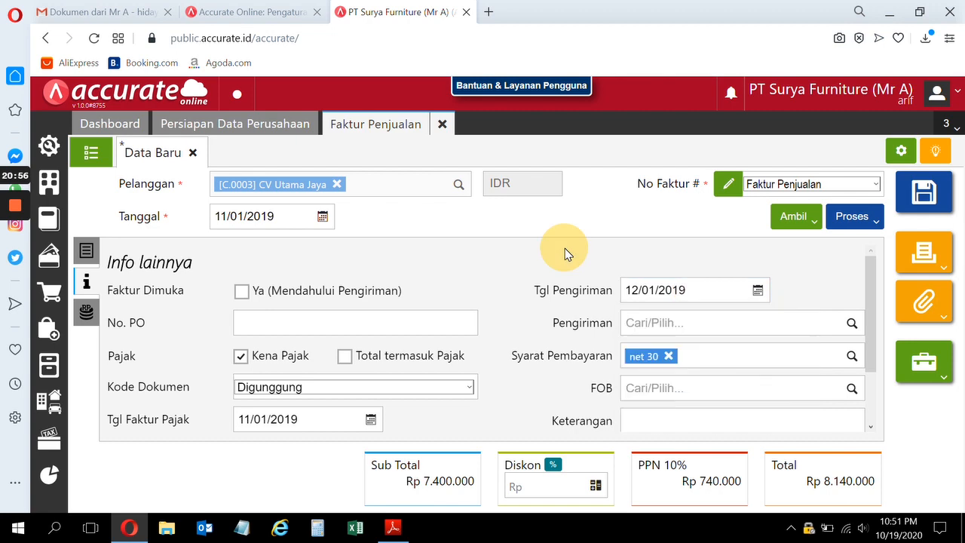
Step: Check the module's delivery note, mark the invoice as Faktur Dimuka (Mendahului Pengiriman), and return to its item details
click(403, 531)
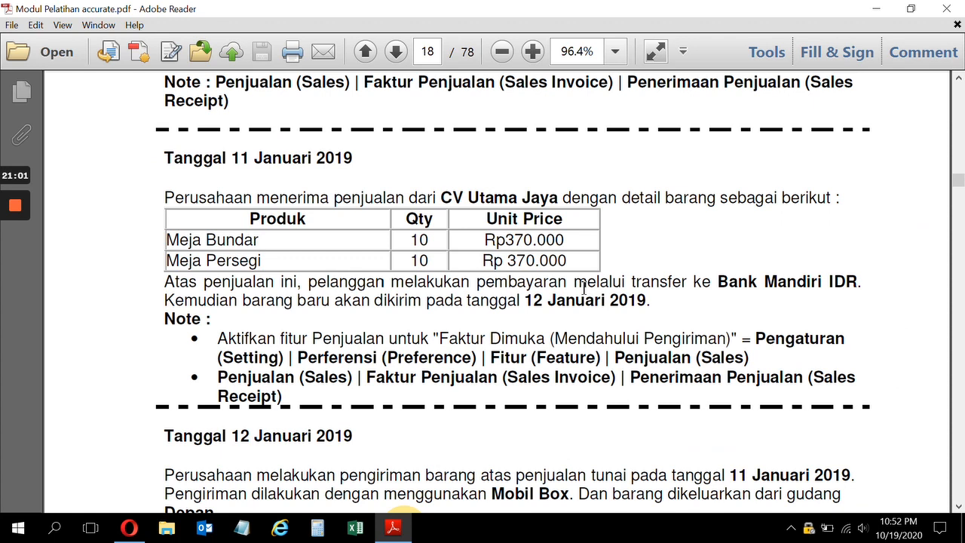
click(119, 532)
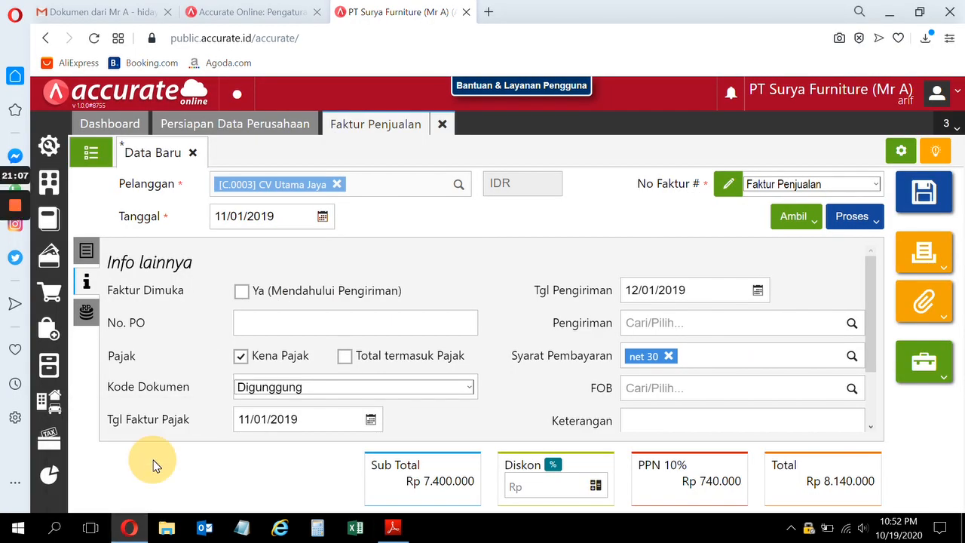
click(241, 293)
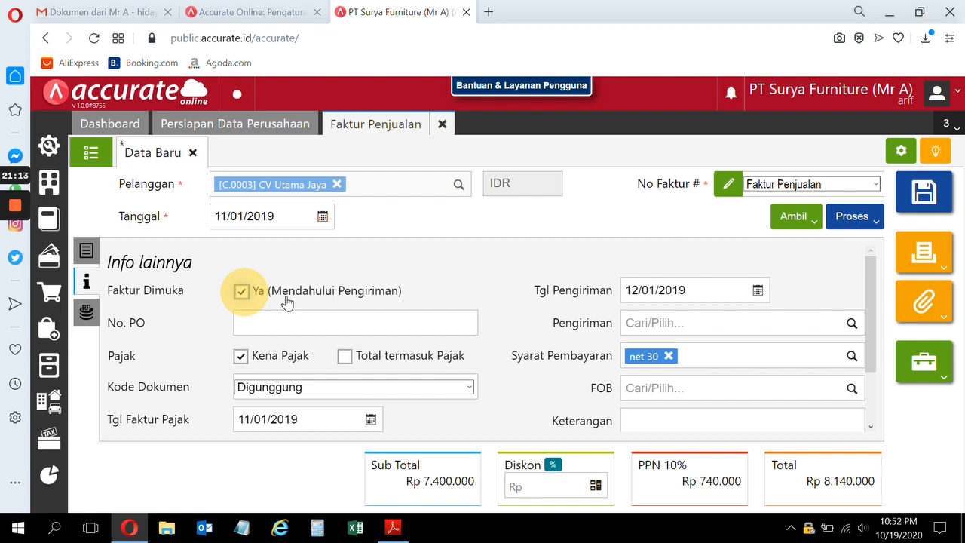
click(86, 250)
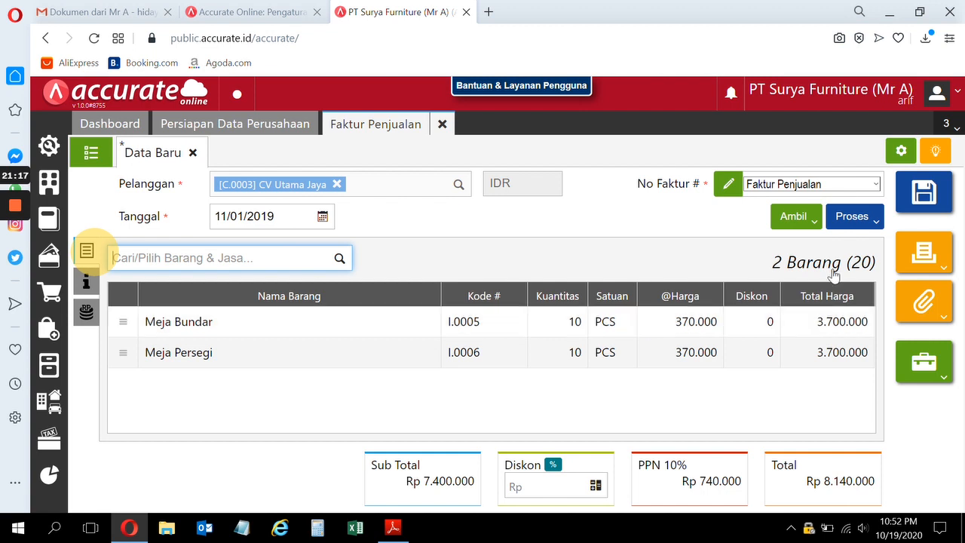
Step: Process the invoice to Pembayaran, choosing Bank Mandiri IDR as the bank and Transfer Bank as the payment method
click(852, 219)
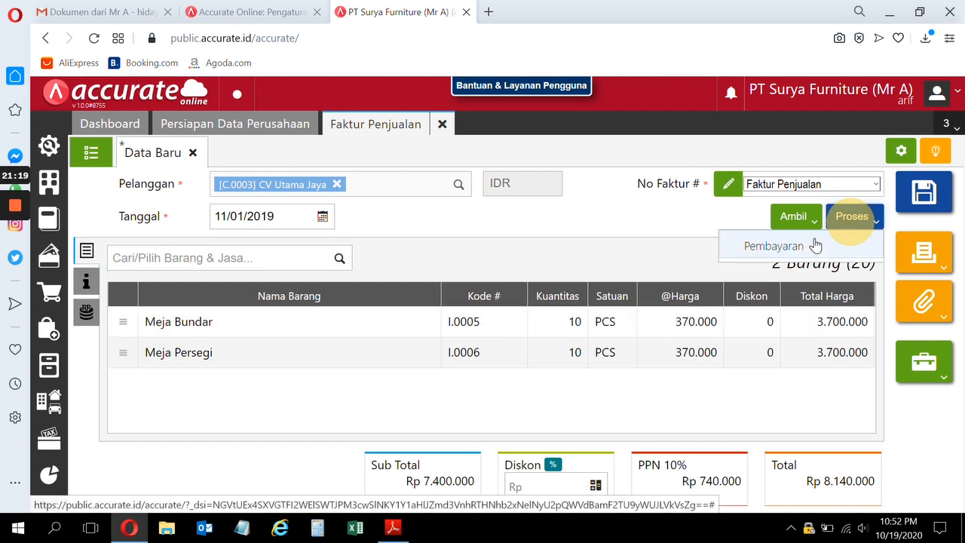
click(815, 245)
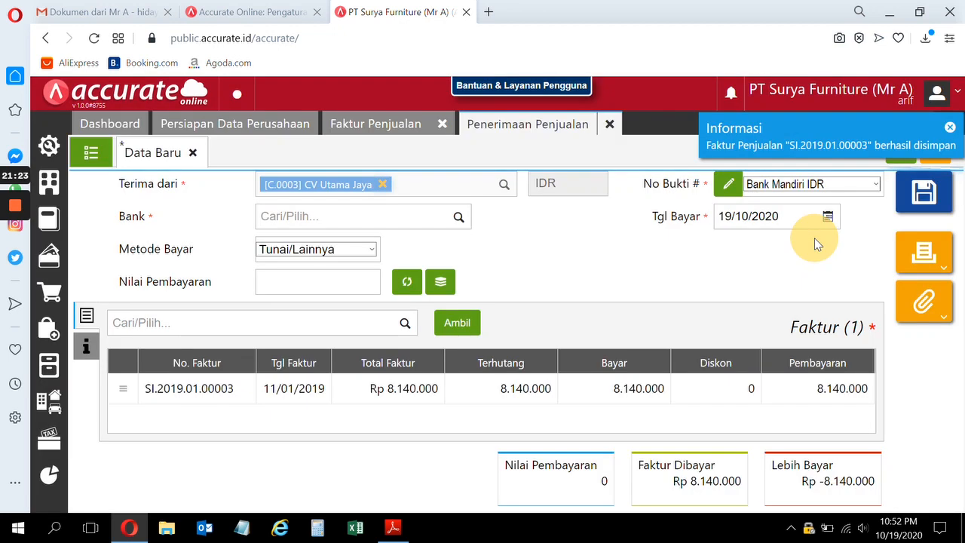
click(456, 218)
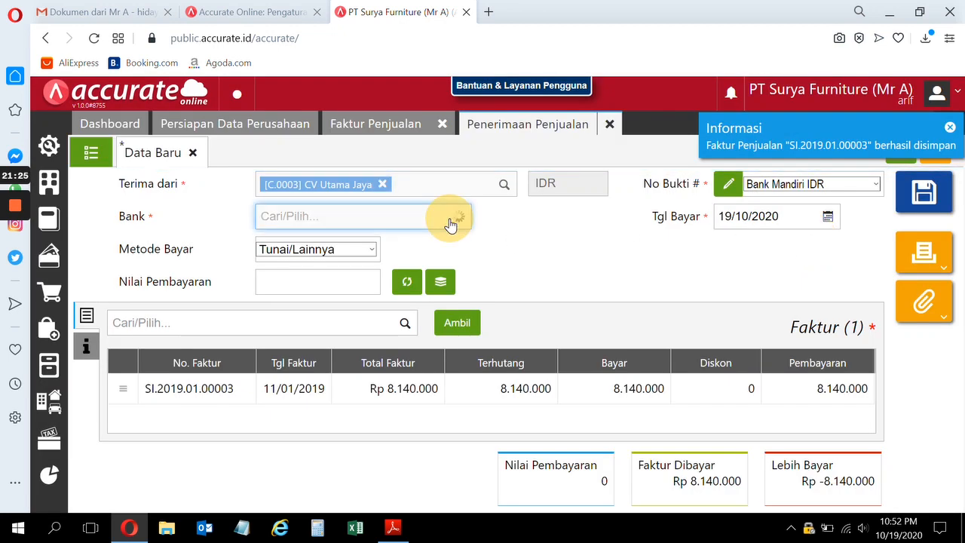
click(358, 343)
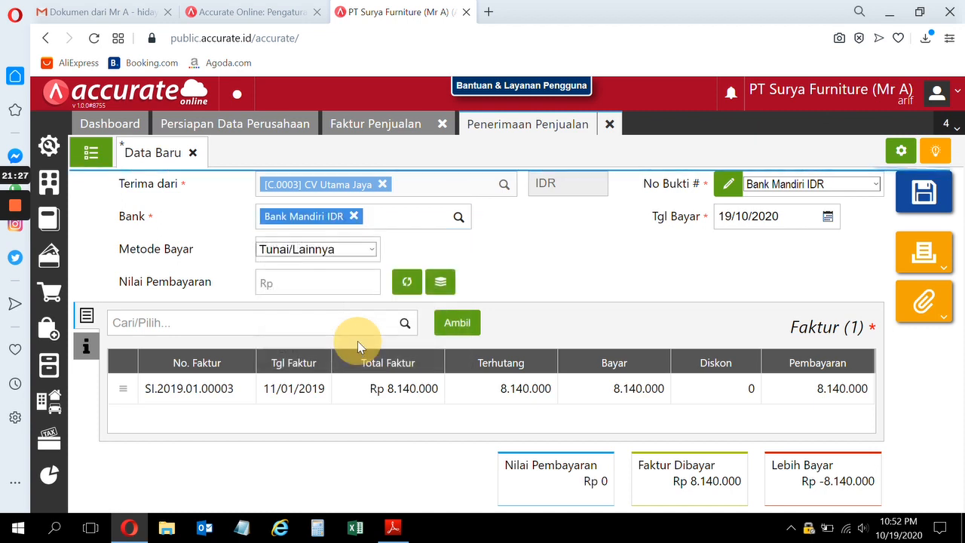
click(324, 253)
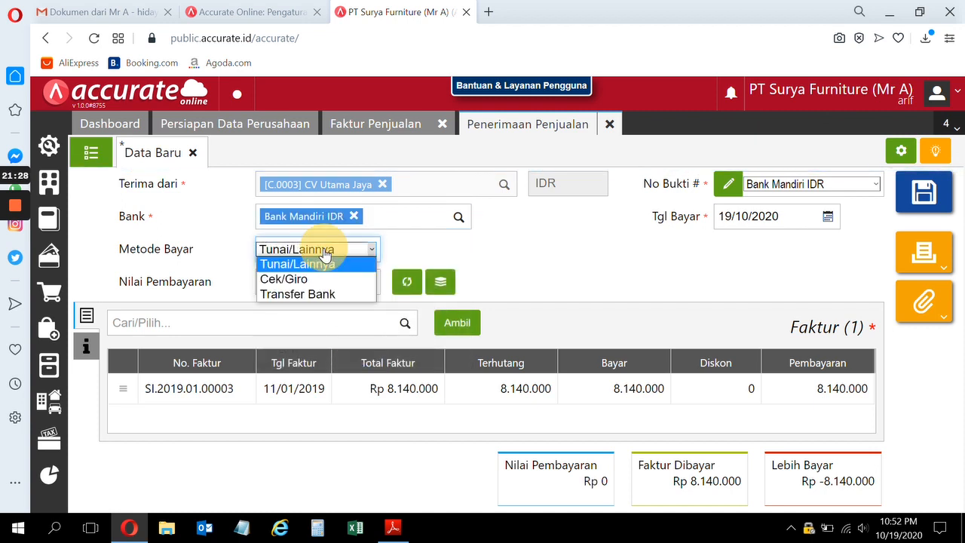
click(307, 296)
click(622, 257)
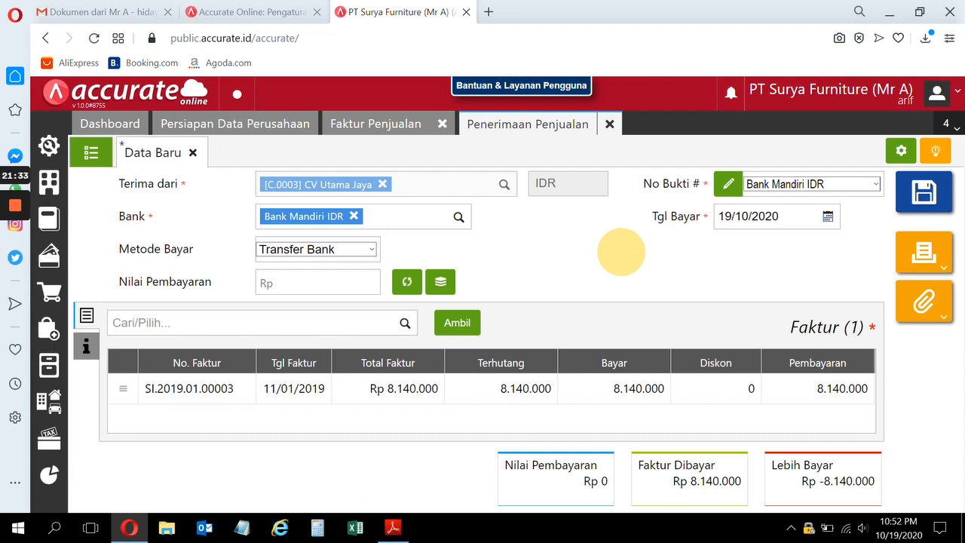
Step: Set the receipt's payment date to 11/01/2019 per the training module and fill the payment amount with the invoice total, Rp 8.140.000
click(406, 536)
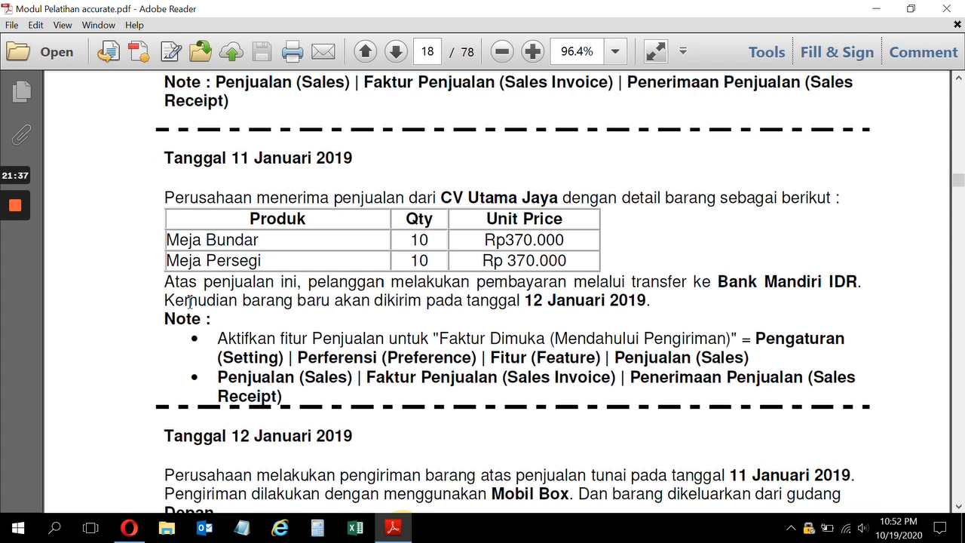
click(129, 527)
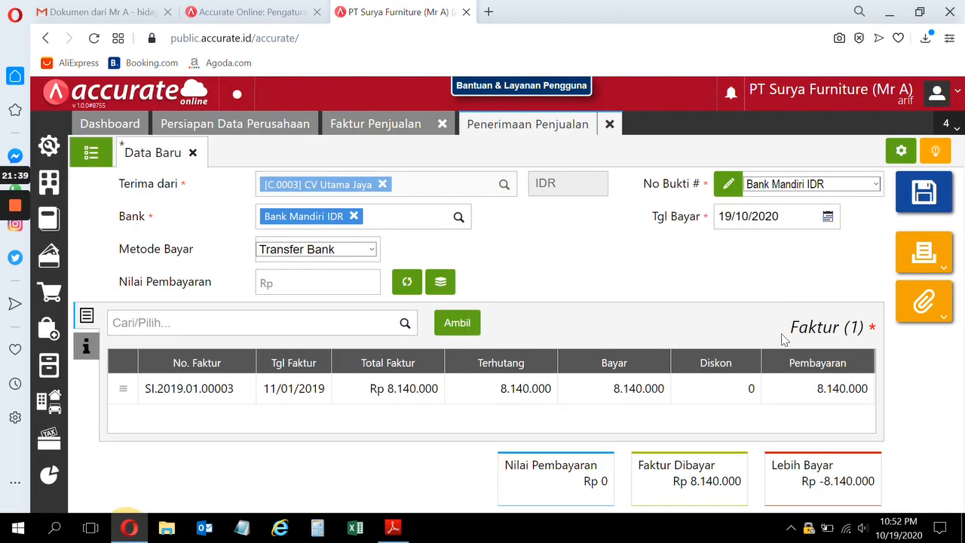
click(780, 218)
text(11)
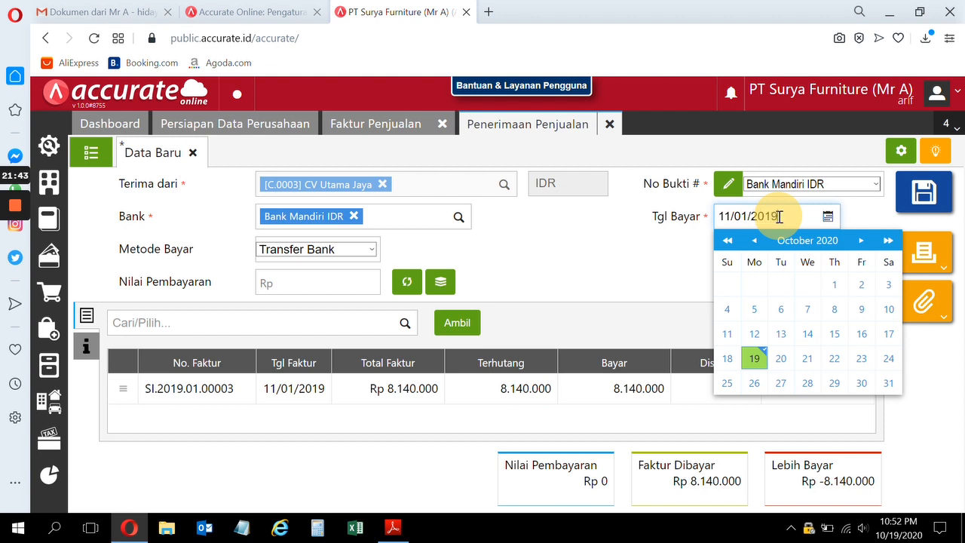
click(588, 235)
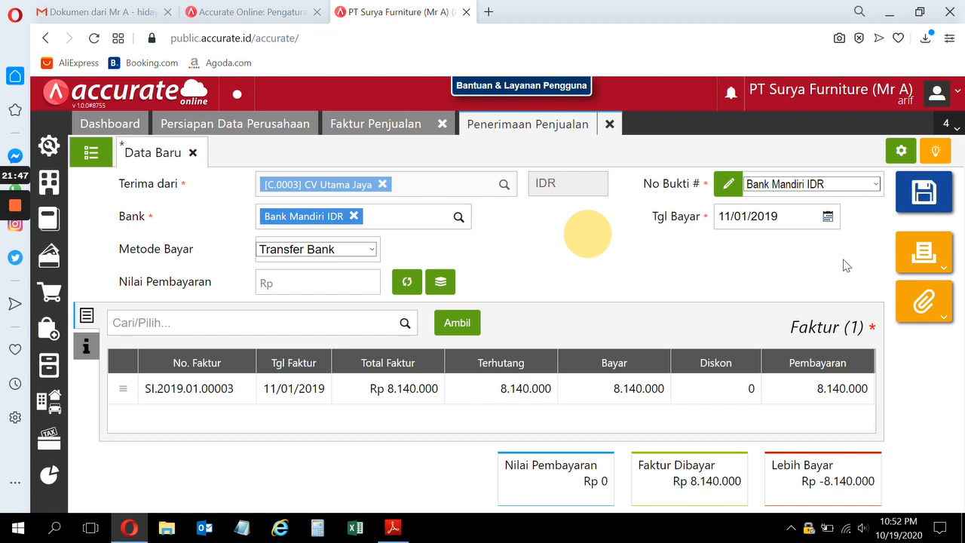
click(407, 281)
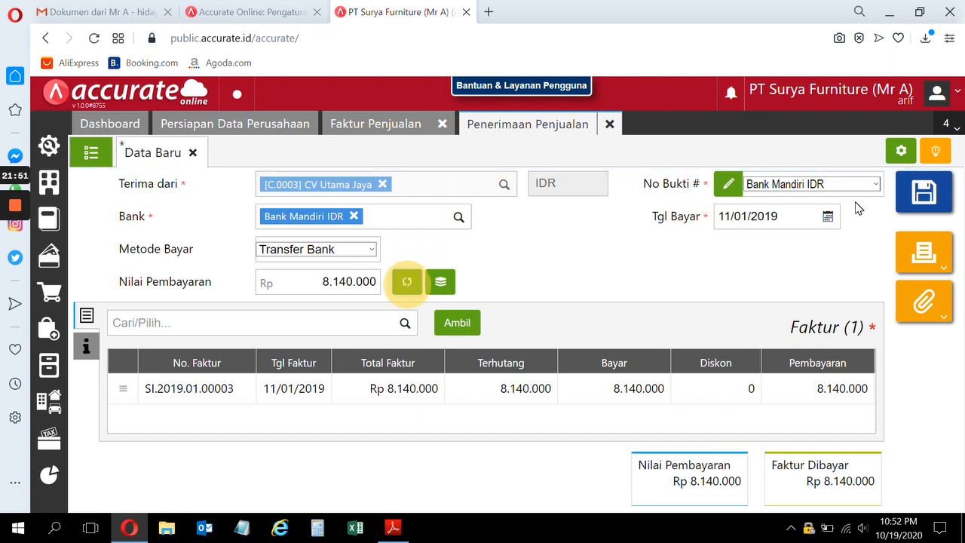
Step: Save the CV Utama Jaya sales receipt and close the Penerimaan Penjualan and Faktur Penjualan forms
click(922, 202)
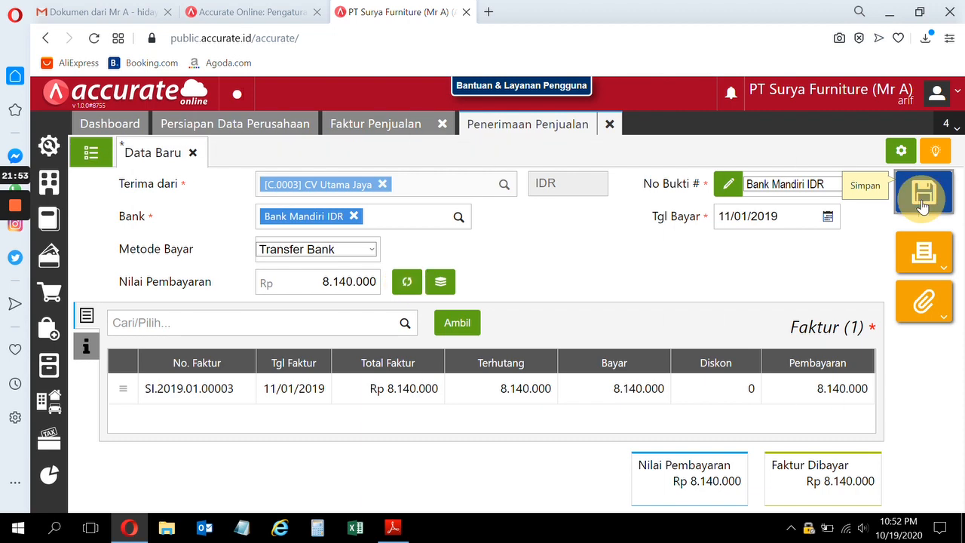
click(610, 123)
click(443, 125)
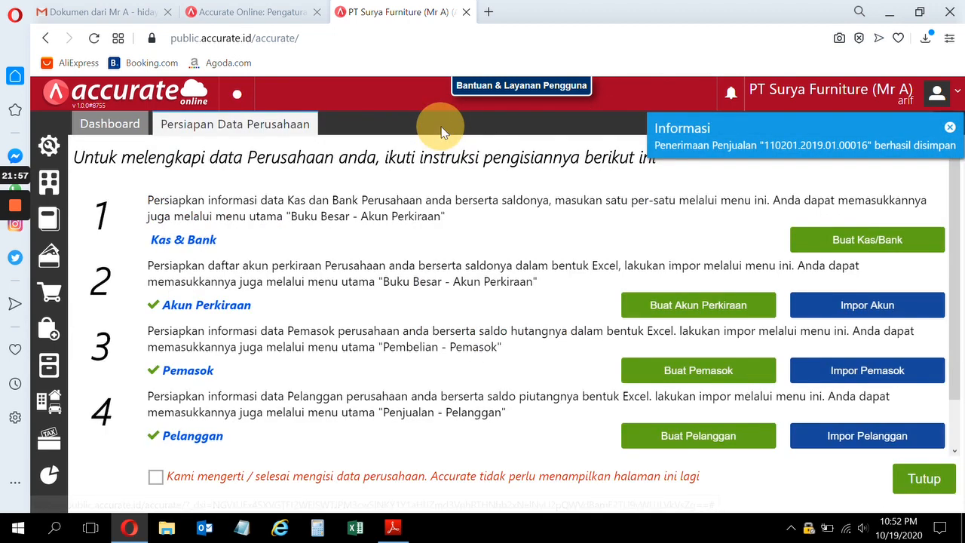
Step: Check the 11 January transaction in the training module and review the recorded receipts in the Penerimaan Penjualan list, closing it when done
click(393, 527)
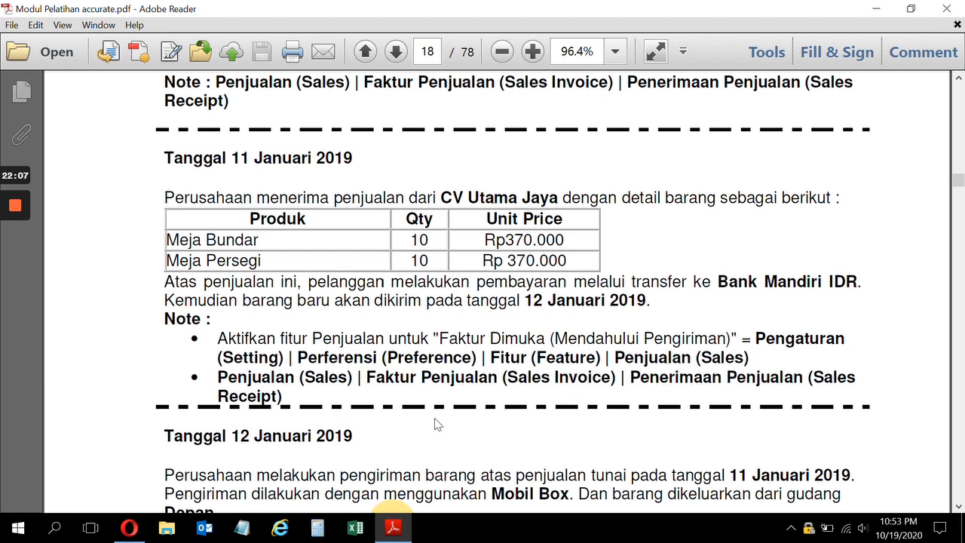
click(129, 528)
click(51, 291)
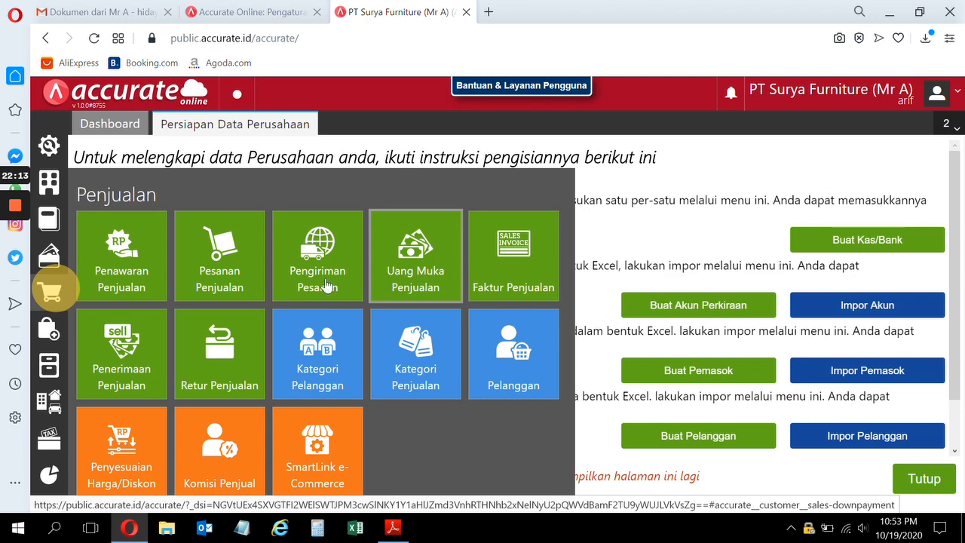
click(128, 370)
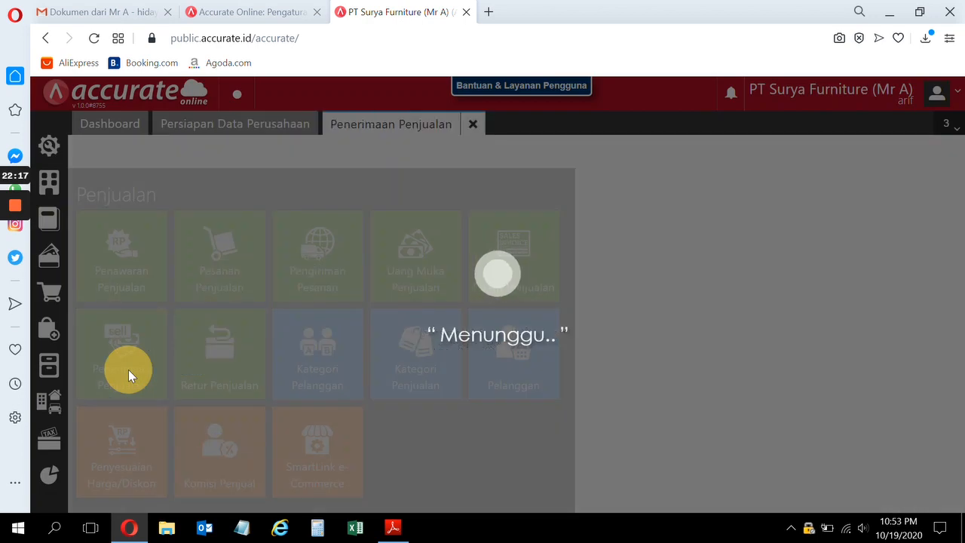
click(91, 152)
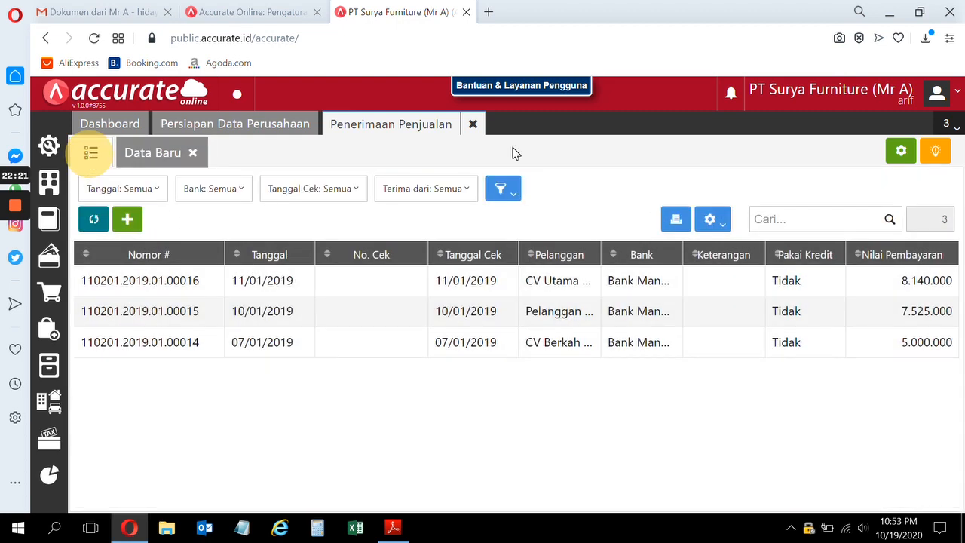
click(472, 127)
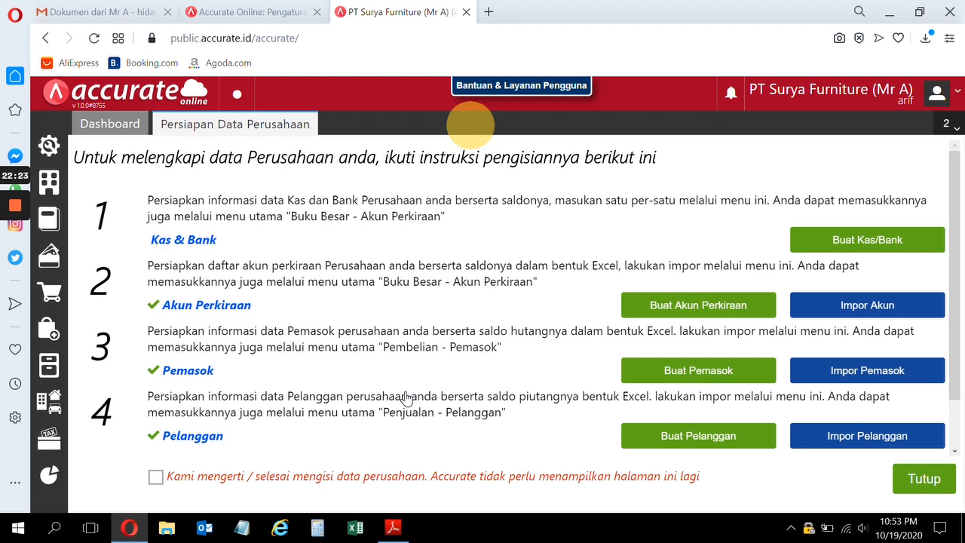
Step: Read the training module's 12 January 2019 instructions for delivering the goods sold on 11 January
key(alt+Tab)
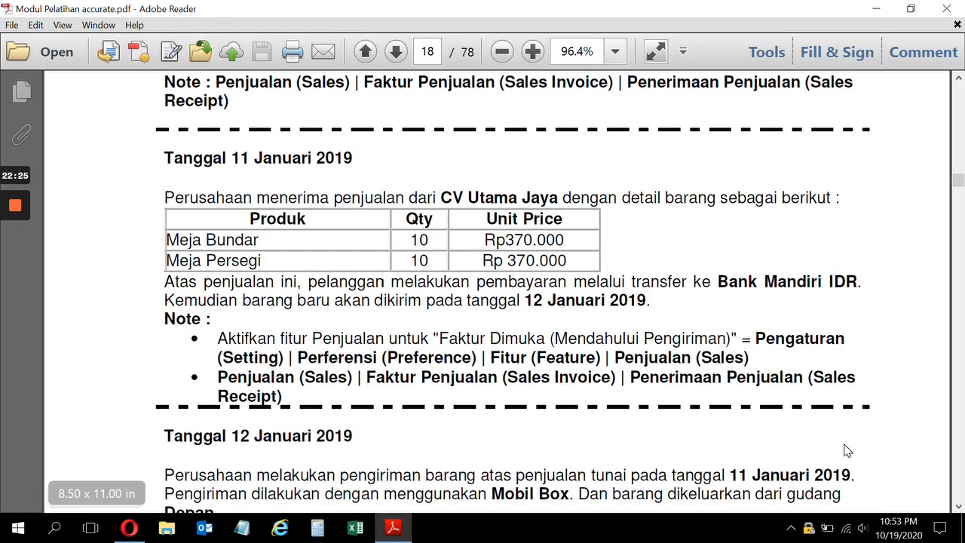
click(959, 505)
click(960, 505)
click(960, 506)
click(960, 507)
click(960, 505)
click(959, 505)
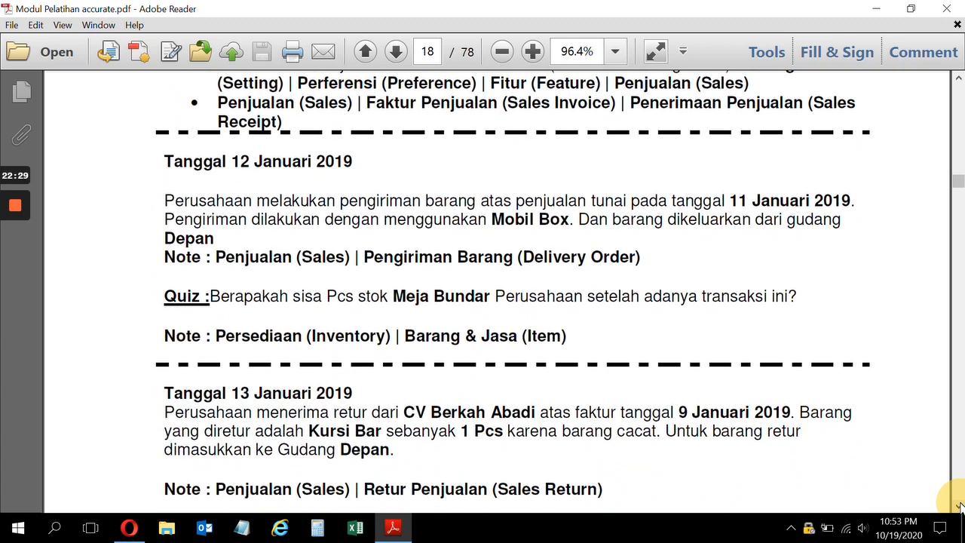
click(959, 505)
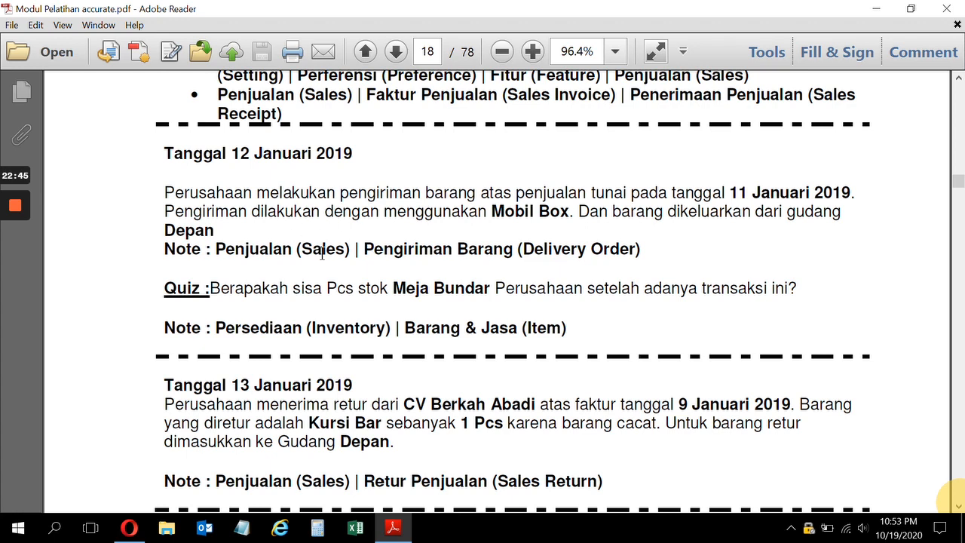
Step: Start a new Pengiriman Pesanan and choose CV Utama Jaya as the recipient, verifying the customer in the module's 11 January entry
click(124, 524)
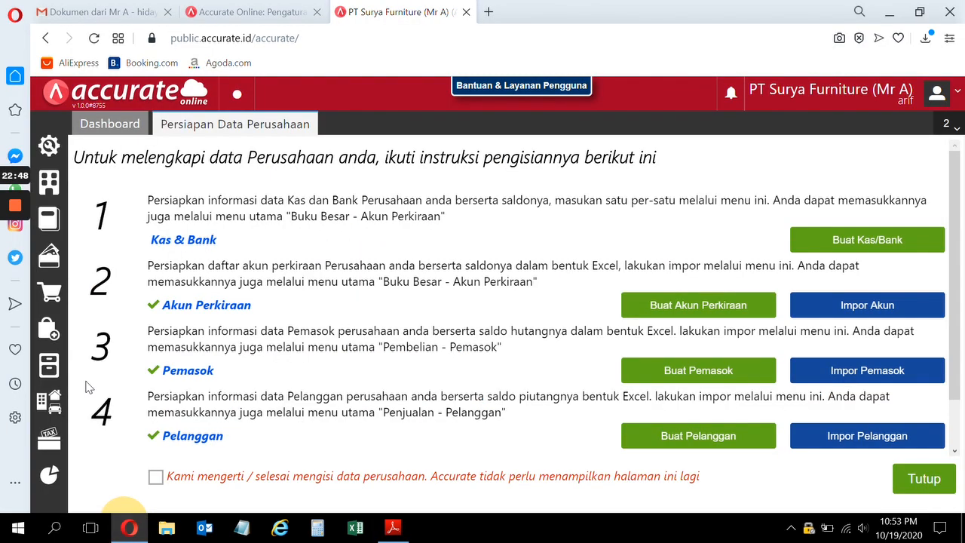
click(50, 292)
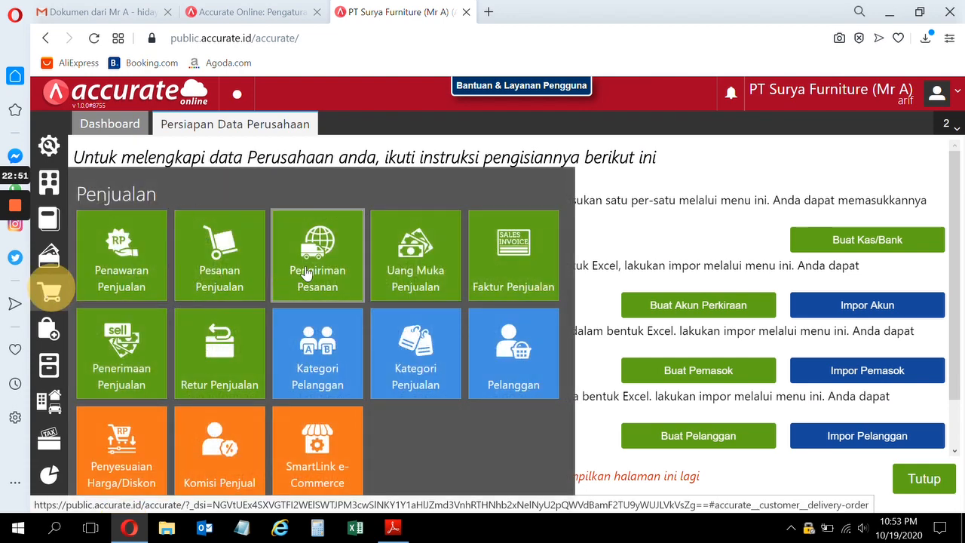
click(309, 274)
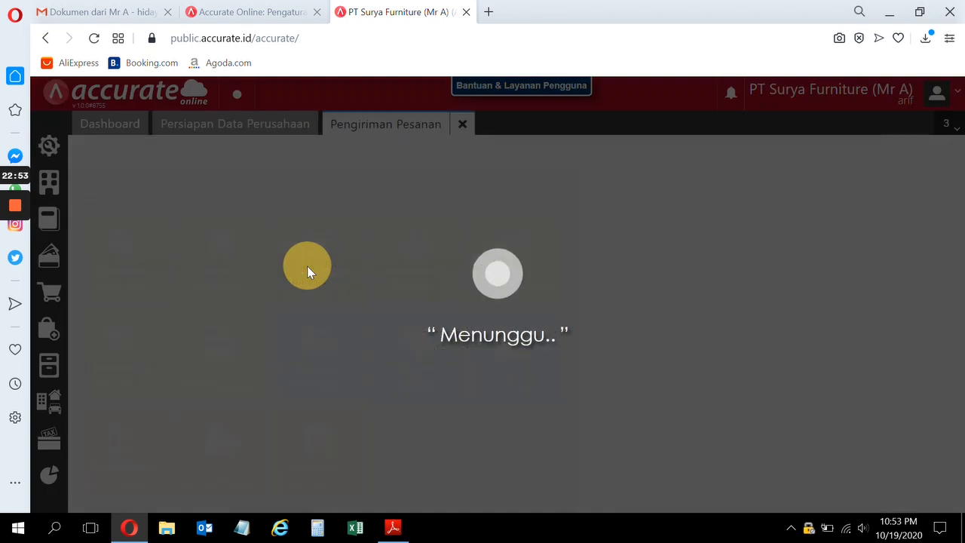
click(458, 184)
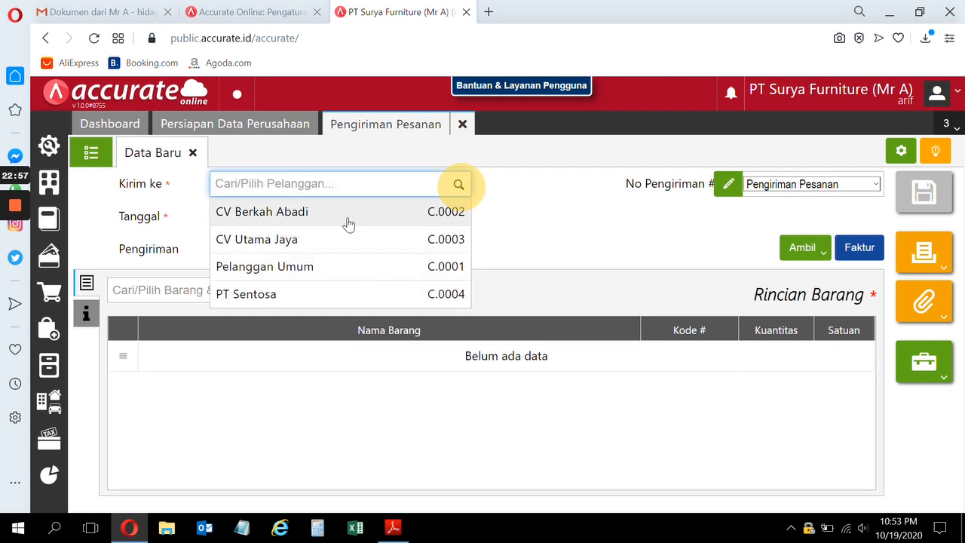
click(393, 527)
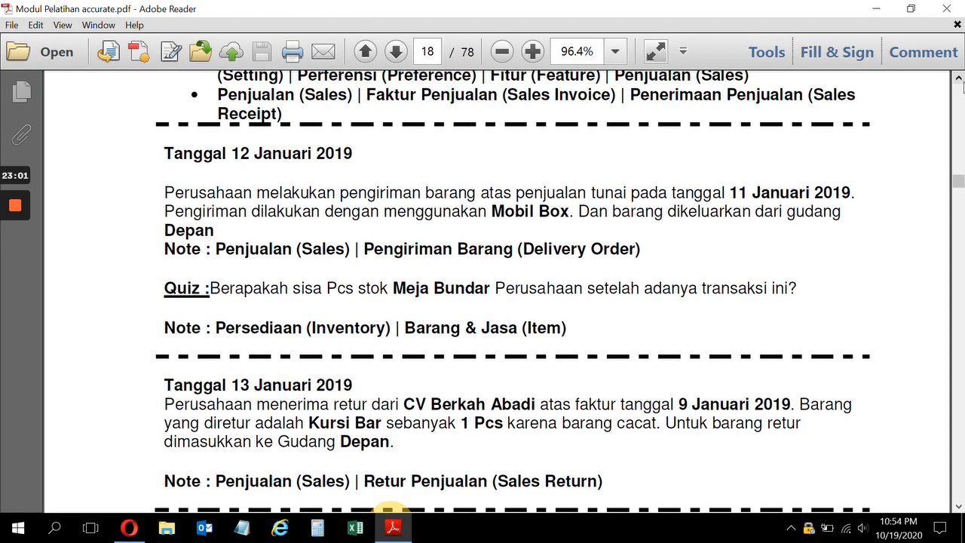
scroll(957, 81, up, 4)
scroll(961, 83, up, 3)
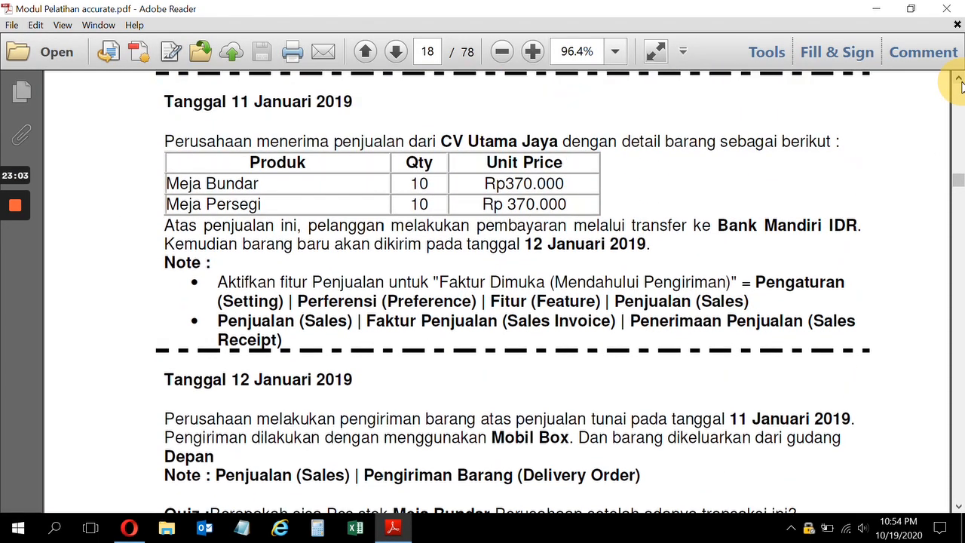
click(128, 528)
click(459, 186)
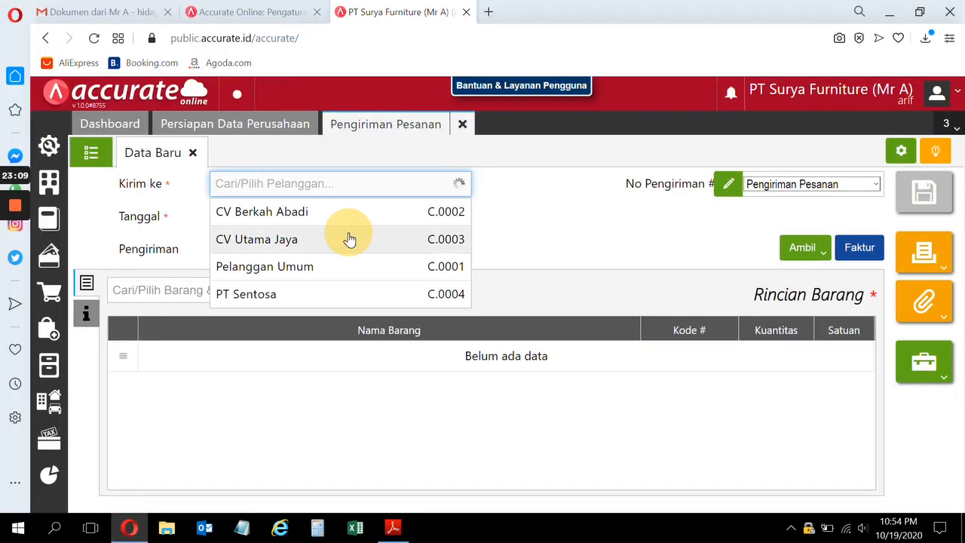
click(348, 239)
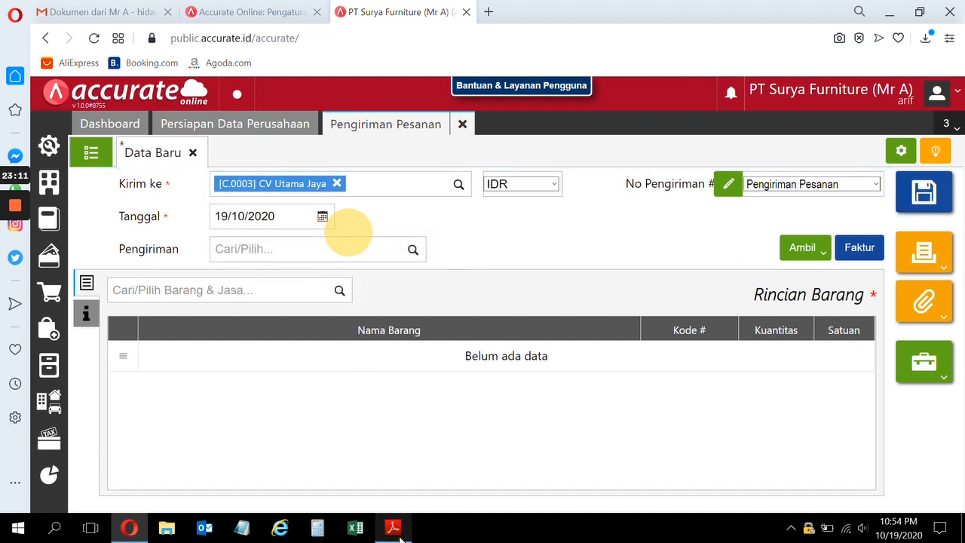
Step: Set the delivery's date to 12/01/2019 per the training module and its shipping method to mobil box
click(400, 535)
click(129, 530)
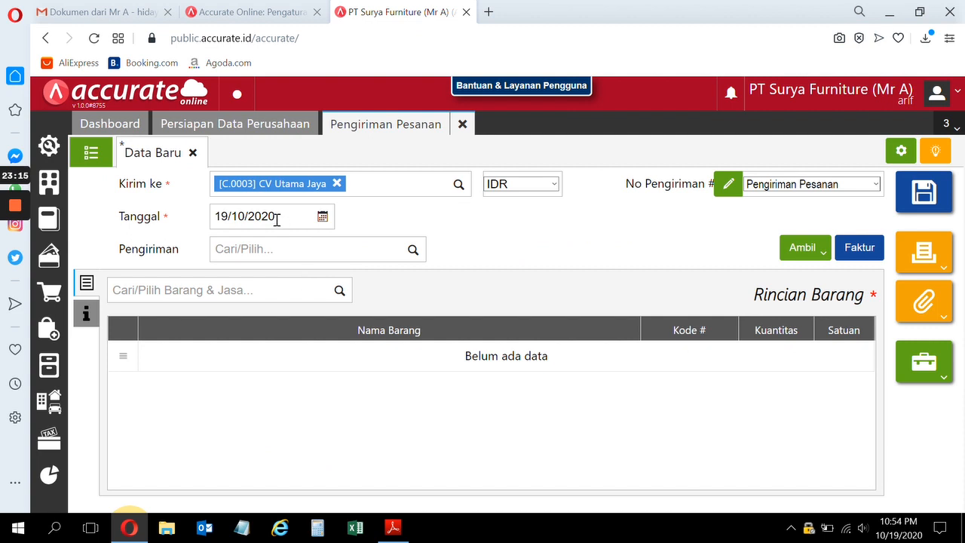
click(277, 217)
text(12/)
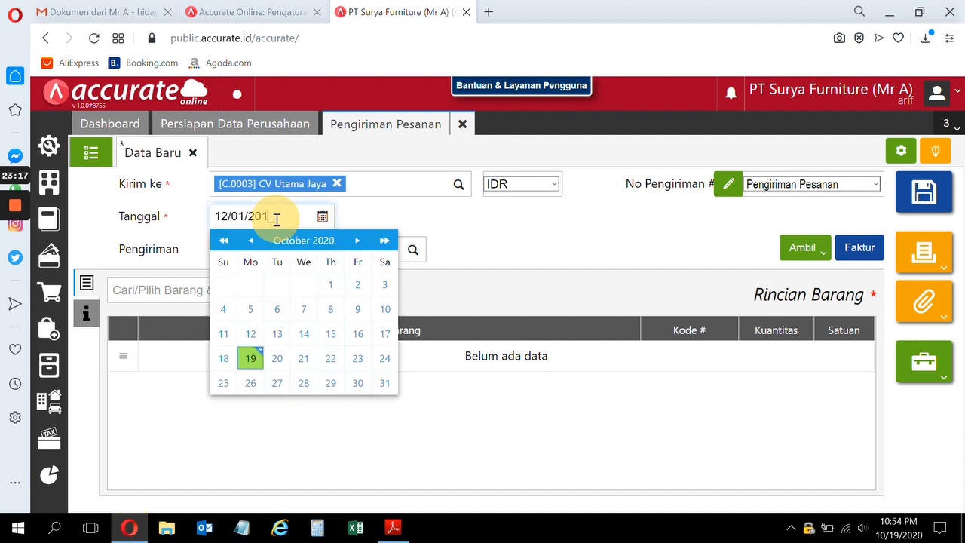
text(01/2019)
click(494, 259)
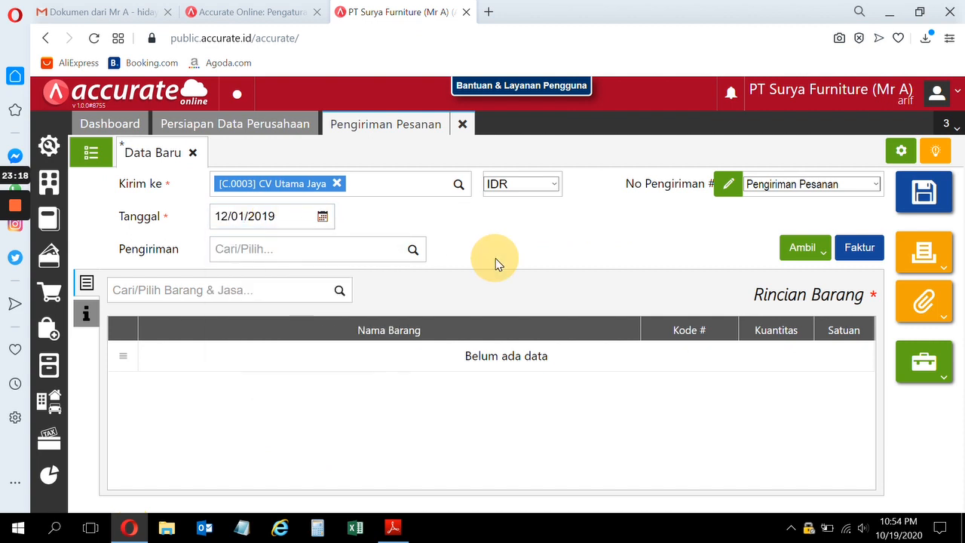
click(411, 251)
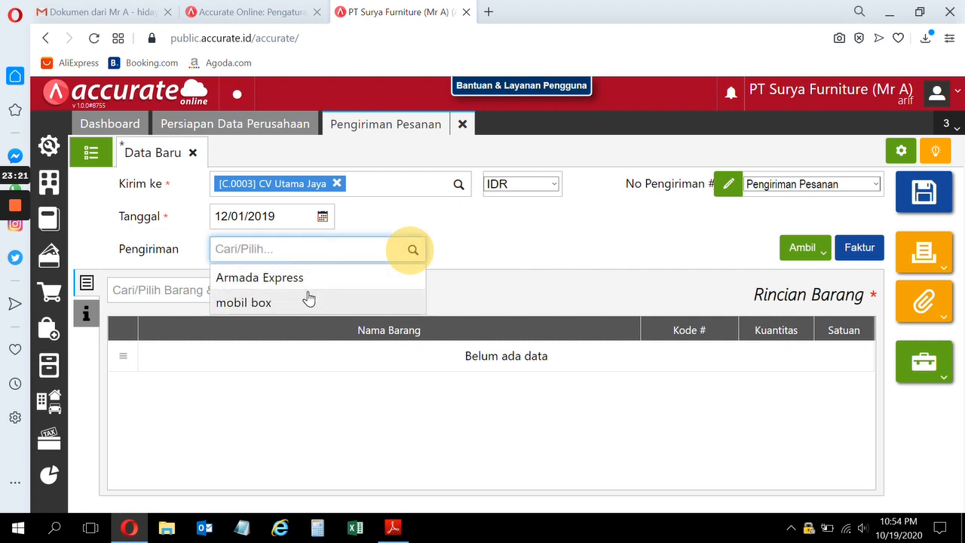
click(309, 298)
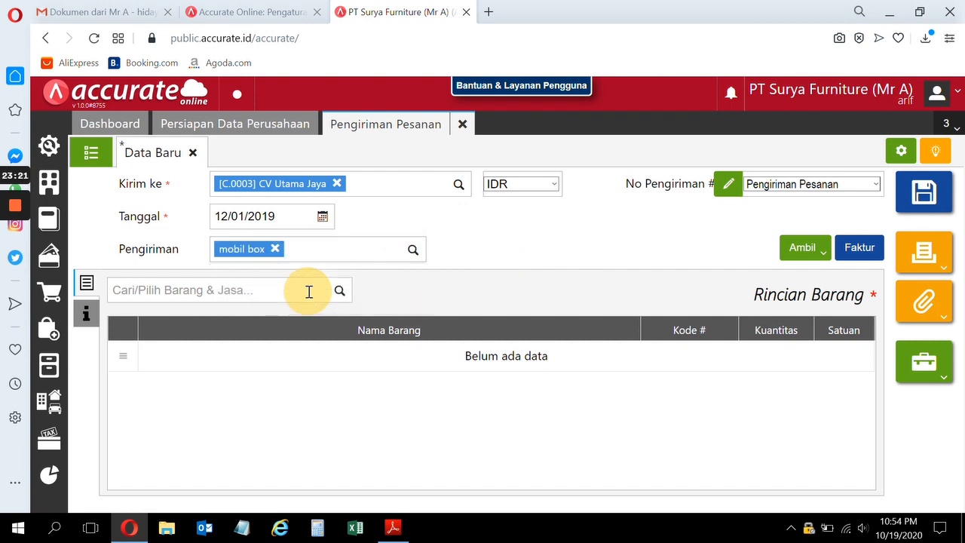
Step: Copy Meja Bundar and Meja Persegi, 10 PCS each, into the delivery from the Faktur Dimuka dated 11/01/2019
click(815, 250)
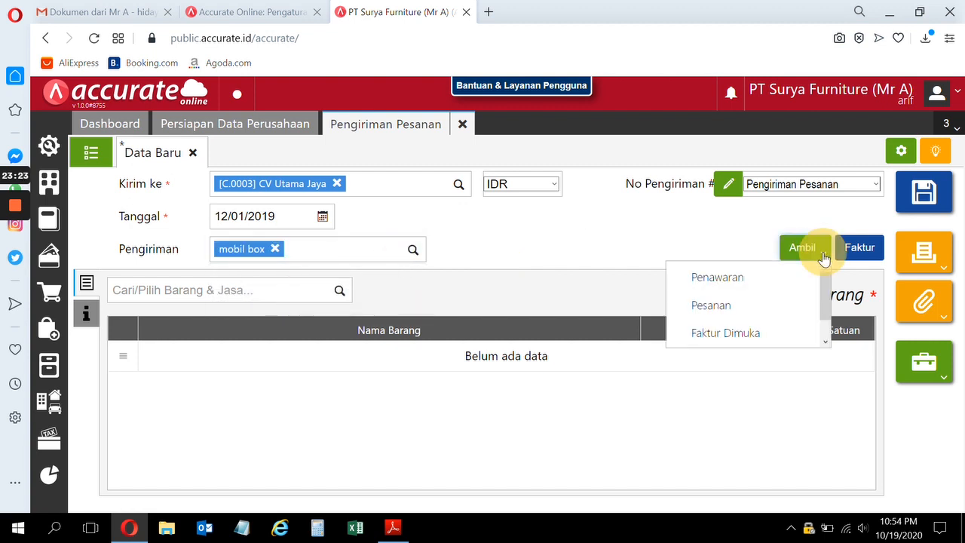
click(735, 332)
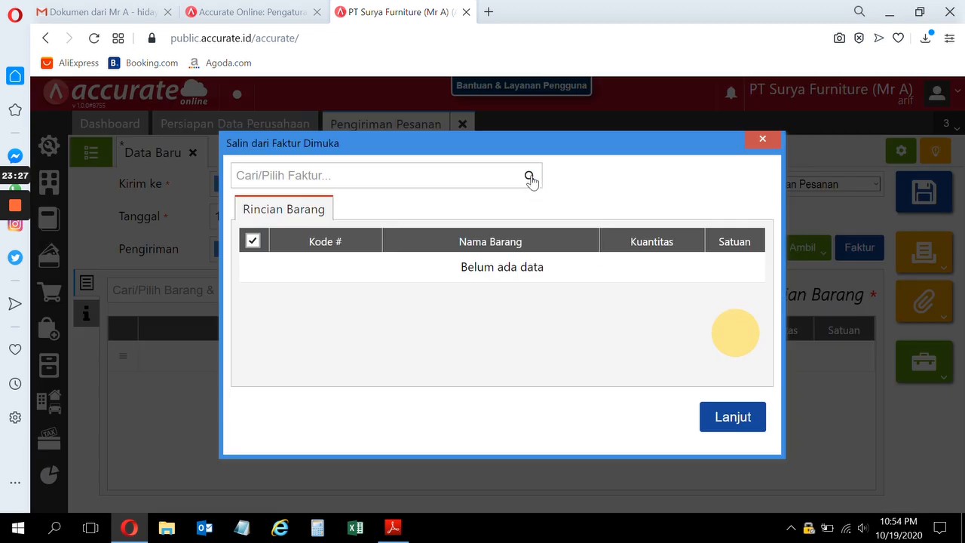
click(530, 178)
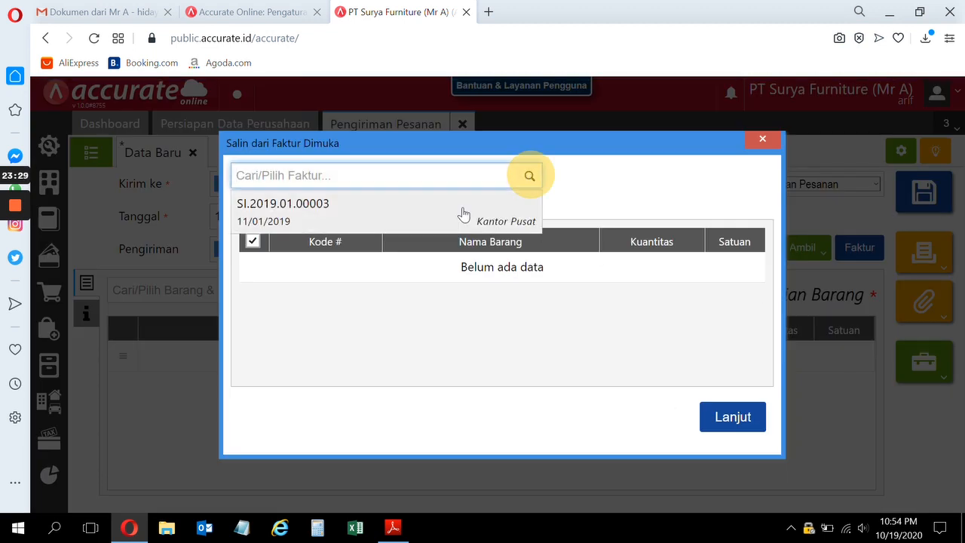
click(455, 212)
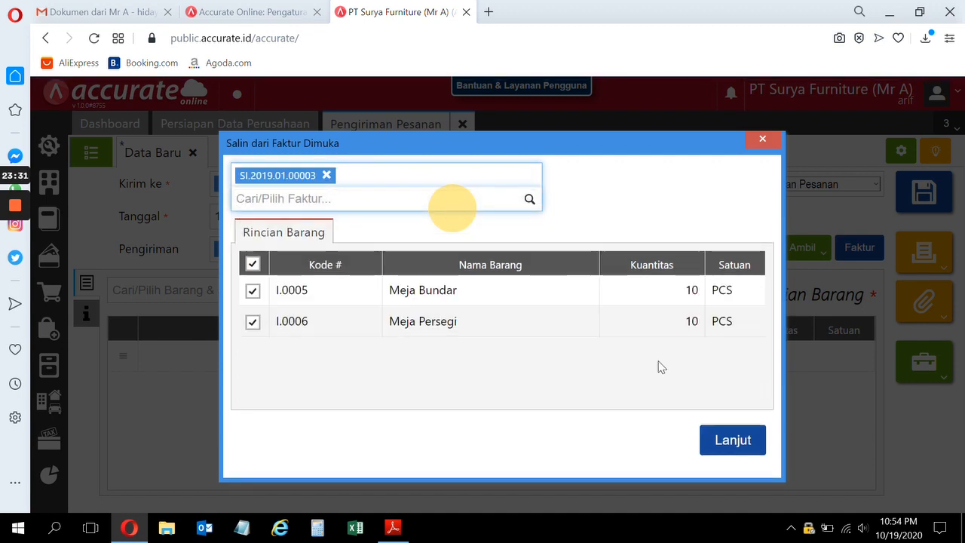
click(742, 440)
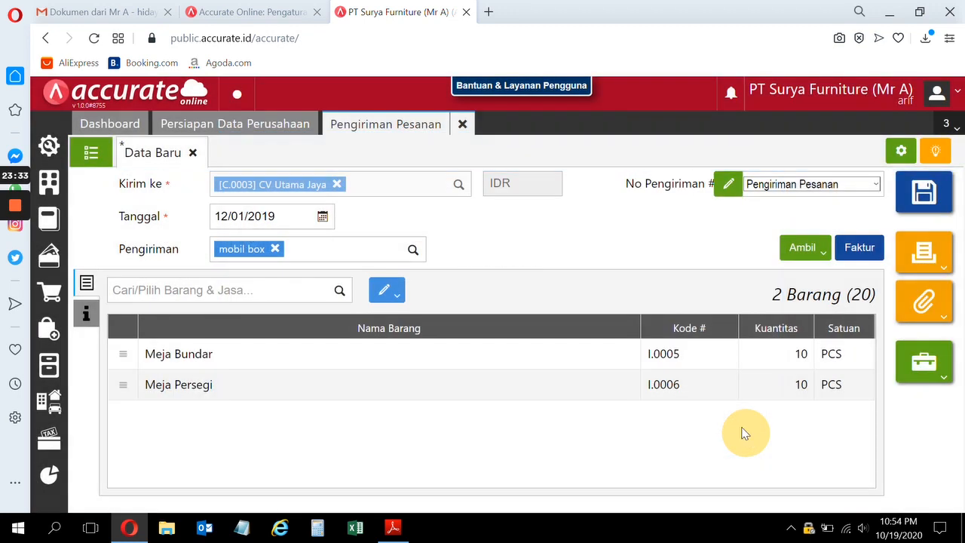
Step: Confirm the warehouse in the training module, change all delivery items' Gudang to Depan, and save the delivery
click(392, 527)
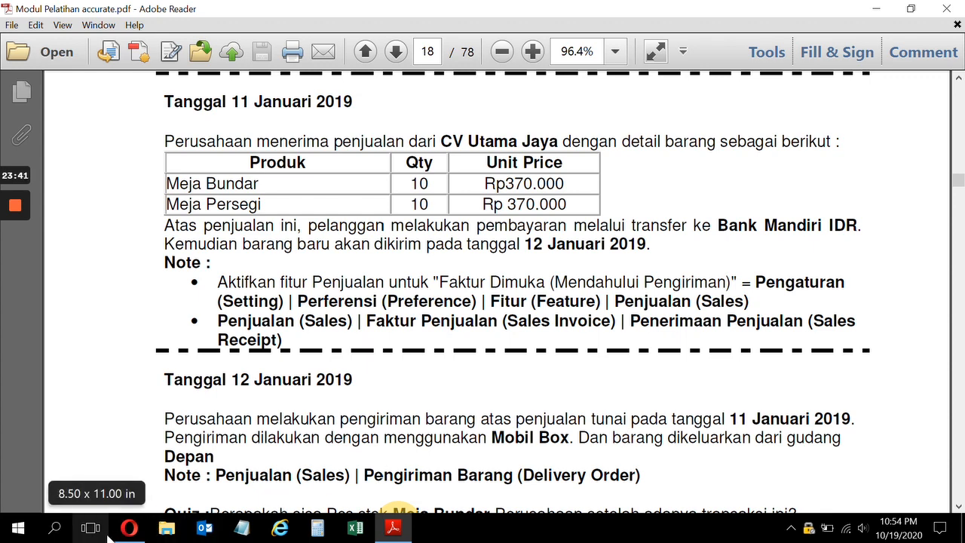
click(129, 529)
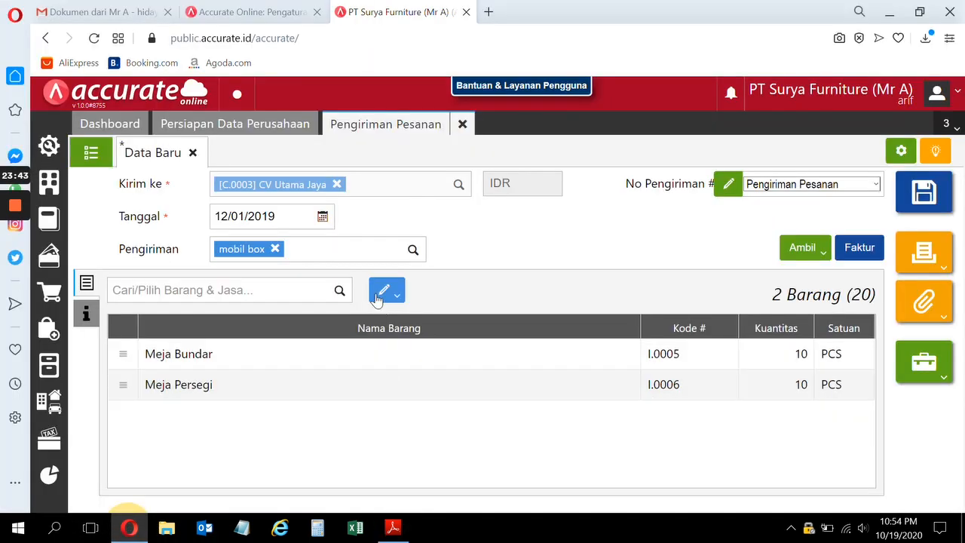
click(395, 294)
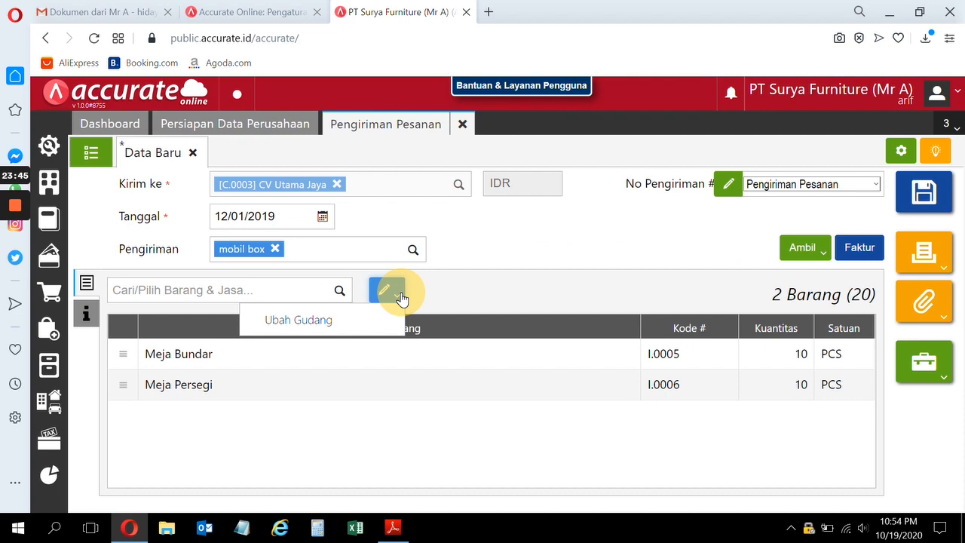
click(366, 323)
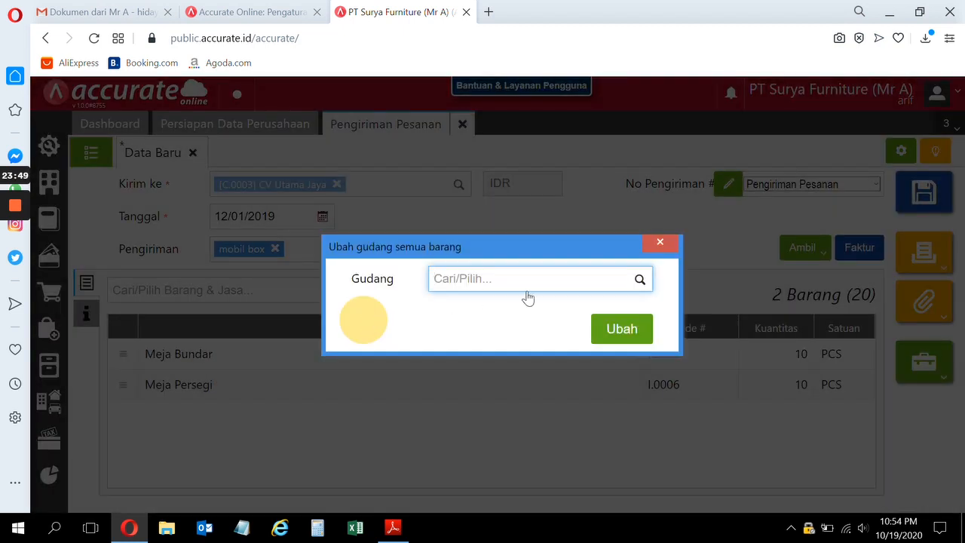
click(505, 280)
text(depan)
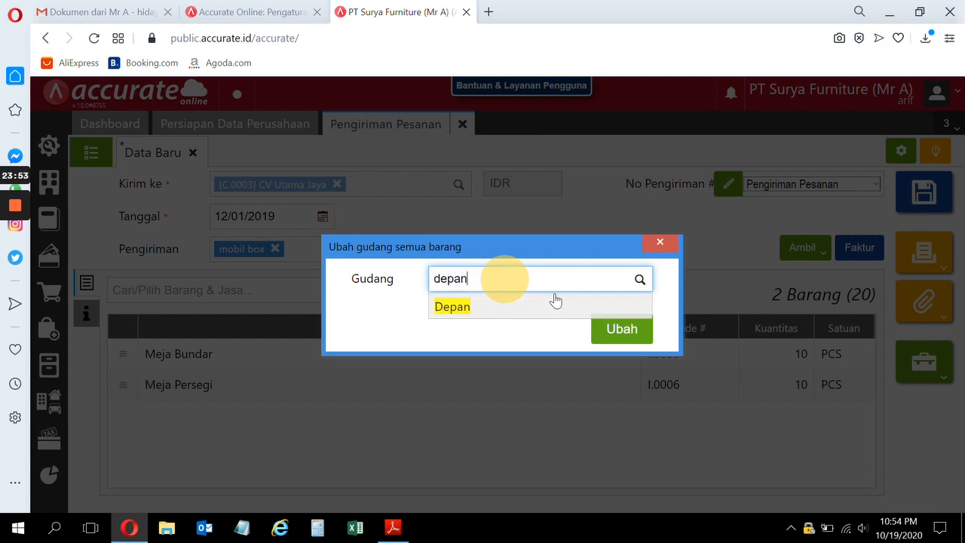
click(529, 305)
click(616, 330)
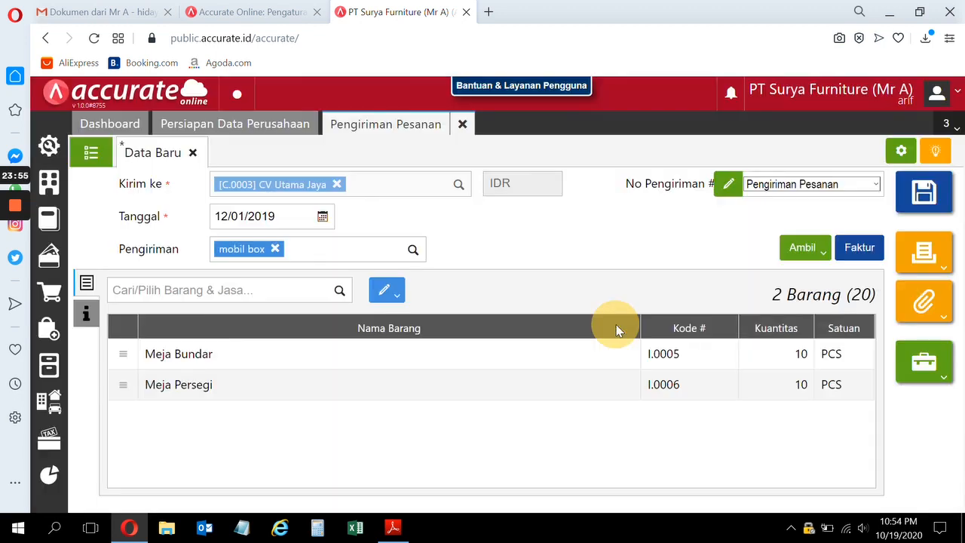
click(942, 198)
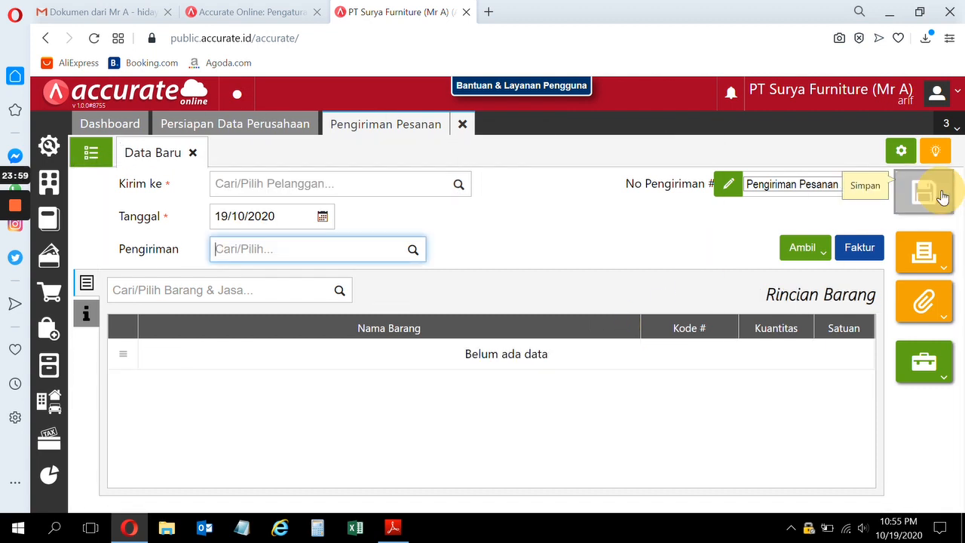
Step: Close the Pengiriman Pesanan form and read the 13 January 2019 sales return entry in the training module PDF
click(461, 124)
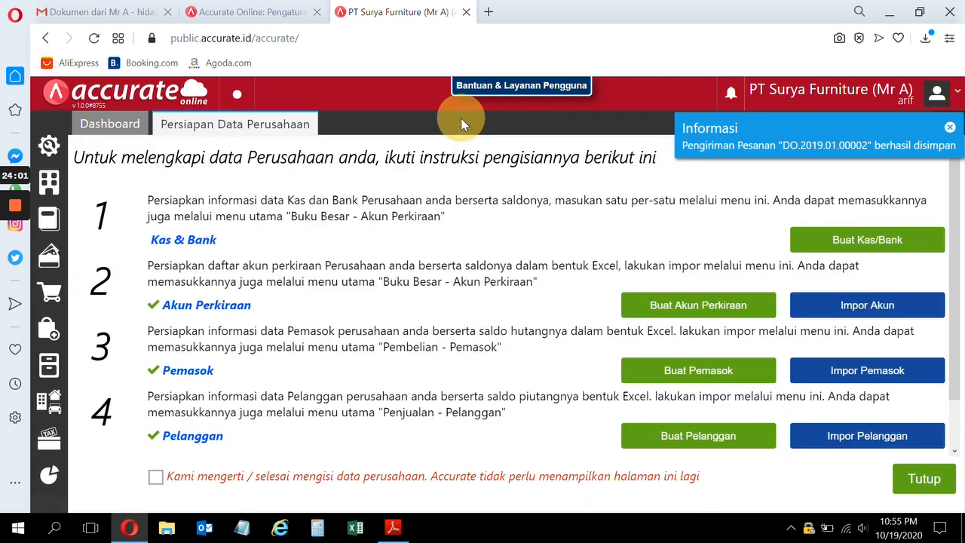
click(393, 528)
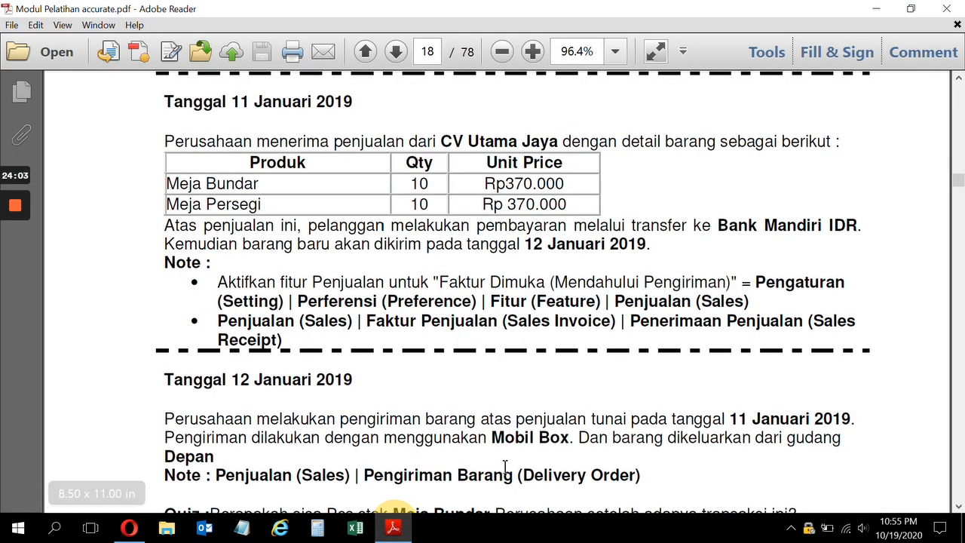
click(960, 508)
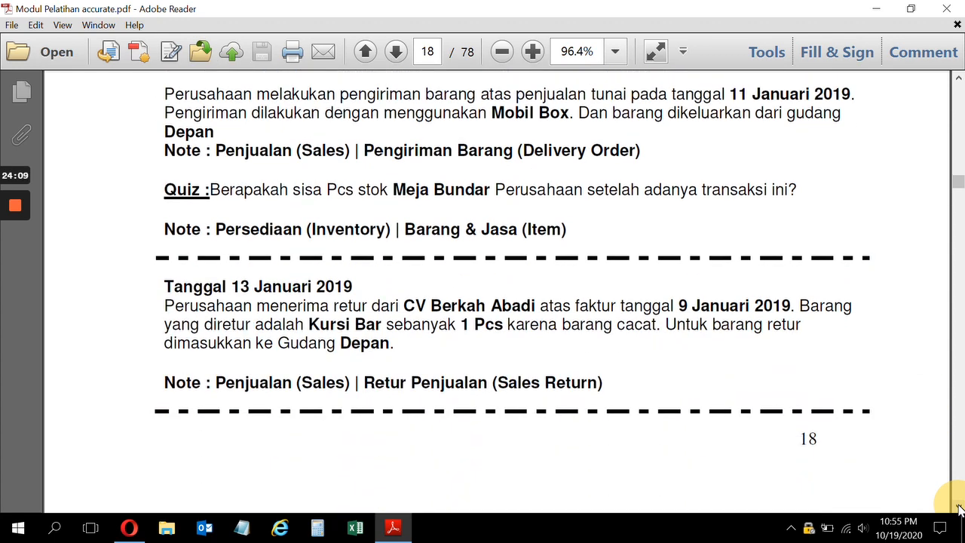
click(960, 508)
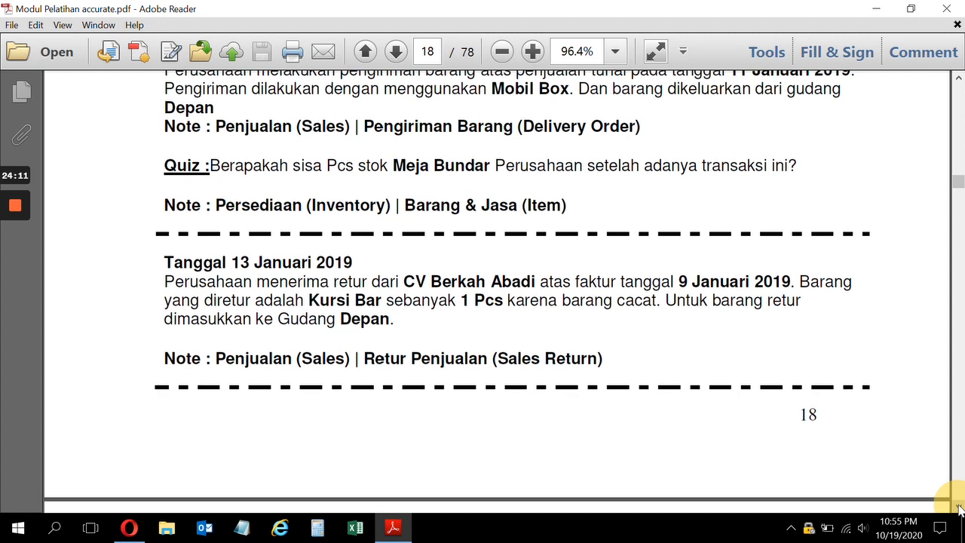
click(960, 508)
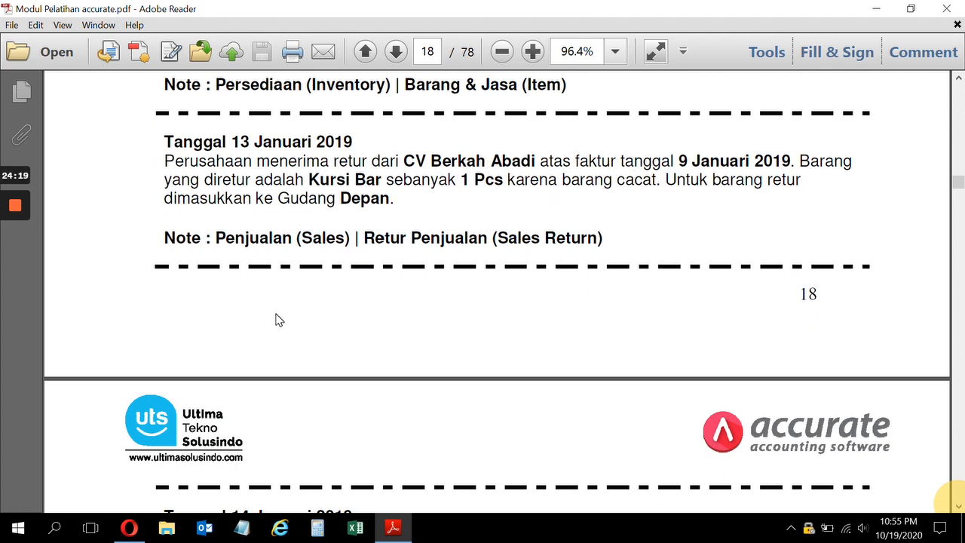
click(129, 528)
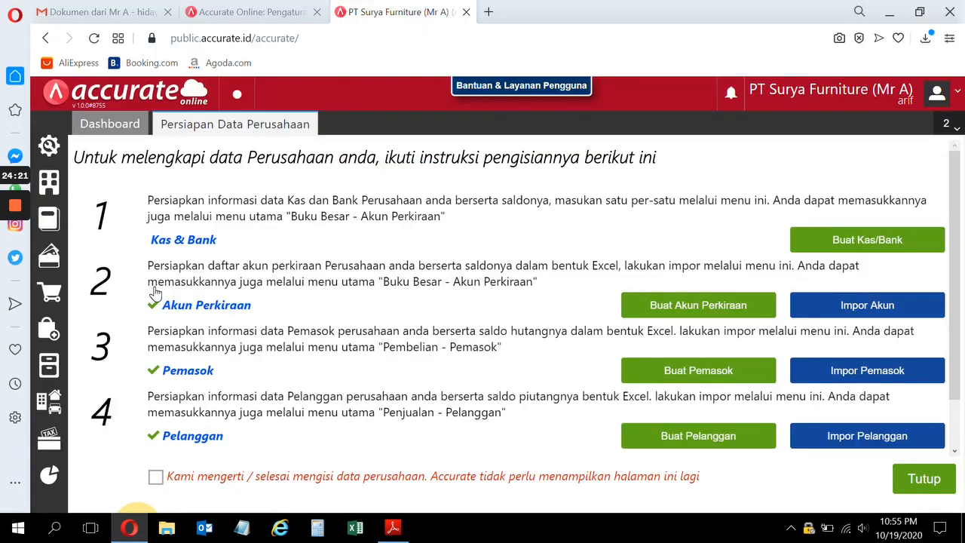
Step: Start a new Retur Penjualan and choose CV Berkah Abadi as the customer, verifying it in the module's 13 January entry
click(54, 289)
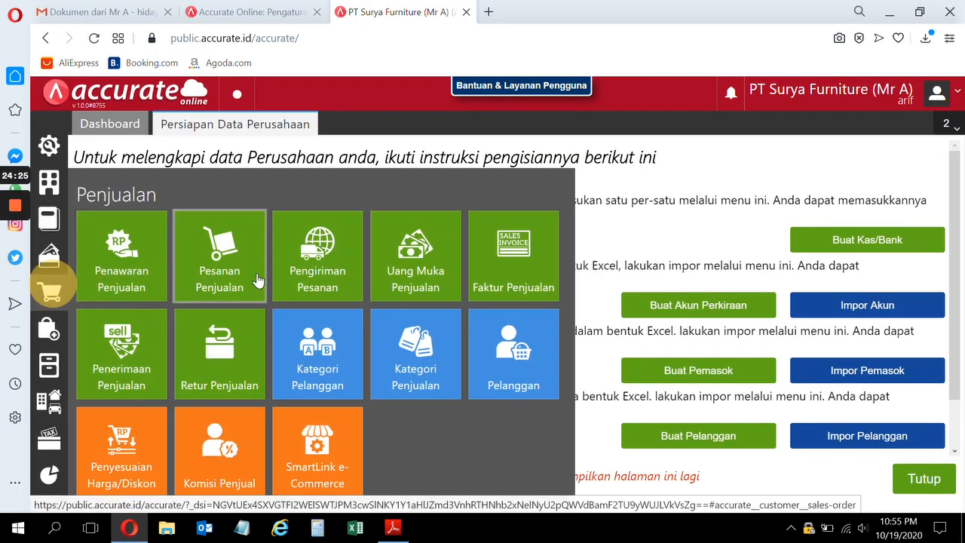
click(208, 359)
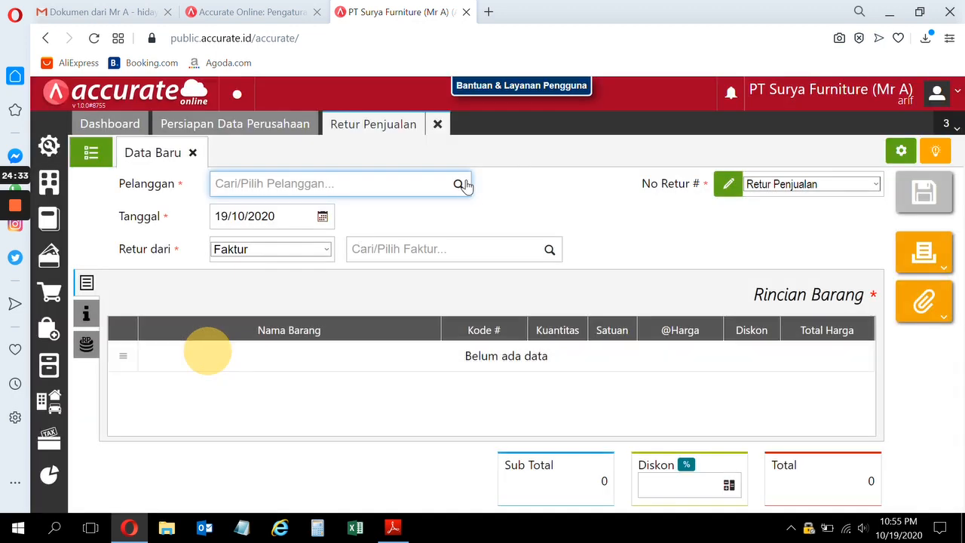
click(461, 186)
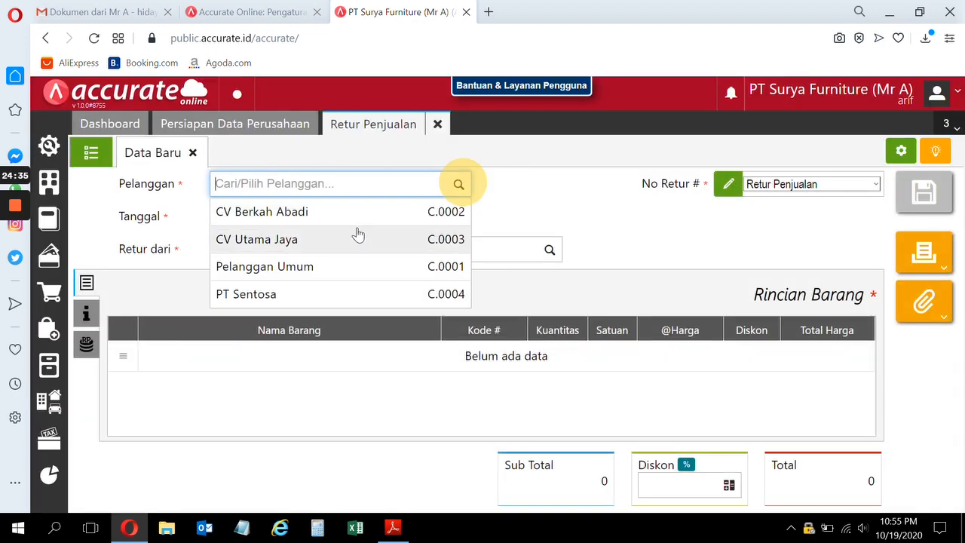
click(393, 527)
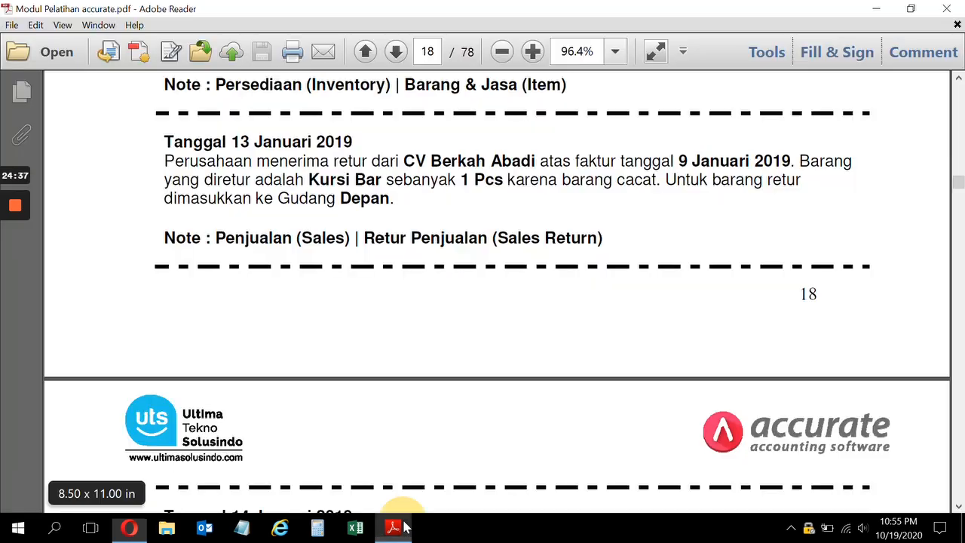
click(128, 529)
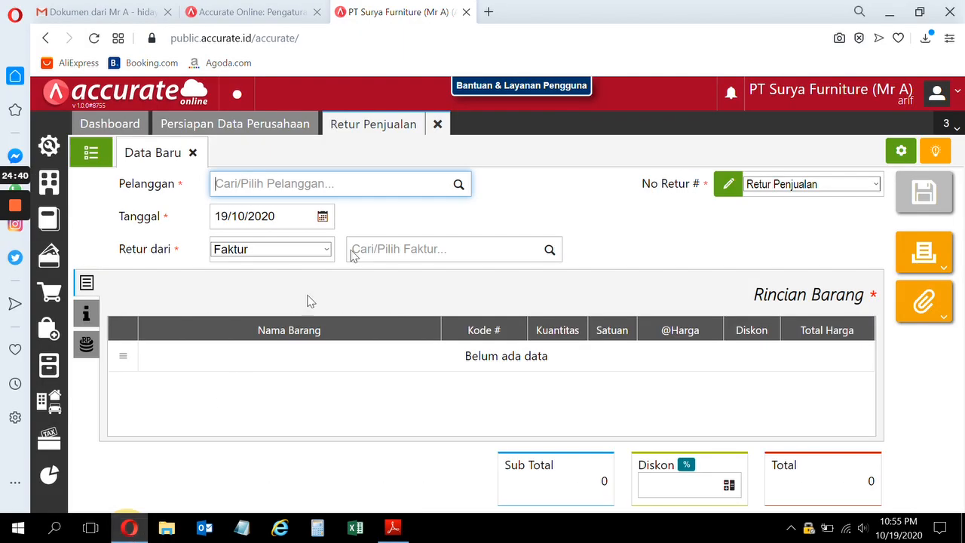
click(463, 194)
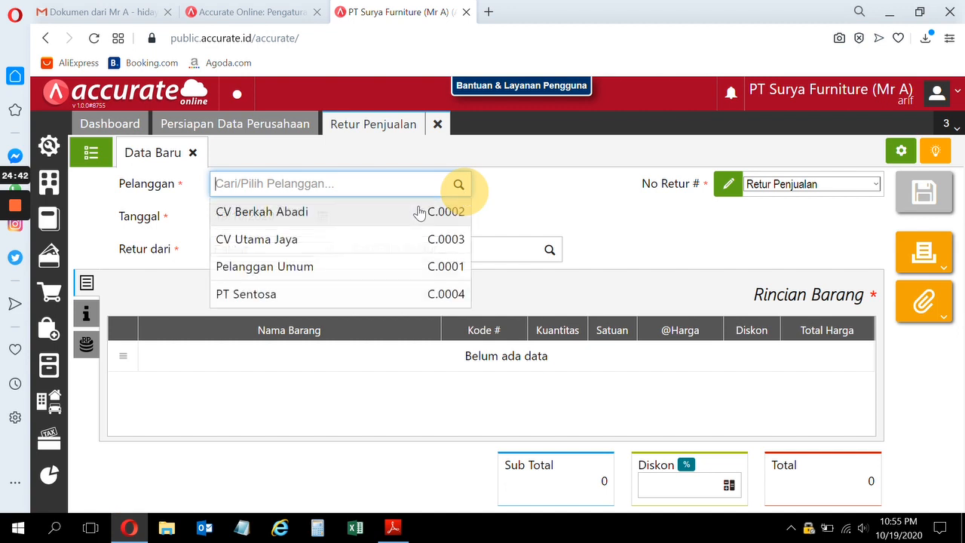
click(349, 218)
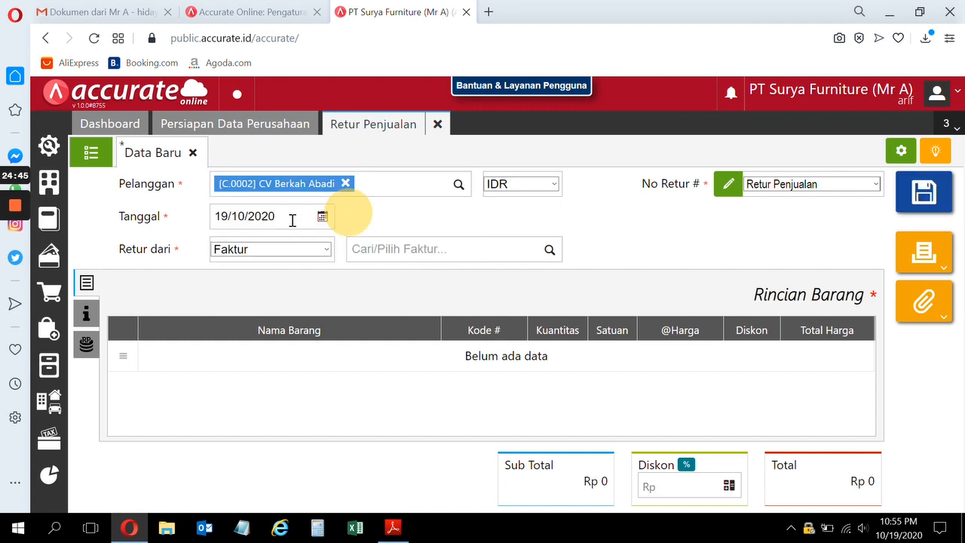
Step: Check the return date in the training module and set the return's Tanggal to 13/01/2019
click(396, 530)
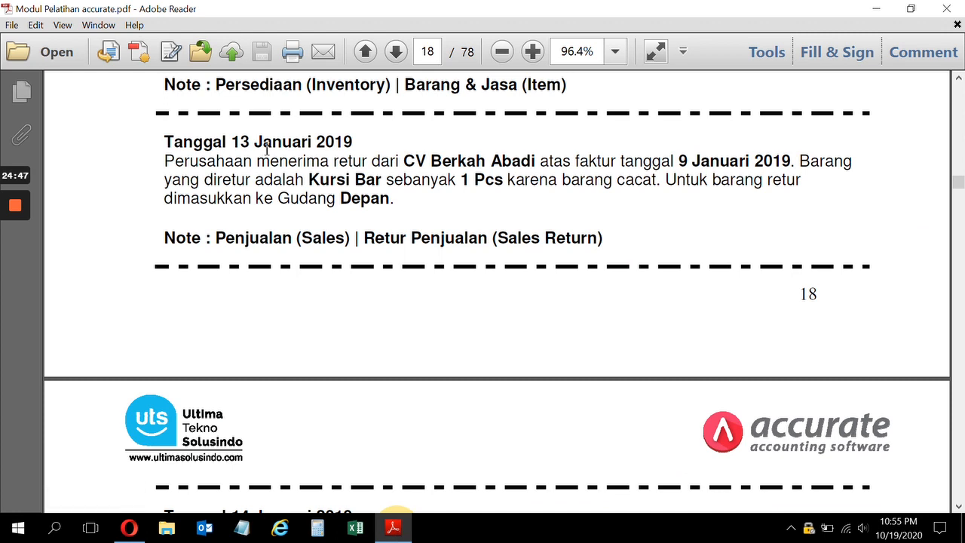
click(130, 529)
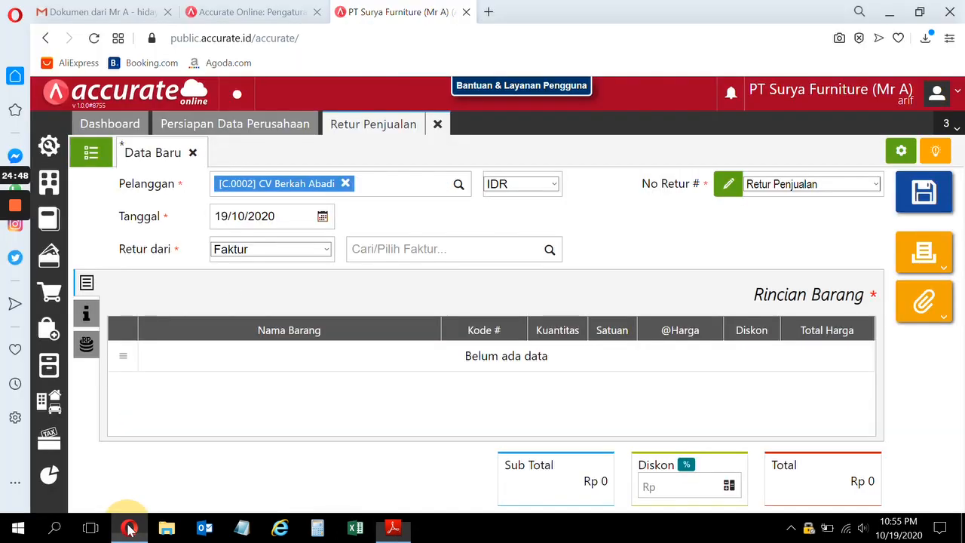
click(287, 218)
text(13/01/)
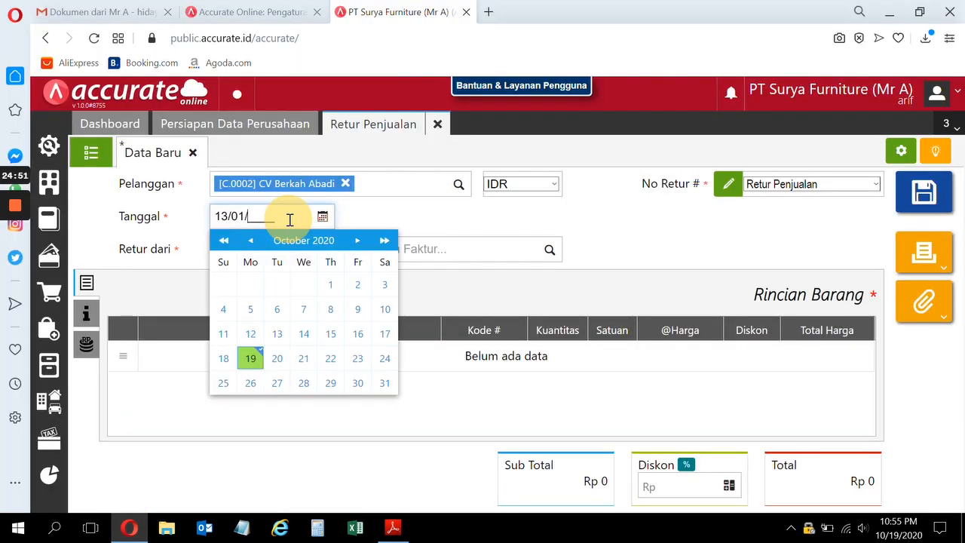
click(673, 217)
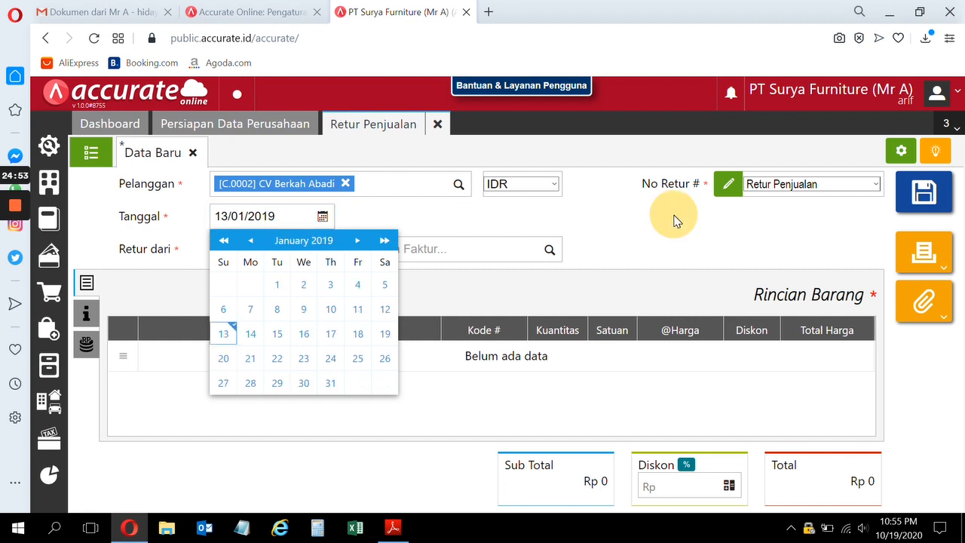
Step: Confirm the source invoice in the training module and base the return on the Faktur dated 09/01/2019
click(393, 526)
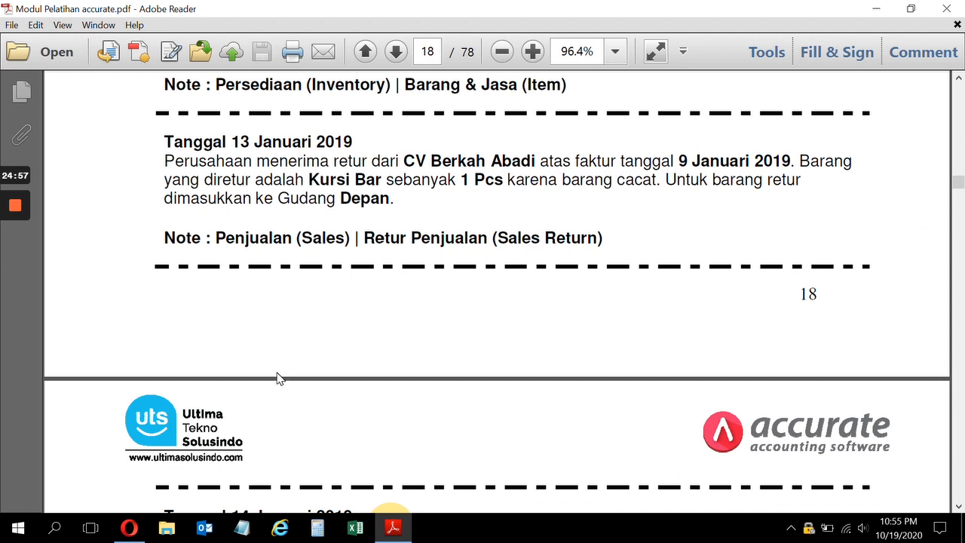
click(129, 526)
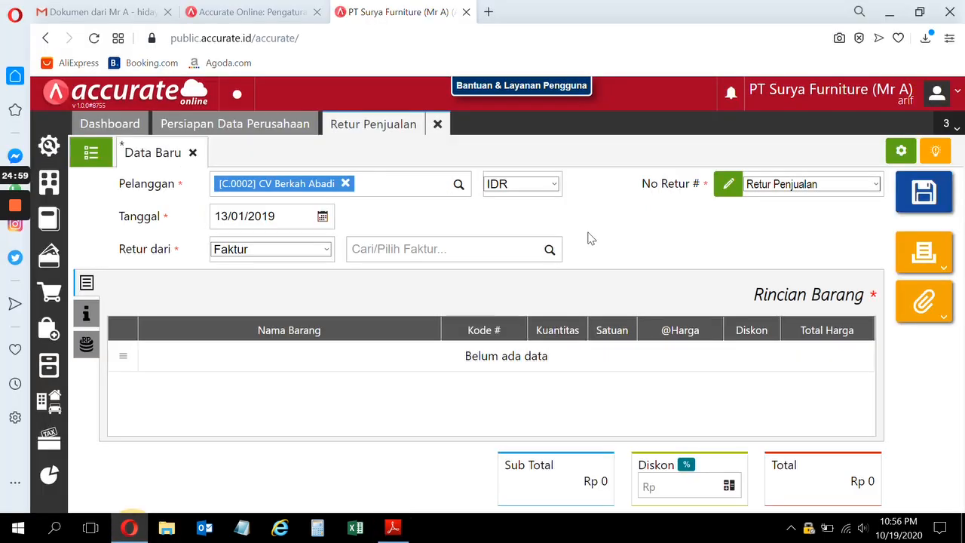
click(552, 249)
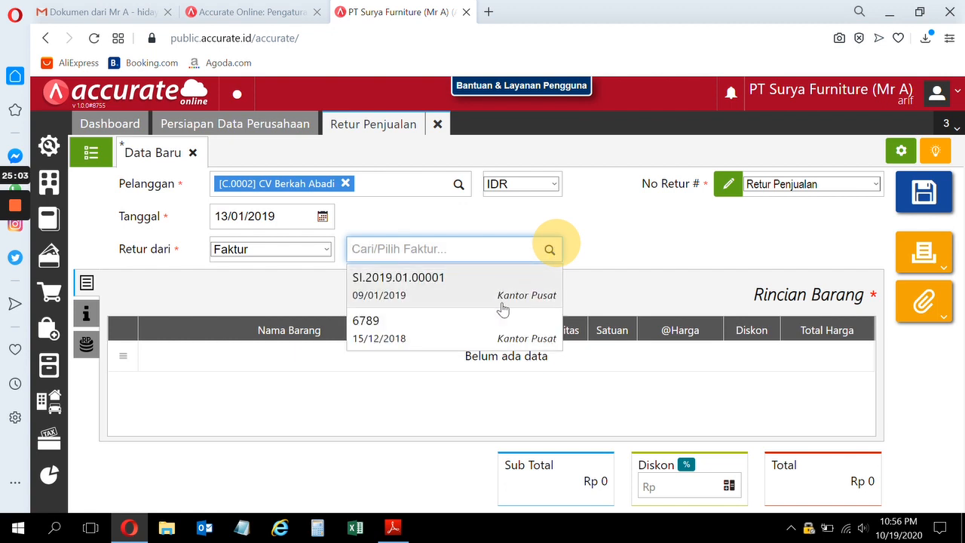
click(443, 294)
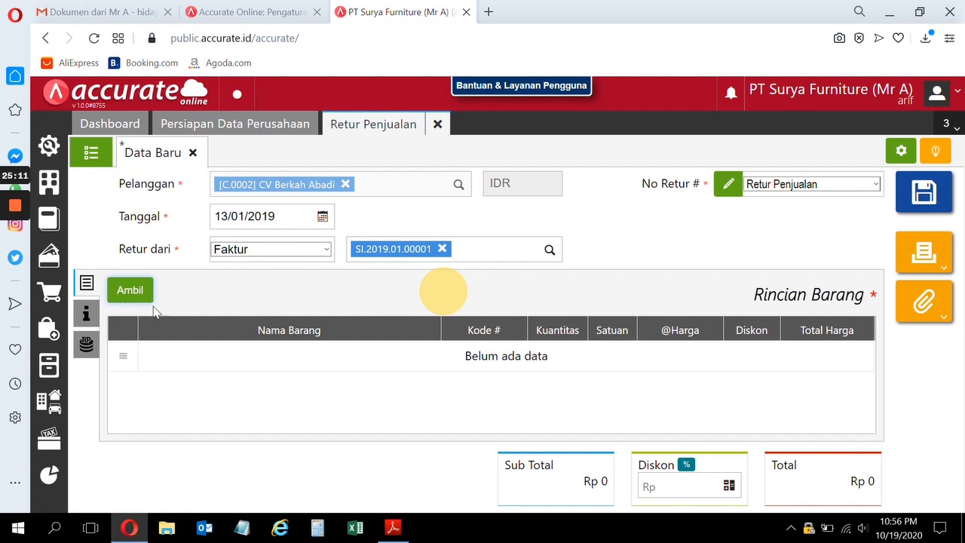
Step: Check the returned item in the training module and bring only Kursi Bar from the invoice into the return, excluding Kursi Kerja and Kursi Santai
click(131, 292)
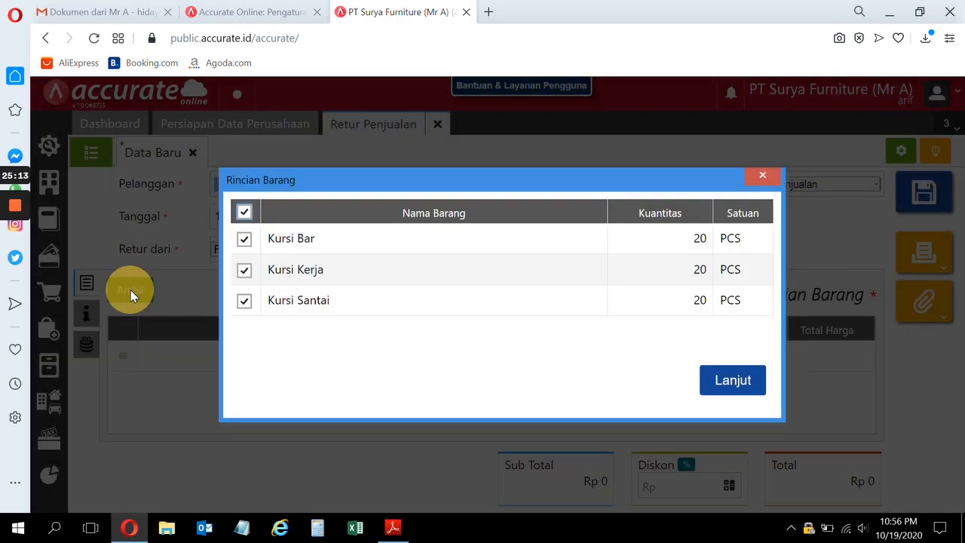
click(393, 527)
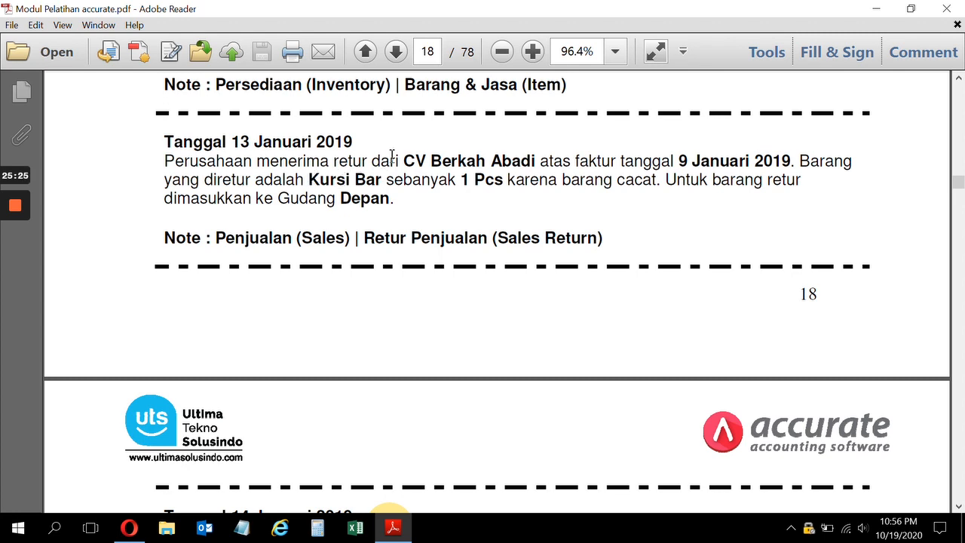
drag(801, 161, 429, 179)
click(492, 199)
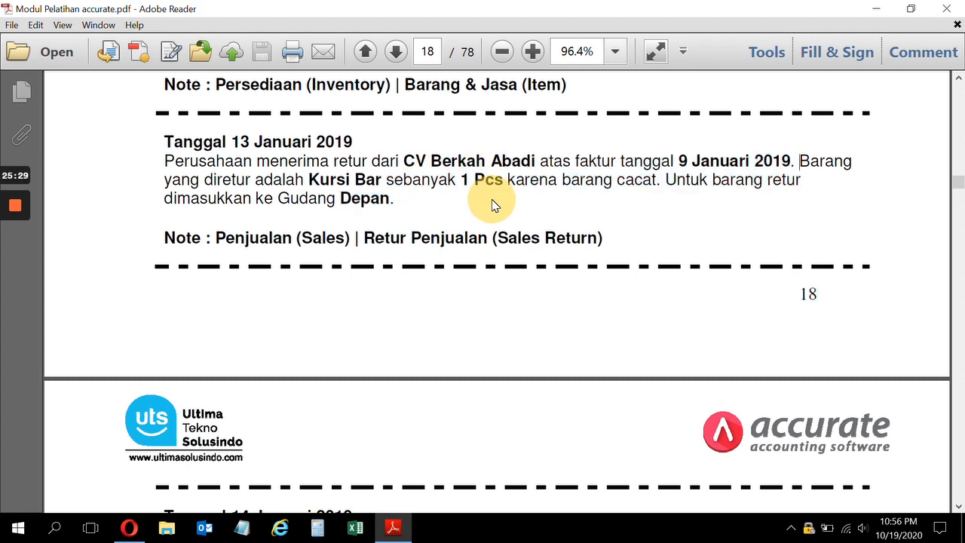
drag(659, 186, 505, 179)
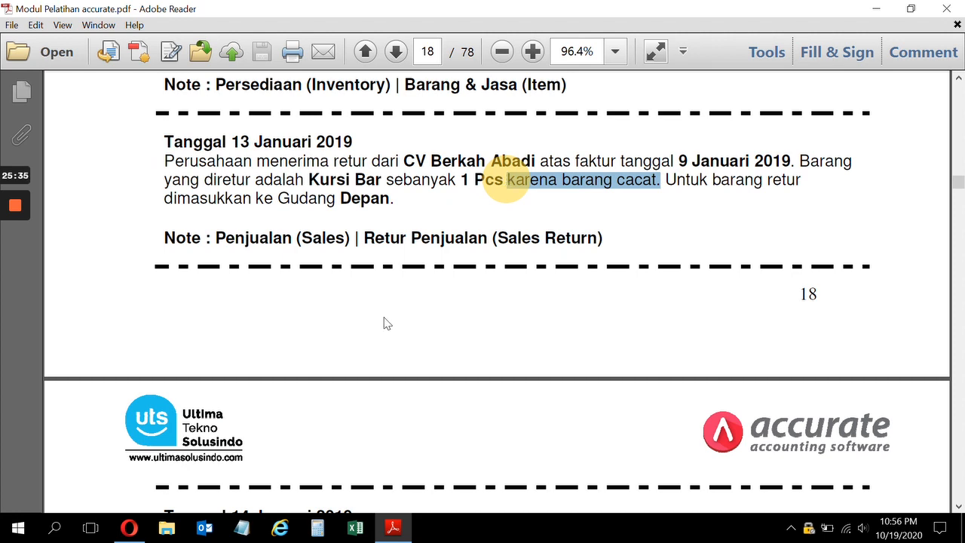
click(129, 527)
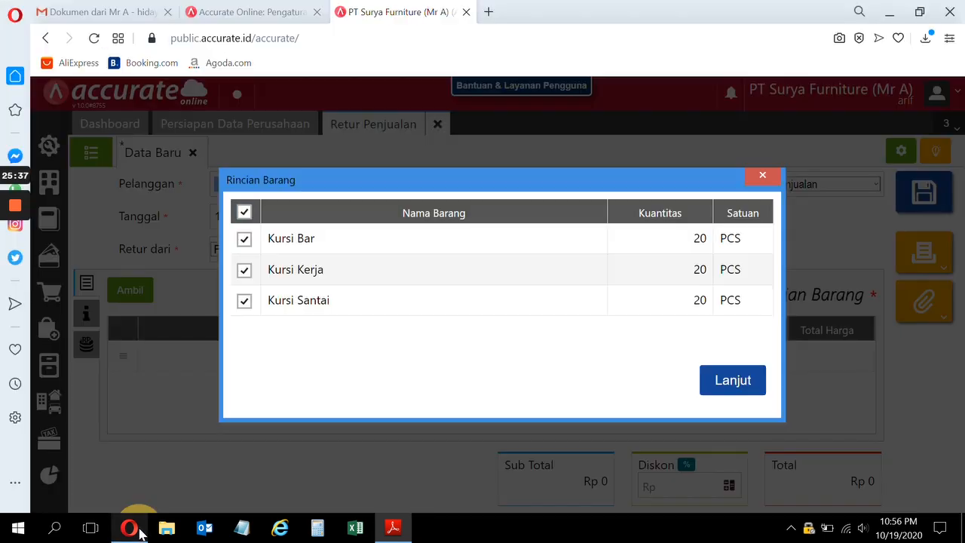
click(246, 270)
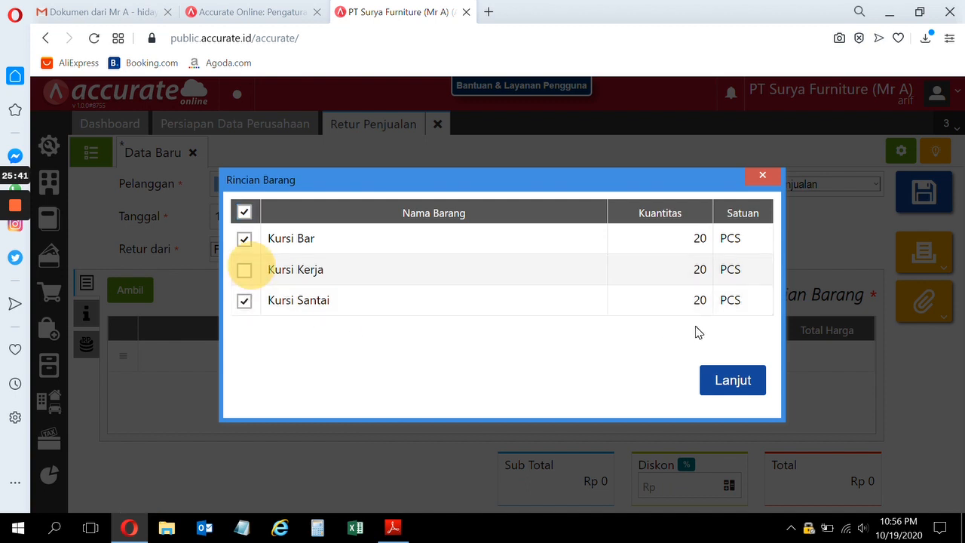
click(246, 305)
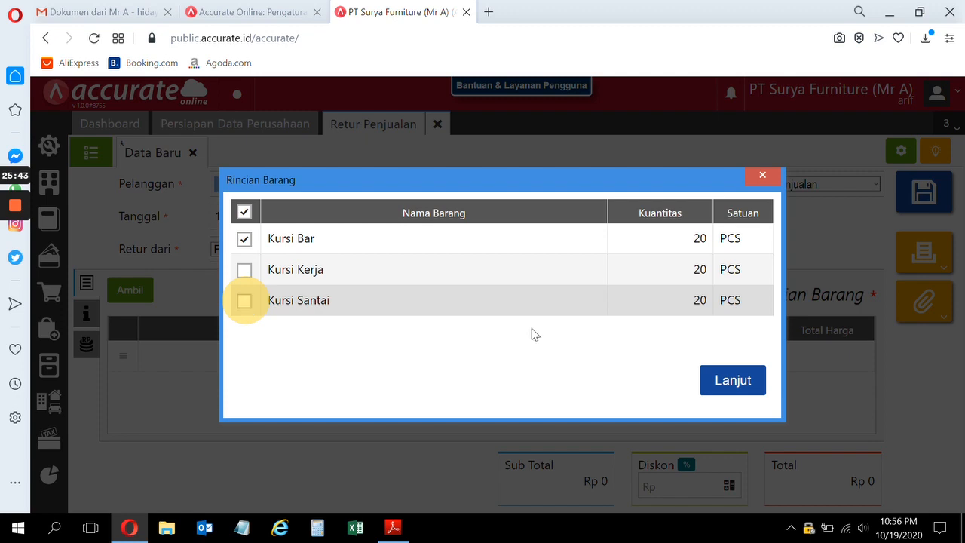
click(749, 377)
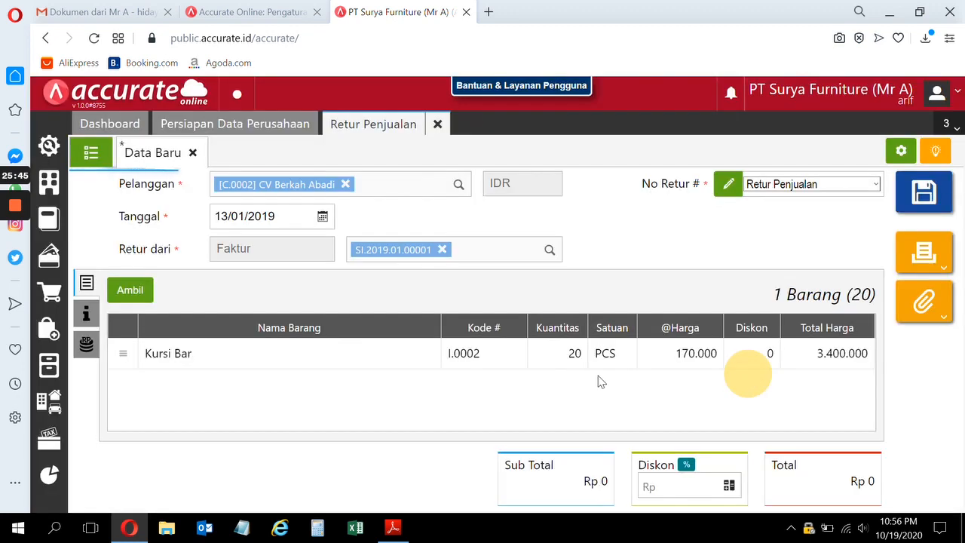
Step: Set the returned Kursi Bar quantity to 1 PCS, keeping Gudang Depan
click(573, 356)
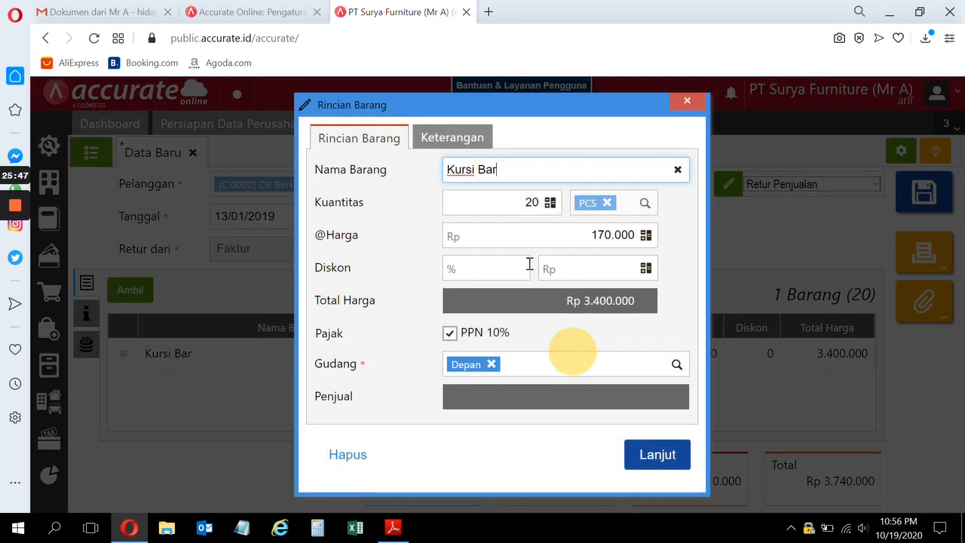
click(510, 194)
text(1)
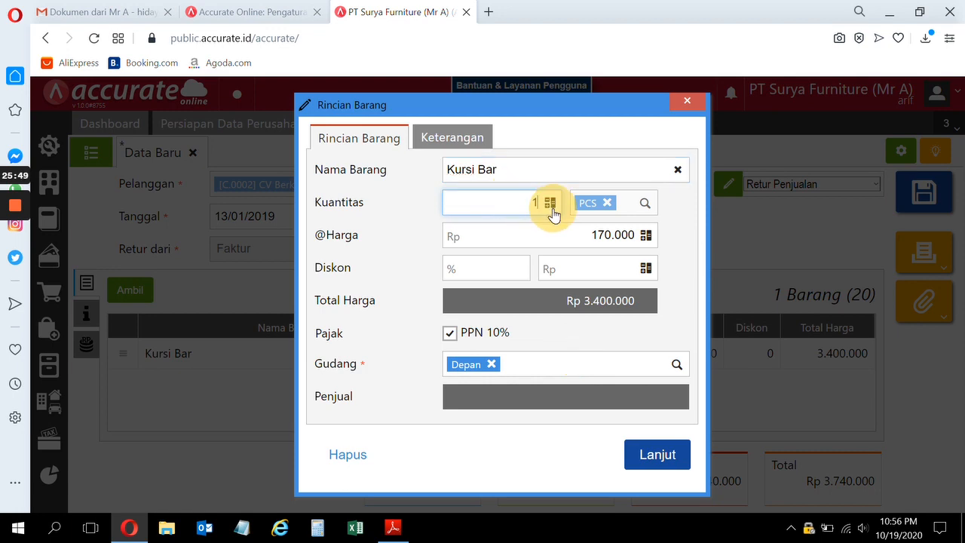
click(665, 454)
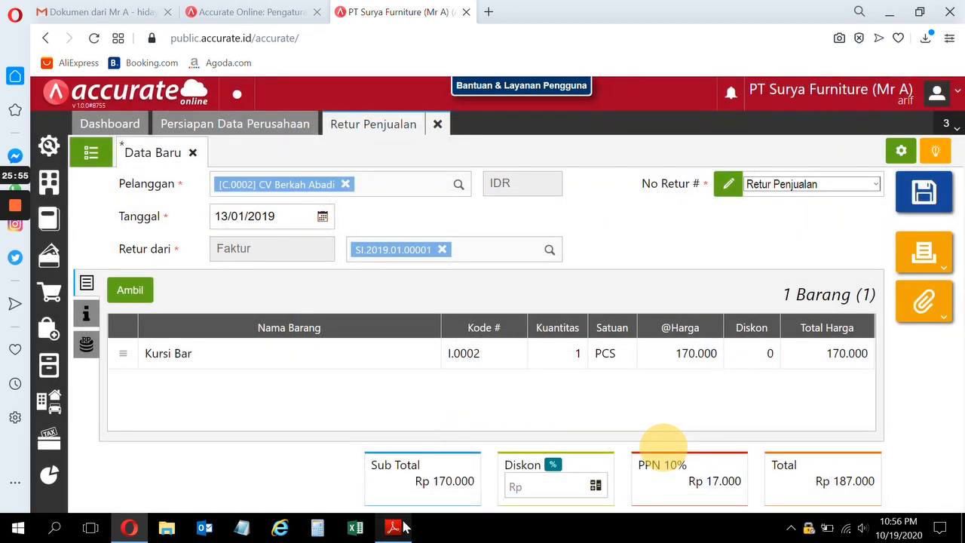
Step: Check the return reason in the training module, enter "karena barang cacat." as the return's Keterangan, and save the return
click(392, 527)
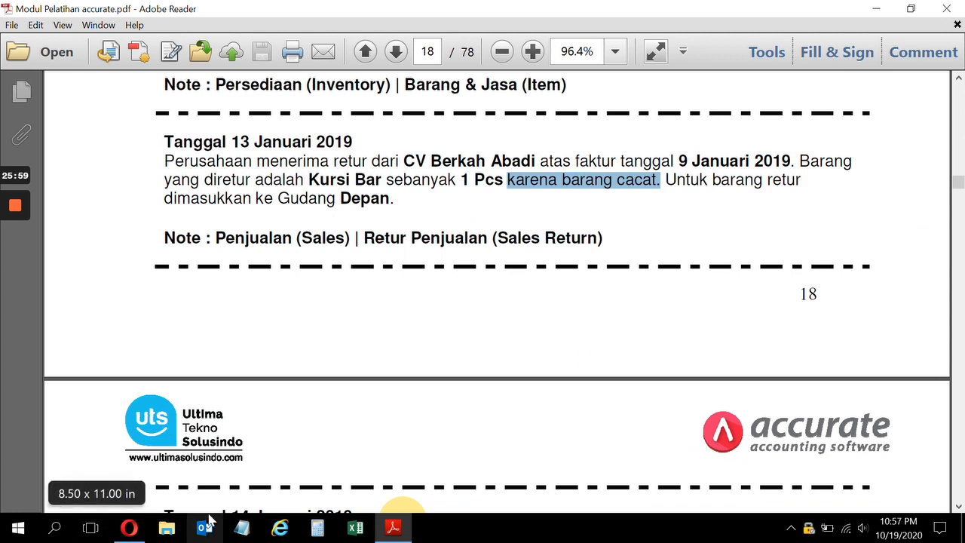
click(130, 529)
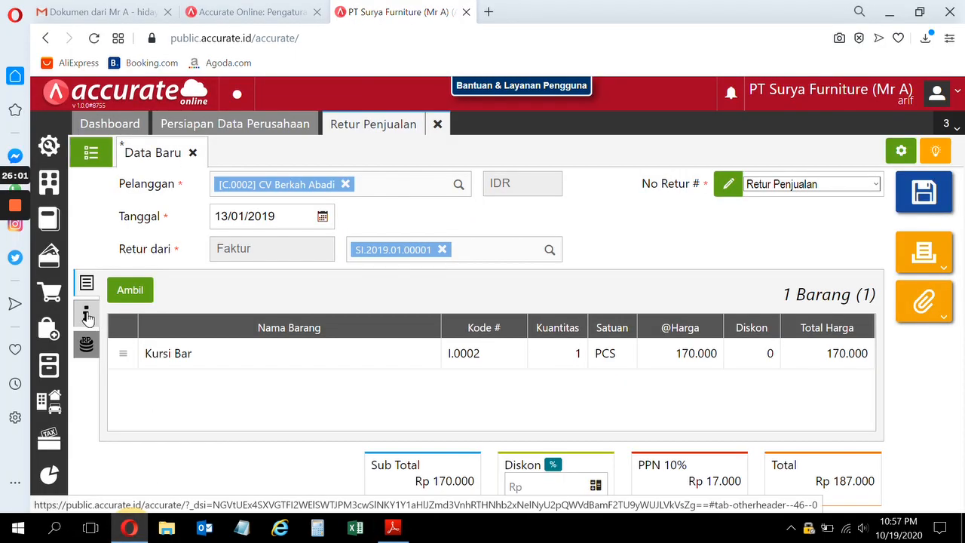
click(86, 314)
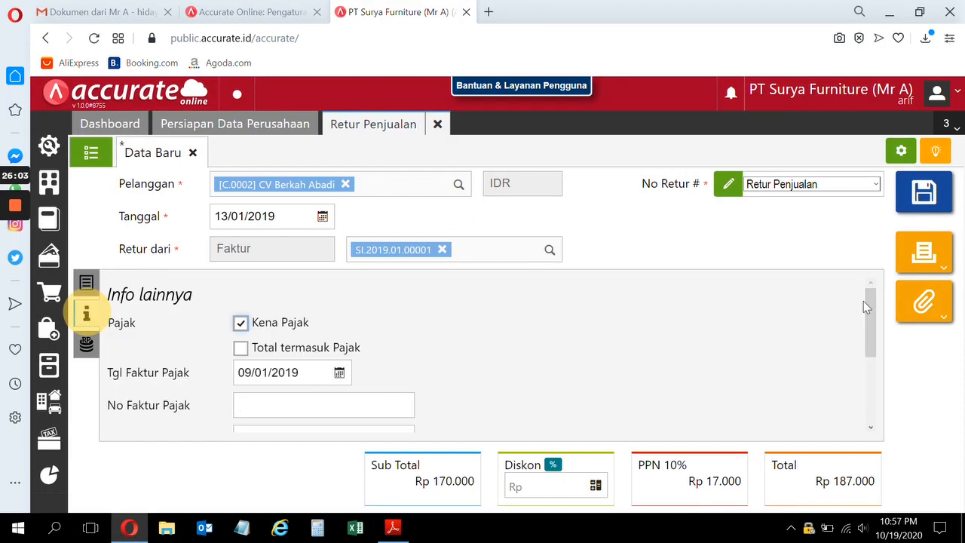
drag(870, 312, 883, 404)
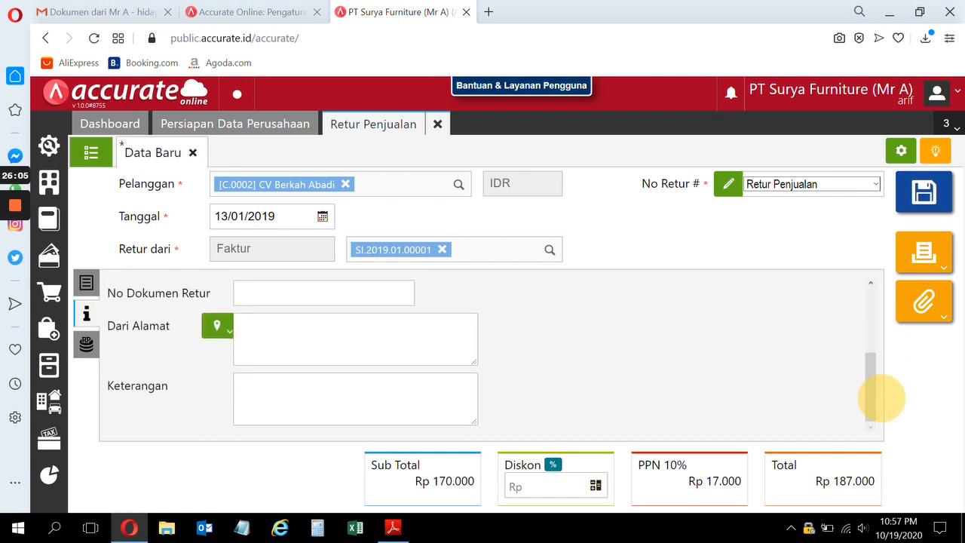
click(334, 385)
text(karena barang cacat.)
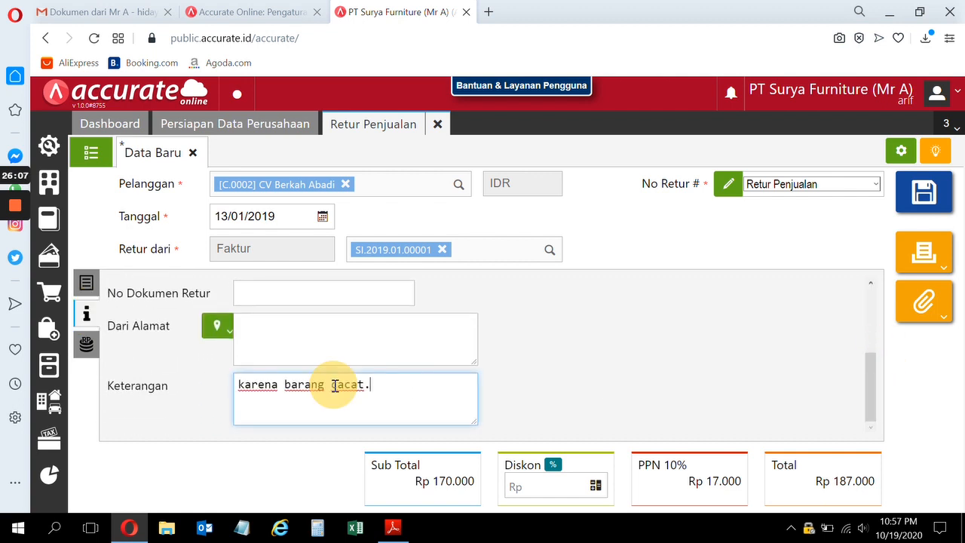
click(714, 368)
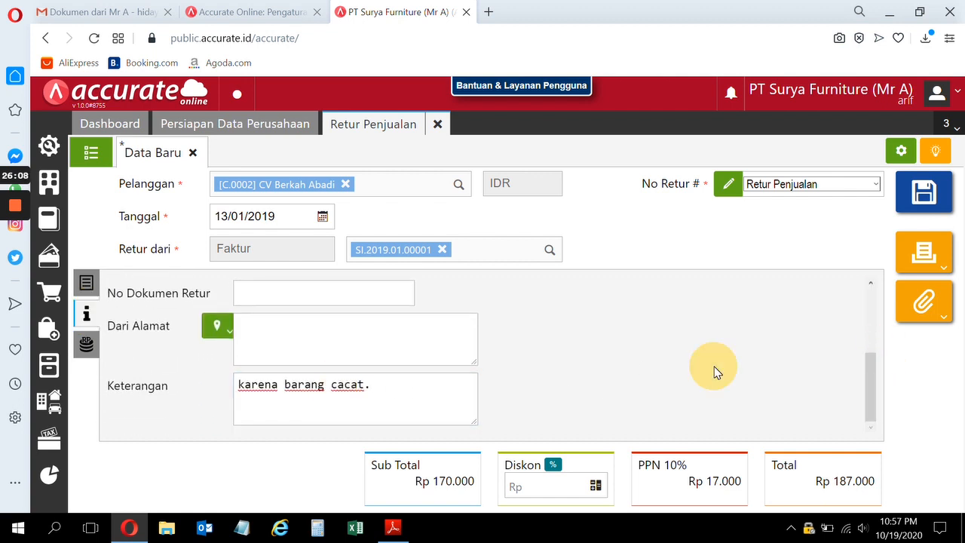
click(935, 206)
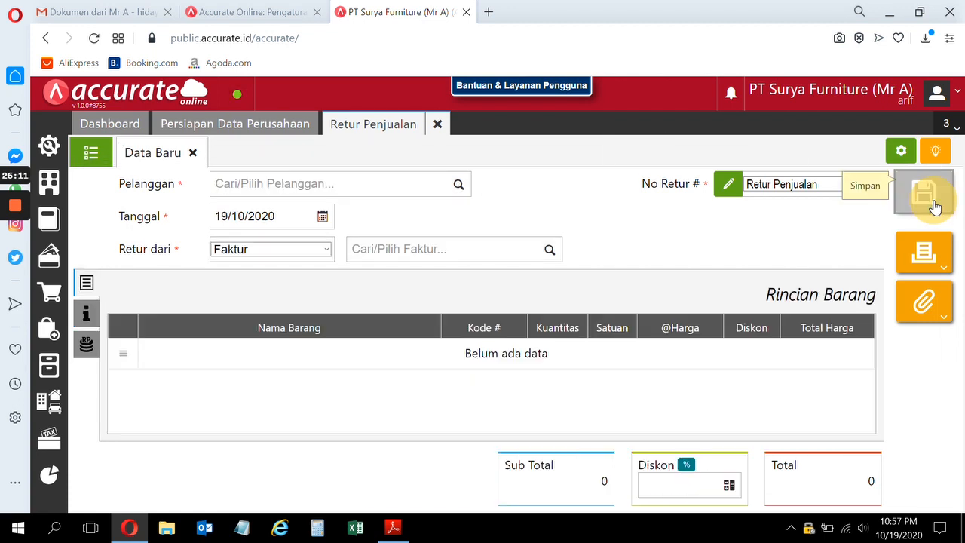
click(437, 124)
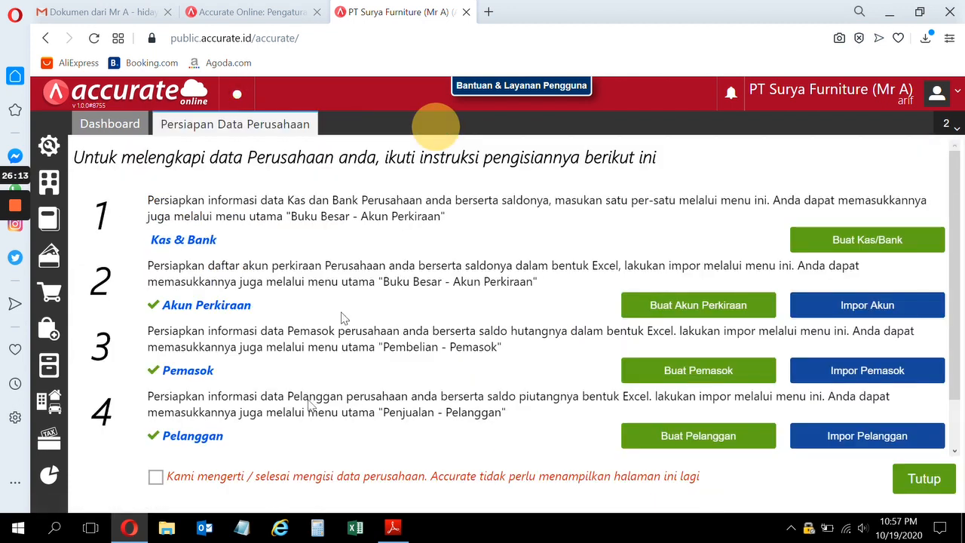
Step: Read the 14 January 2019 transaction in the training module and open a new Penerimaan Penjualan
click(393, 525)
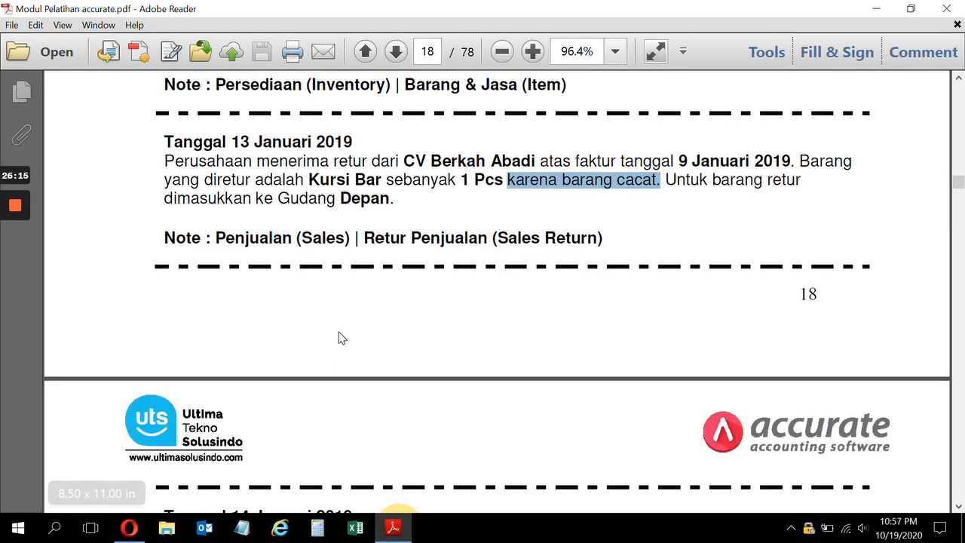
drag(959, 508, 960, 509)
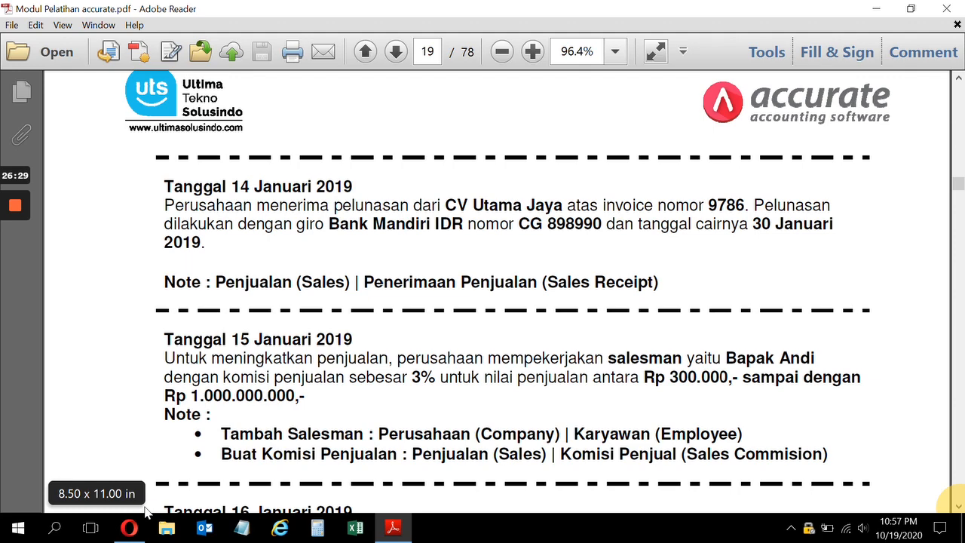
click(133, 532)
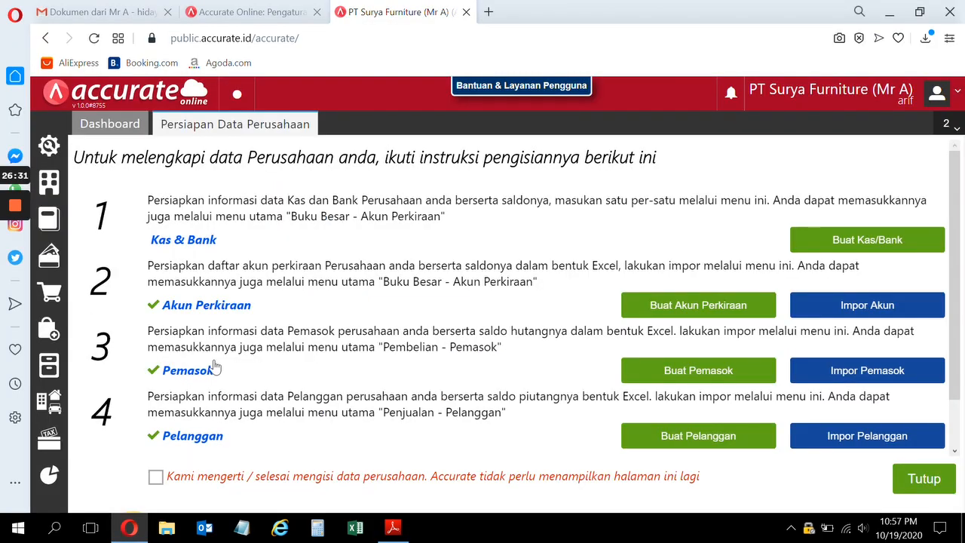
click(393, 529)
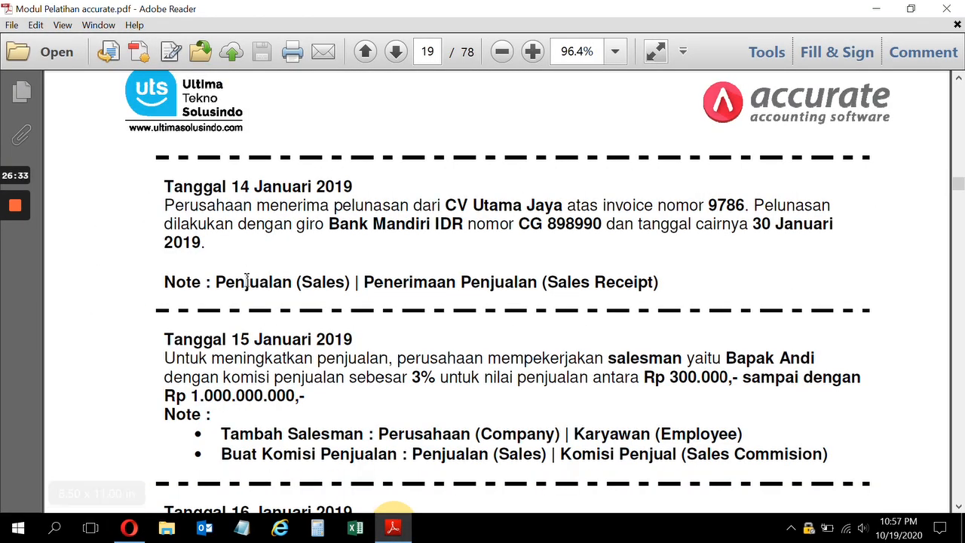
click(134, 528)
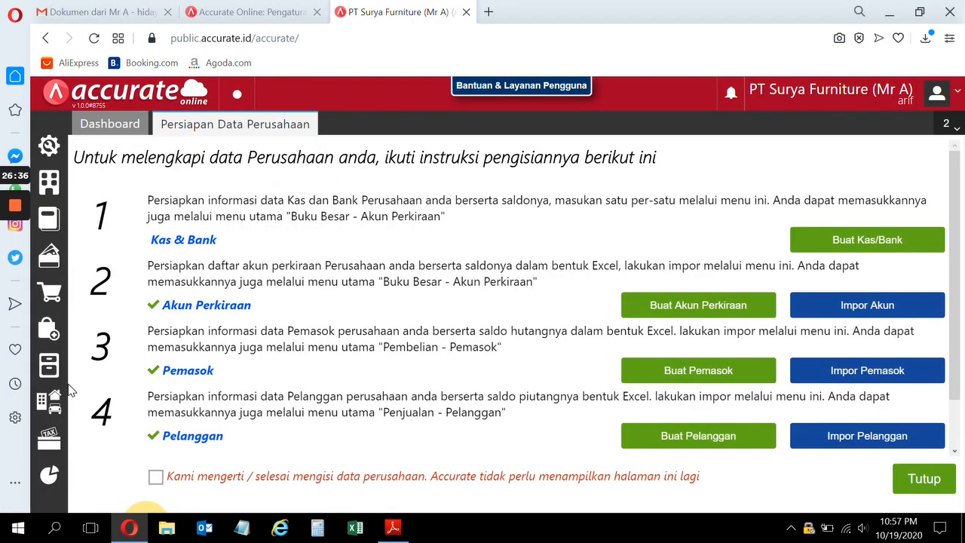
click(50, 290)
click(112, 347)
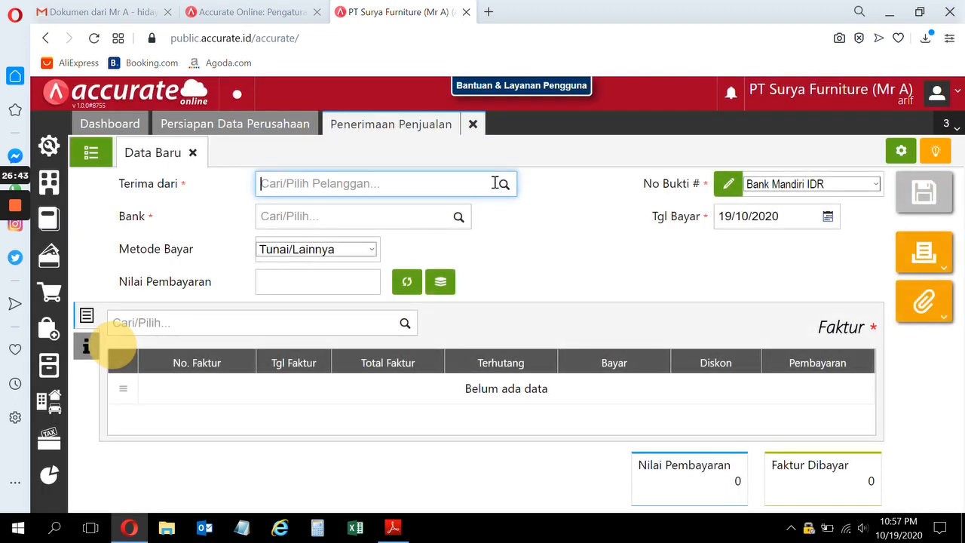
Step: Check the payer in the training module and set Terima dari to CV Utama Jaya, with Bank Mandiri IDR as the bank
click(394, 527)
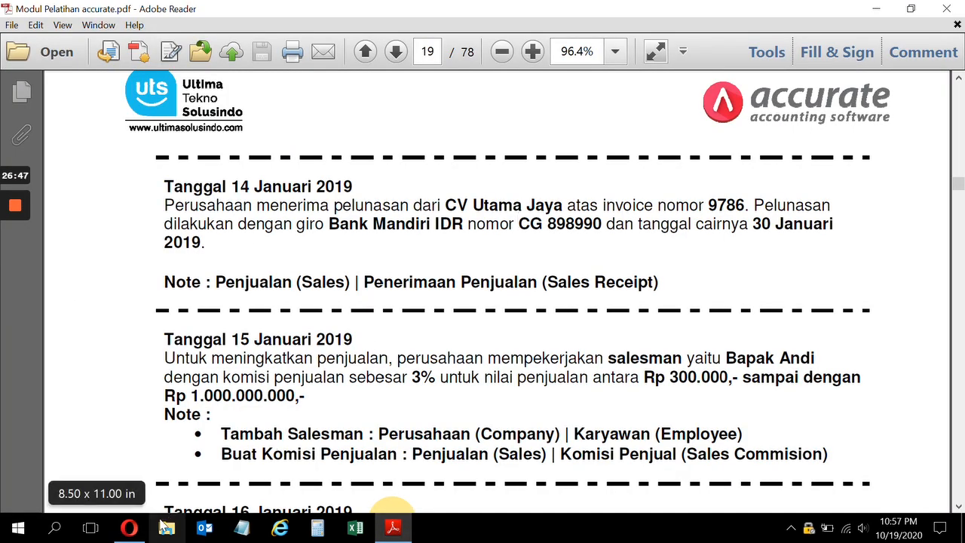
click(129, 528)
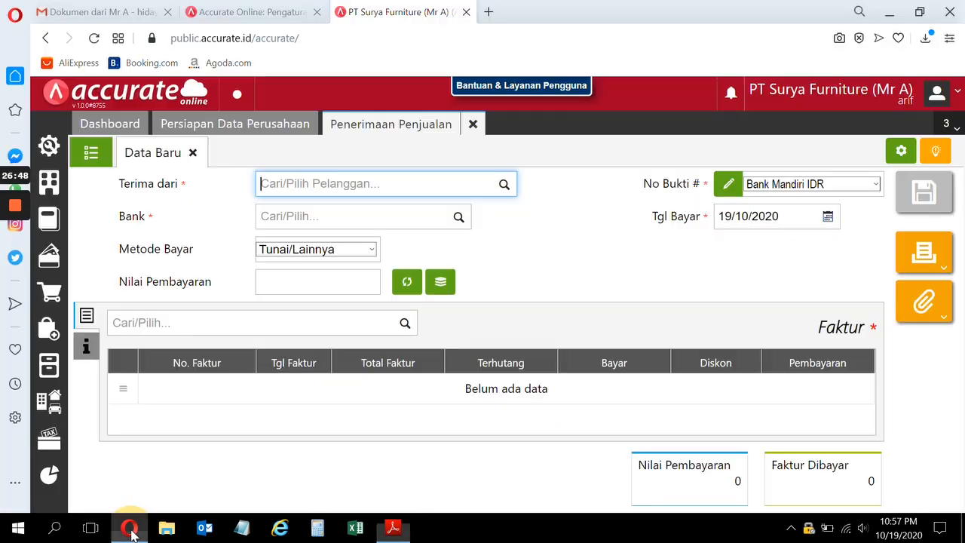
click(505, 183)
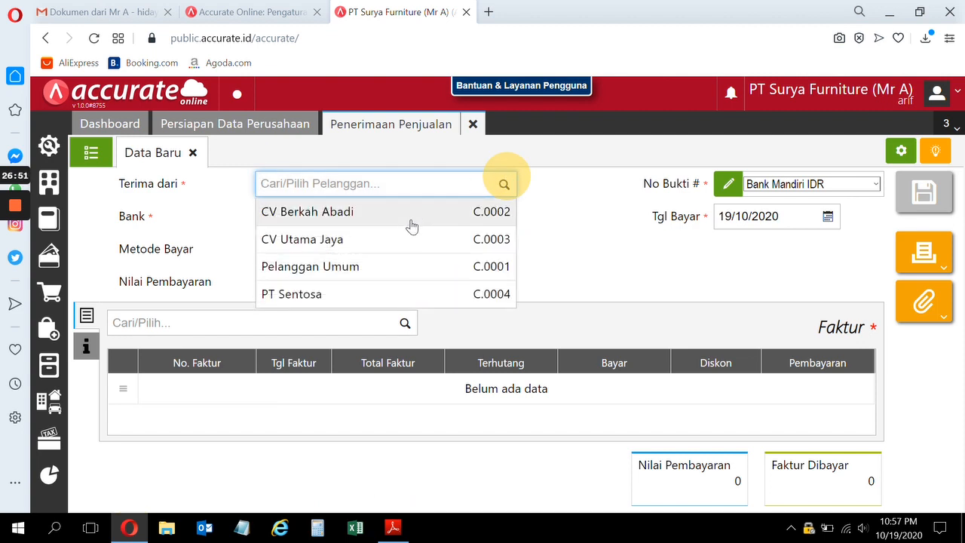
click(388, 241)
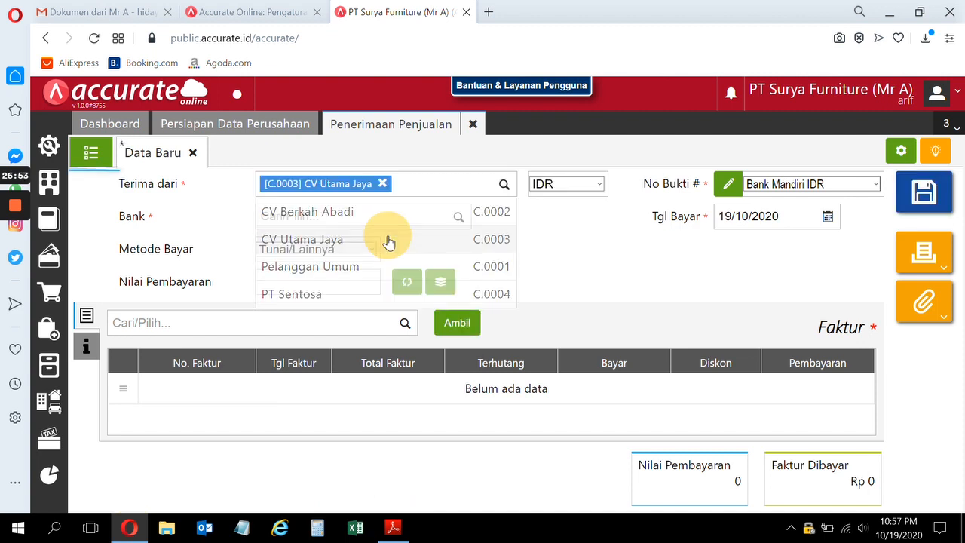
Step: Copy giro number CG 898990 from the training module and set the receipt's Tgl Bayar to 14/01/2019
click(393, 528)
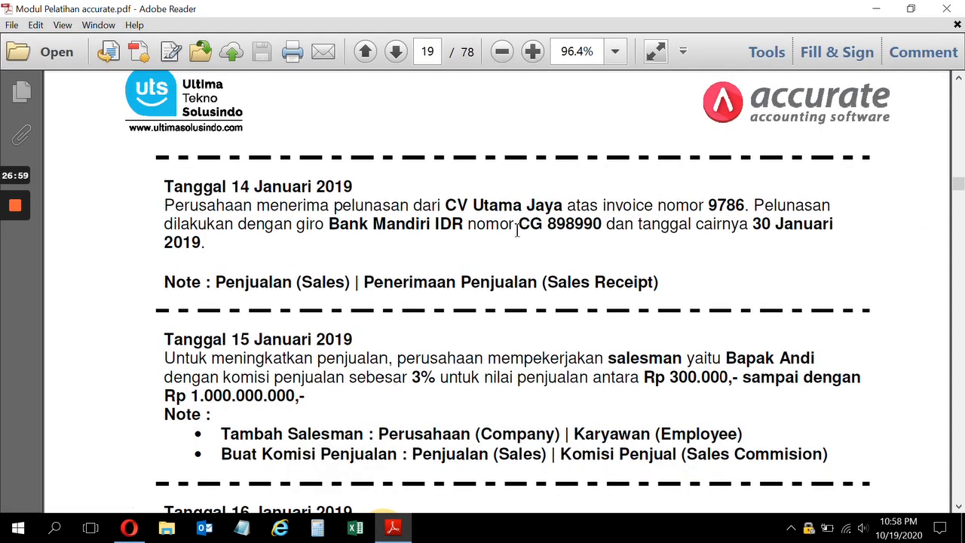
drag(517, 223, 595, 220)
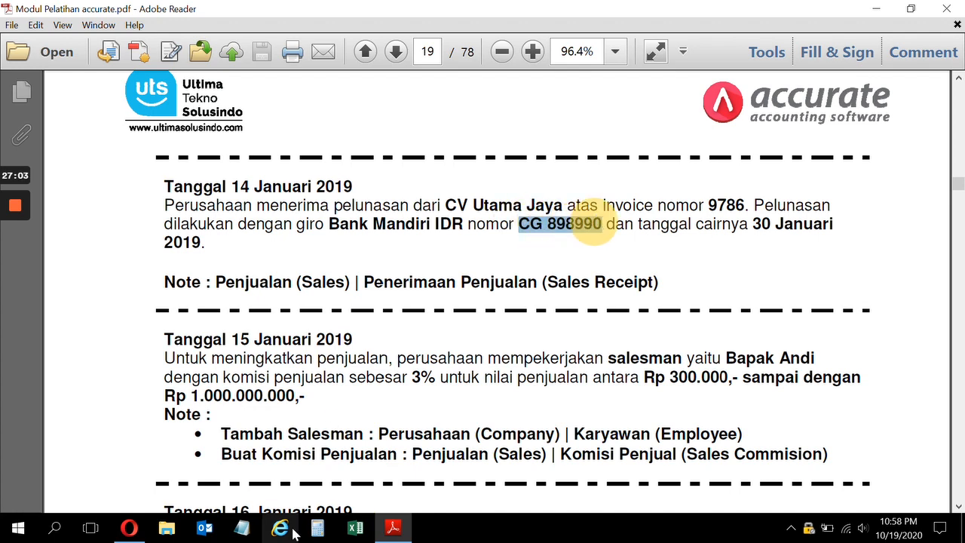
click(129, 532)
click(785, 219)
text(14/01/2019)
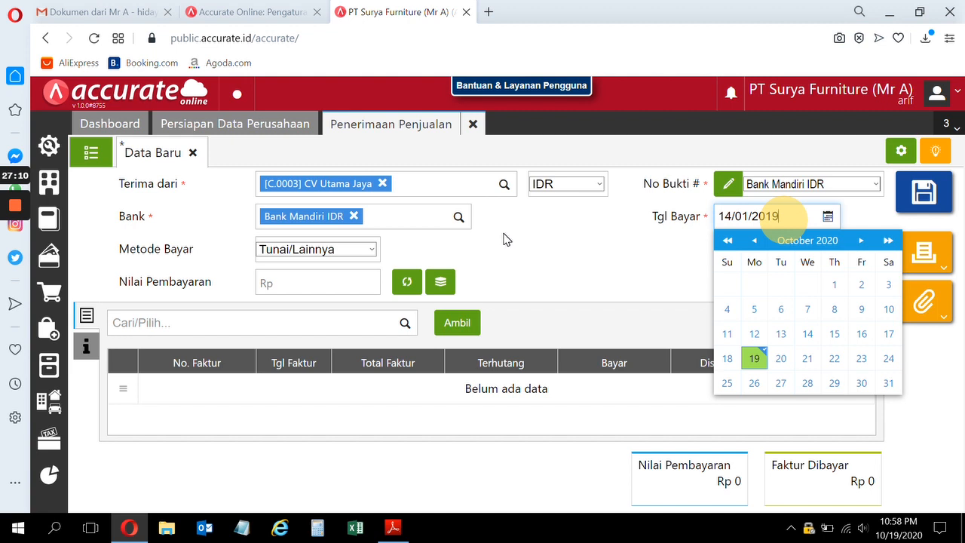
click(507, 239)
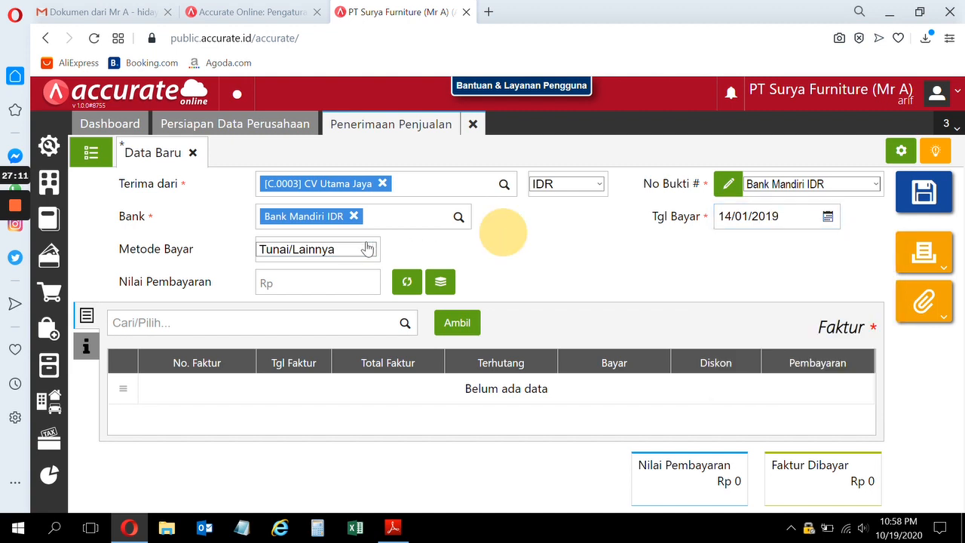
Step: Set the receipt's Metode Bayar to Cek/Giro with giro number CG 898990
click(369, 248)
click(329, 278)
click(416, 257)
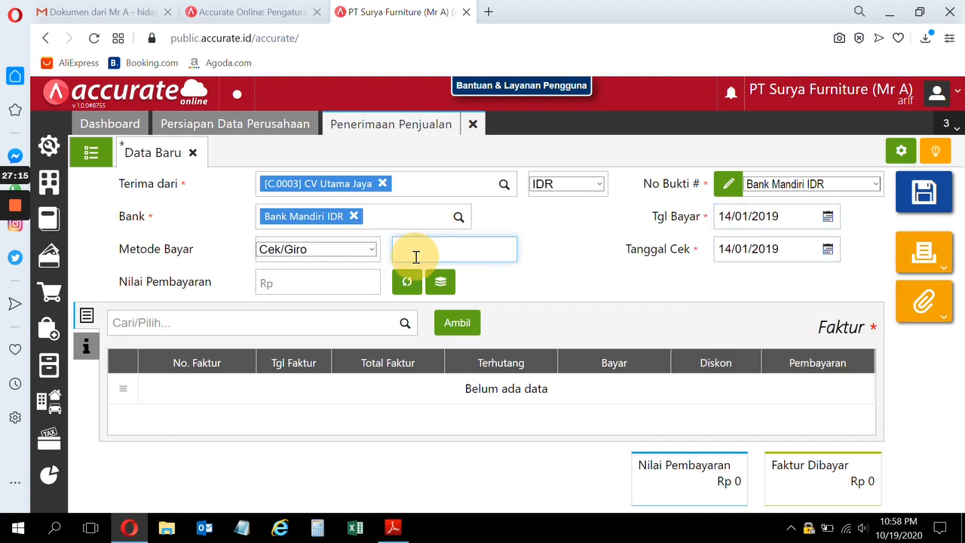
text(CG-898990)
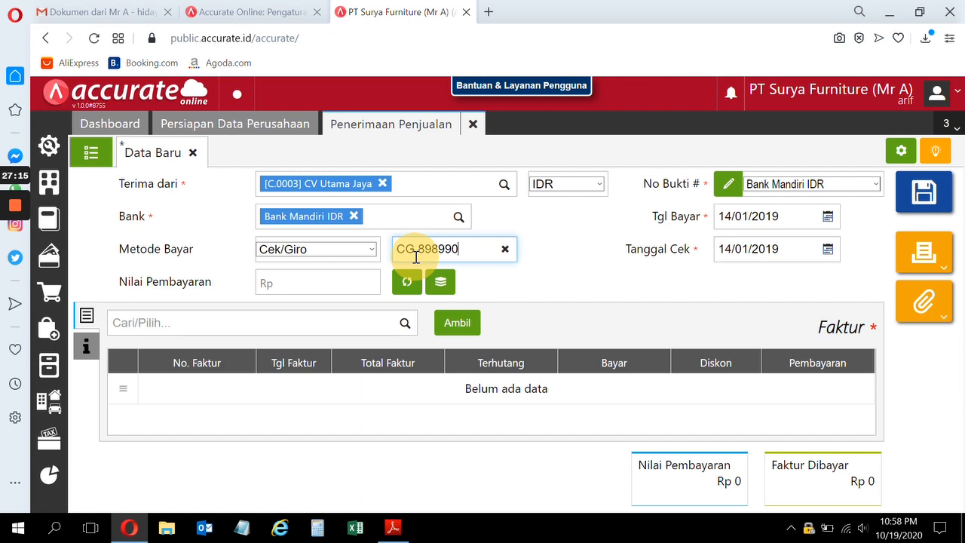
click(511, 296)
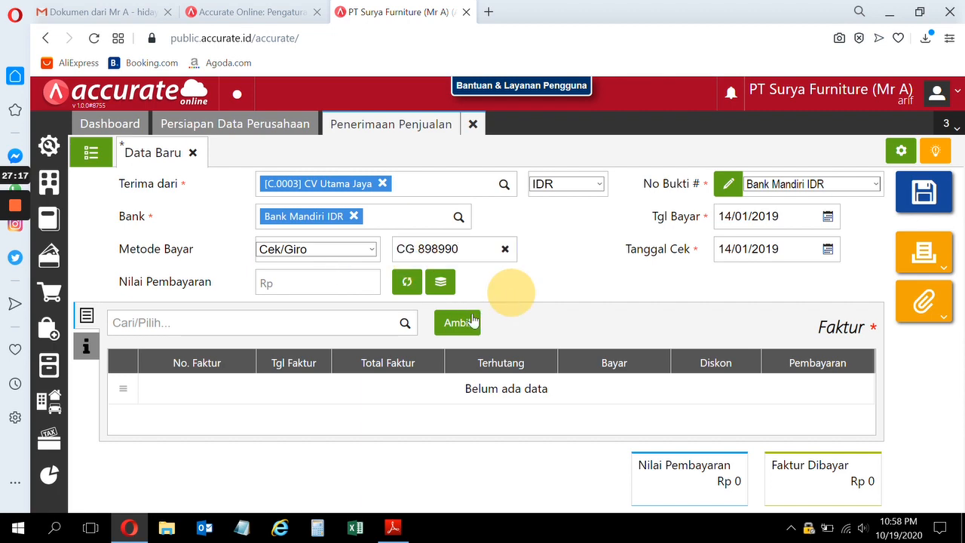
Step: Confirm the invoice in the training module, bring unpaid invoice 9786 into the receipt, and calculate Nilai Pembayaran from it
click(393, 522)
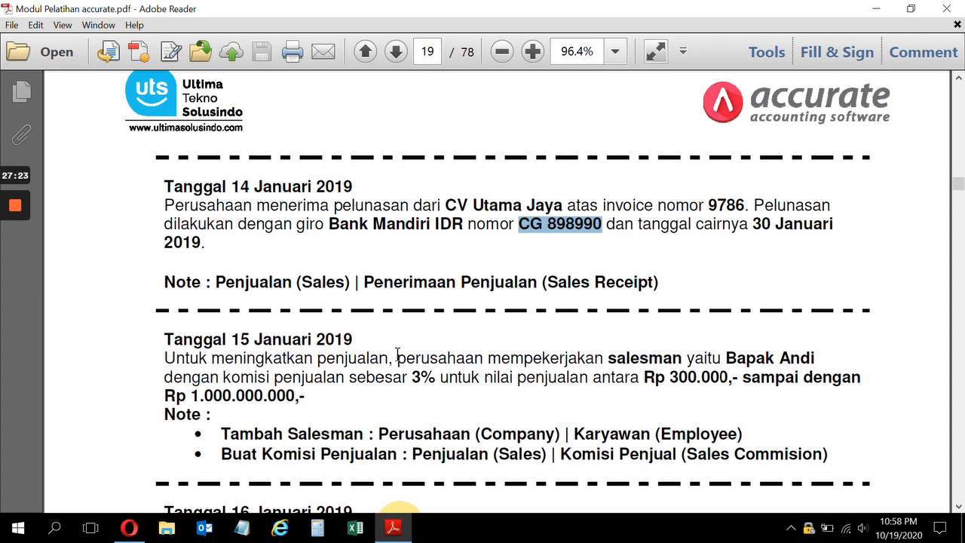
click(128, 526)
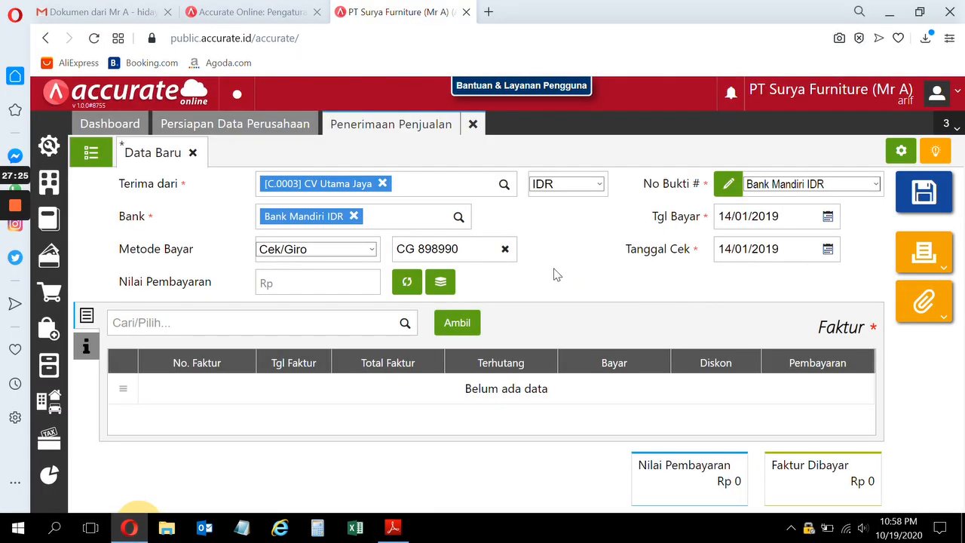
click(461, 322)
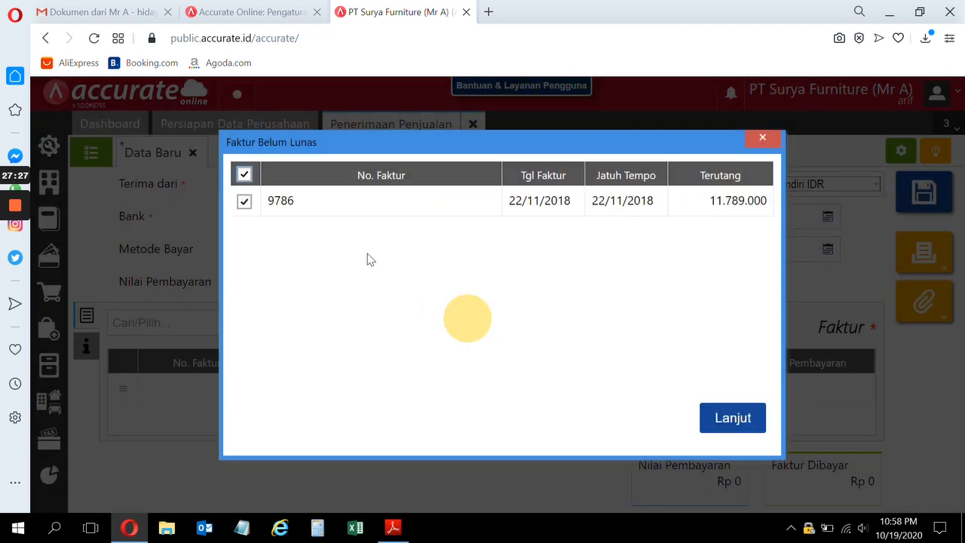
click(726, 413)
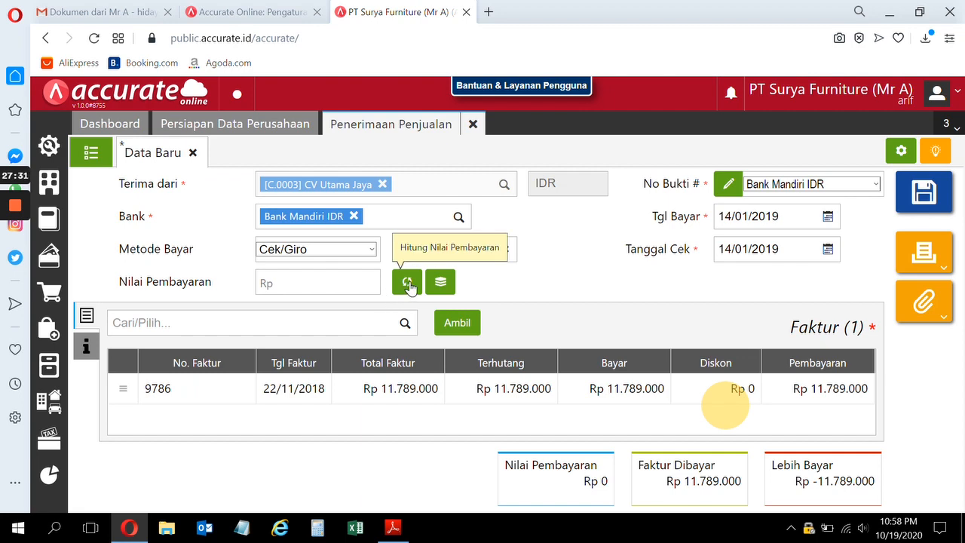
click(408, 284)
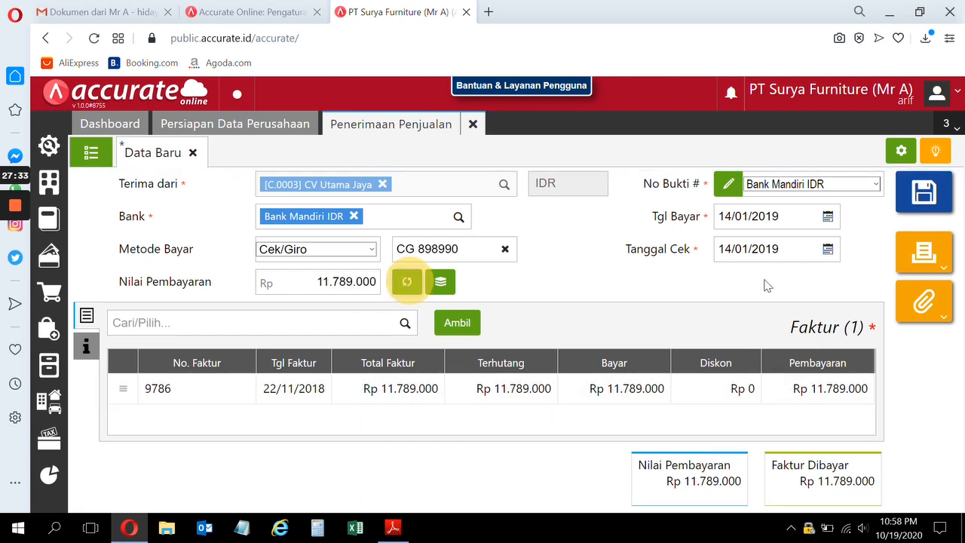
Step: Check the giro's clearing date in the training module, set Tanggal Cek to 30/01/2019, and save the sales receipt
click(383, 530)
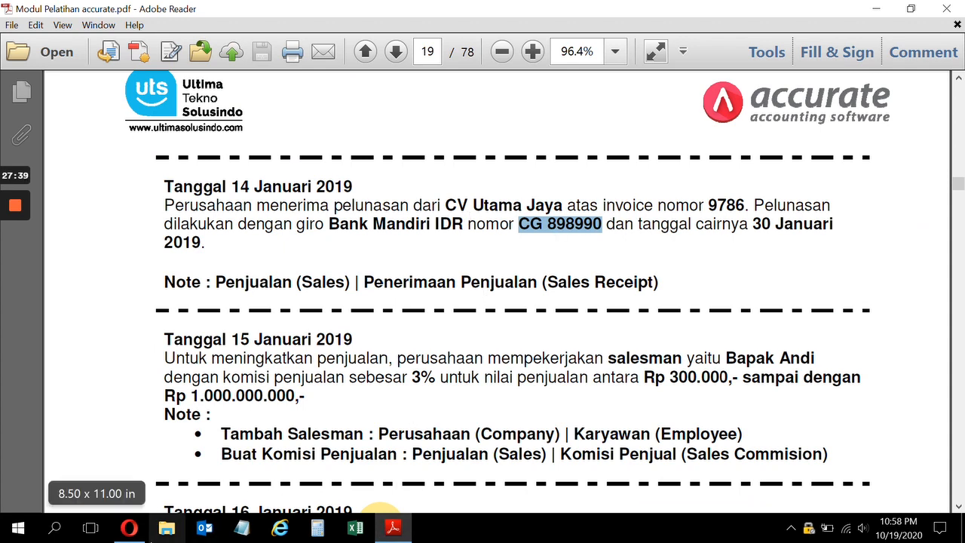
click(129, 527)
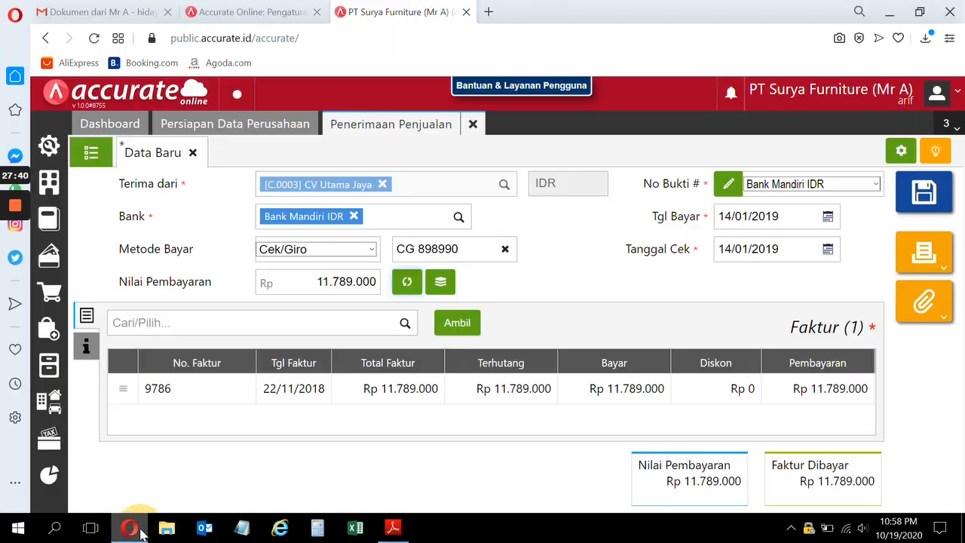
click(795, 257)
text(30)
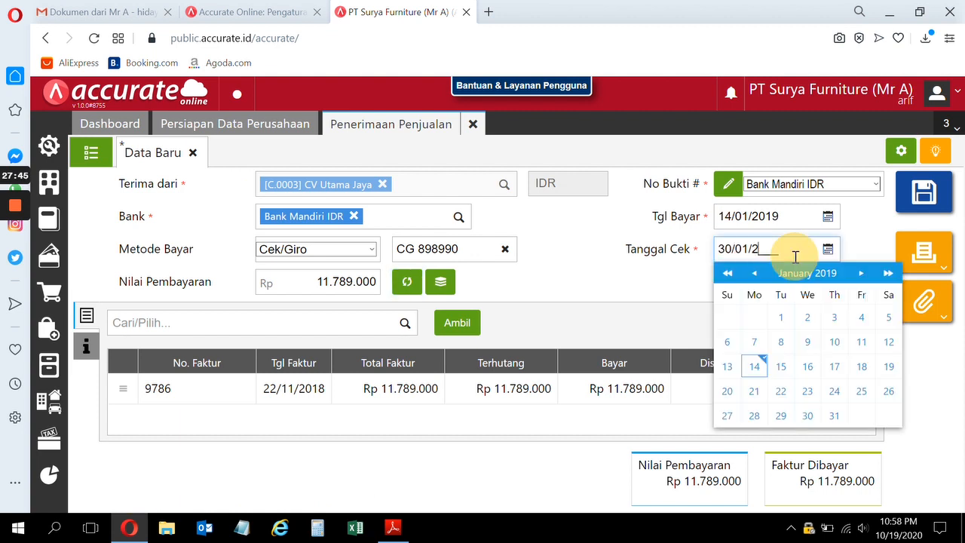
text(/01/2019)
click(563, 264)
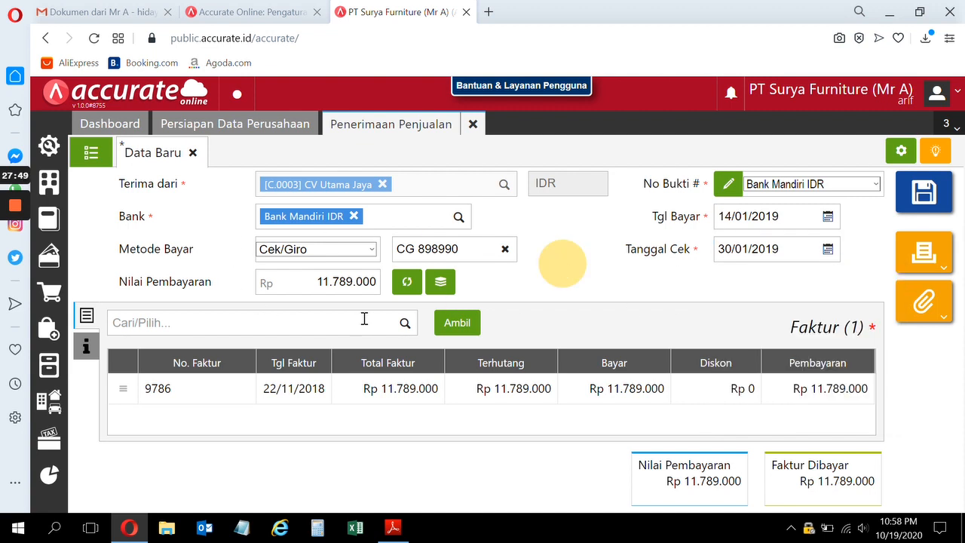
click(929, 203)
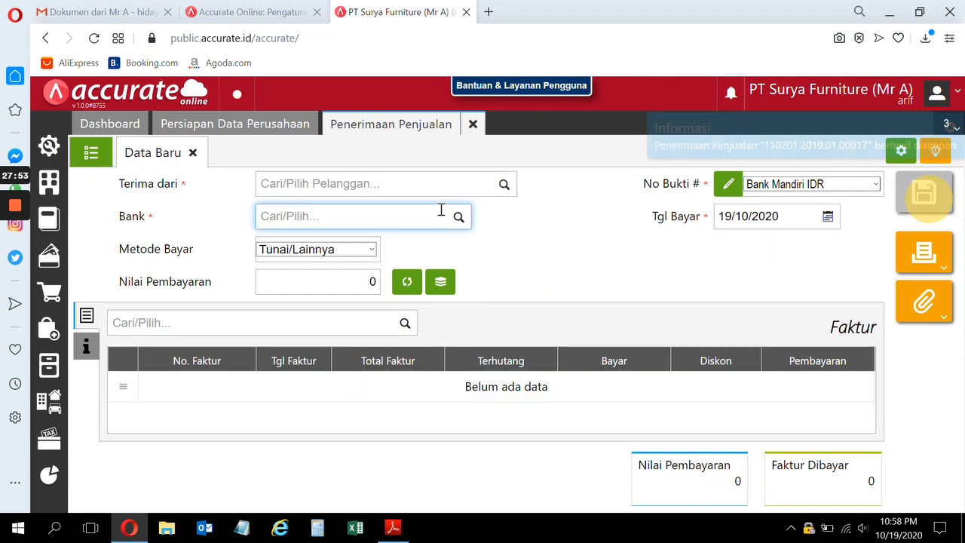
Step: Close the sales receipt form and copy the new salesman's name from the training module's 15 Januari 2019 entry
click(473, 124)
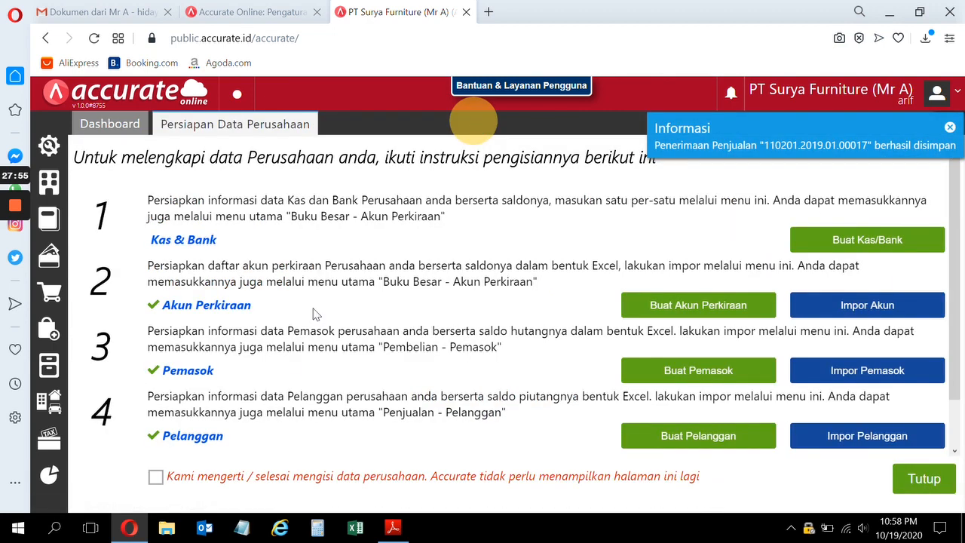
click(393, 527)
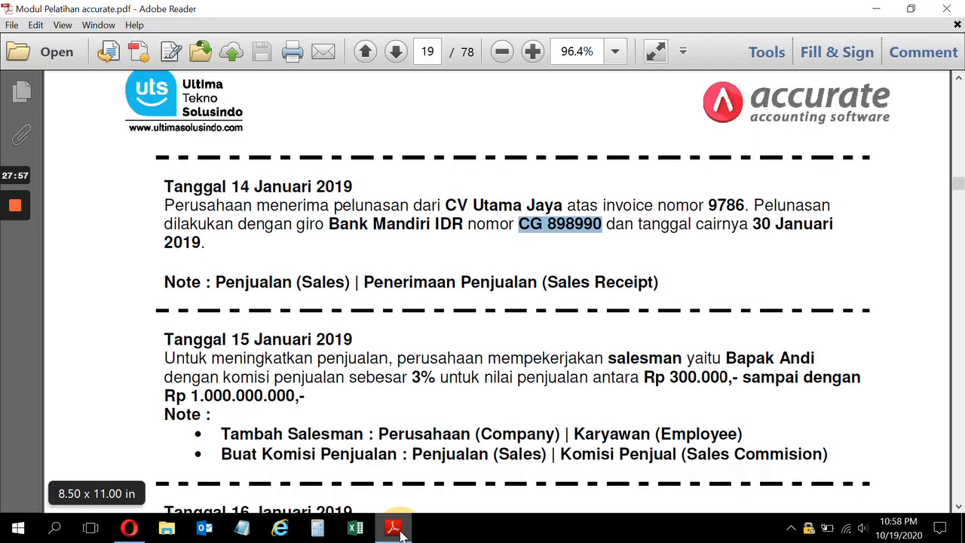
click(959, 507)
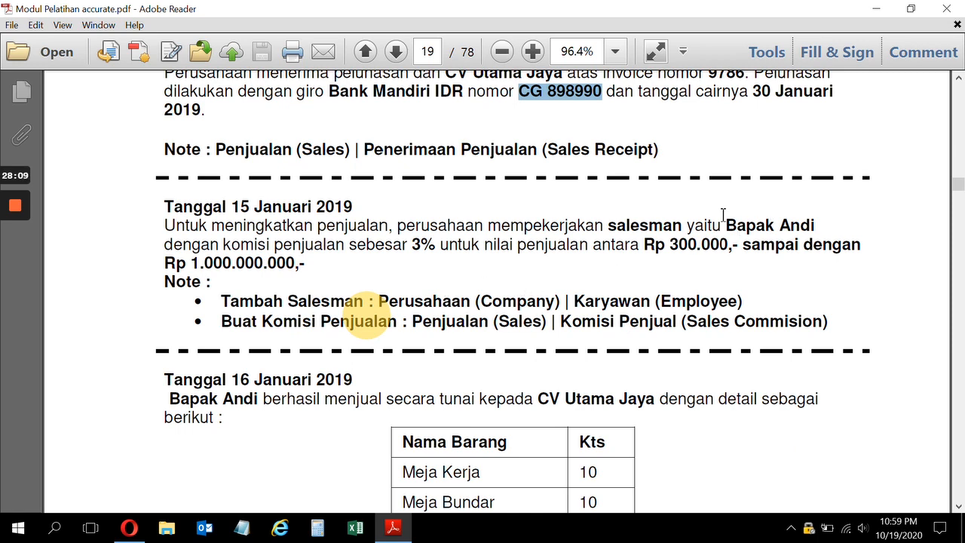
drag(728, 224, 824, 226)
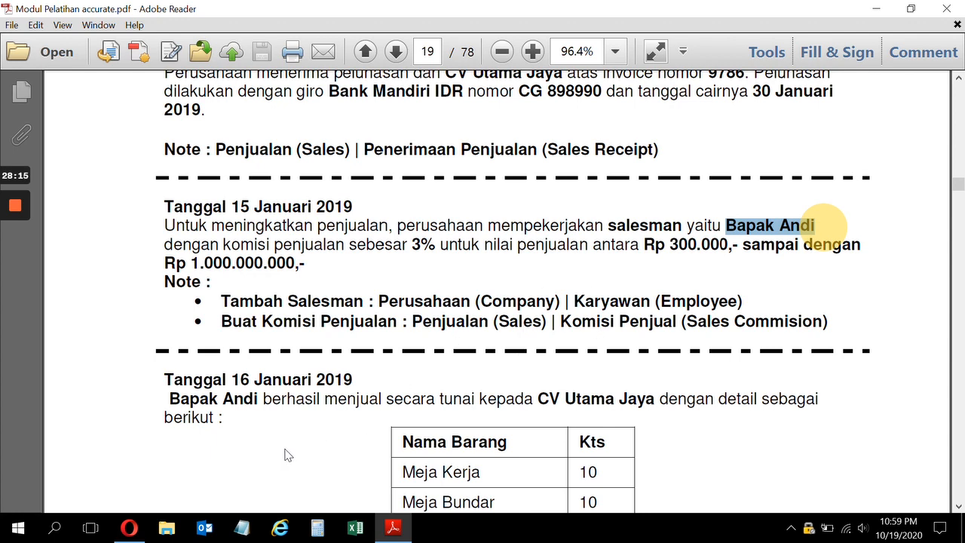
Step: Start a new employee record in Accurate Online with salutation Bapak and the salesman's name, without repeating the salutation in the name
click(128, 527)
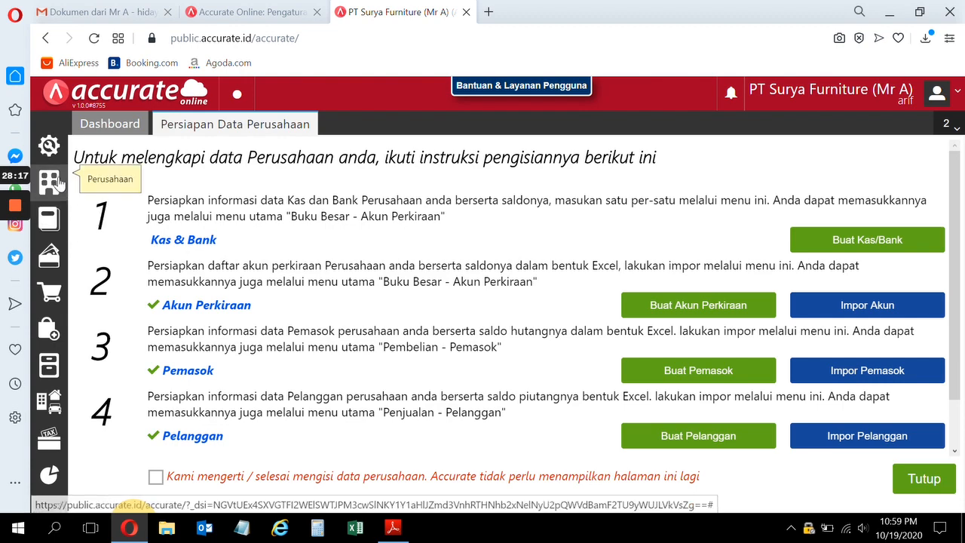
click(49, 181)
click(232, 353)
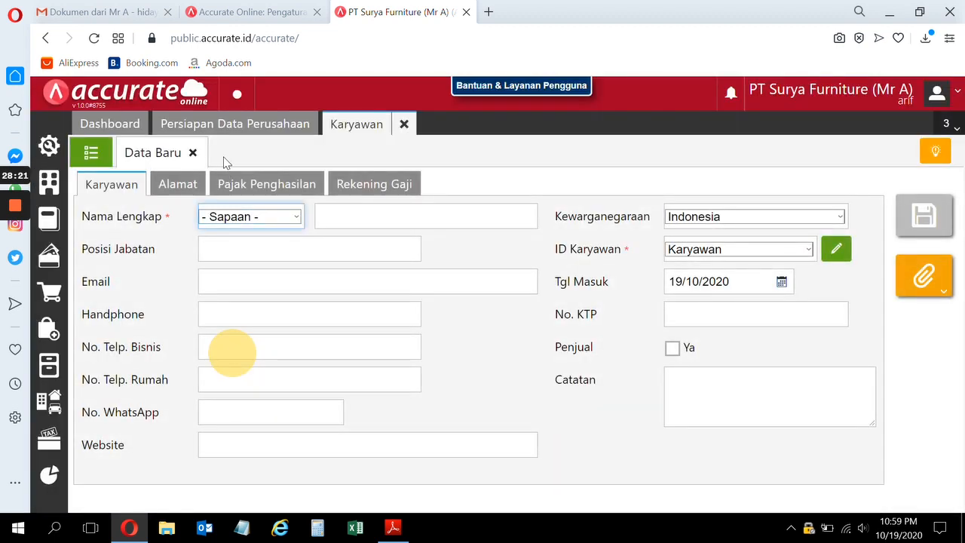
click(259, 217)
click(220, 247)
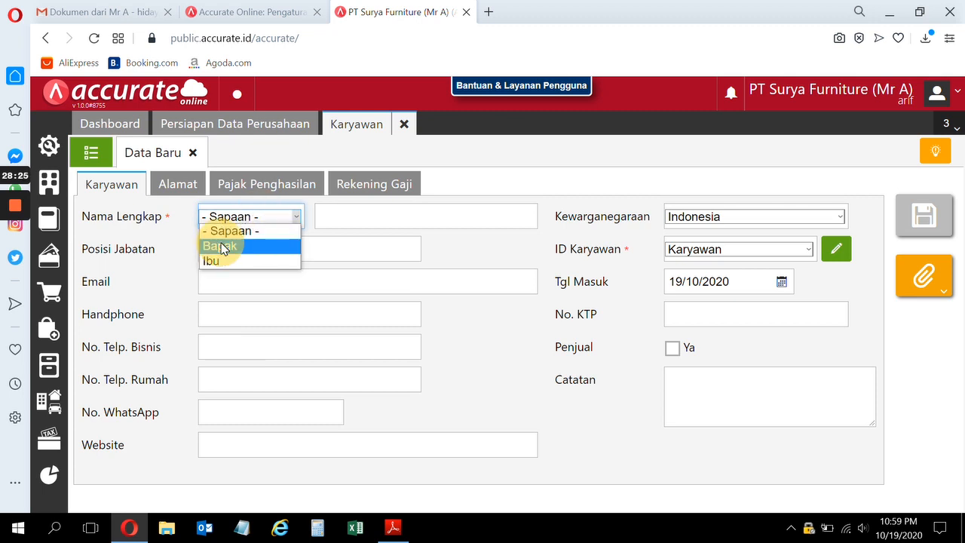
click(348, 213)
text(Bapak Andi)
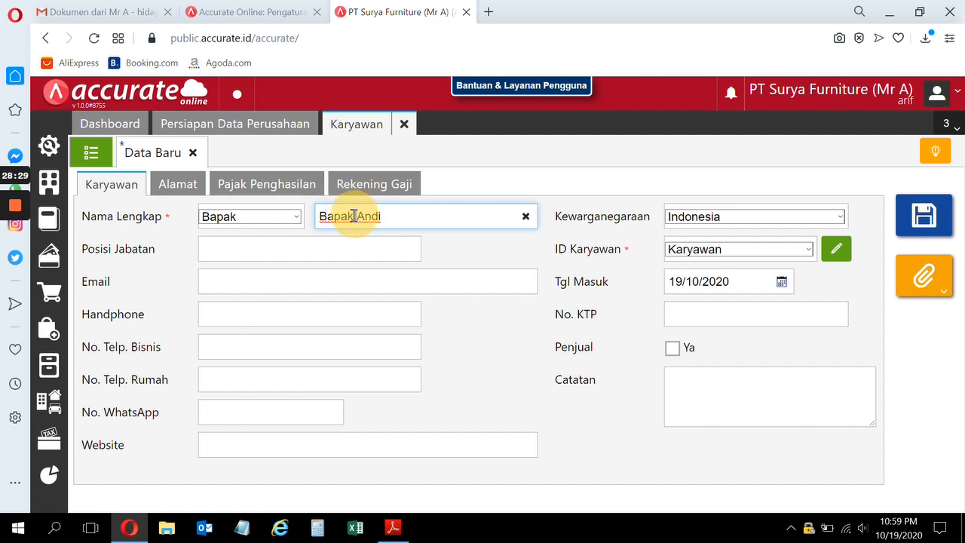
drag(352, 216, 316, 224)
key(BackSpace)
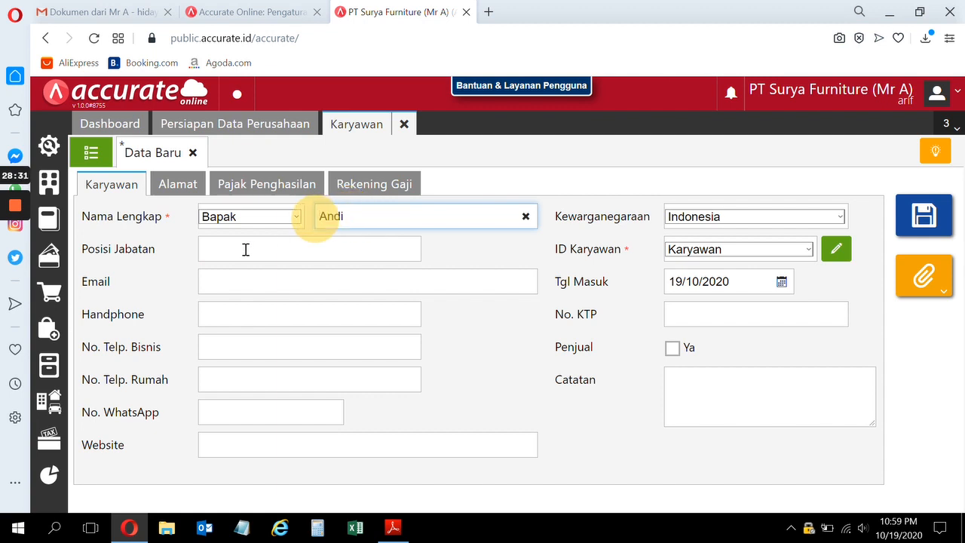
Step: Copy the job title "salesman" from the training module into the employee's Posisi Jabatan
click(393, 527)
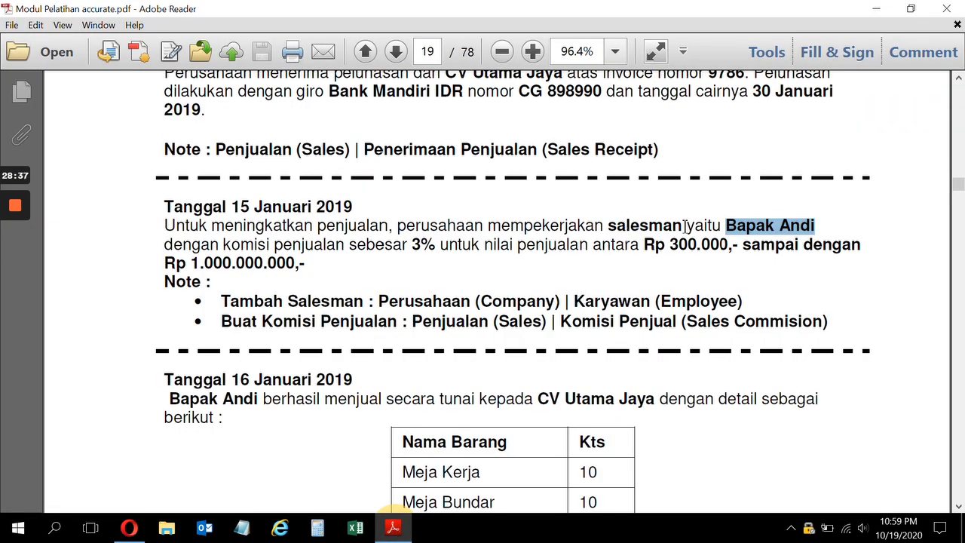
drag(682, 228, 610, 221)
key(ctrl+c)
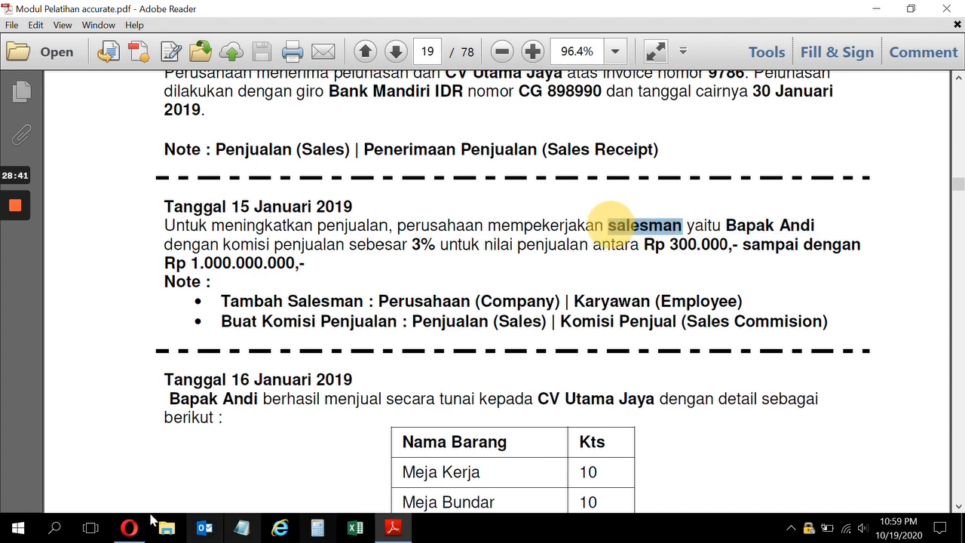
click(129, 527)
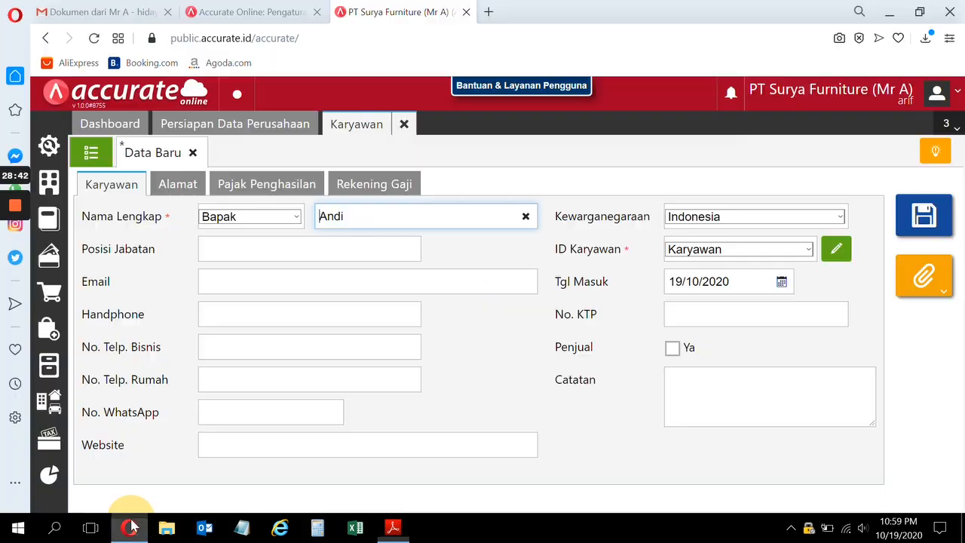
click(234, 250)
key(ctrl+v)
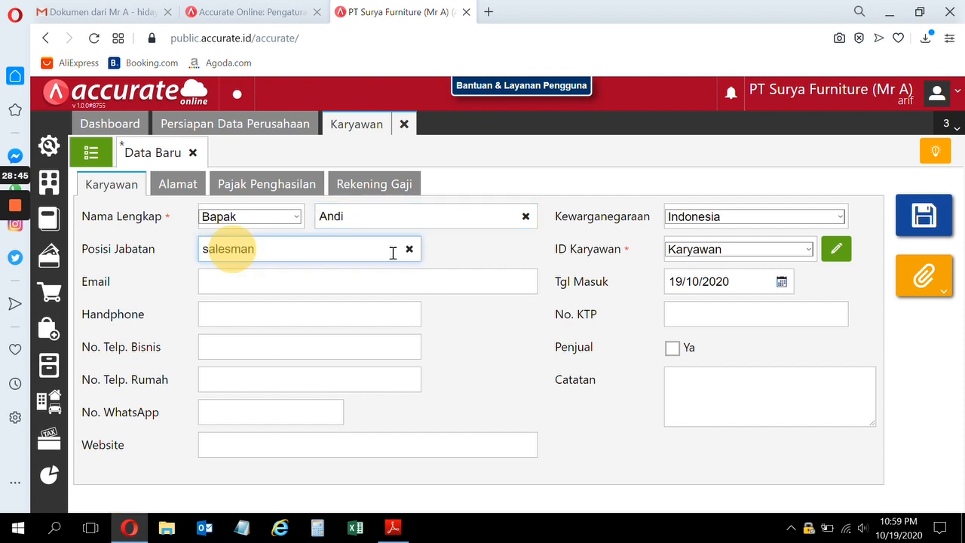
click(533, 255)
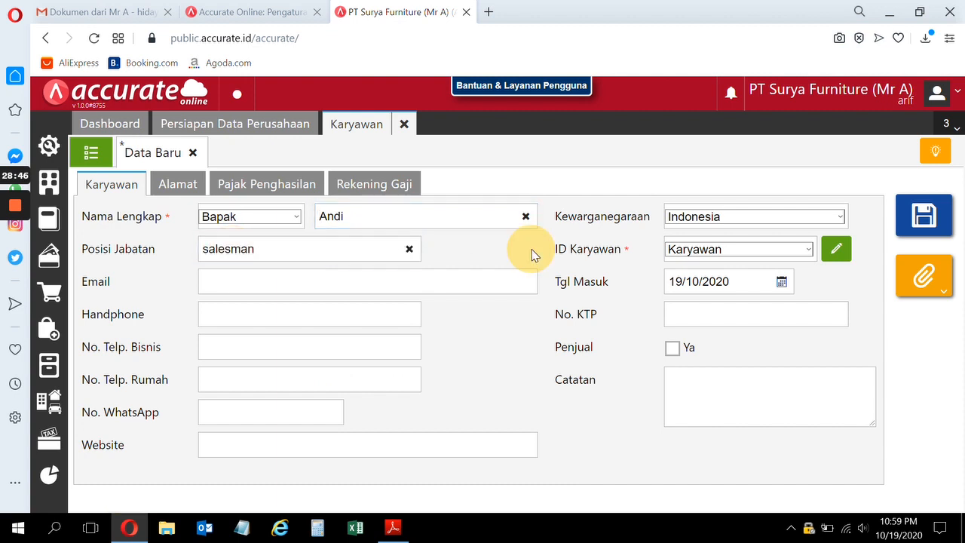
Step: Keep ID Karyawan as Karyawan and set the employee's Tgl Masuk to 15/01/2019, checking the date in the training module
click(803, 257)
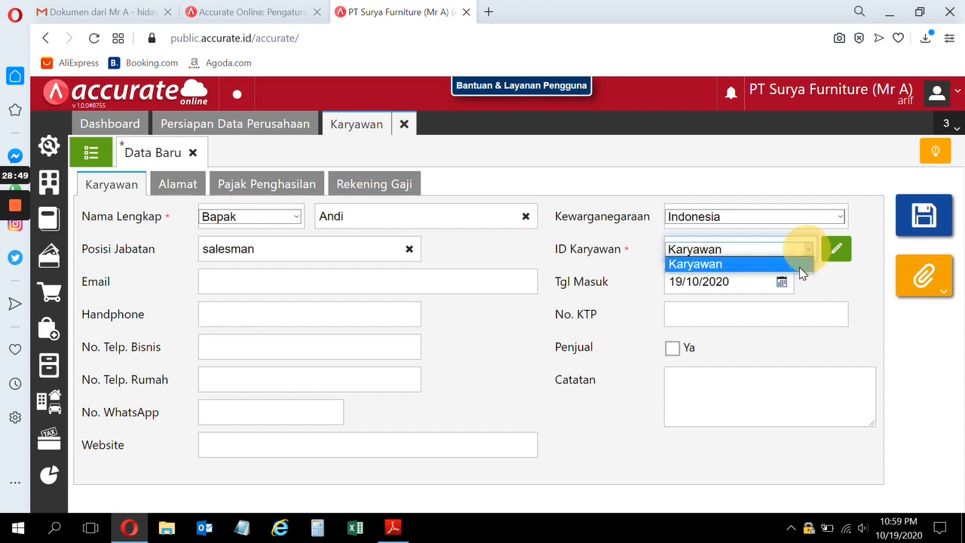
click(800, 267)
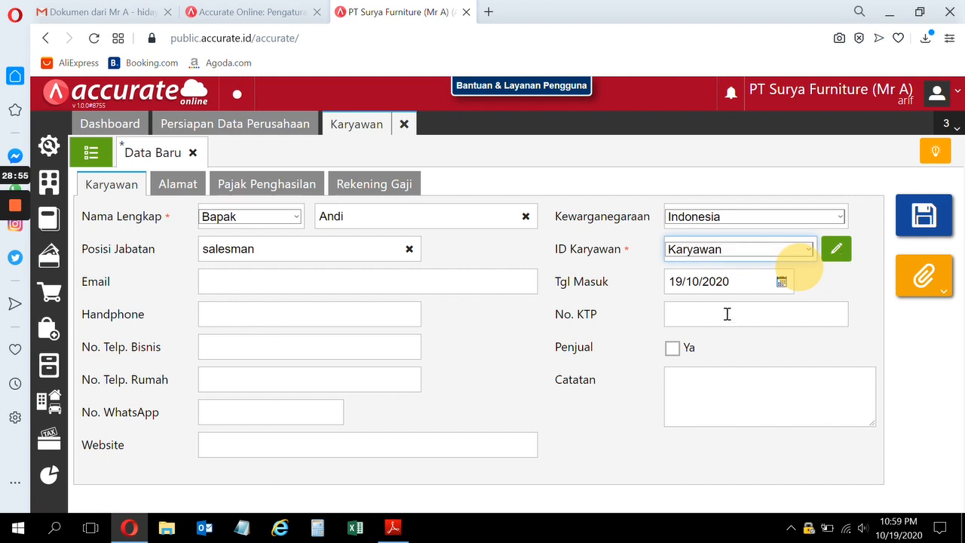
click(739, 280)
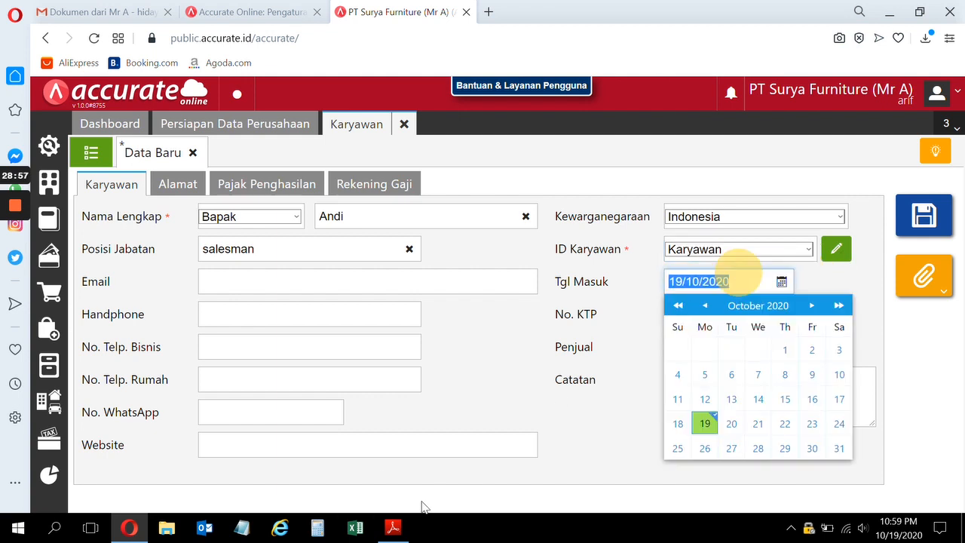
click(392, 530)
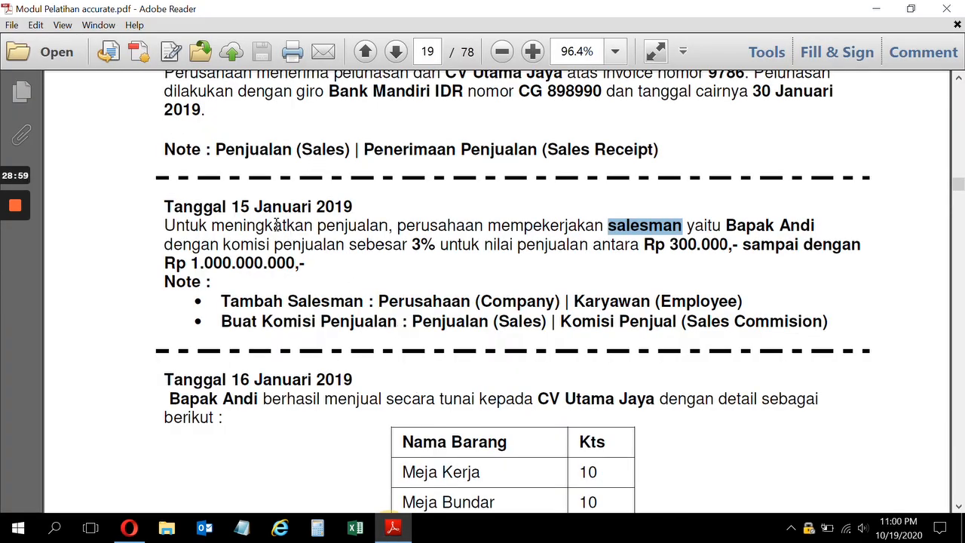
click(129, 530)
text(15/)
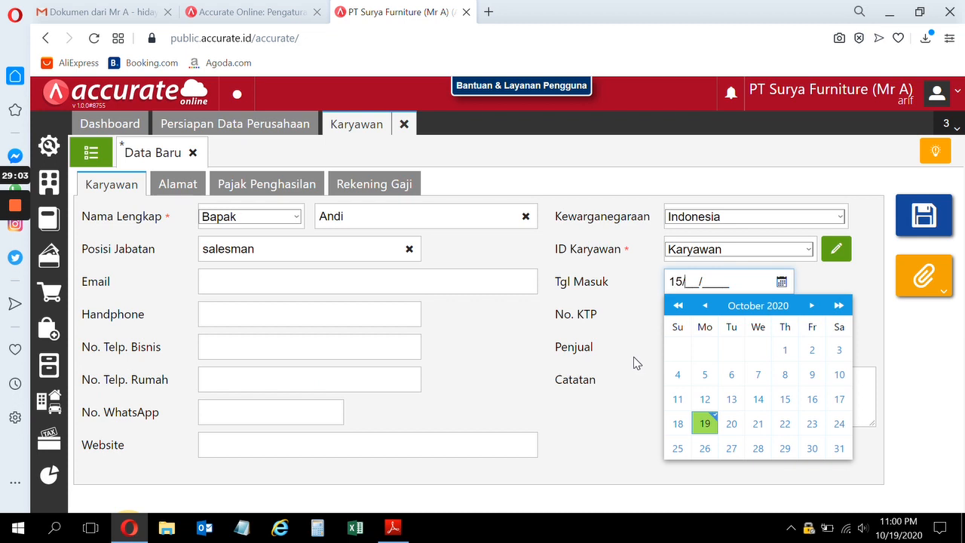
text(01/2019)
click(508, 371)
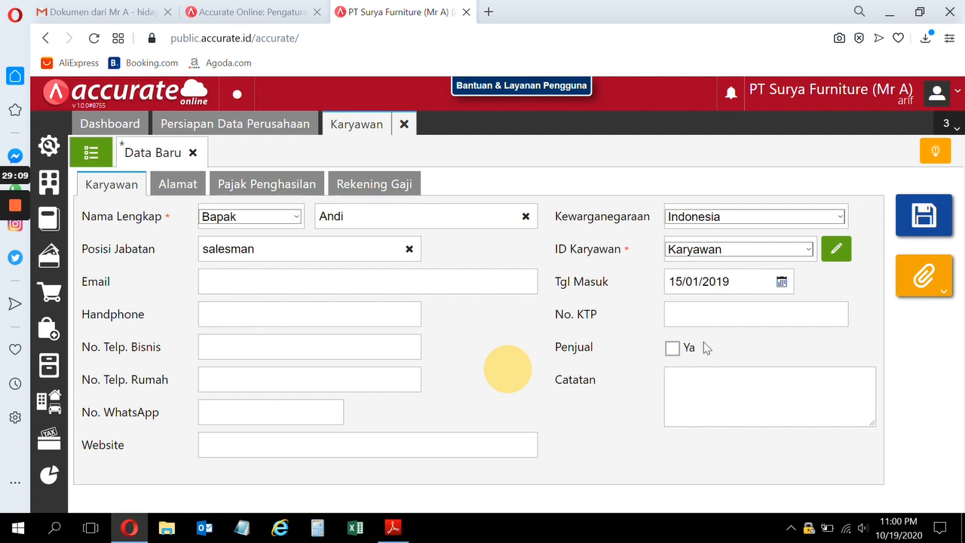
Step: Mark the employee as Penjual and check the Login Penjual choices without selecting one
click(672, 348)
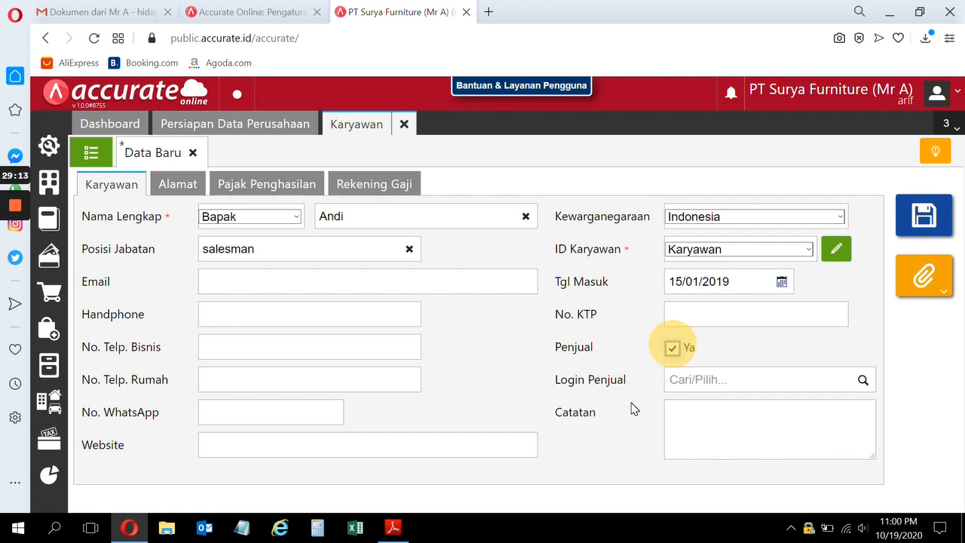
click(862, 380)
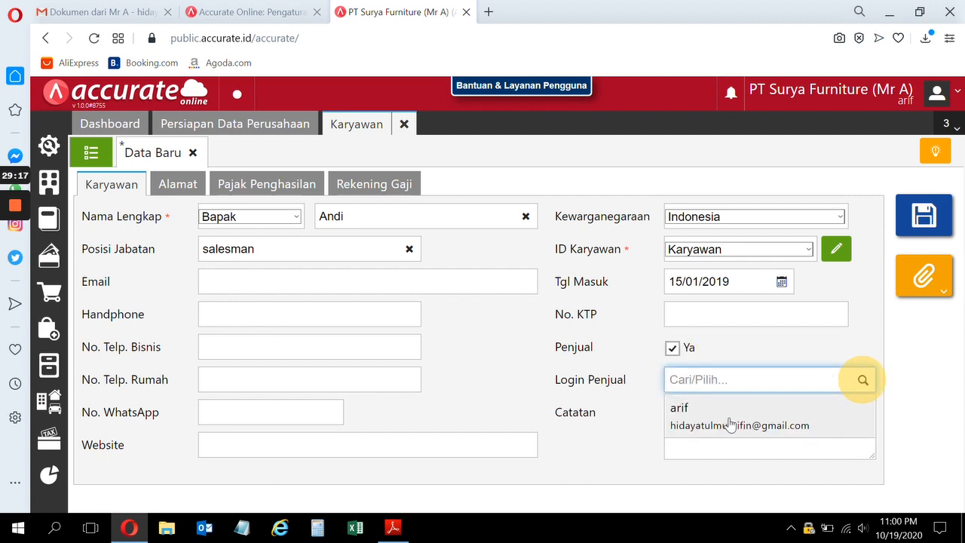
click(630, 407)
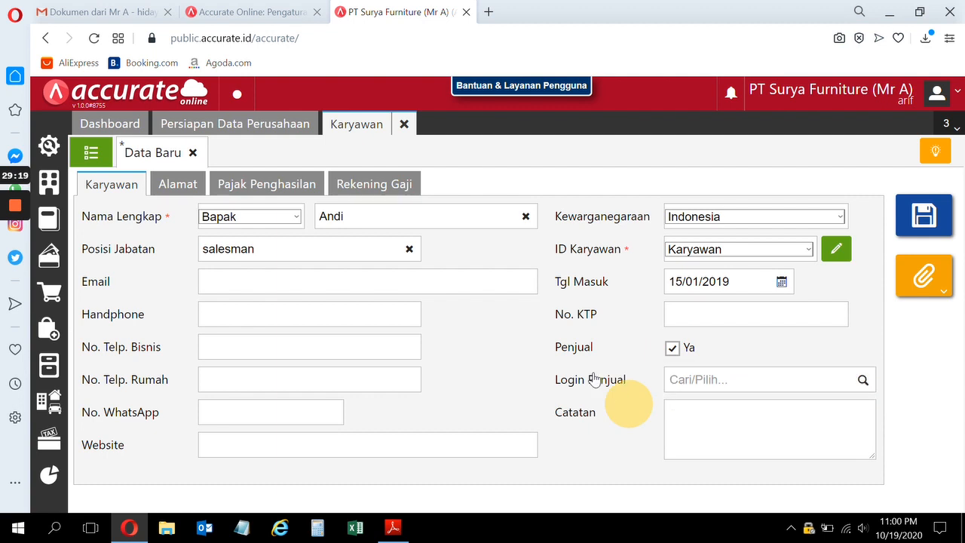
click(506, 364)
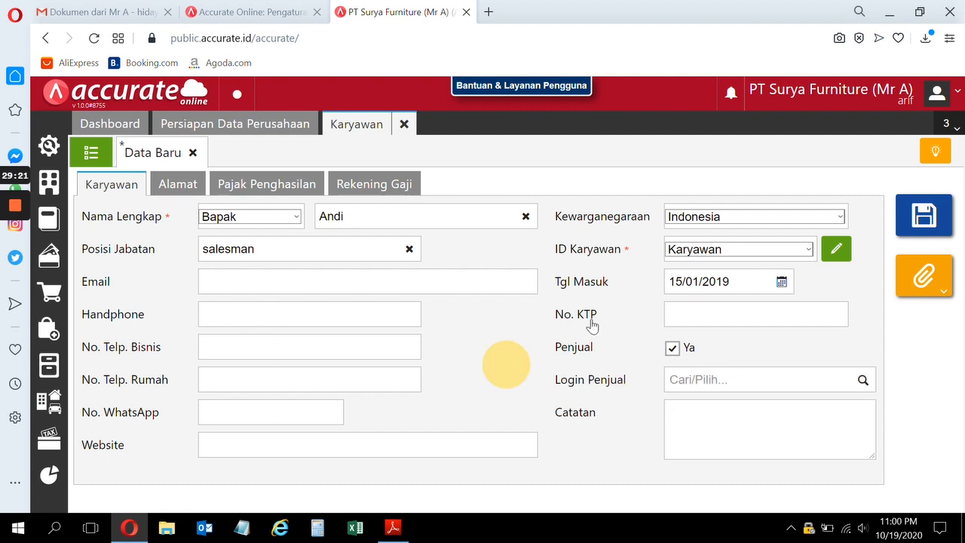
Step: Review the employee's Alamat, Pajak Penghasilan and Rekening Gaji details, and return to the main employee data
click(185, 188)
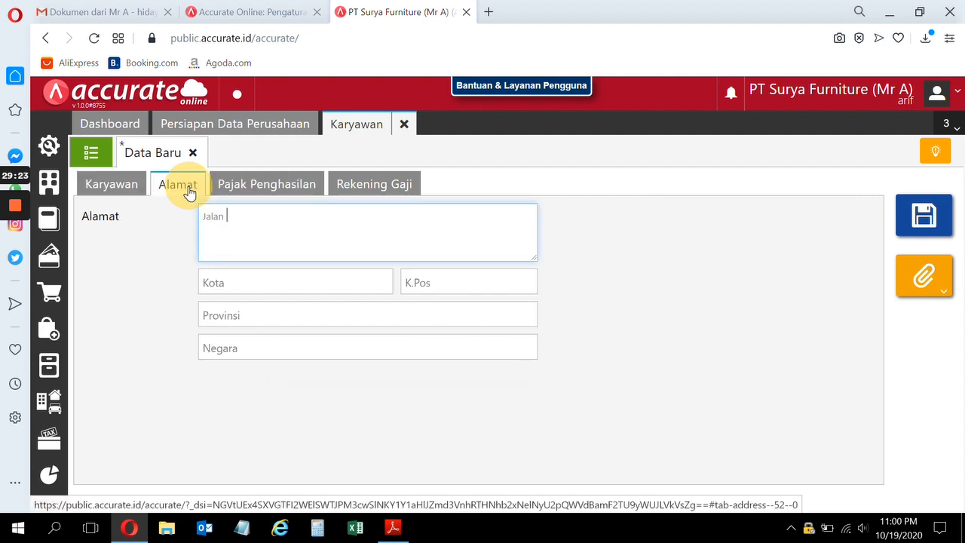
click(260, 185)
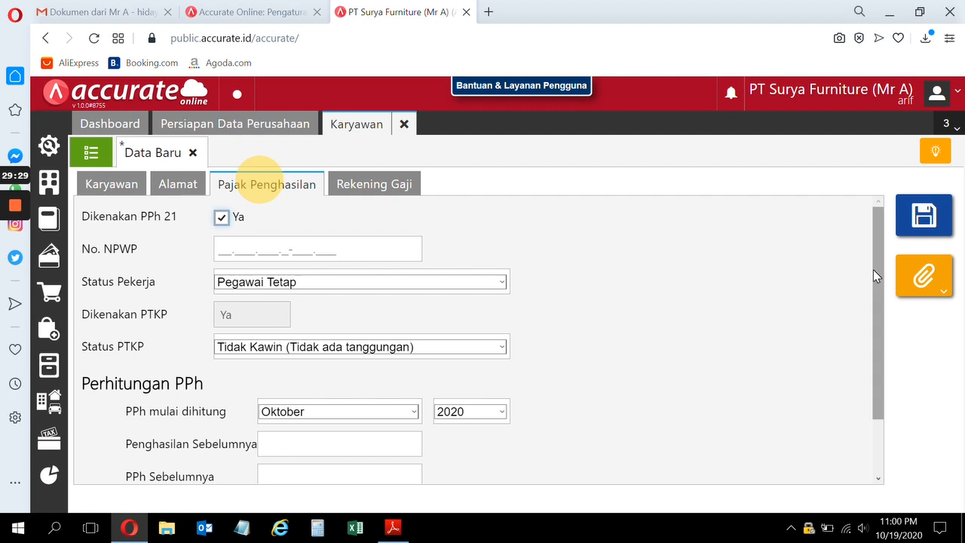
drag(873, 270, 780, 260)
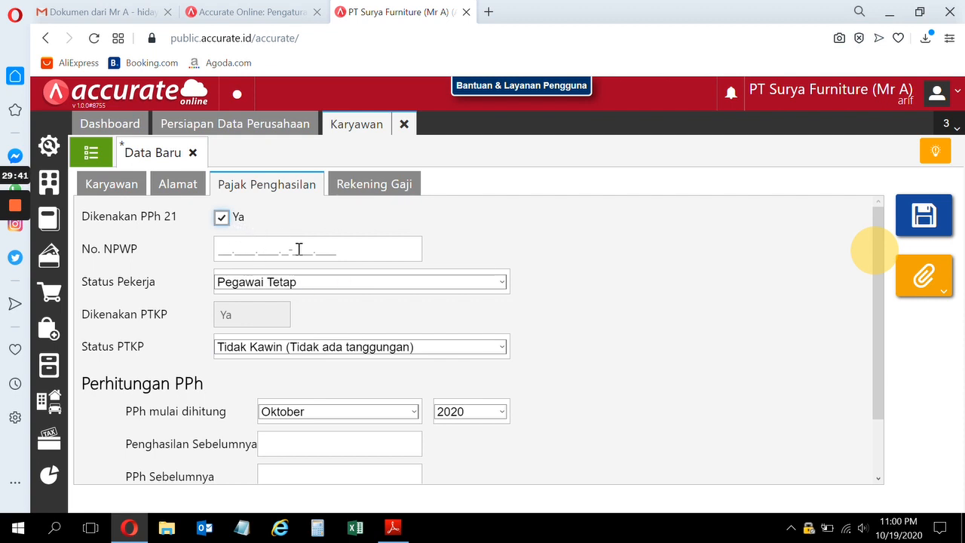
click(366, 186)
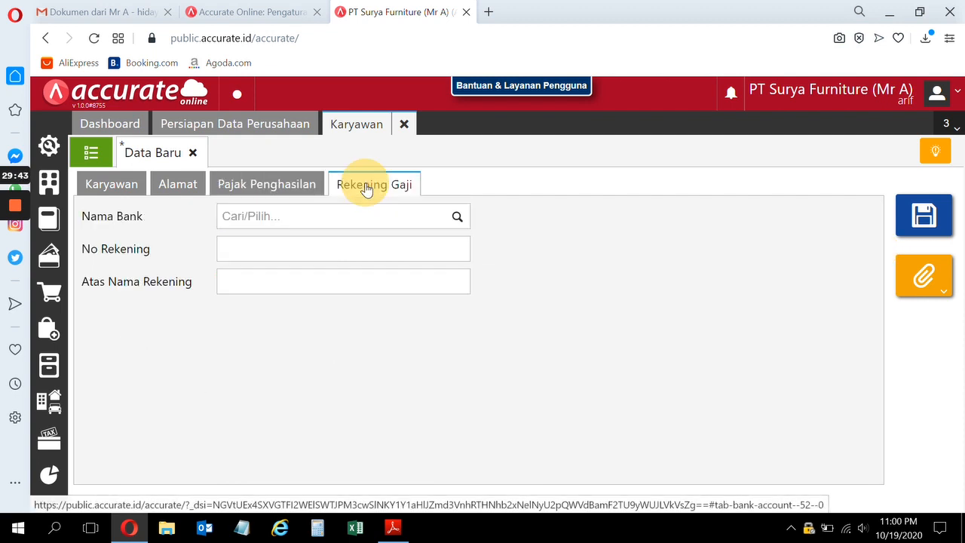
click(185, 191)
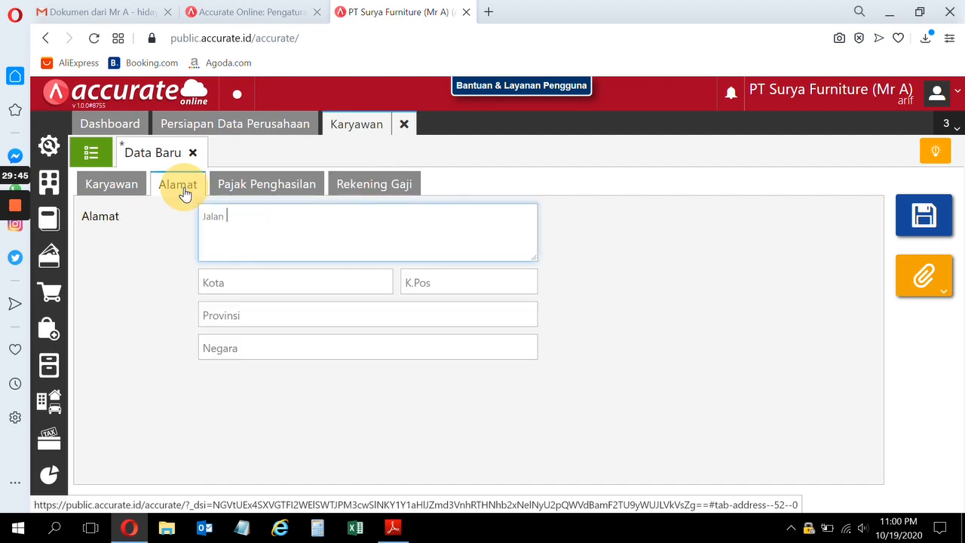
click(108, 190)
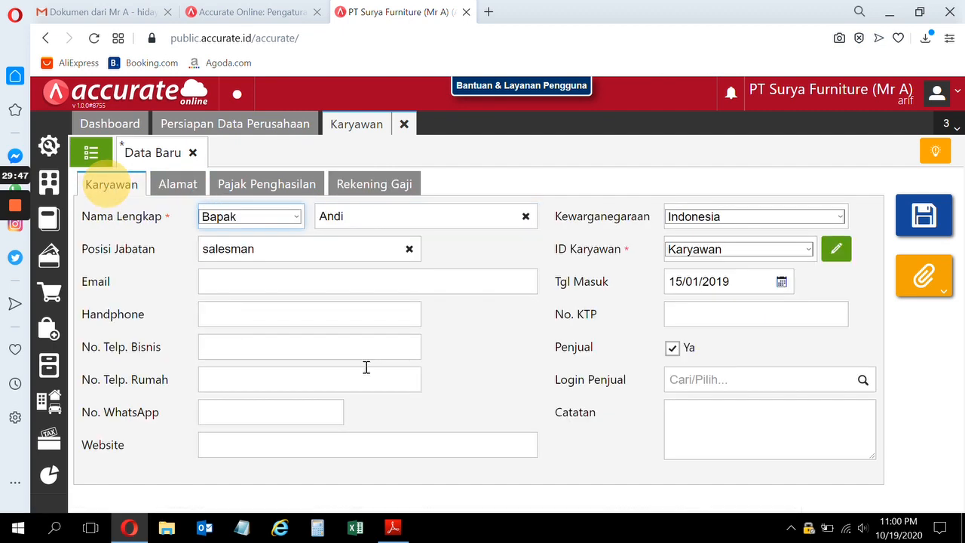
Step: Check the entry against the training module, save the new employee record, and close the Karyawan form
click(400, 528)
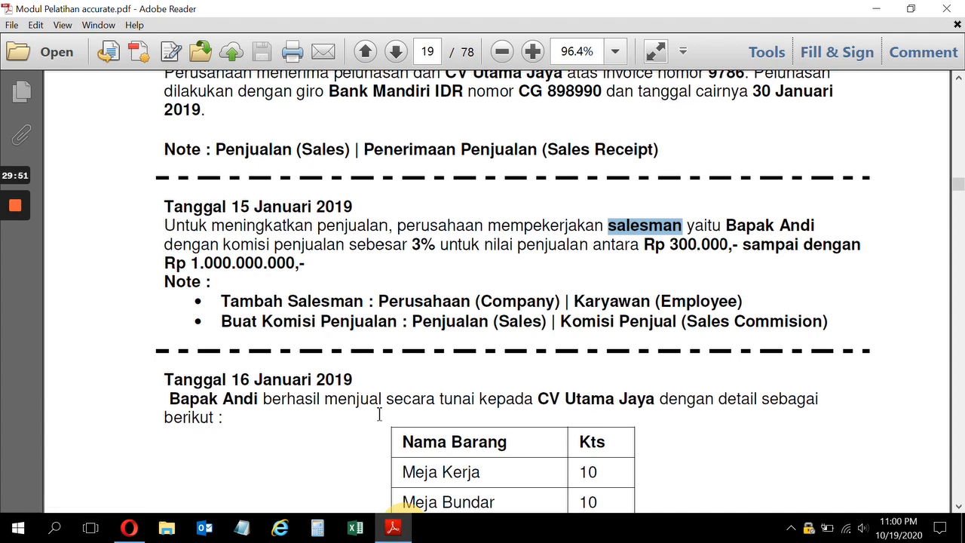
click(129, 528)
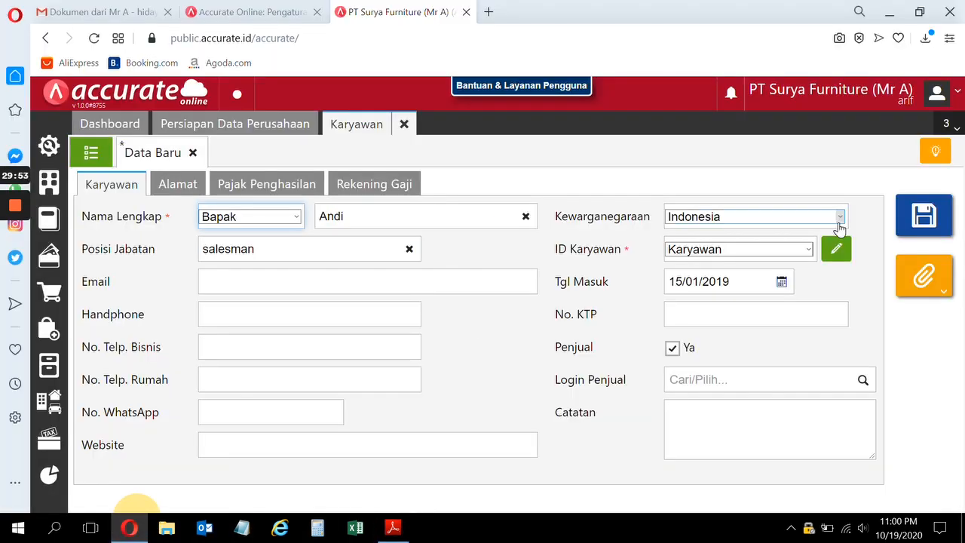
click(919, 220)
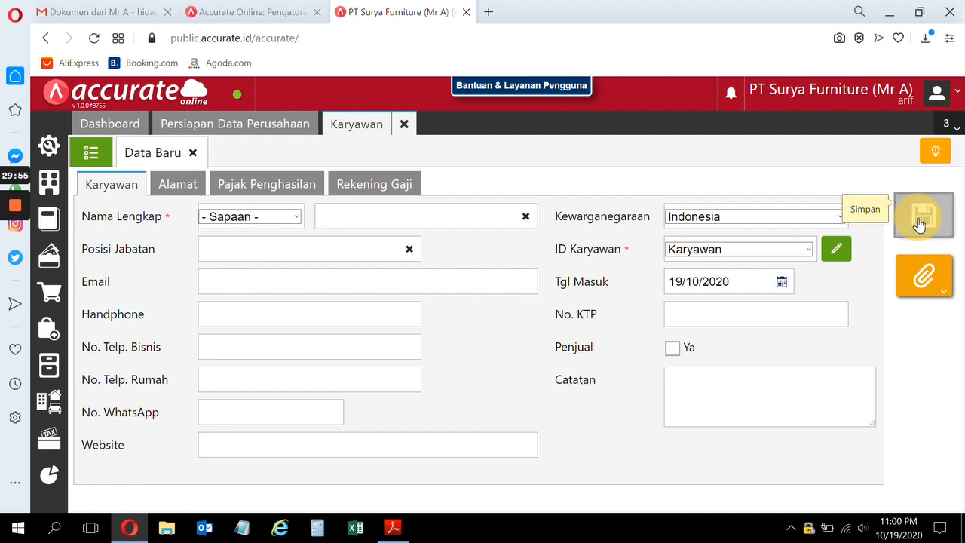
click(411, 125)
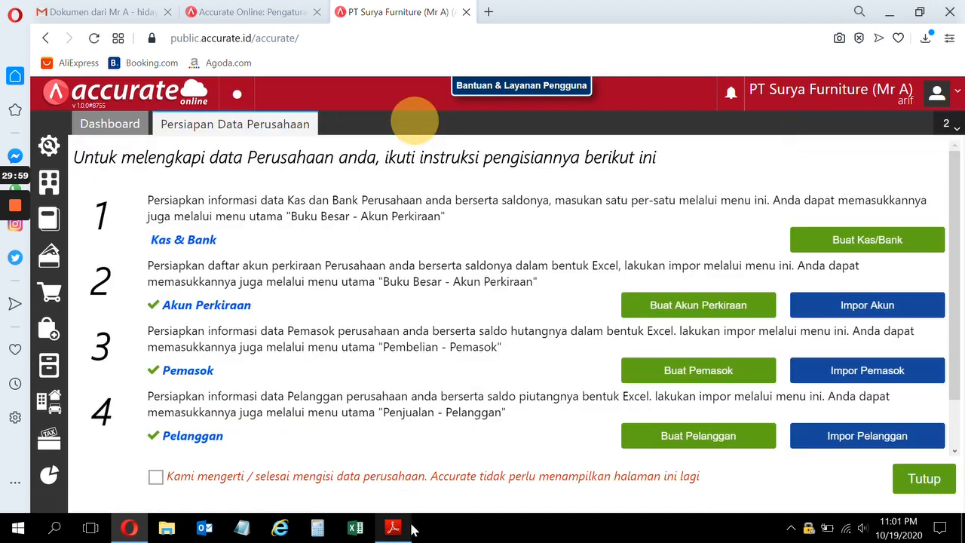
Step: Check the 15 January commission instructions in the training module and open a new Komisi Penjual record under Penjualan in Accurate Online
click(408, 527)
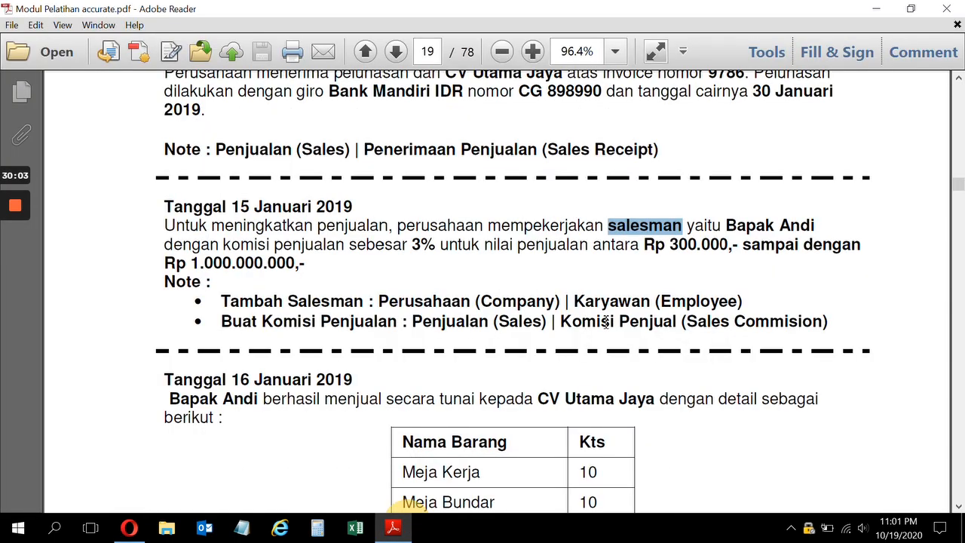
click(129, 527)
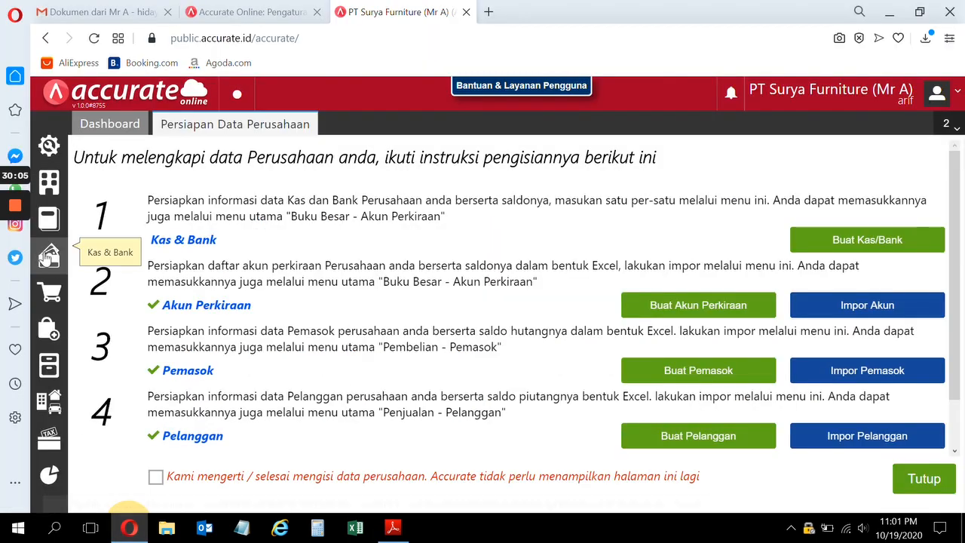
click(54, 291)
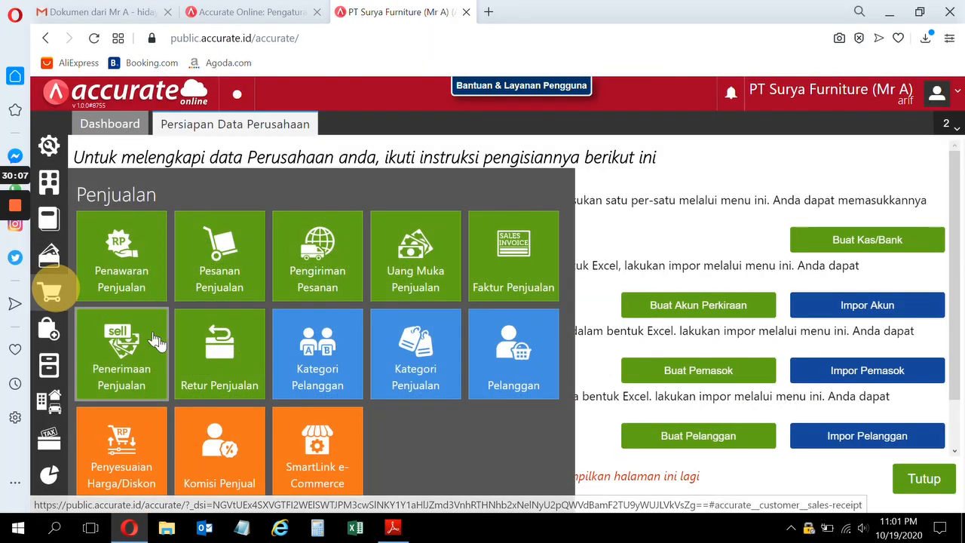
click(220, 443)
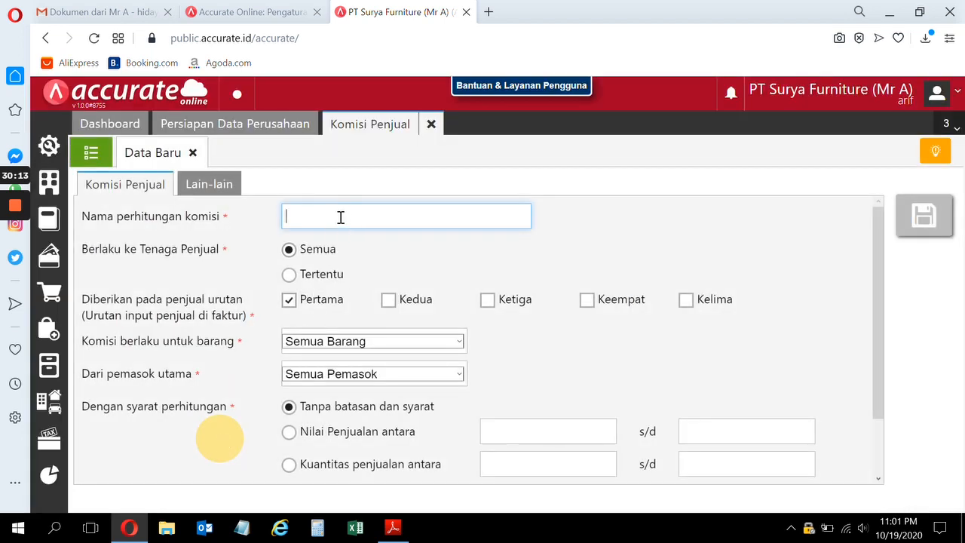
Step: Enter the salesman's name, prefixed with Bapak, as the Nama perhitungan komisi
click(341, 217)
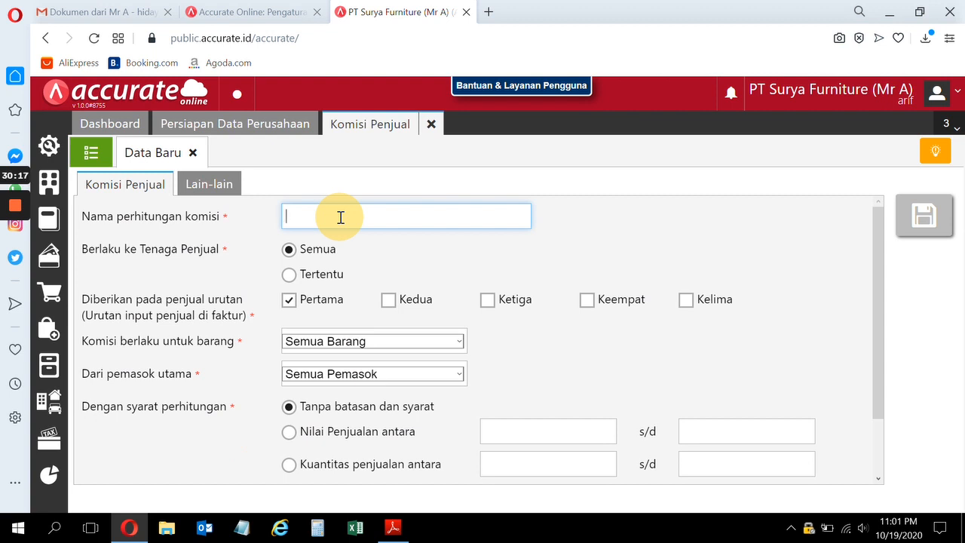
text(salesman)
drag(340, 216, 285, 221)
text(Bapak And)
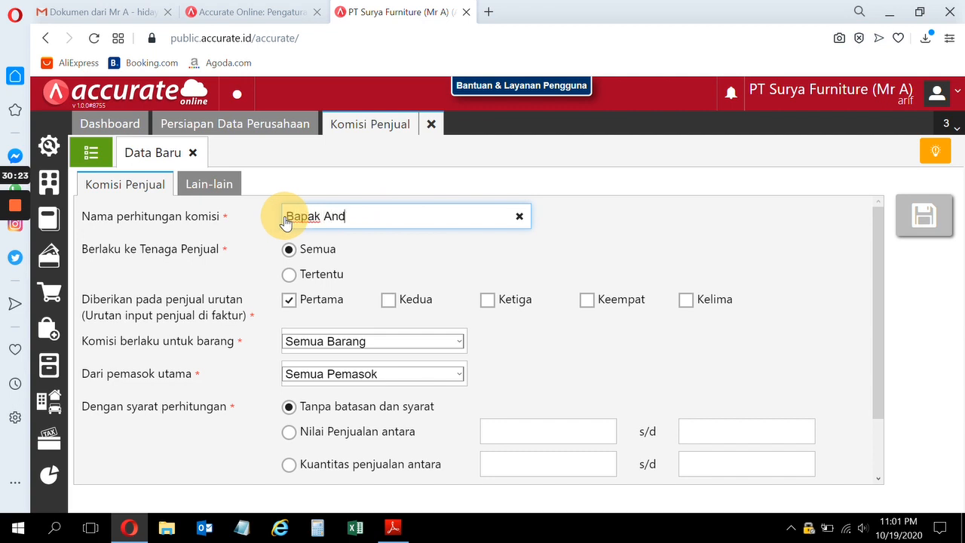
text(i)
click(390, 258)
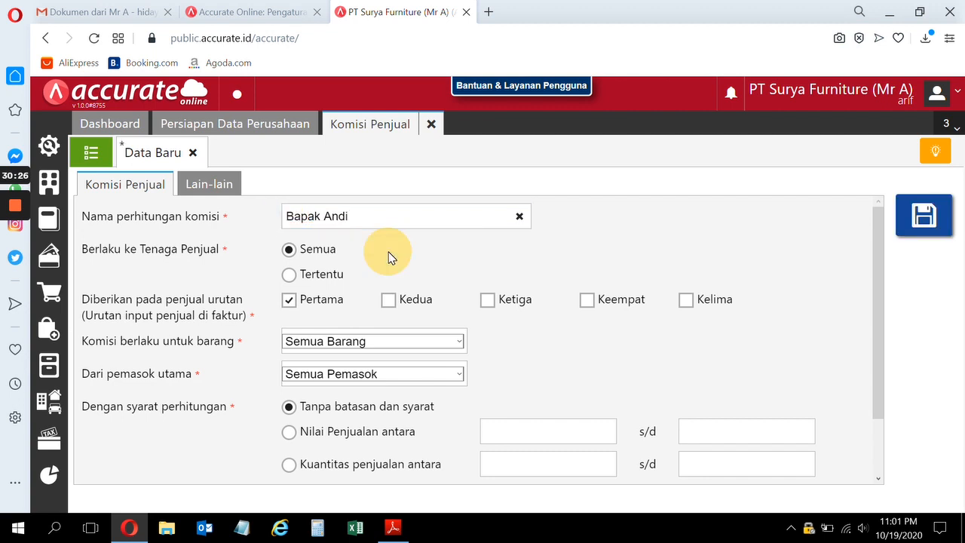
Step: Limit Berlaku ke Tenaga Penjual to Tertentu and select the newly added salesman
click(288, 277)
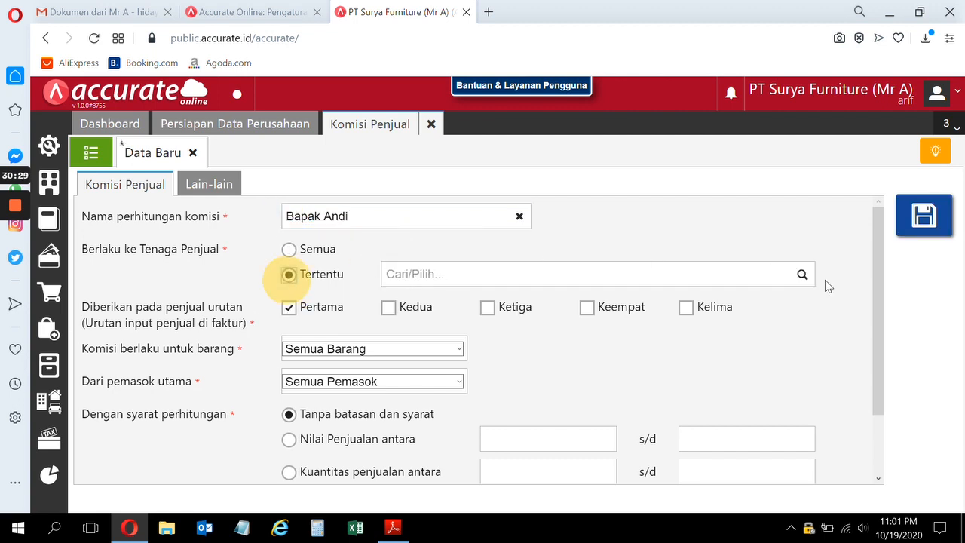
click(803, 277)
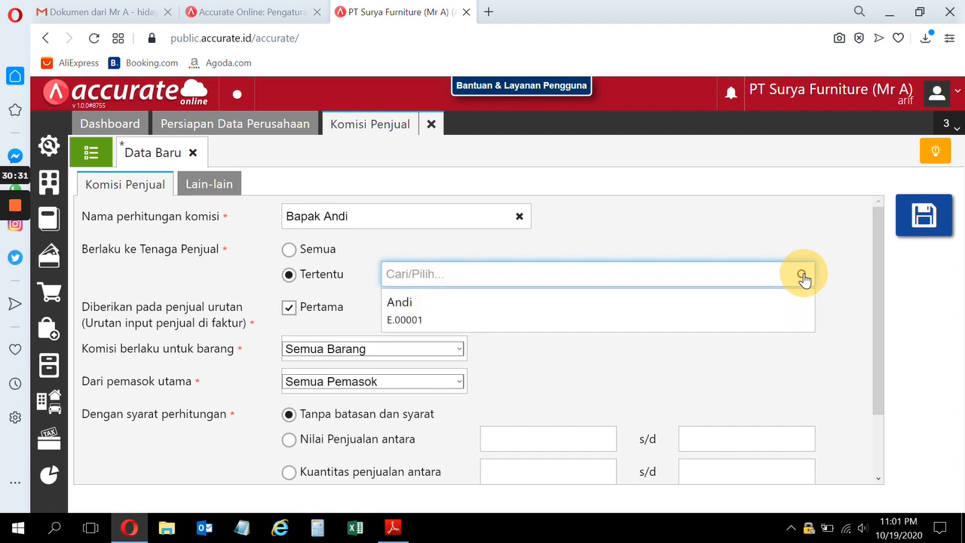
click(619, 309)
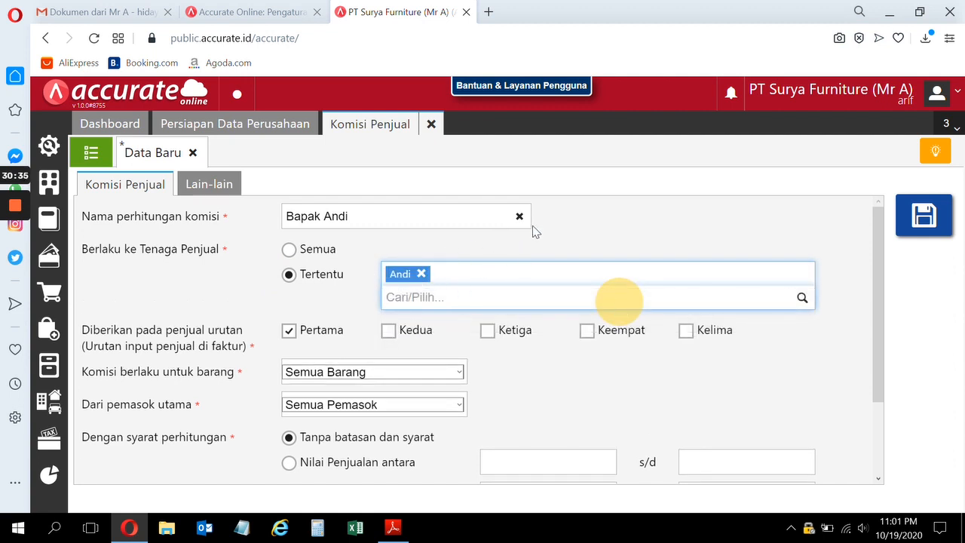
click(647, 212)
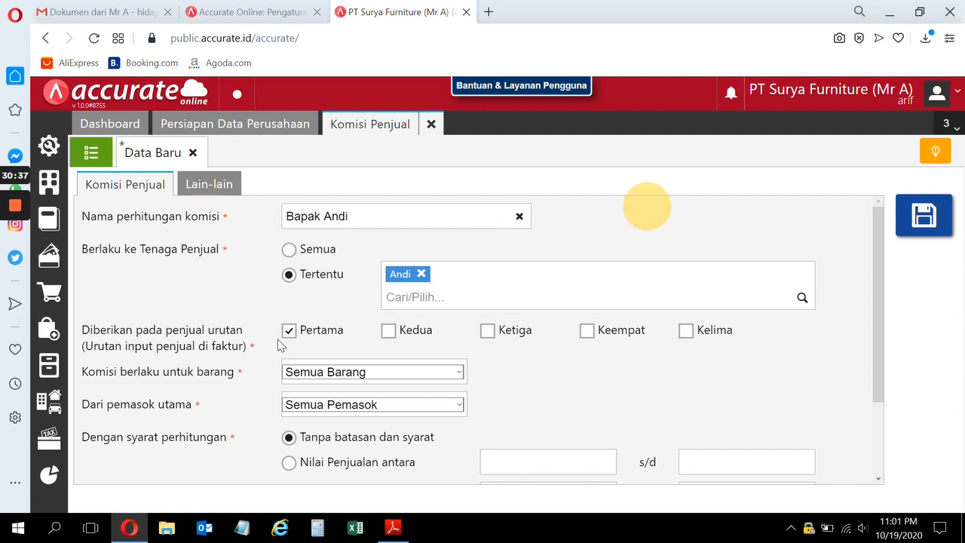
Step: Set the calculation condition to Nilai Penjualan antara 300.000 s/d 1.000.000.000, checking the range in the training module
drag(876, 261, 872, 327)
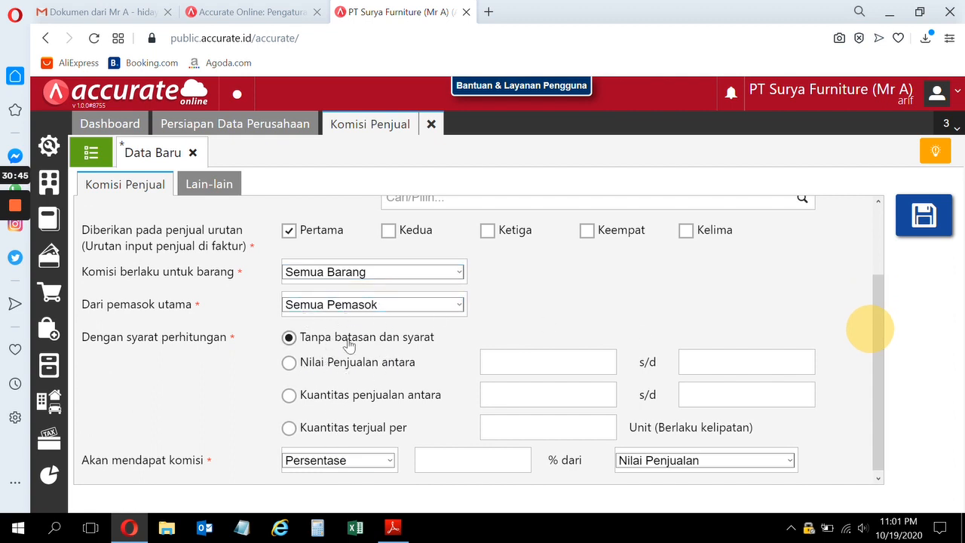
click(288, 362)
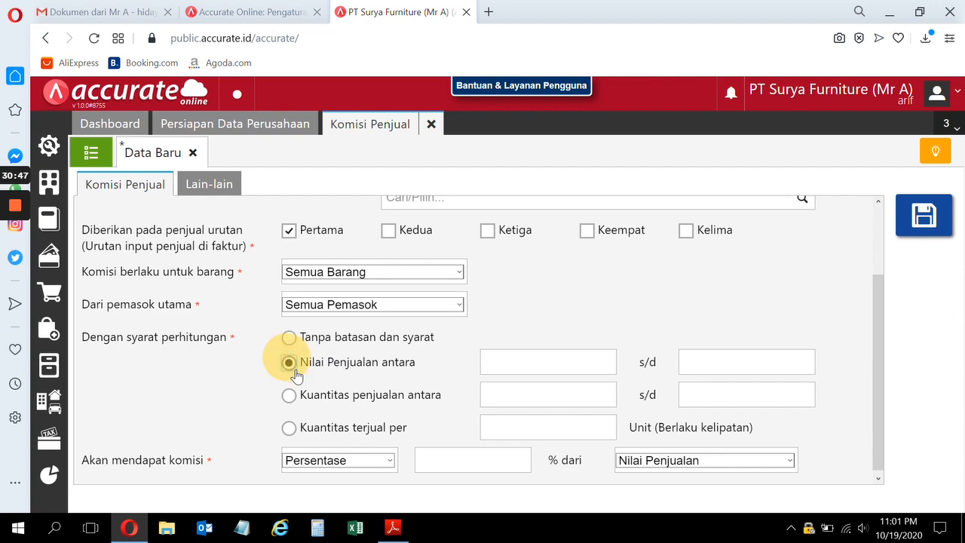
click(393, 525)
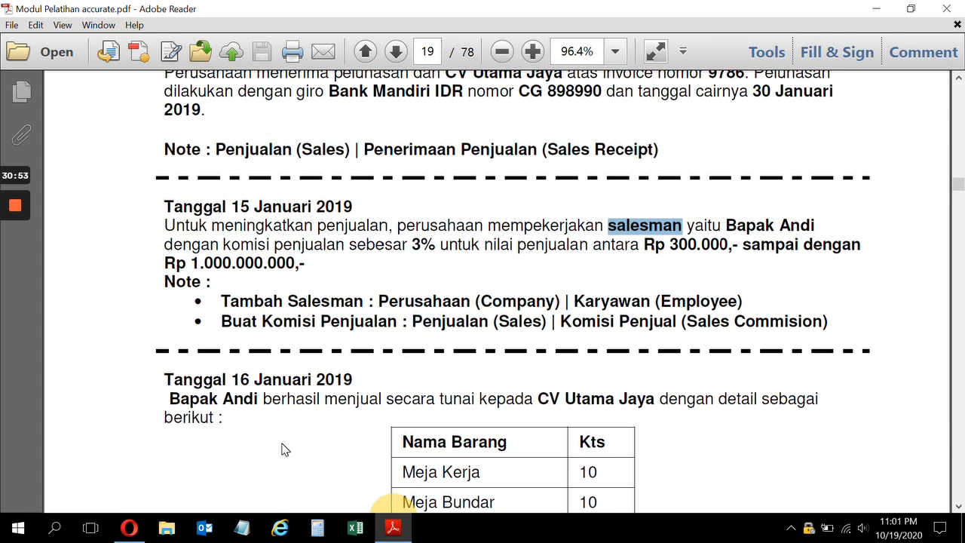
click(143, 529)
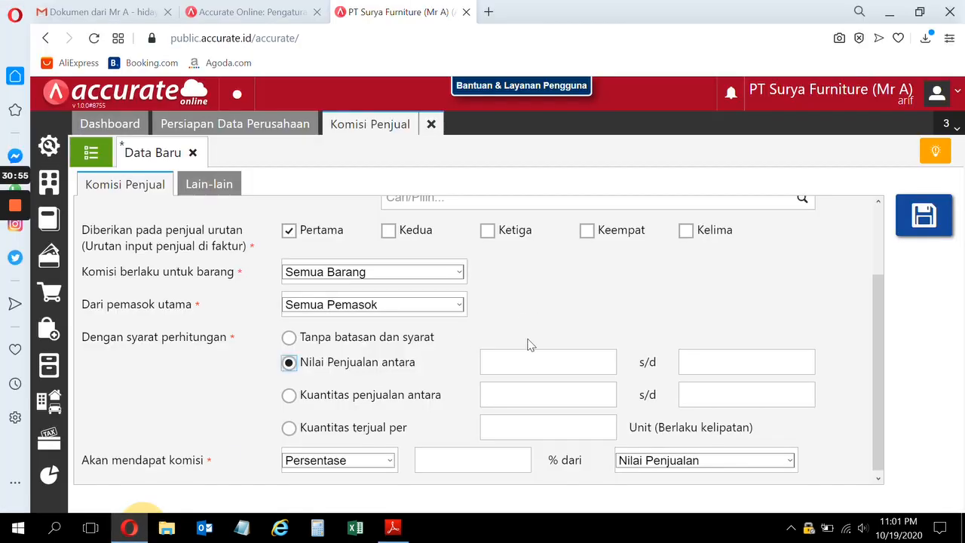
click(507, 365)
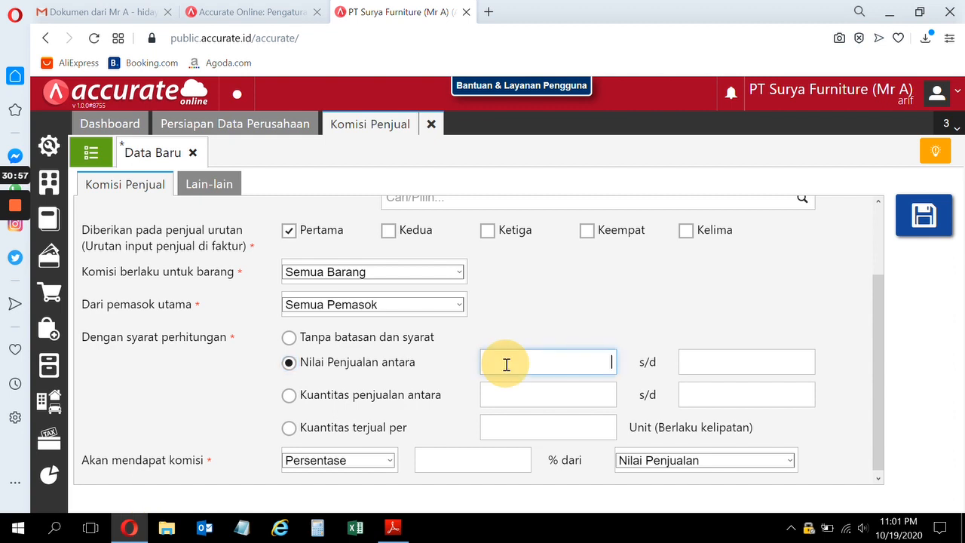
text(300.000)
click(694, 353)
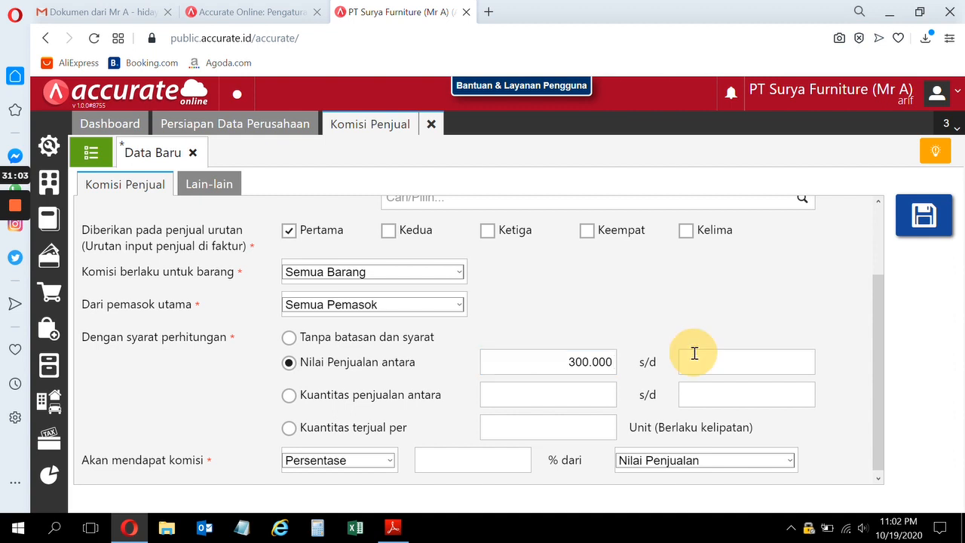
click(731, 357)
text(1.000.000.000)
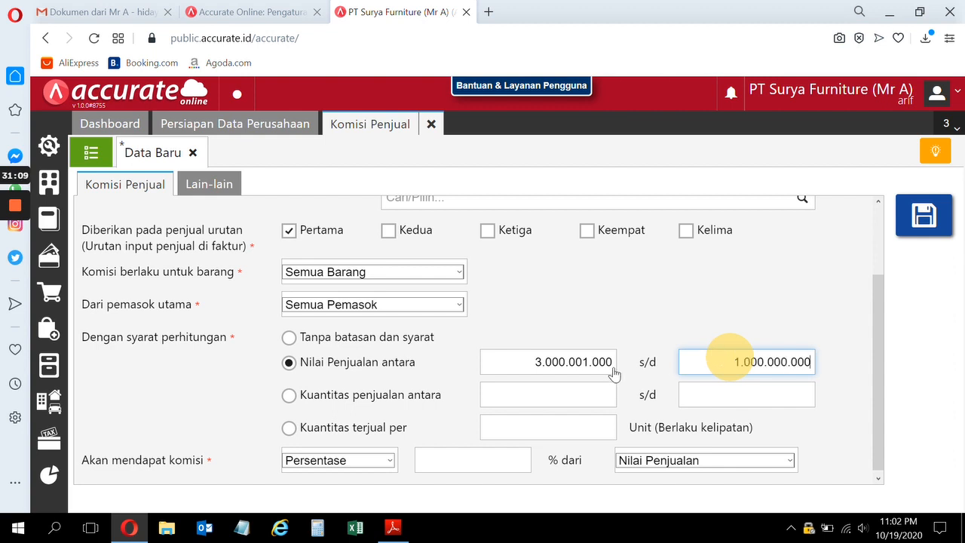
drag(528, 362, 632, 375)
text(300000)
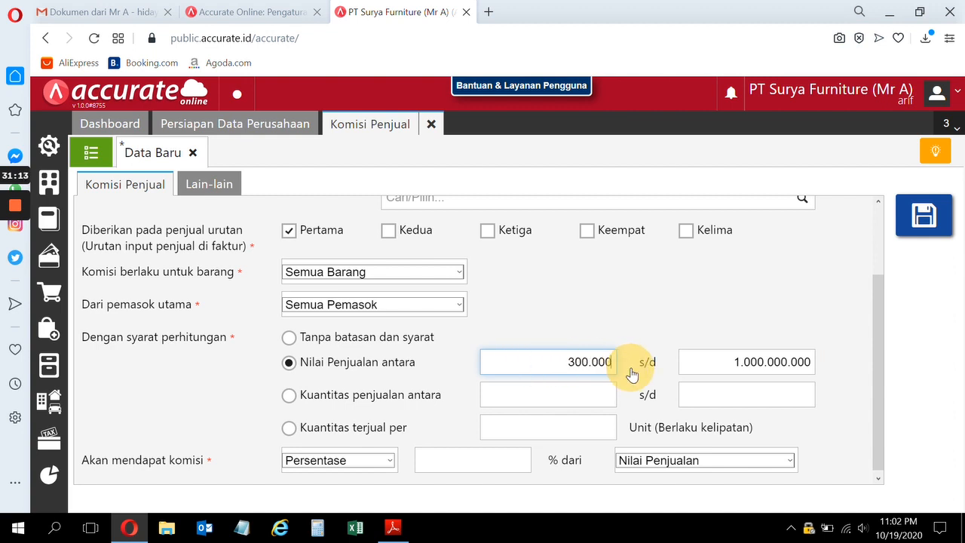
click(702, 392)
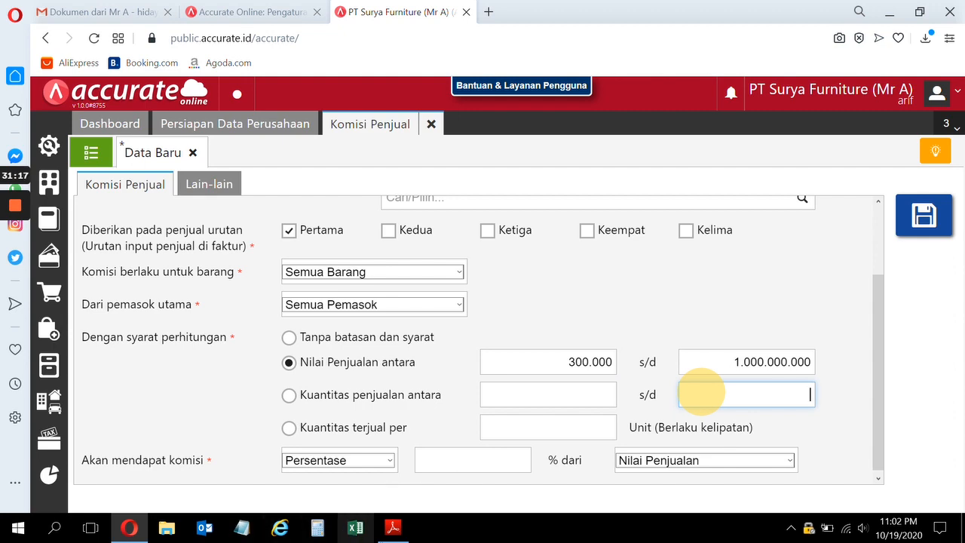
Step: Check the rate in the training module and set the commission to 3% of Nilai Penjualan
click(392, 529)
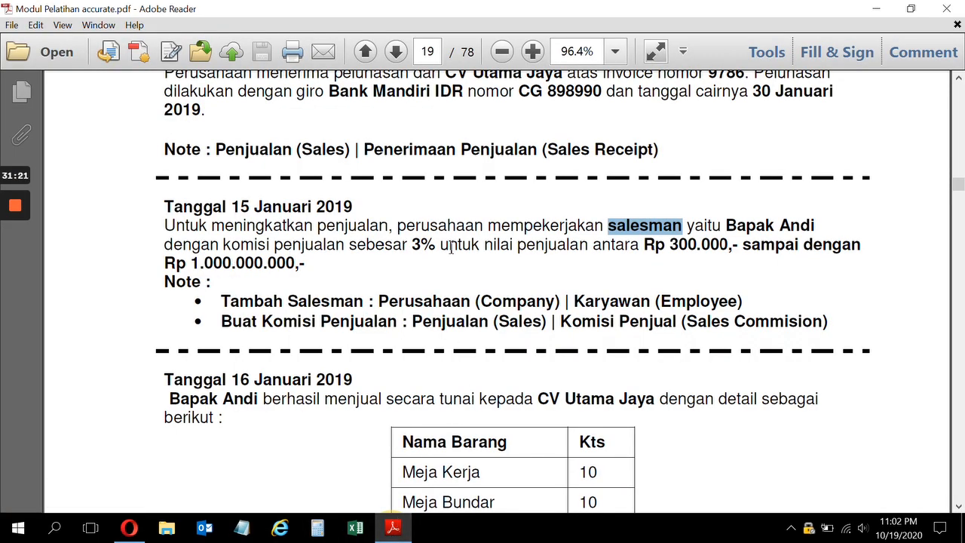
click(129, 528)
click(488, 461)
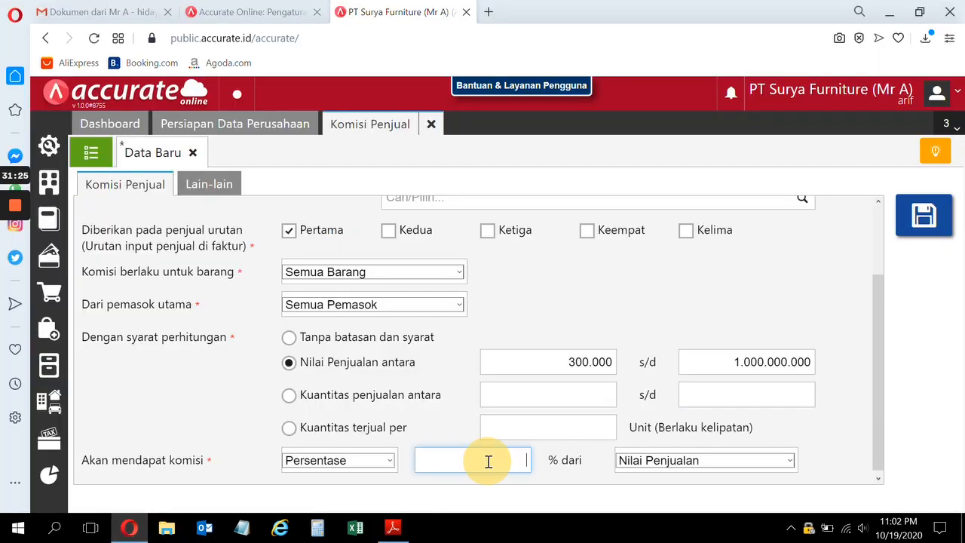
click(668, 460)
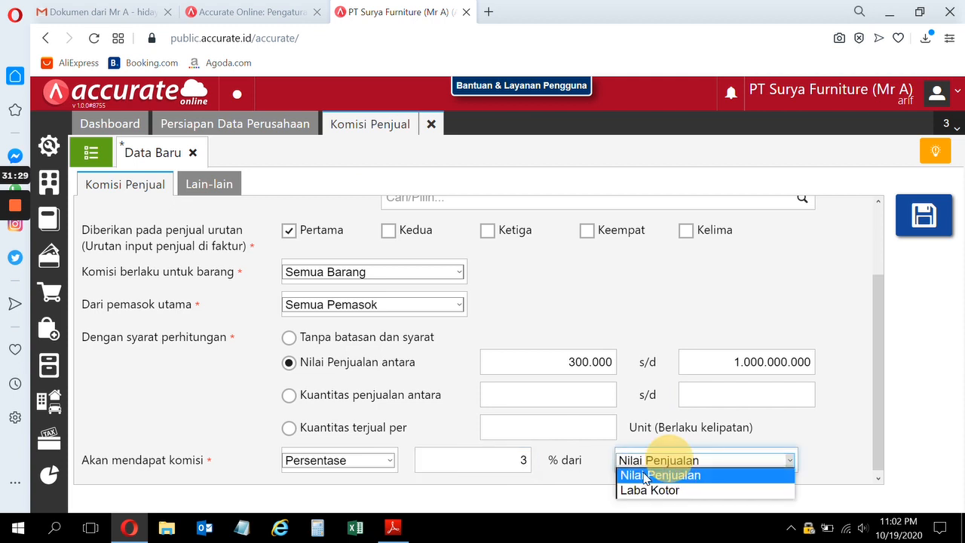
click(641, 474)
Step: Review the choices for Komisi berlaku untuk barang, keep Semua Barang, and compare with the training module
drag(875, 333, 879, 276)
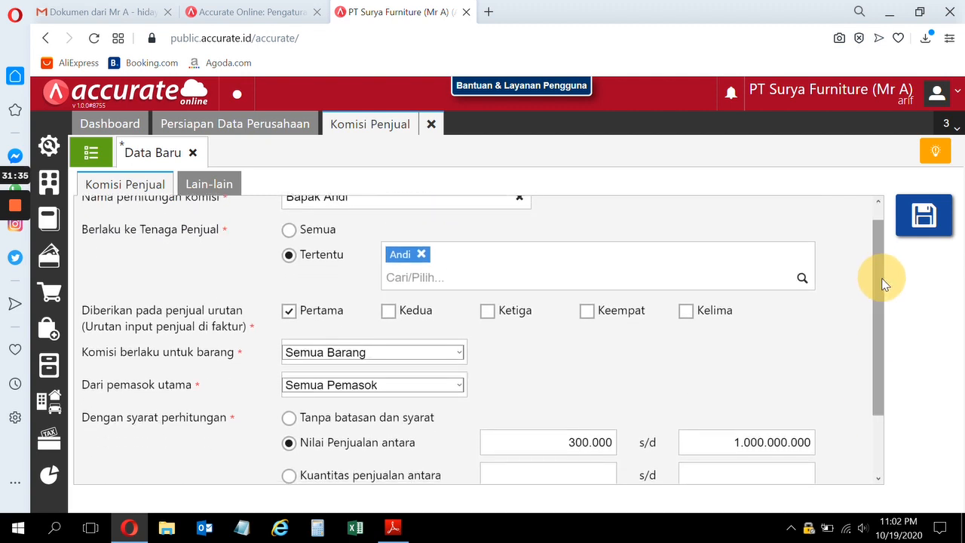
click(380, 359)
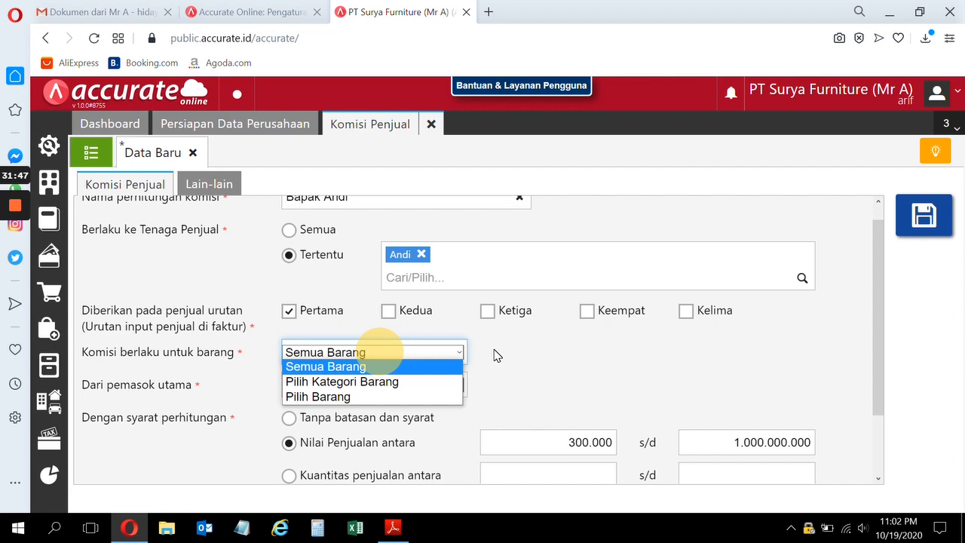
click(487, 366)
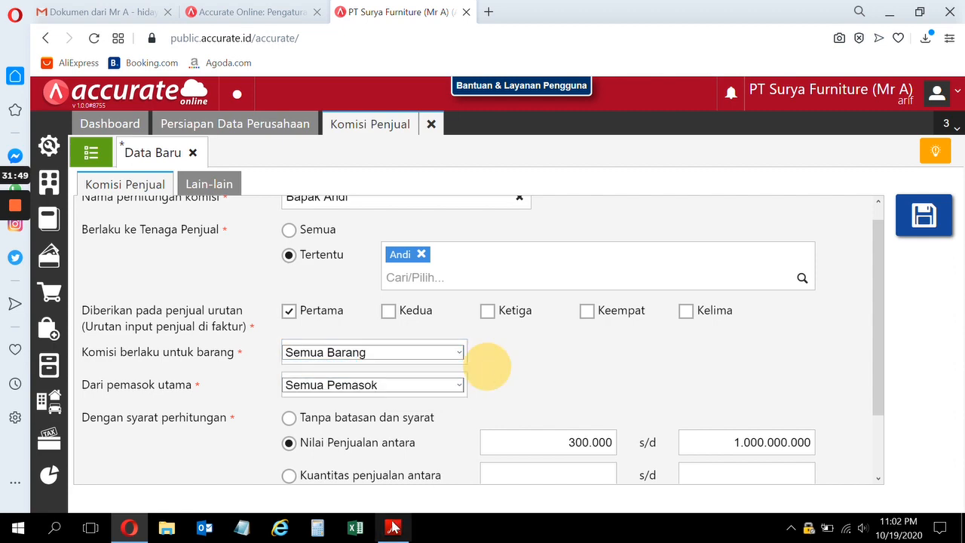
click(393, 526)
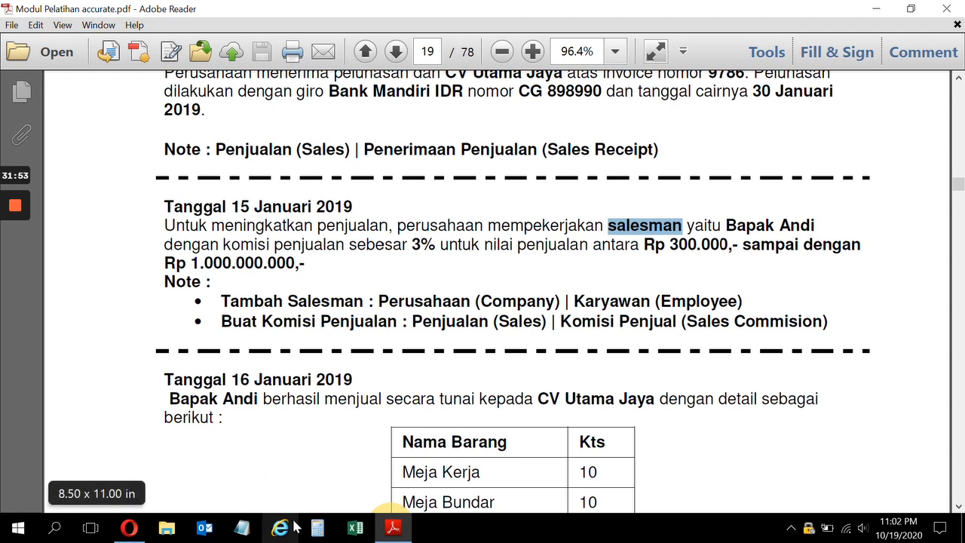
click(129, 526)
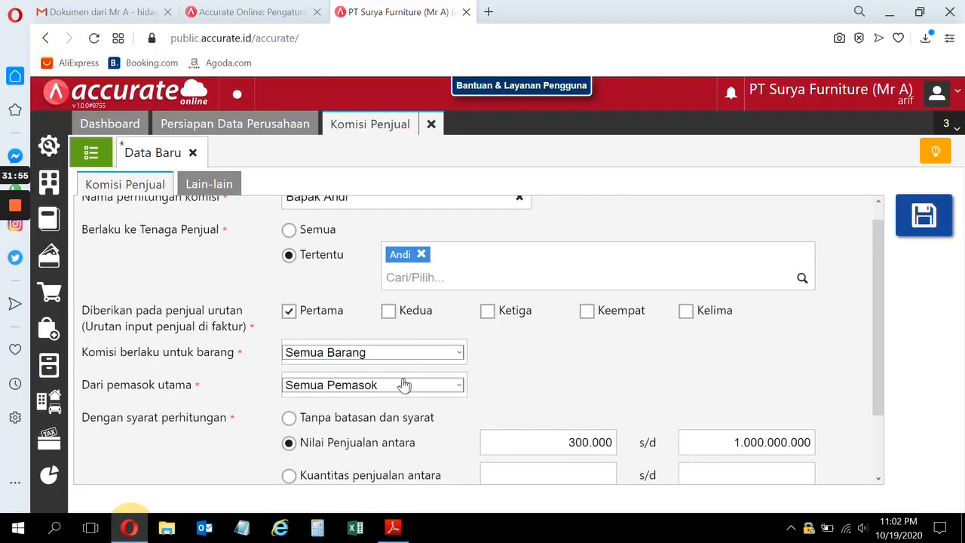
Step: Keep Dari pemasok utama as Semua Pemasok, and save and close the salesman's commission record
click(404, 385)
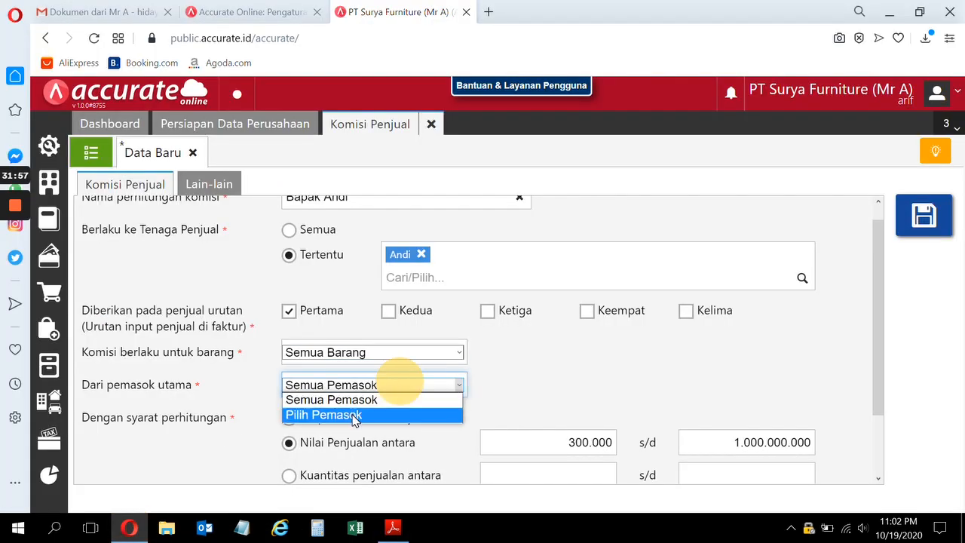
click(350, 400)
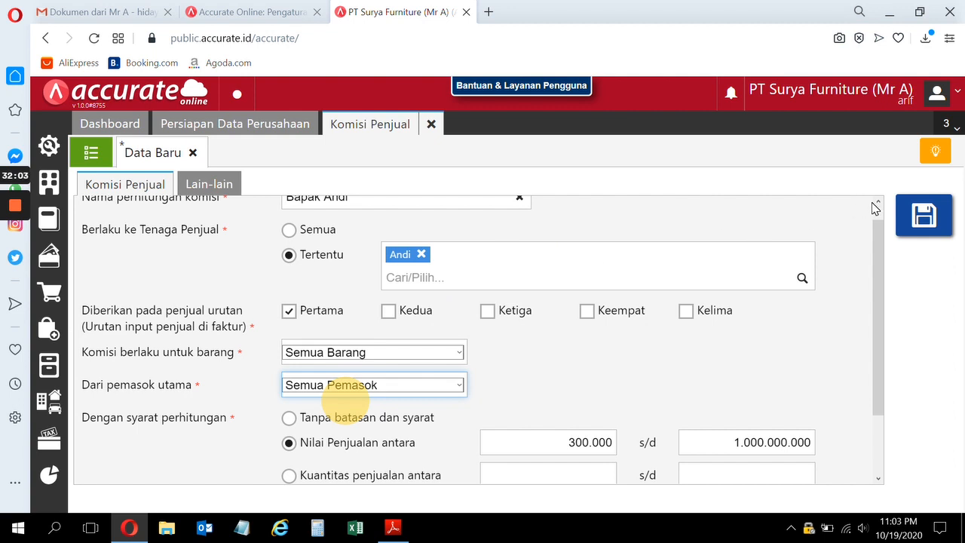
click(934, 219)
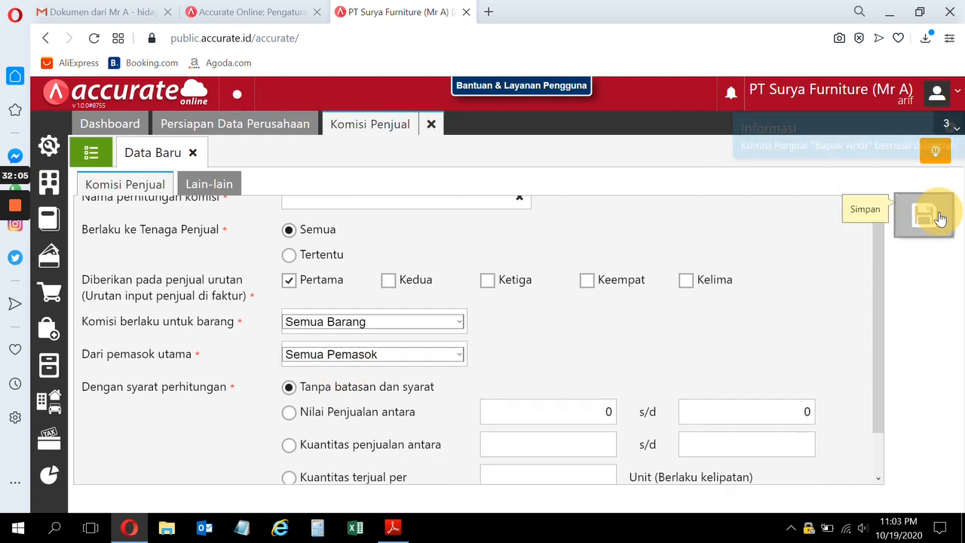
click(432, 126)
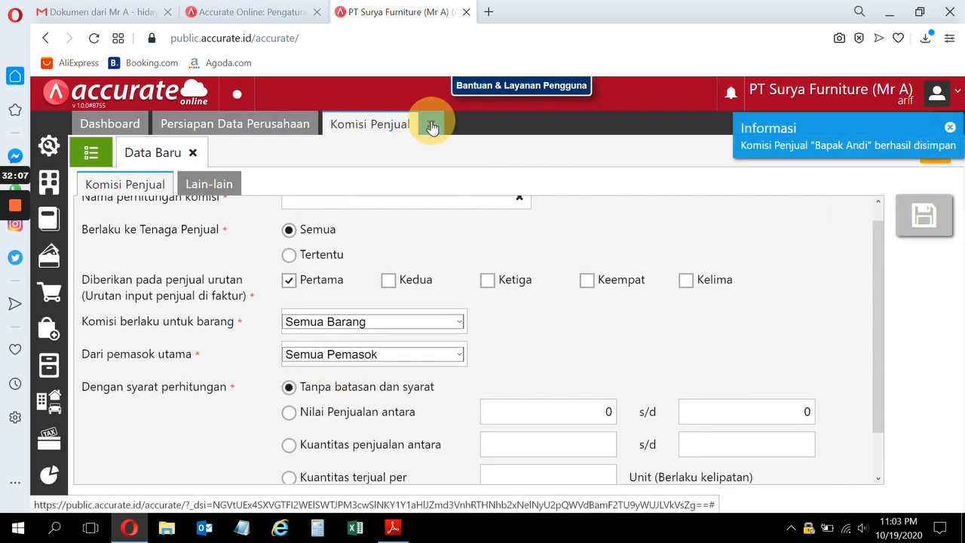